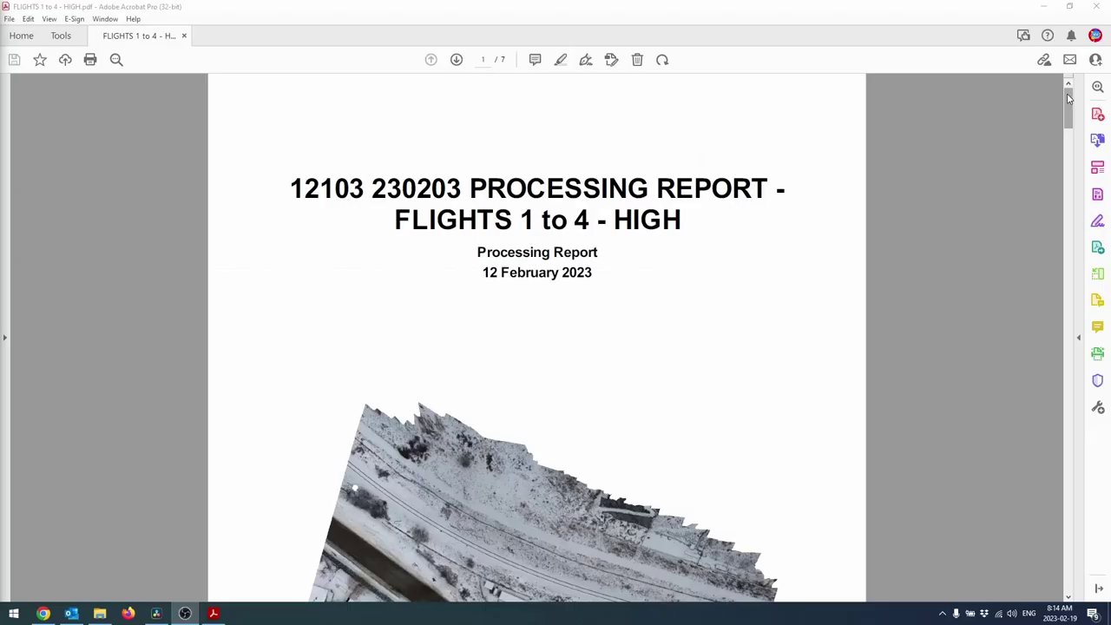
# Review the processing report's GCP locations figure and the total error in the control points RMSE table.
pyautogui.moveTo(1068, 98); pyautogui.dragTo(1056, 321)
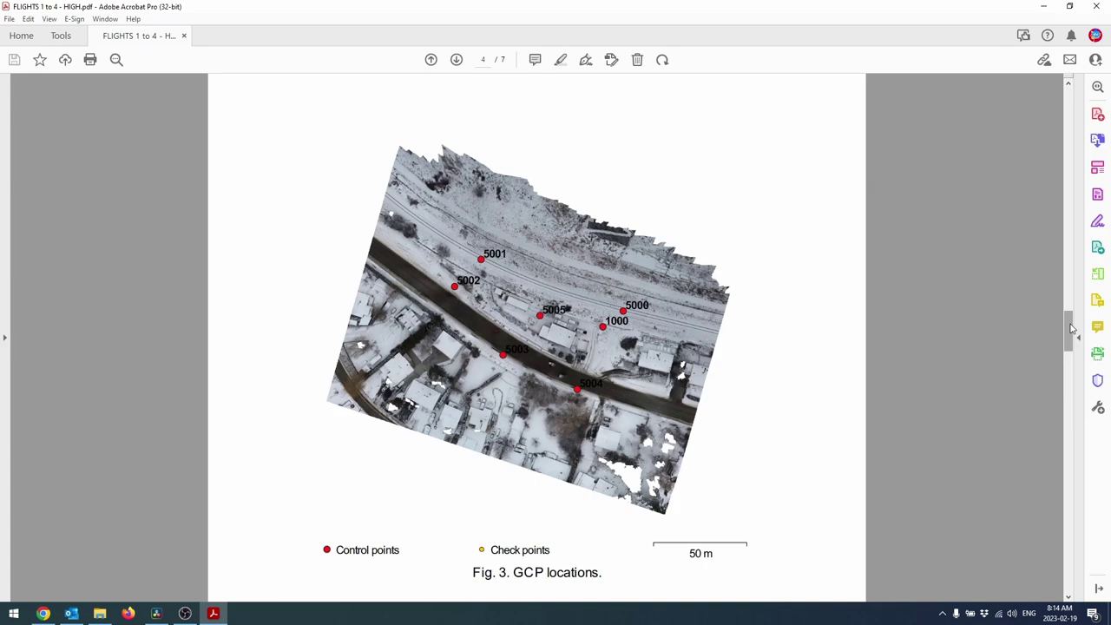
pyautogui.scroll(-3, 1071, 328)
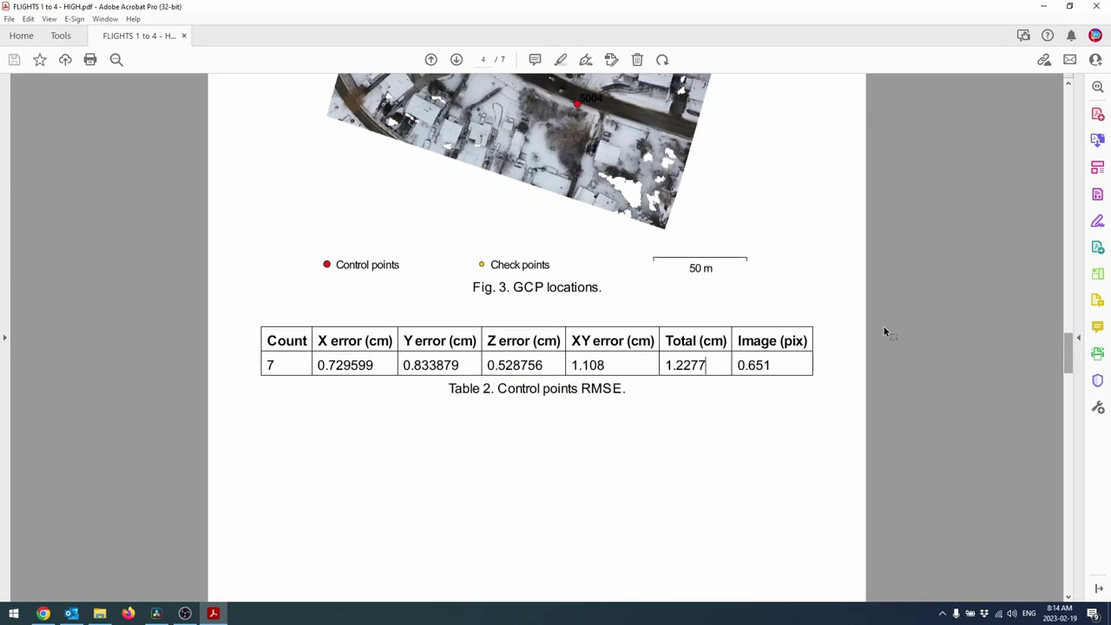
pyautogui.moveTo(675, 363); pyautogui.dragTo(705, 365)
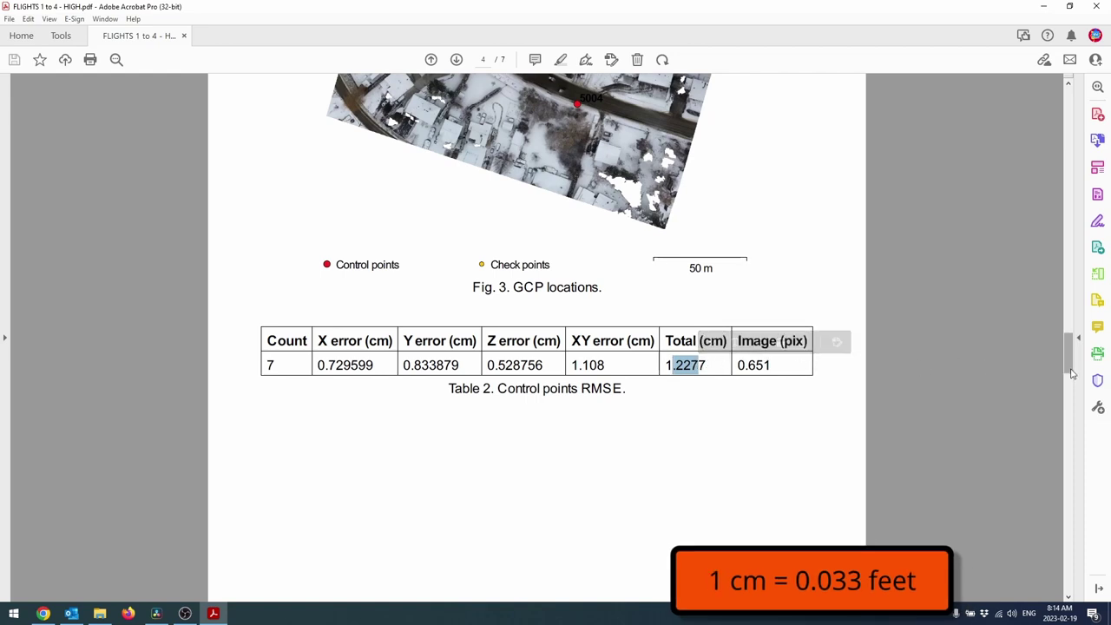
pyautogui.moveTo(1071, 369); pyautogui.dragTo(1066, 510)
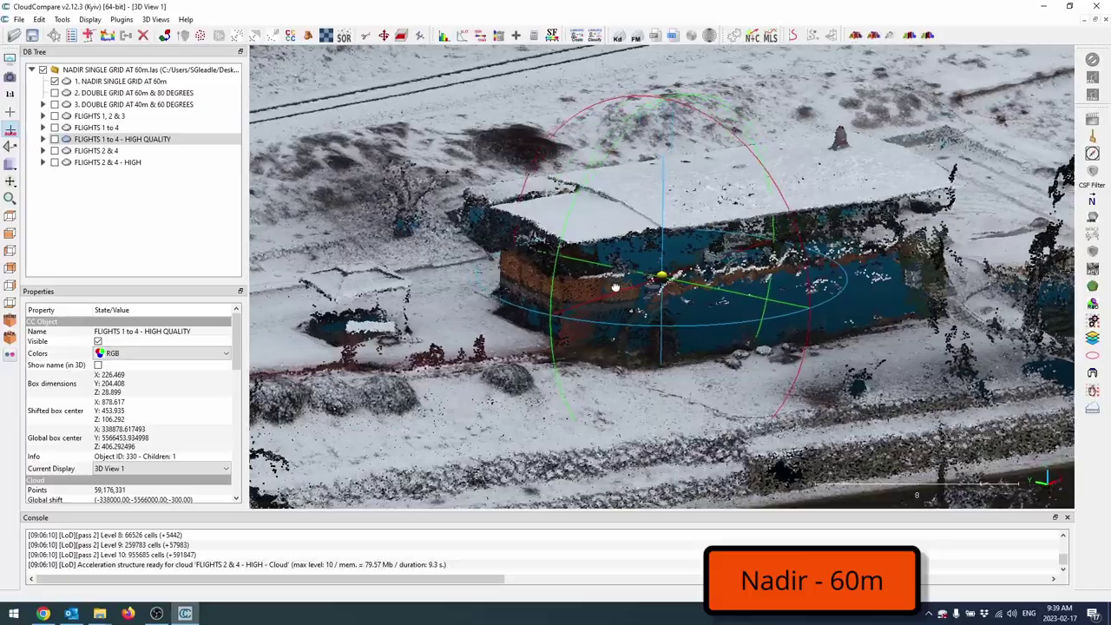
# Switch to CloudCompare and display the FLIGHTS 1 to 4 - HIGH QUALITY cloud instead of the nadir single grid cloud at the main building.
pyautogui.moveTo(625, 286); pyautogui.dragTo(604, 290)
pyautogui.moveTo(885, 285); pyautogui.dragTo(640, 299)
pyautogui.moveTo(803, 293); pyautogui.dragTo(676, 298, button='right')
pyautogui.moveTo(674, 296); pyautogui.dragTo(578, 315)
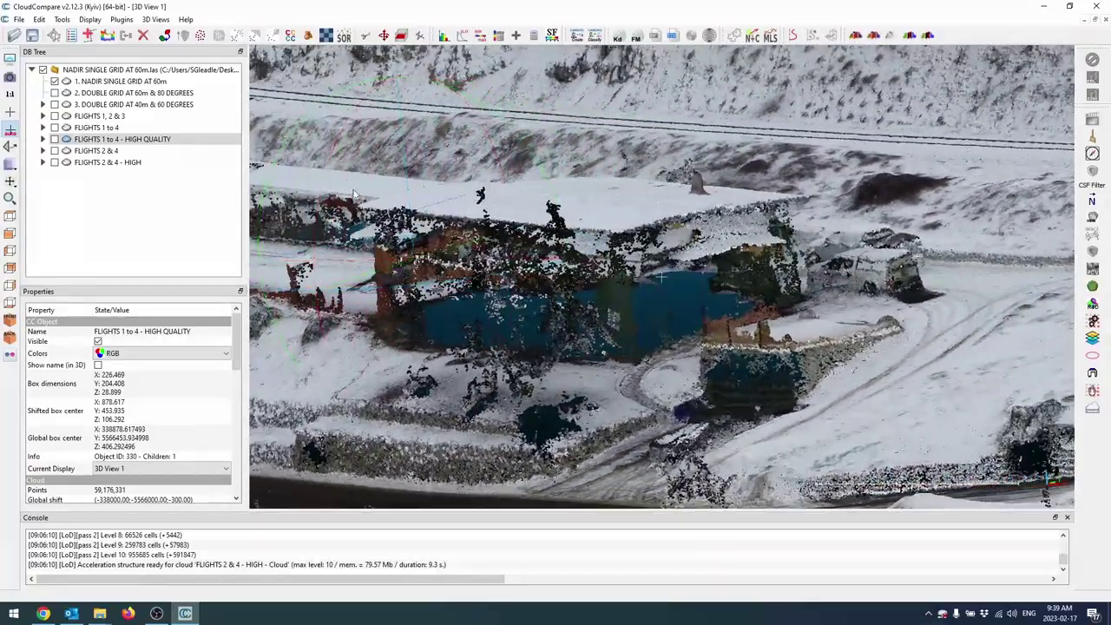
pyautogui.click(54, 81)
pyautogui.press('a')
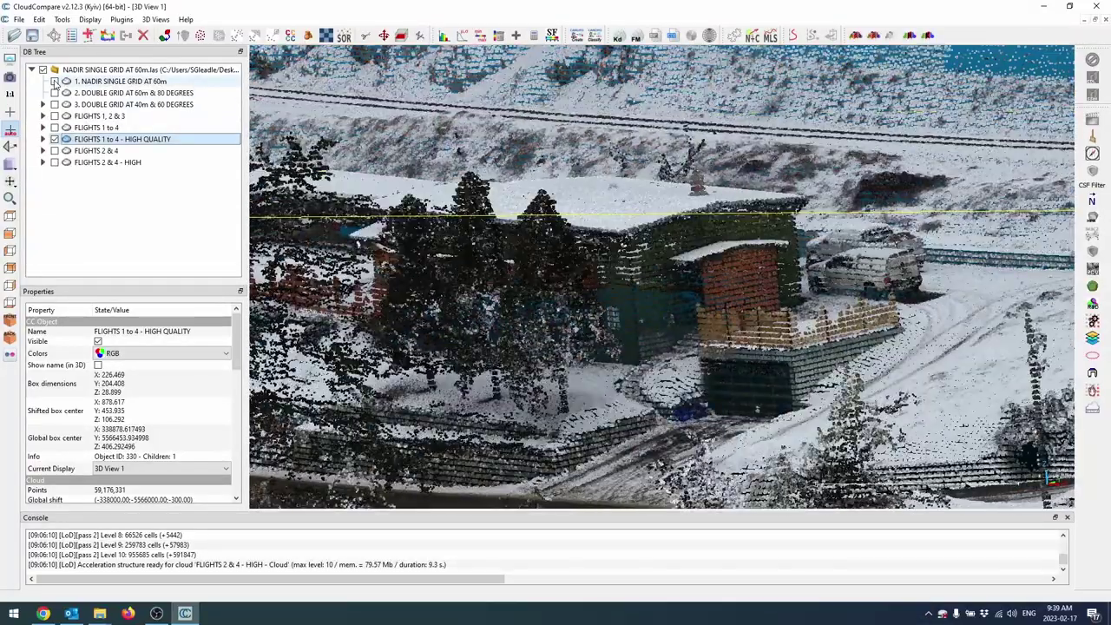
pyautogui.moveTo(760, 301); pyautogui.dragTo(650, 307)
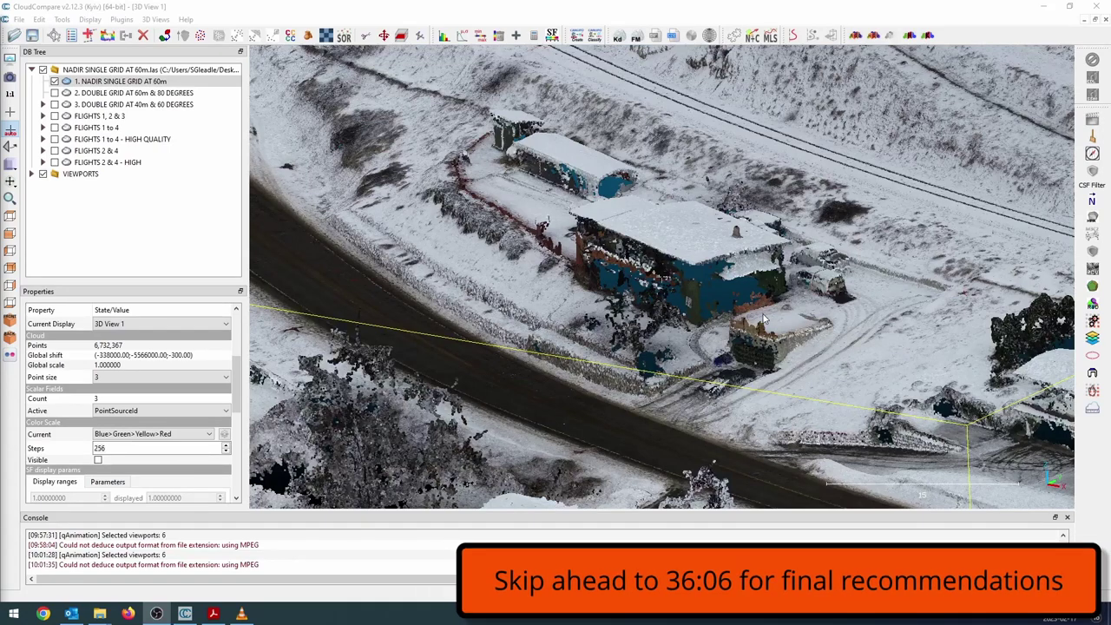
# Examine the nadir single grid cloud at 60m around the main building, its walls, the nearby trees and the sheds.
pyautogui.moveTo(790, 314); pyautogui.dragTo(649, 386)
pyautogui.moveTo(786, 387); pyautogui.dragTo(614, 305, button='right')
pyautogui.moveTo(614, 303); pyautogui.dragTo(816, 308)
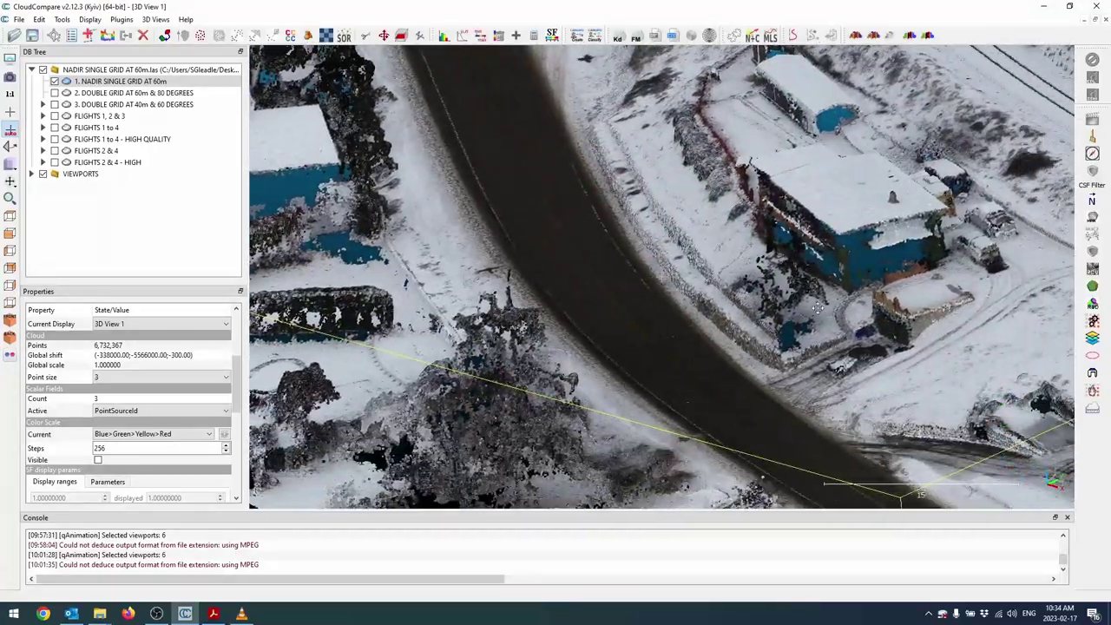
pyautogui.moveTo(818, 308); pyautogui.dragTo(570, 362, button='right')
pyautogui.scroll(8, 570, 363)
pyautogui.moveTo(570, 363); pyautogui.dragTo(809, 312)
pyautogui.moveTo(809, 312); pyautogui.dragTo(809, 267, button='right')
pyautogui.moveTo(810, 269); pyautogui.dragTo(661, 319)
pyautogui.moveTo(700, 273); pyautogui.dragTo(626, 385)
pyautogui.scroll(3, 700, 282)
pyautogui.moveTo(627, 385); pyautogui.dragTo(763, 354, button='right')
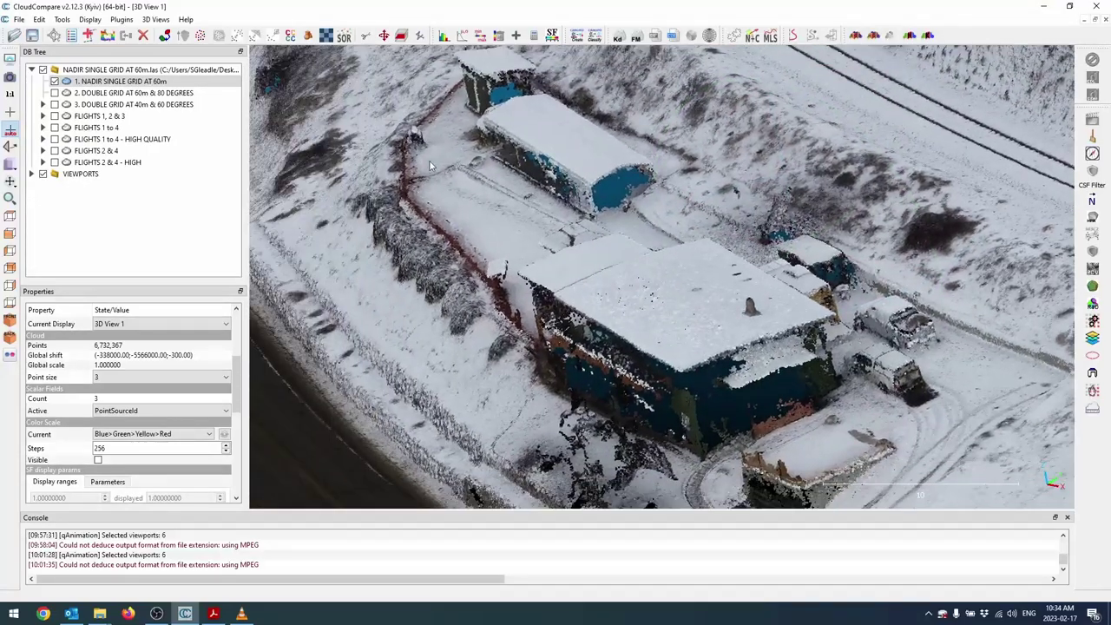
# Show the double grid cloud at 60m & 80 degrees in place of the nadir cloud and set its point size to 3.
pyautogui.click(53, 80)
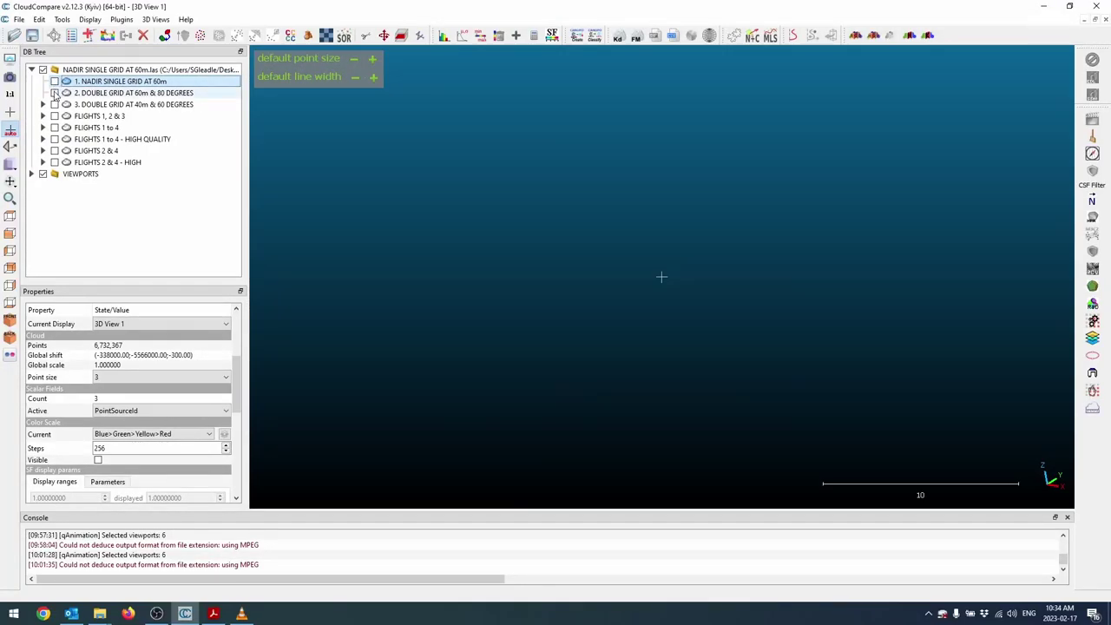
pyautogui.click(54, 92)
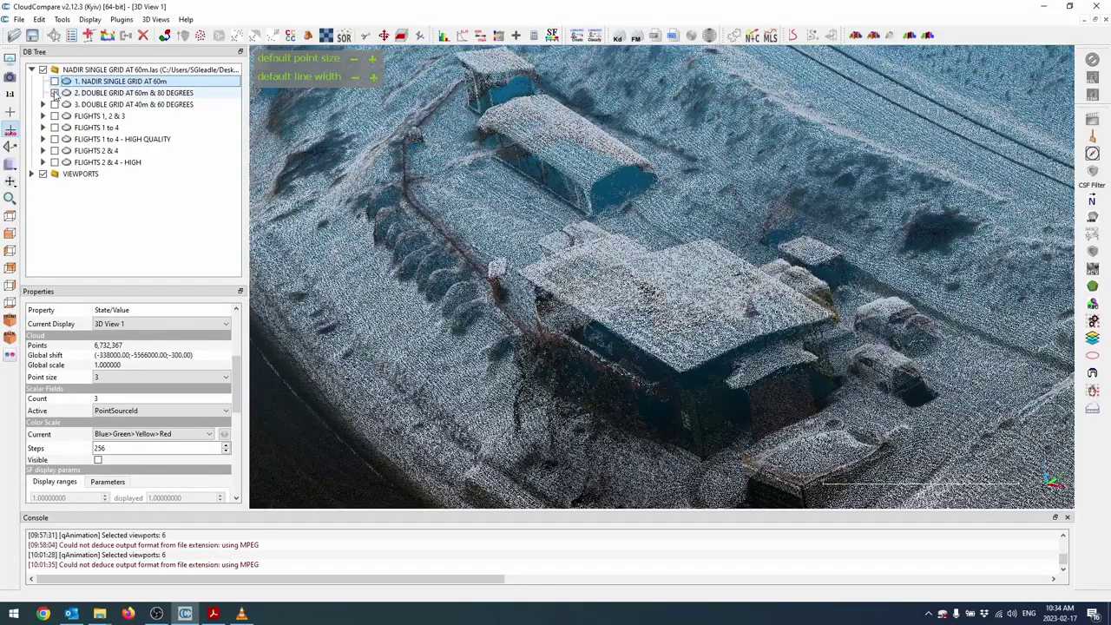
pyautogui.click(138, 93)
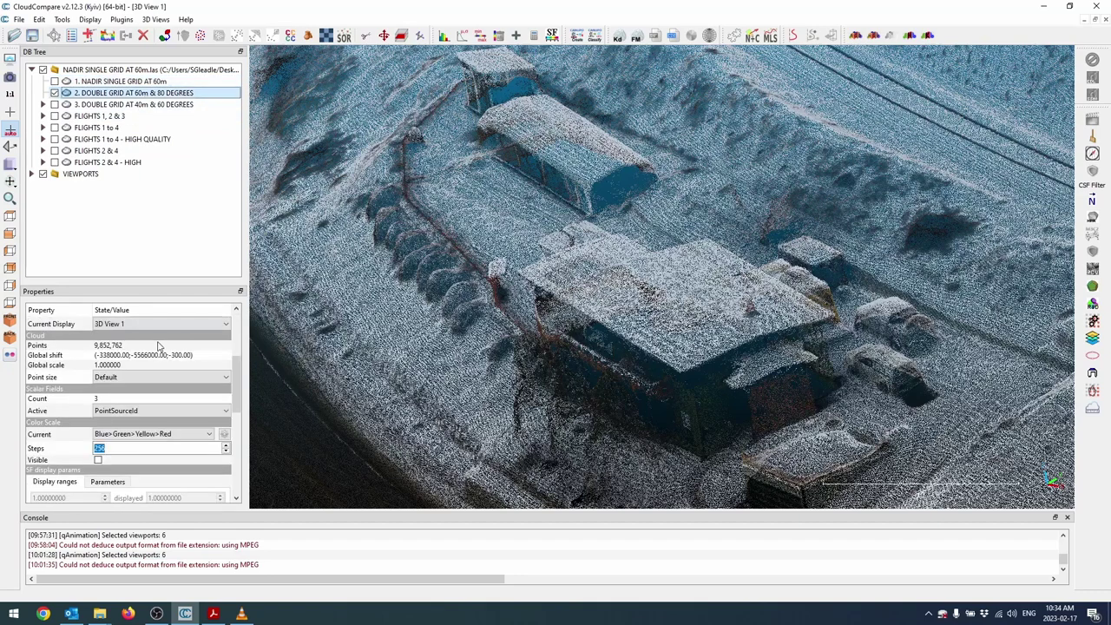
pyautogui.click(138, 378)
pyautogui.click(118, 415)
# Examine the building walls, roof overhang, vehicles, trees and road in the double grid cloud at 60m & 80 degrees.
pyautogui.moveTo(608, 322); pyautogui.dragTo(640, 375)
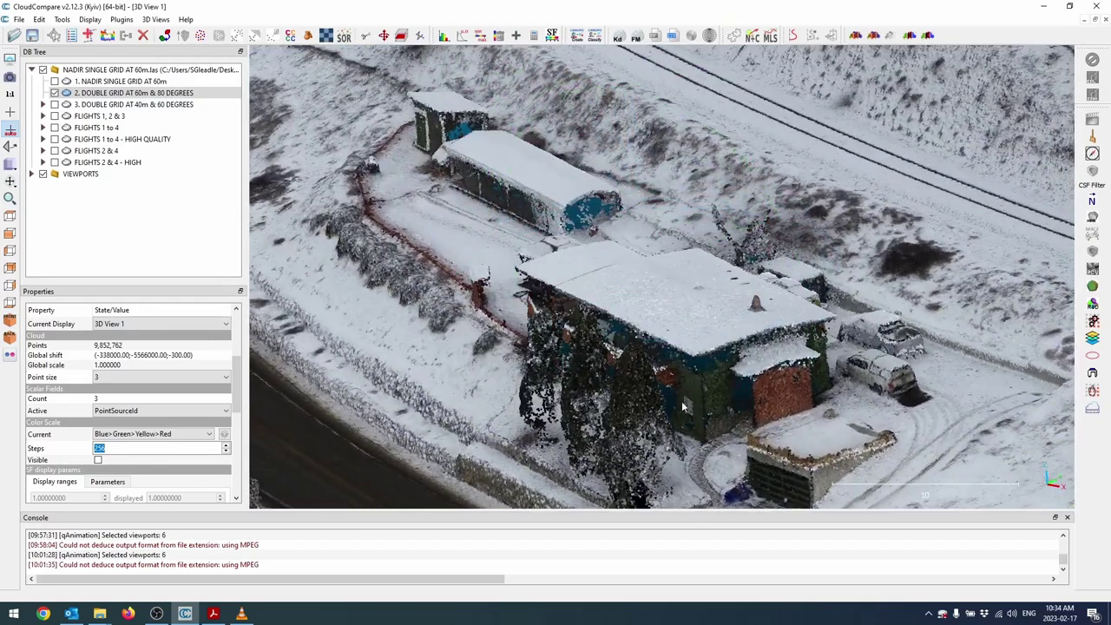
pyautogui.moveTo(682, 406); pyautogui.dragTo(764, 316, button='right')
pyautogui.moveTo(764, 316); pyautogui.dragTo(896, 334)
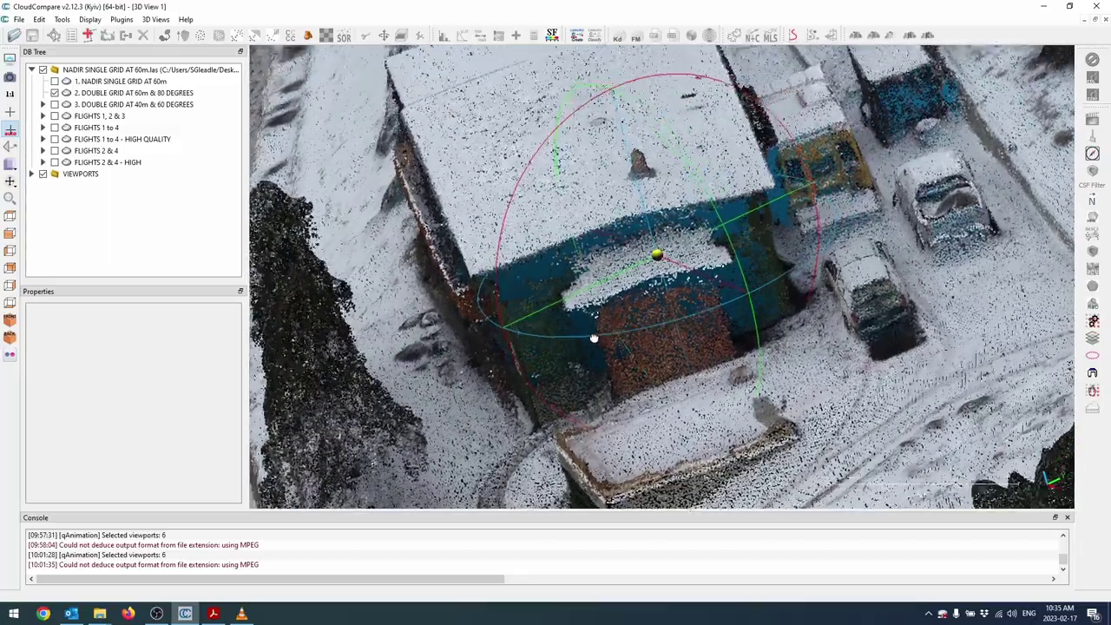
pyautogui.moveTo(591, 341); pyautogui.dragTo(620, 321)
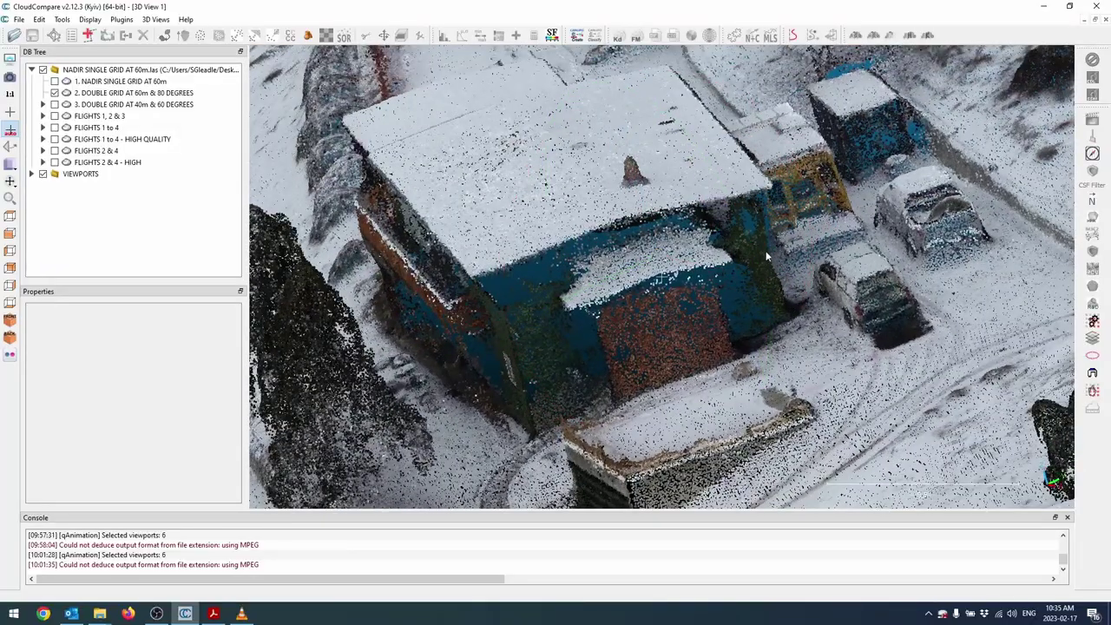
pyautogui.moveTo(680, 310); pyautogui.dragTo(781, 312)
pyautogui.moveTo(640, 321); pyautogui.dragTo(743, 328, button='right')
pyautogui.moveTo(712, 324); pyautogui.dragTo(872, 346)
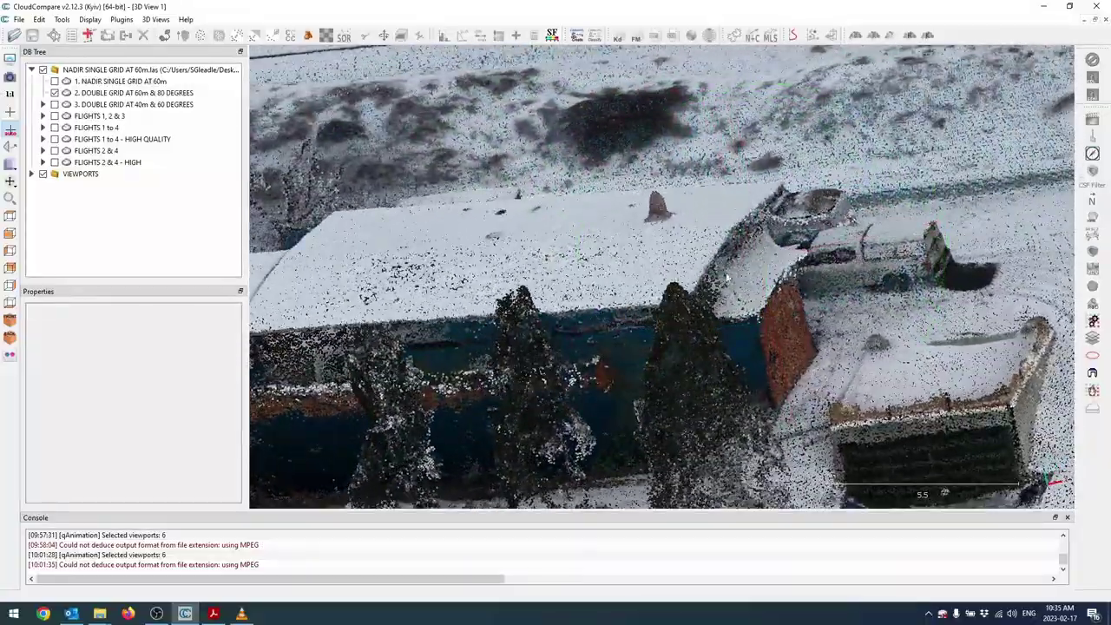
pyautogui.moveTo(735, 274); pyautogui.dragTo(659, 314)
pyautogui.moveTo(751, 275); pyautogui.dragTo(661, 276)
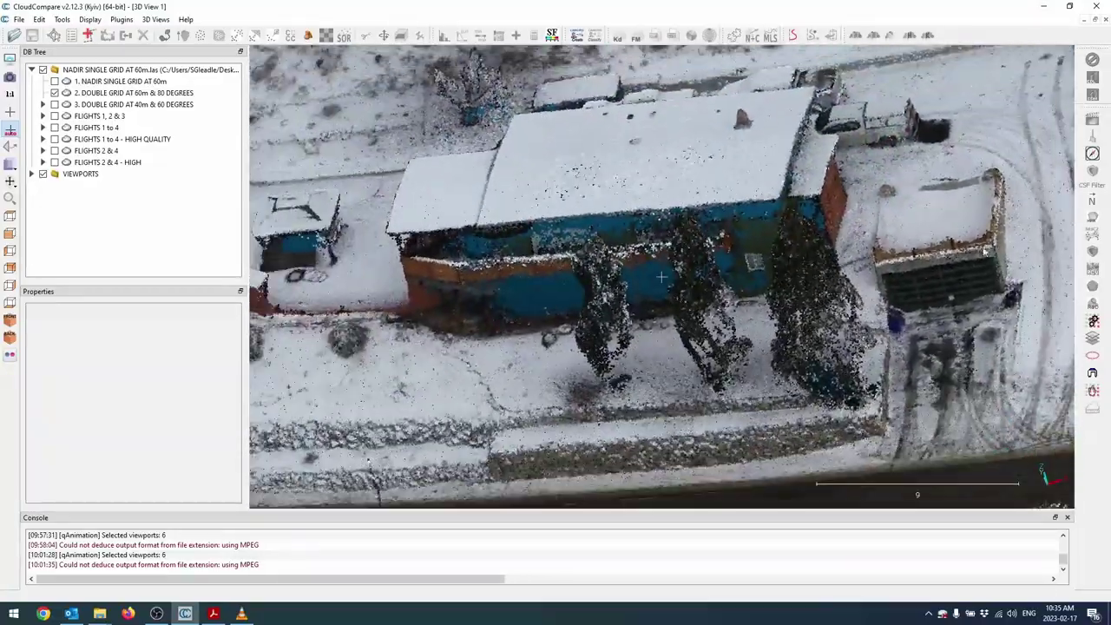
pyautogui.moveTo(386, 324); pyautogui.dragTo(387, 290)
pyautogui.moveTo(387, 324); pyautogui.dragTo(628, 254, button='right')
pyautogui.moveTo(628, 254); pyautogui.dragTo(473, 296)
pyautogui.scroll(-2, 433, 330)
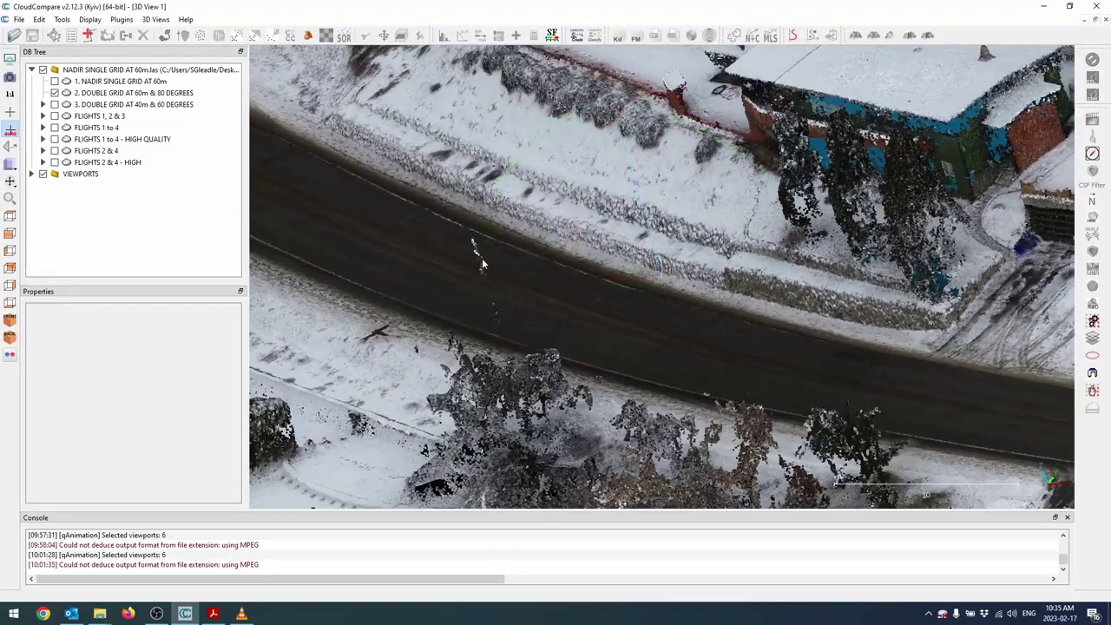
# Hide the double grid cloud at 60m & 80 degrees and show the one at 40m & 60 degrees.
pyautogui.click(54, 93)
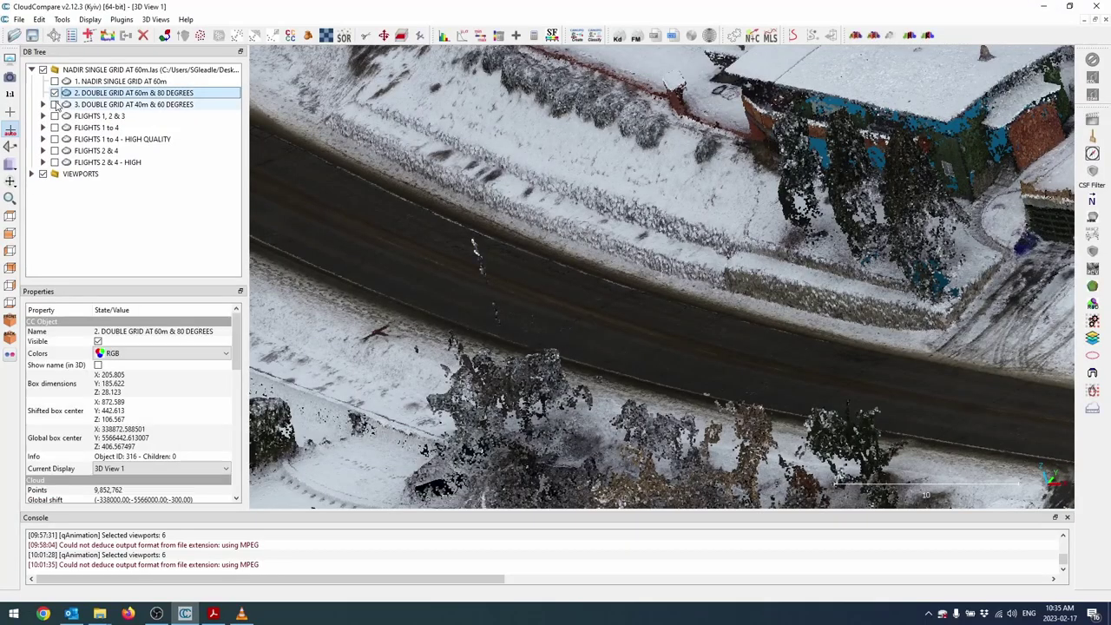
pyautogui.click(54, 92)
pyautogui.click(54, 104)
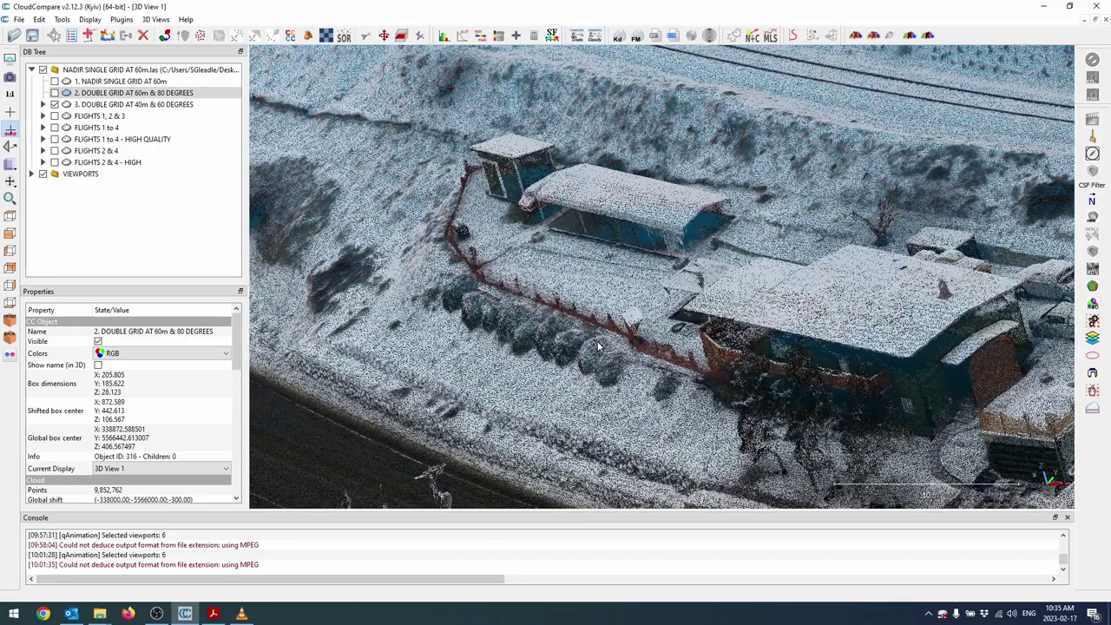
pyautogui.moveTo(634, 308); pyautogui.dragTo(618, 330)
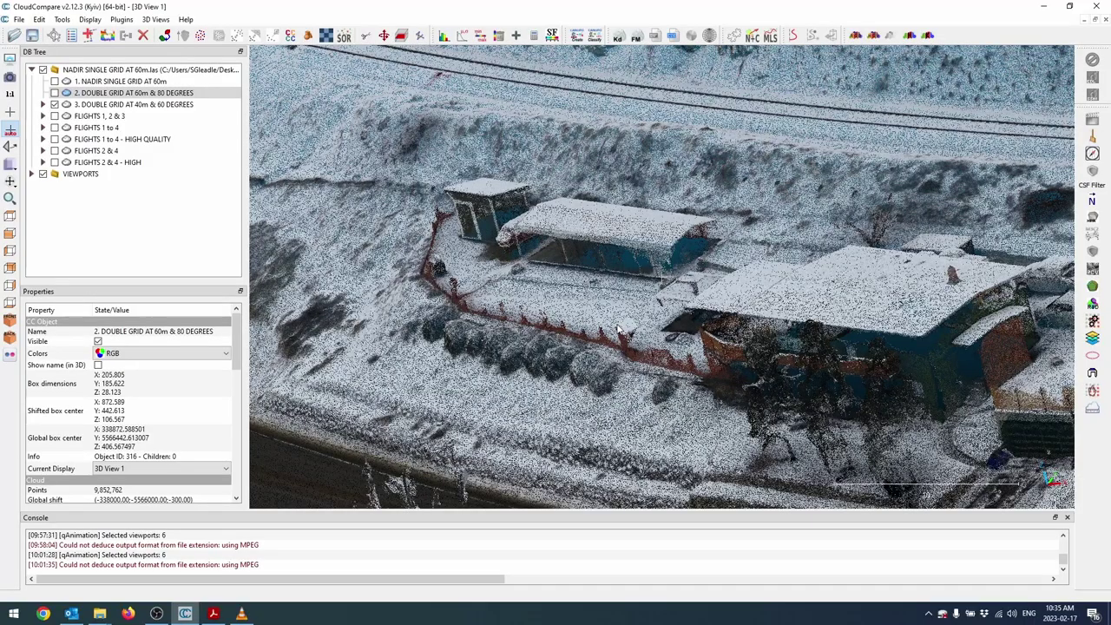
pyautogui.moveTo(613, 360); pyautogui.dragTo(630, 346)
pyautogui.moveTo(630, 345); pyautogui.dragTo(419, 345, button='right')
# Set the point size of the double grid cloud at 40m & 60 degrees to 3.
pyautogui.click(119, 105)
pyautogui.scroll(-5, 139, 408)
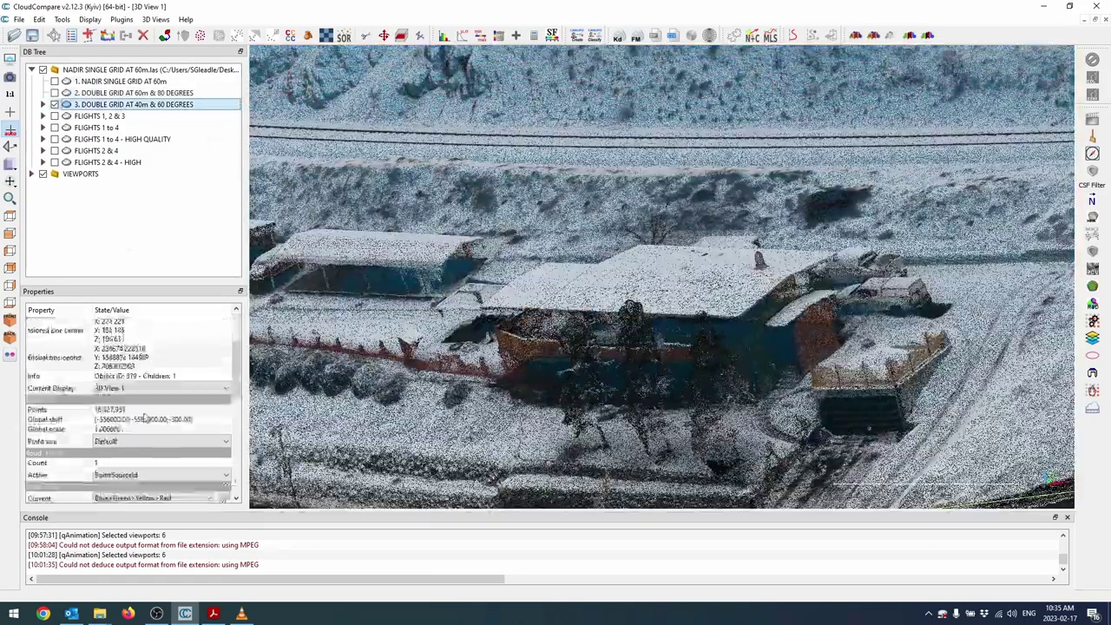
pyautogui.click(124, 378)
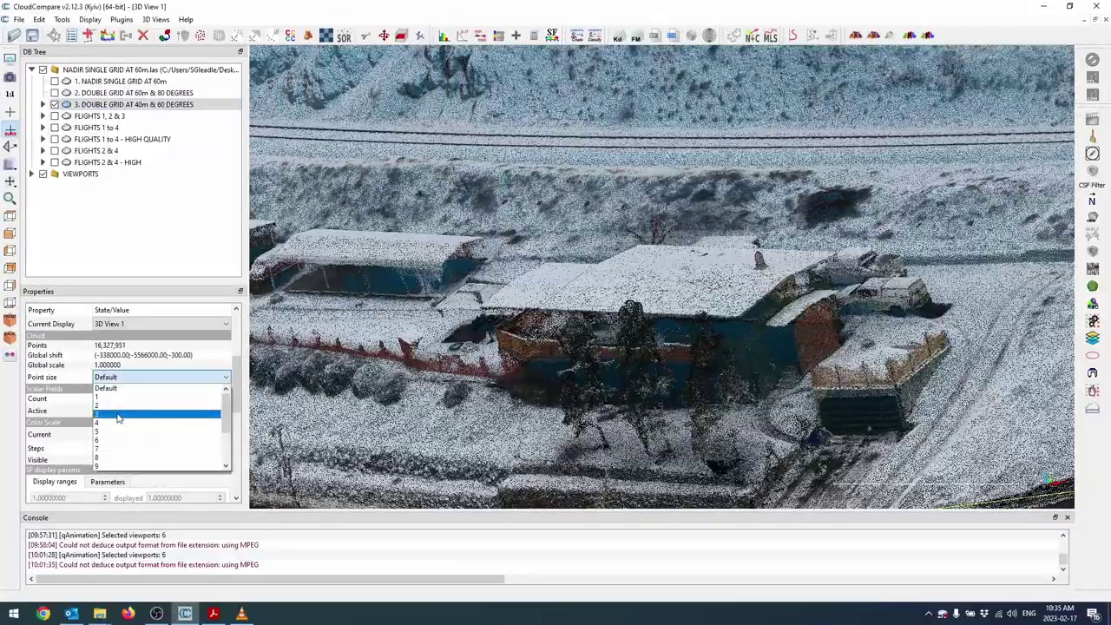
pyautogui.click(118, 416)
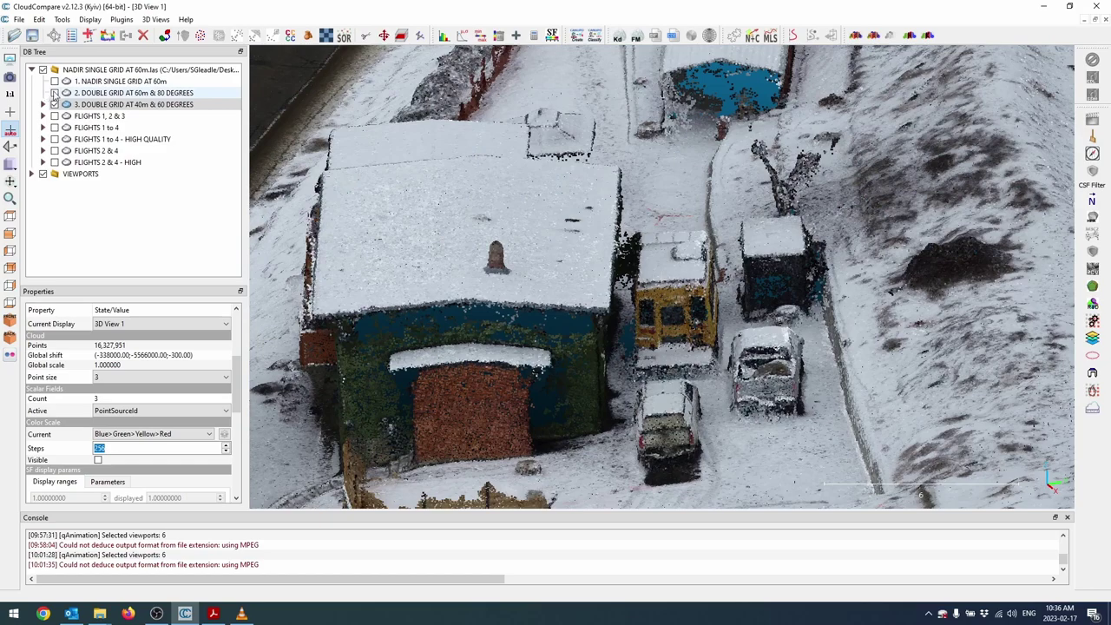
# Compare the building's entrance side and parked vehicles between the 60m & 80 degrees and 40m & 60 degrees double grid clouds.
pyautogui.click(54, 92)
pyautogui.click(53, 104)
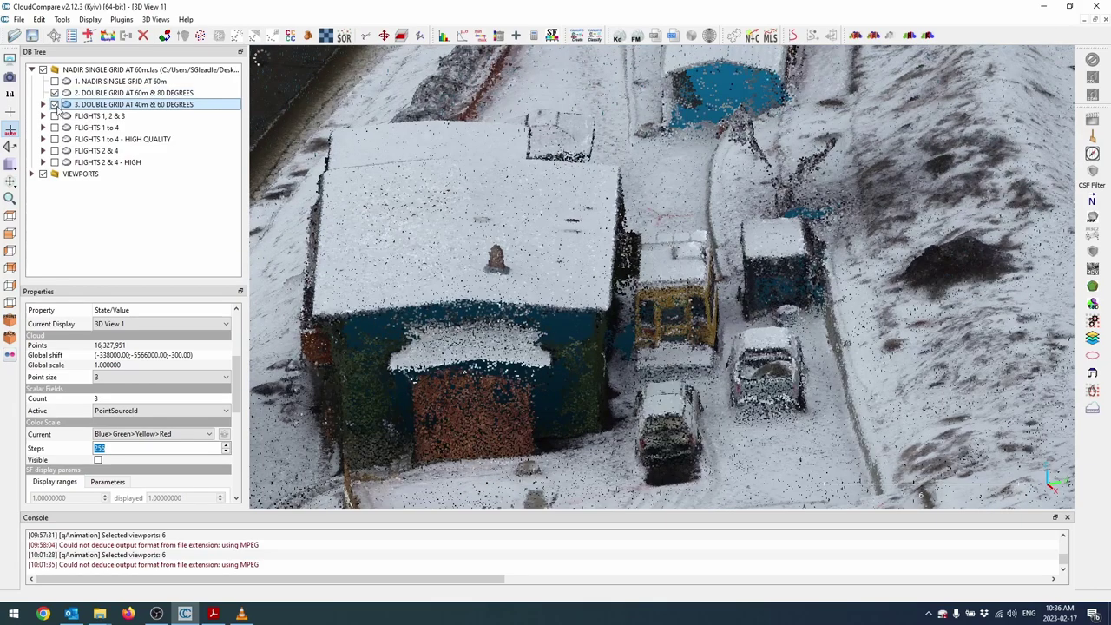
pyautogui.click(54, 94)
# Examine the main building and its surroundings from several angles in the double grid cloud at 40m & 60 degrees.
pyautogui.moveTo(725, 342); pyautogui.dragTo(659, 325)
pyautogui.moveTo(589, 266); pyautogui.dragTo(821, 297, button='right')
pyautogui.moveTo(821, 298); pyautogui.dragTo(628, 322)
pyautogui.moveTo(628, 321); pyautogui.dragTo(839, 334, button='right')
pyautogui.moveTo(471, 247); pyautogui.dragTo(495, 251)
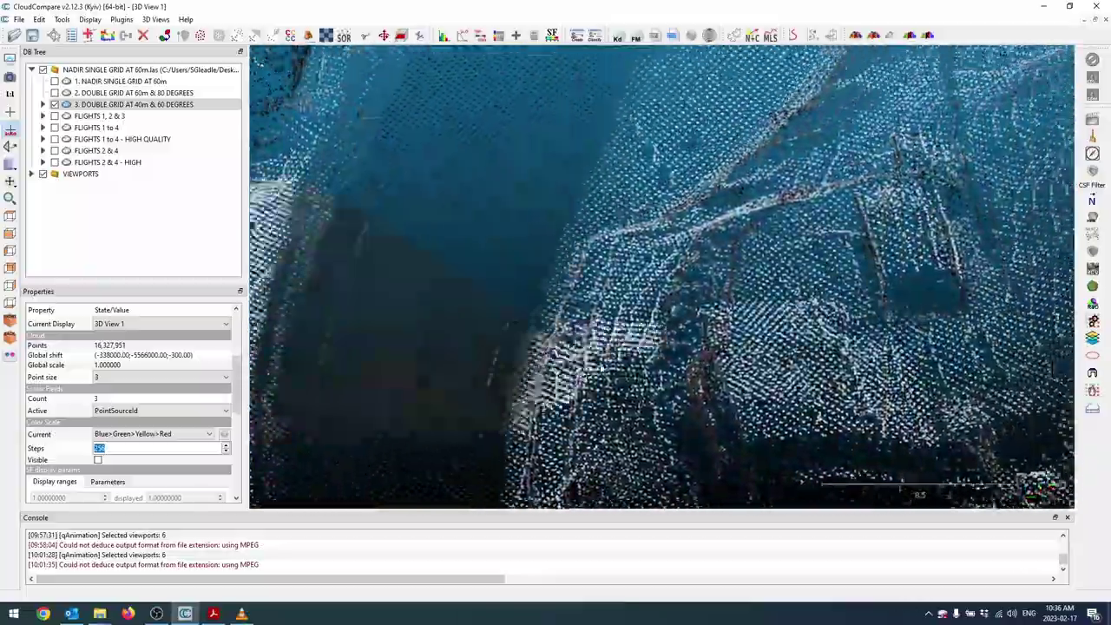
pyautogui.moveTo(601, 369); pyautogui.dragTo(386, 374, button='right')
pyautogui.moveTo(386, 375); pyautogui.dragTo(382, 386)
pyautogui.moveTo(668, 278); pyautogui.dragTo(687, 242)
pyautogui.moveTo(687, 242); pyautogui.dragTo(831, 432, button='right')
pyautogui.moveTo(831, 432); pyautogui.dragTo(547, 343)
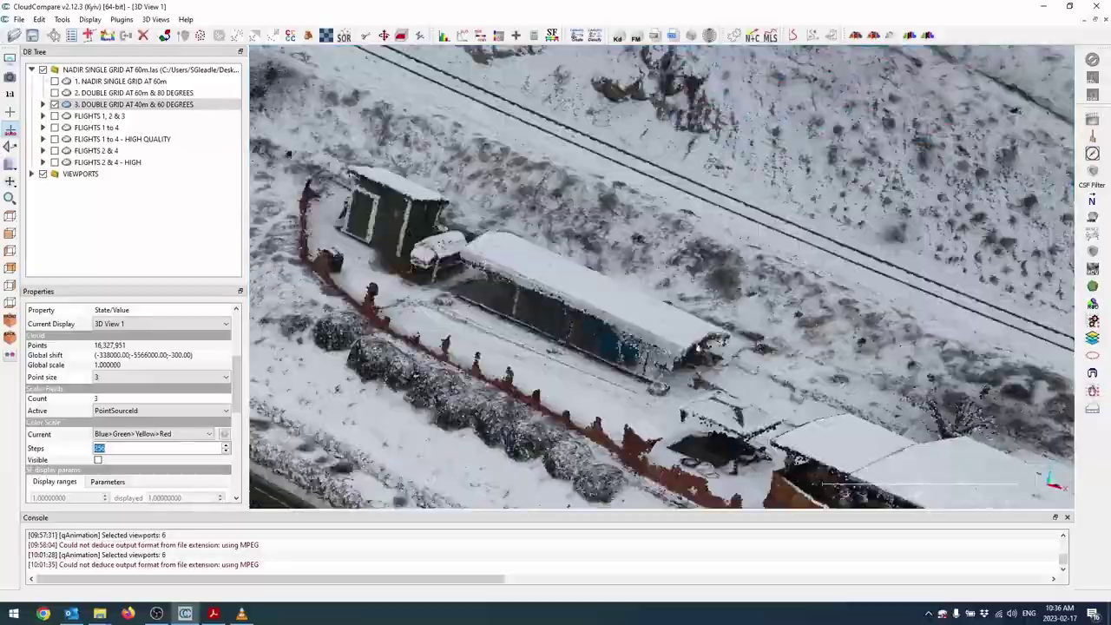
# Examine the fence, small shed and long open-ended shed up close in the double grid cloud at 40m & 60 degrees.
pyautogui.moveTo(547, 344); pyautogui.dragTo(639, 263, button='right')
pyautogui.moveTo(639, 263); pyautogui.dragTo(556, 296)
pyautogui.moveTo(555, 297); pyautogui.dragTo(757, 290, button='right')
pyautogui.scroll(6, 765, 293)
pyautogui.scroll(3, 765, 294)
pyautogui.moveTo(764, 294); pyautogui.dragTo(893, 329)
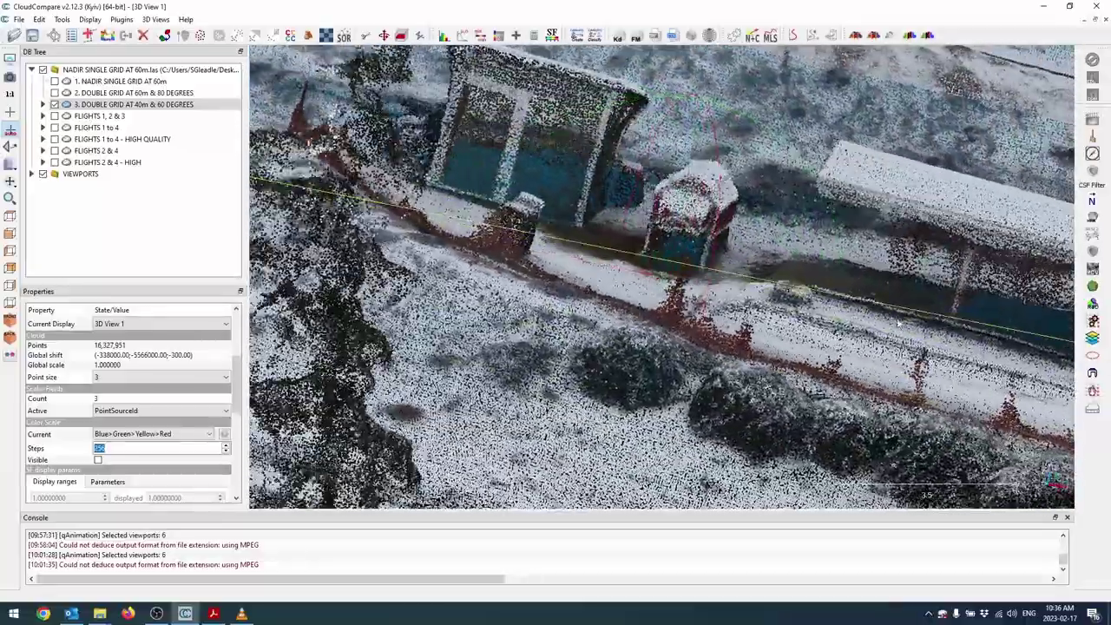
pyautogui.moveTo(998, 365); pyautogui.dragTo(610, 308, button='right')
pyautogui.moveTo(611, 308)
pyautogui.mouseDown()
pyautogui.moveTo(759, 318)
pyautogui.moveTo(729, 330)
pyautogui.moveTo(743, 346)
pyautogui.moveTo(640, 290)
pyautogui.moveTo(699, 295)
pyautogui.moveTo(614, 295)
pyautogui.mouseUp()
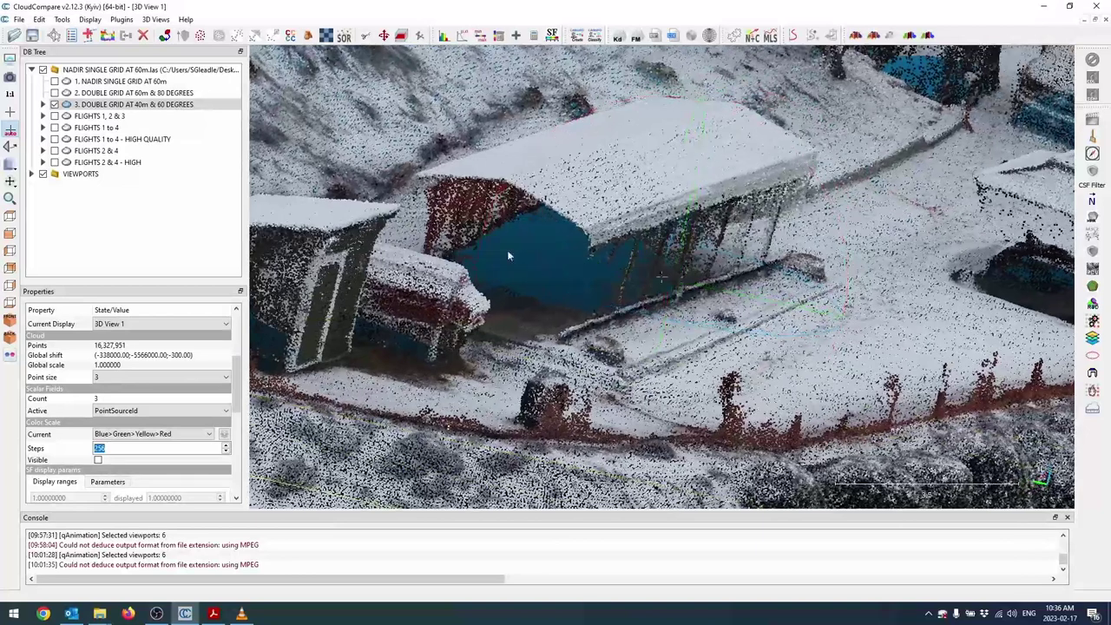
# Show the FLIGHTS 1, 2 & 3 cloud in place of the 40m & 60 degrees double grid and set its point size to 3.
pyautogui.click(53, 104)
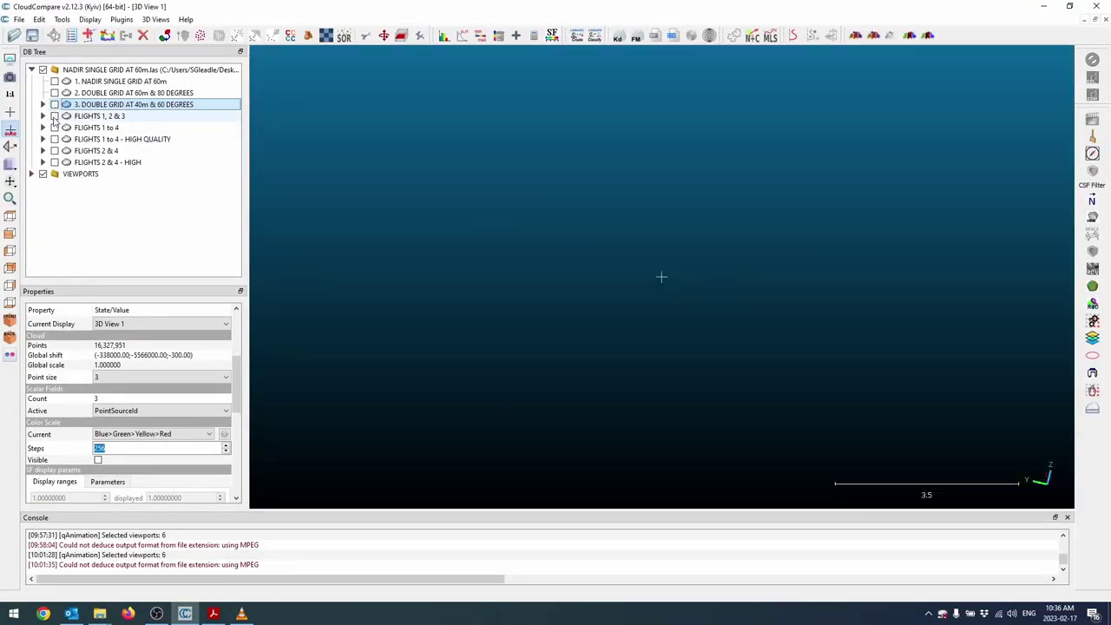
pyautogui.click(54, 116)
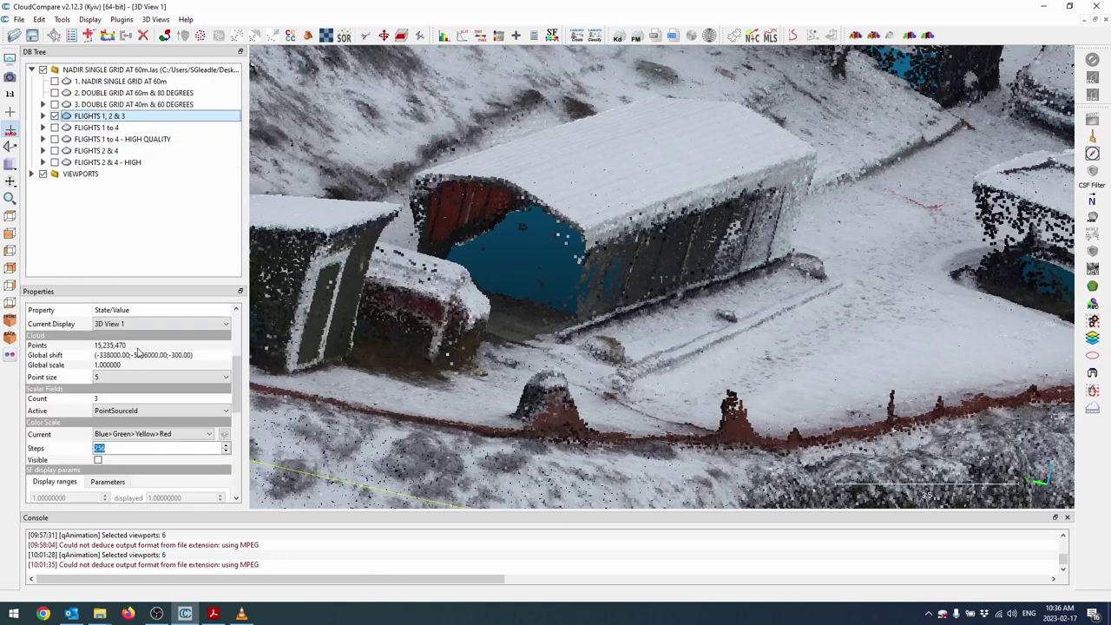
pyautogui.scroll(-2, 174, 392)
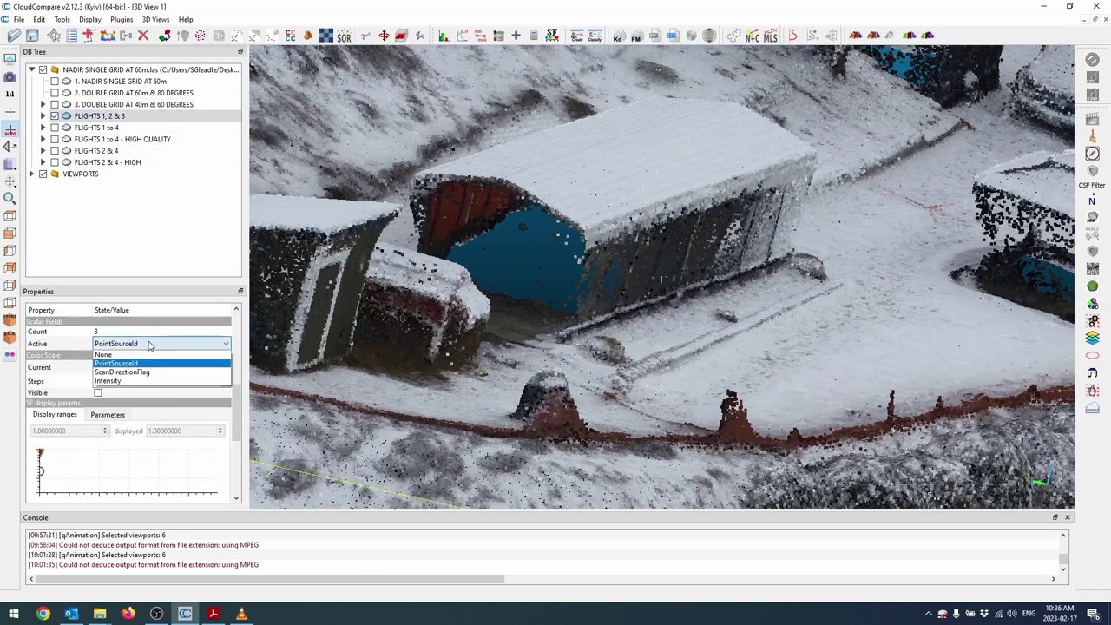
pyautogui.scroll(1, 149, 340)
pyautogui.click(136, 344)
pyautogui.click(120, 381)
# Examine the sheds, the main building's roof overhang and walls, and the trees in the FLIGHTS 1, 2 & 3 cloud.
pyautogui.moveTo(720, 348); pyautogui.dragTo(781, 364)
pyautogui.moveTo(833, 338); pyautogui.dragTo(417, 455, button='right')
pyautogui.scroll(-4, 763, 326)
pyautogui.moveTo(602, 335); pyautogui.dragTo(564, 367)
pyautogui.moveTo(520, 344); pyautogui.dragTo(780, 355, button='right')
pyautogui.moveTo(614, 339); pyautogui.dragTo(499, 305)
pyautogui.scroll(5, 681, 302)
pyautogui.moveTo(680, 301); pyautogui.dragTo(588, 372)
pyautogui.moveTo(514, 388); pyautogui.dragTo(734, 303)
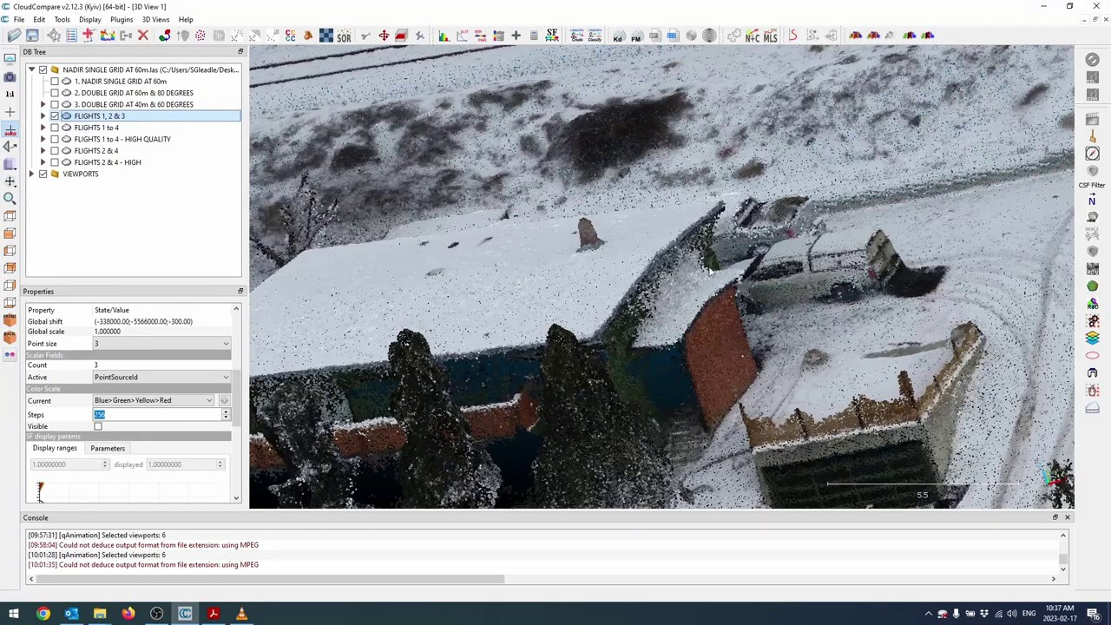
pyautogui.moveTo(710, 272); pyautogui.dragTo(789, 283)
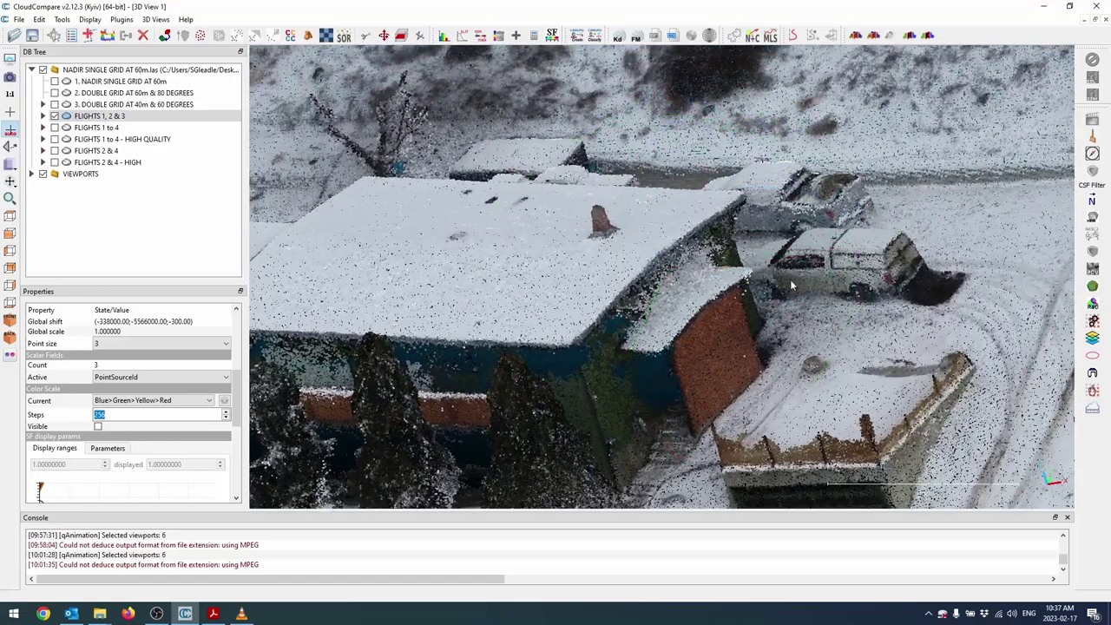
# Hide the FLIGHTS 1, 2 & 3 cloud and show the double grid cloud at 60m & 80 degrees for comparison.
pyautogui.click(54, 117)
pyautogui.click(53, 93)
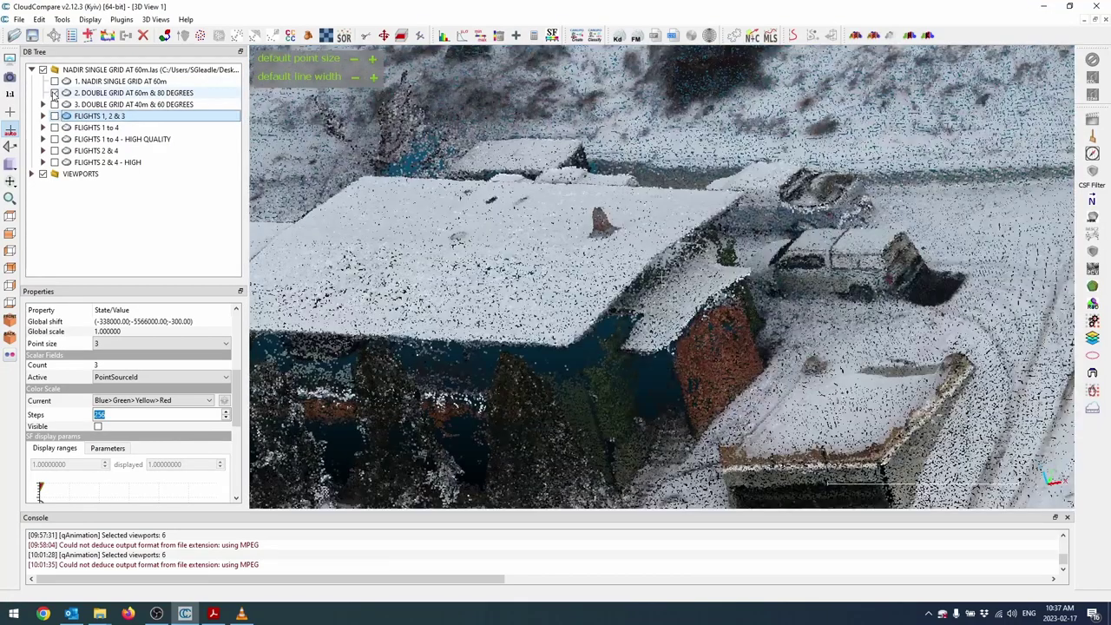
# Compare the nadir single grid, both double grids and FLIGHTS 1, 2 & 3 by showing each cloud alone in turn.
pyautogui.click(54, 93)
pyautogui.click(54, 82)
pyautogui.click(53, 83)
pyautogui.click(55, 93)
pyautogui.click(53, 93)
pyautogui.click(54, 104)
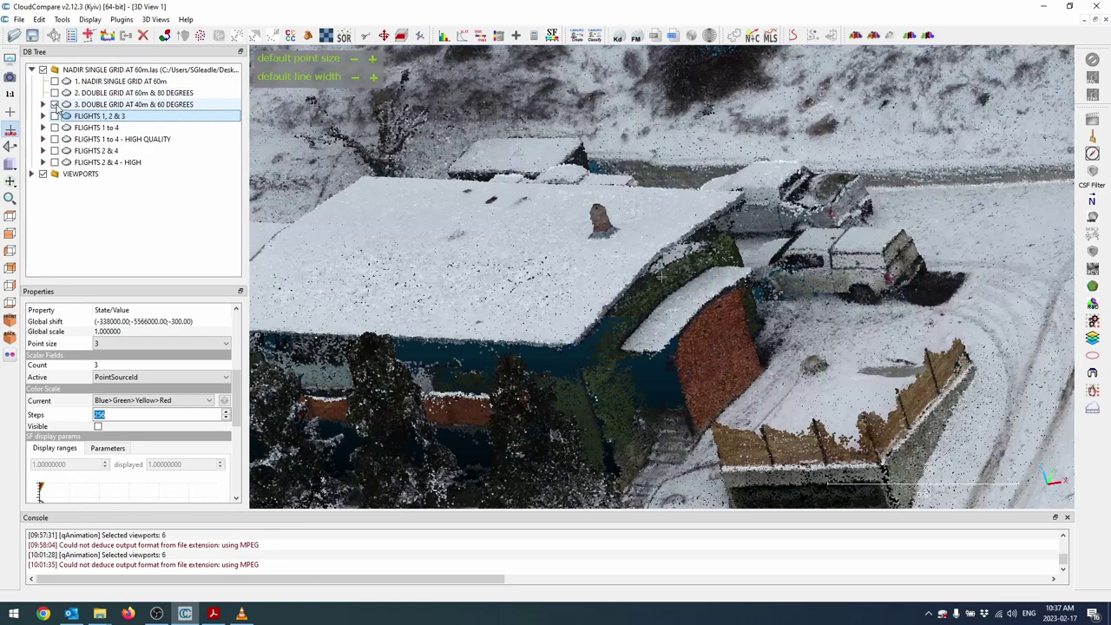
pyautogui.click(55, 105)
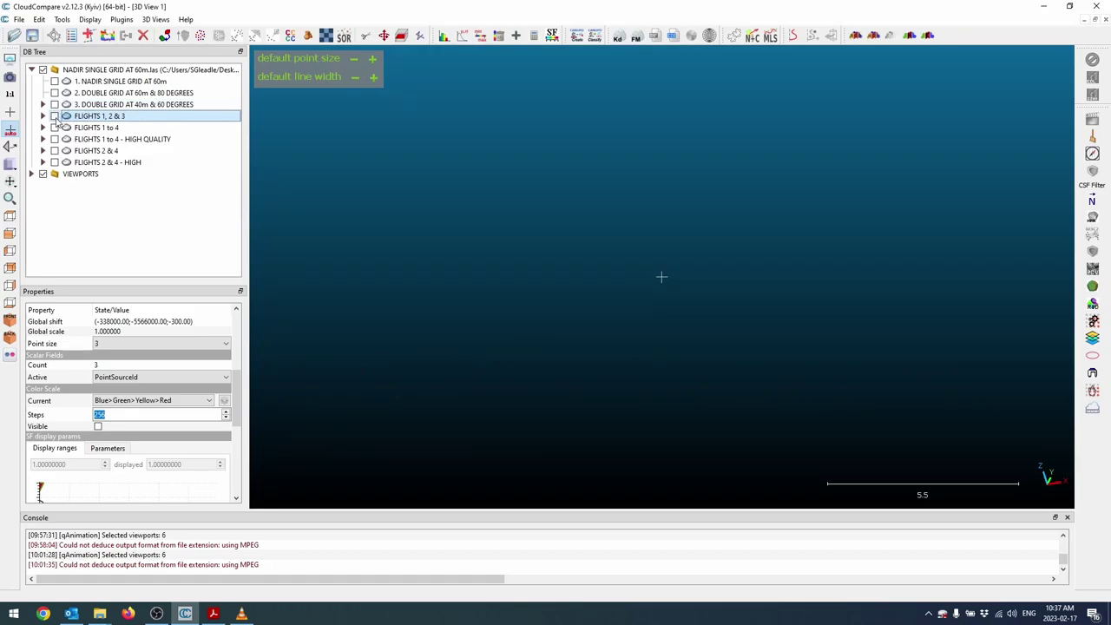
pyautogui.click(54, 116)
pyautogui.moveTo(794, 330); pyautogui.dragTo(569, 348)
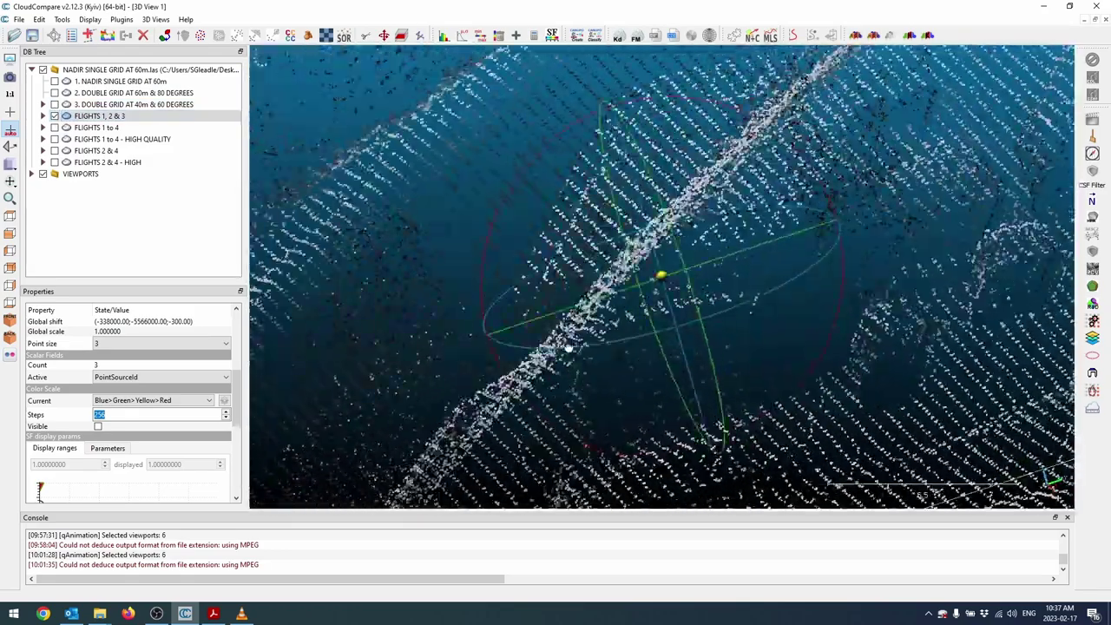
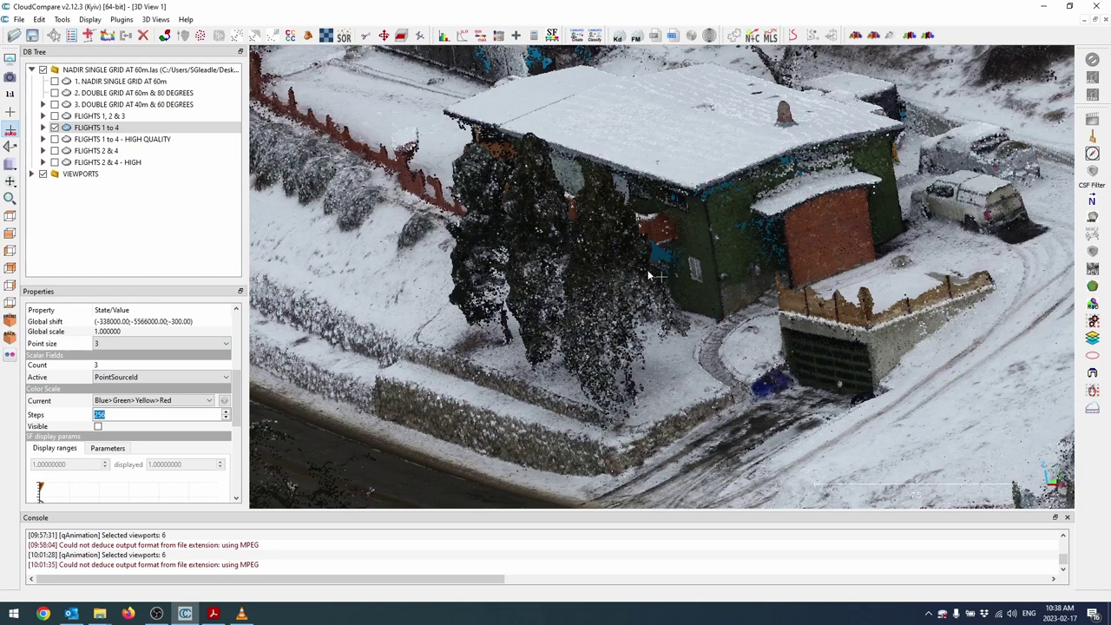
# Examine the main building, its trees, the long open shed and the fence in the FLIGHTS 1 to 4 cloud.
pyautogui.moveTo(723, 264); pyautogui.dragTo(1088, 312, button='right')
pyautogui.click(905, 365)
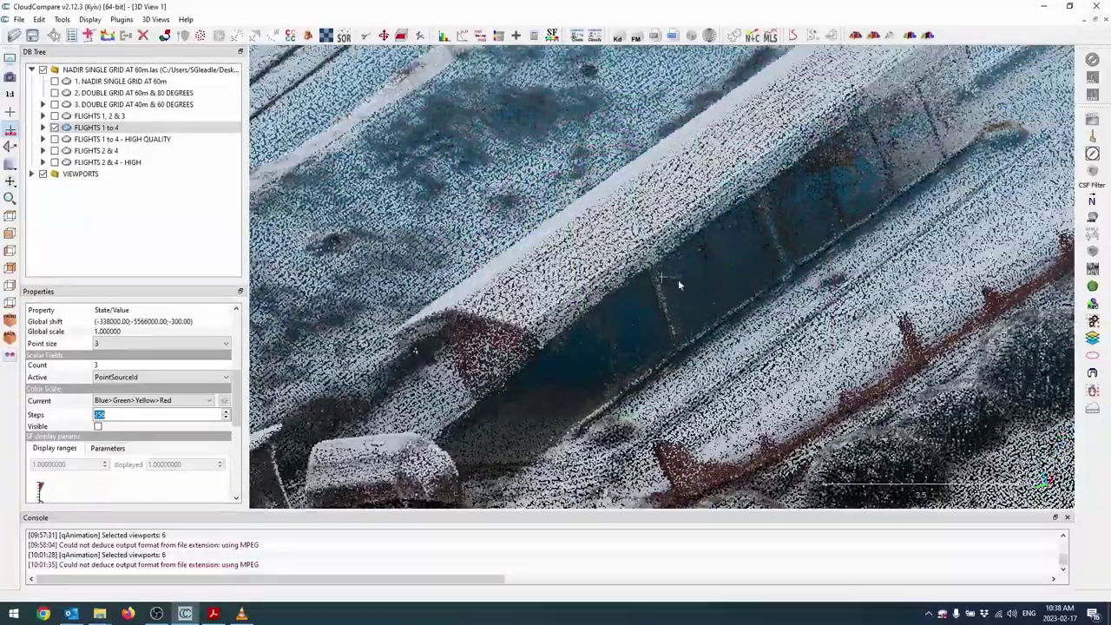
pyautogui.moveTo(679, 280)
pyautogui.mouseDown()
pyautogui.moveTo(679, 302)
pyautogui.moveTo(685, 286)
pyautogui.mouseUp()
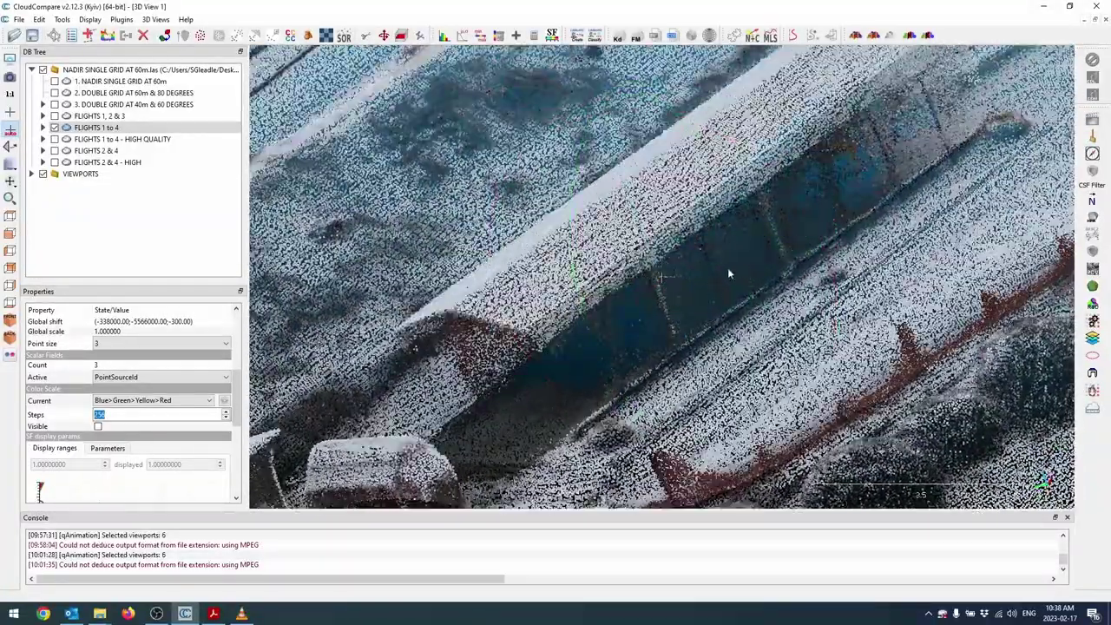
pyautogui.moveTo(738, 270); pyautogui.dragTo(664, 307, button='right')
pyautogui.moveTo(665, 307); pyautogui.dragTo(633, 312)
pyautogui.scroll(10, 455, 451)
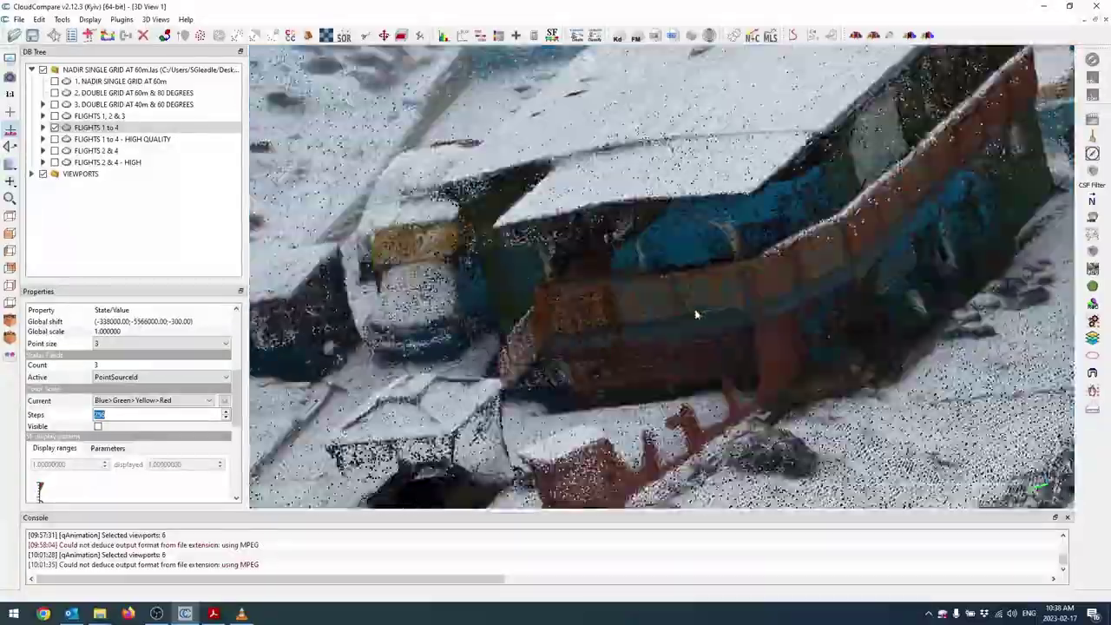
pyautogui.moveTo(695, 315); pyautogui.dragTo(754, 281)
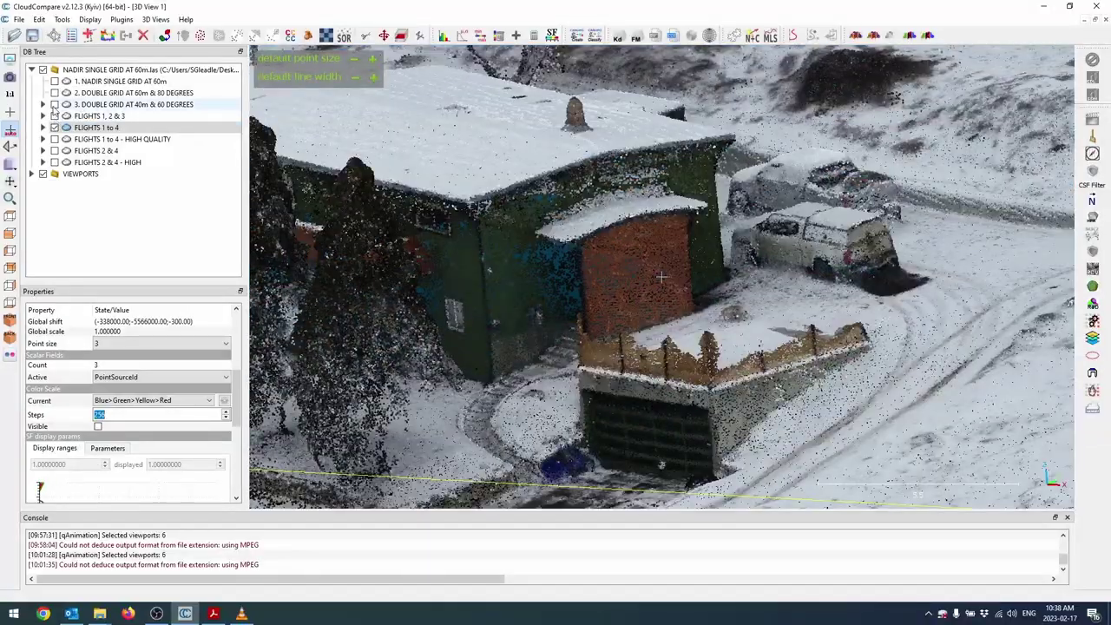
# Show the double grid cloud at 40m & 60 degrees and toggle FLIGHTS 1 to 4 over it to compare the main building's walls.
pyautogui.click(54, 104)
pyautogui.click(54, 127)
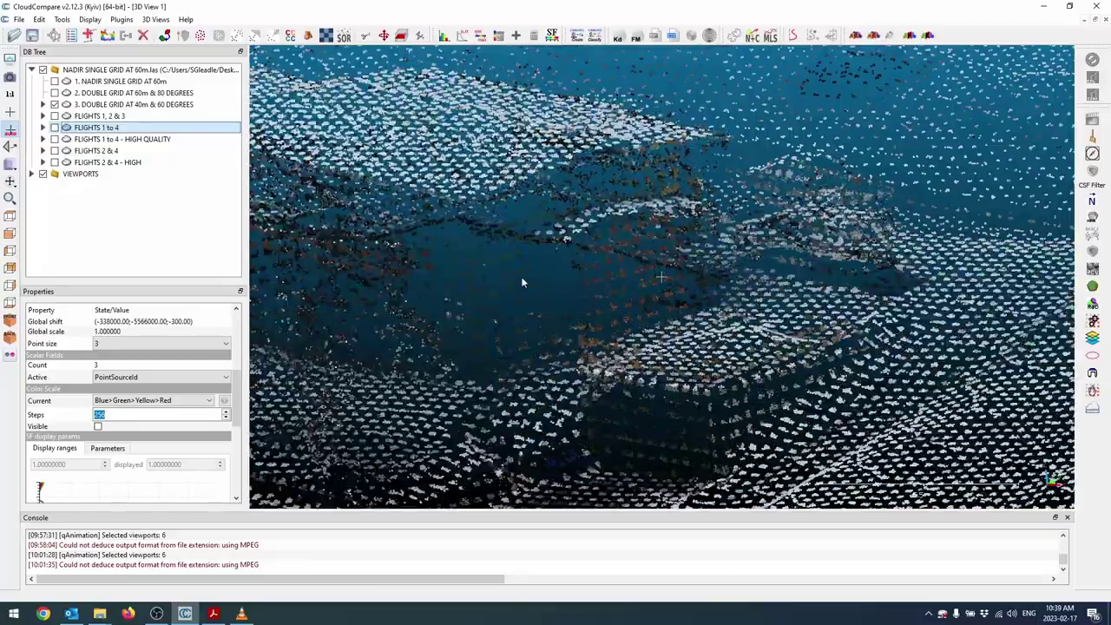
pyautogui.moveTo(522, 282); pyautogui.dragTo(416, 276)
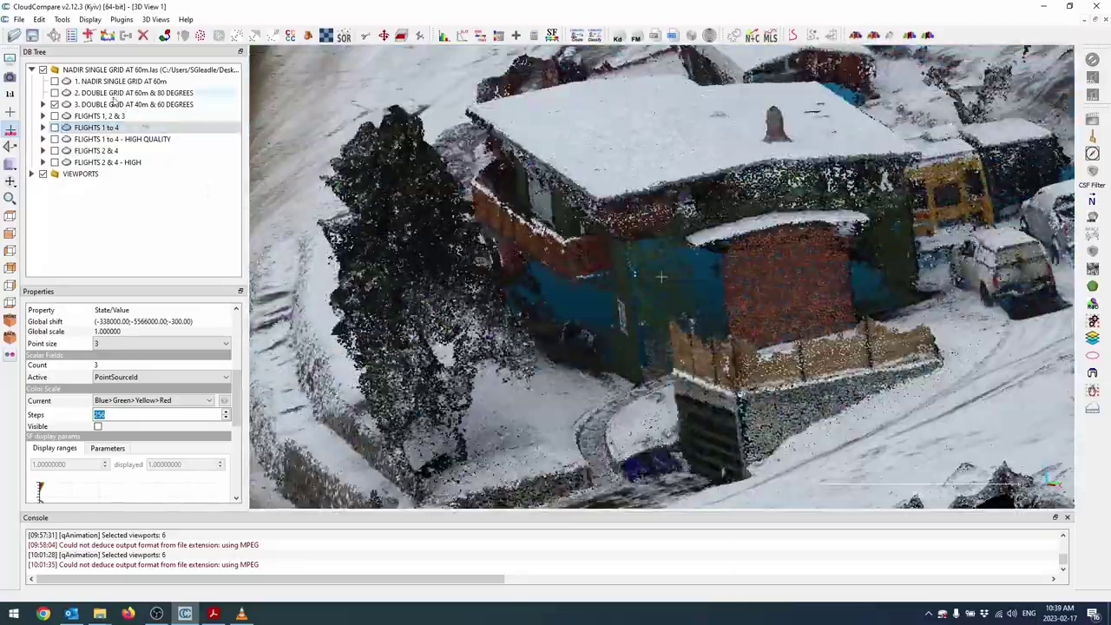
pyautogui.click(54, 127)
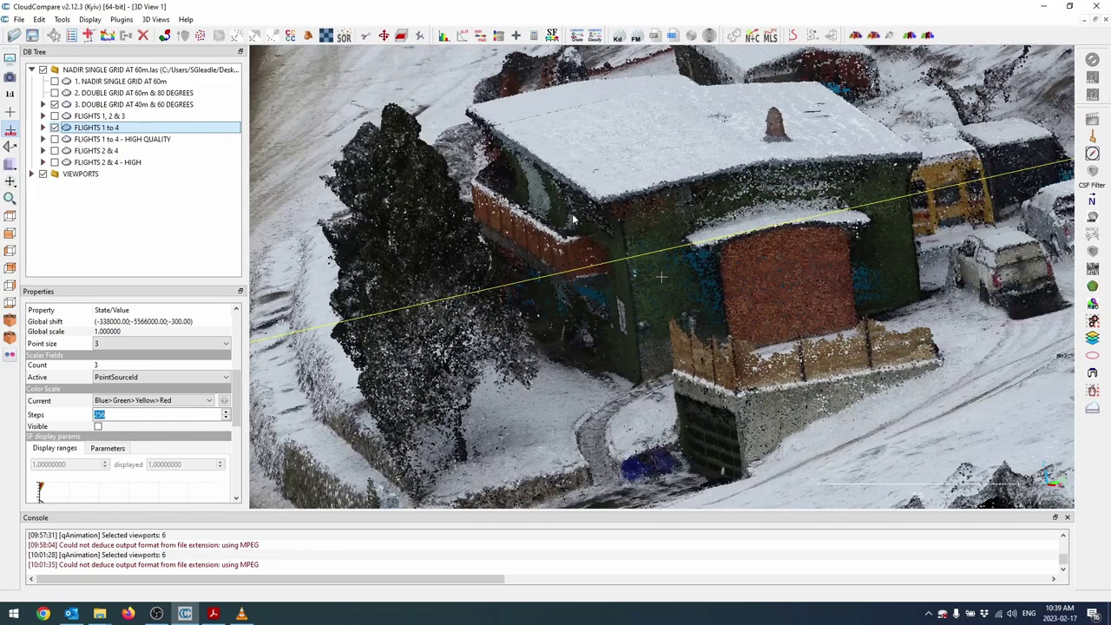
pyautogui.click(56, 128)
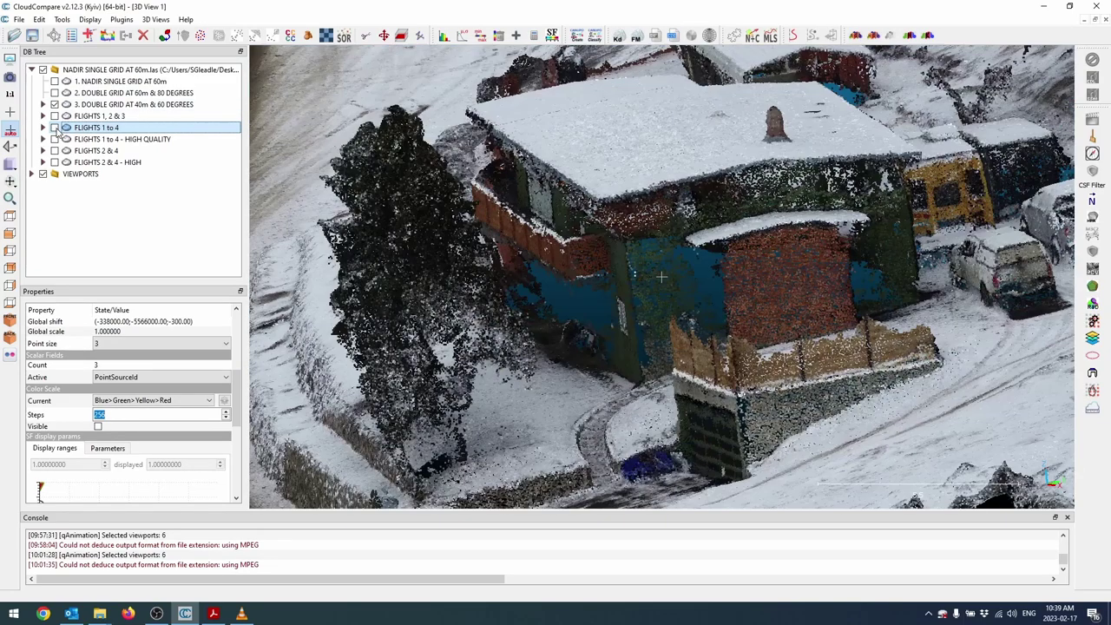
pyautogui.click(55, 128)
# Examine the main building's front, the yellow vehicle and the parked cars in the overlaid 40m & 60 degrees and FLIGHTS 1 to 4 clouds.
pyautogui.moveTo(667, 274); pyautogui.dragTo(601, 295)
pyautogui.moveTo(601, 295); pyautogui.dragTo(539, 375, button='right')
pyautogui.moveTo(688, 330); pyautogui.dragTo(711, 315)
pyautogui.moveTo(711, 315); pyautogui.dragTo(685, 373, button='right')
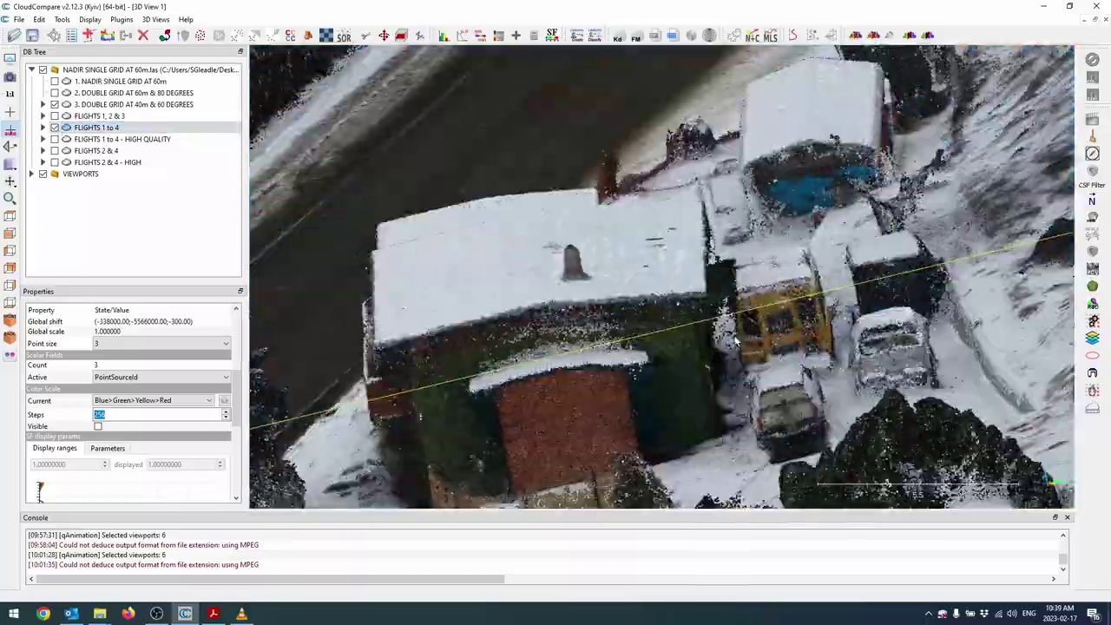
pyautogui.moveTo(745, 279); pyautogui.dragTo(727, 321)
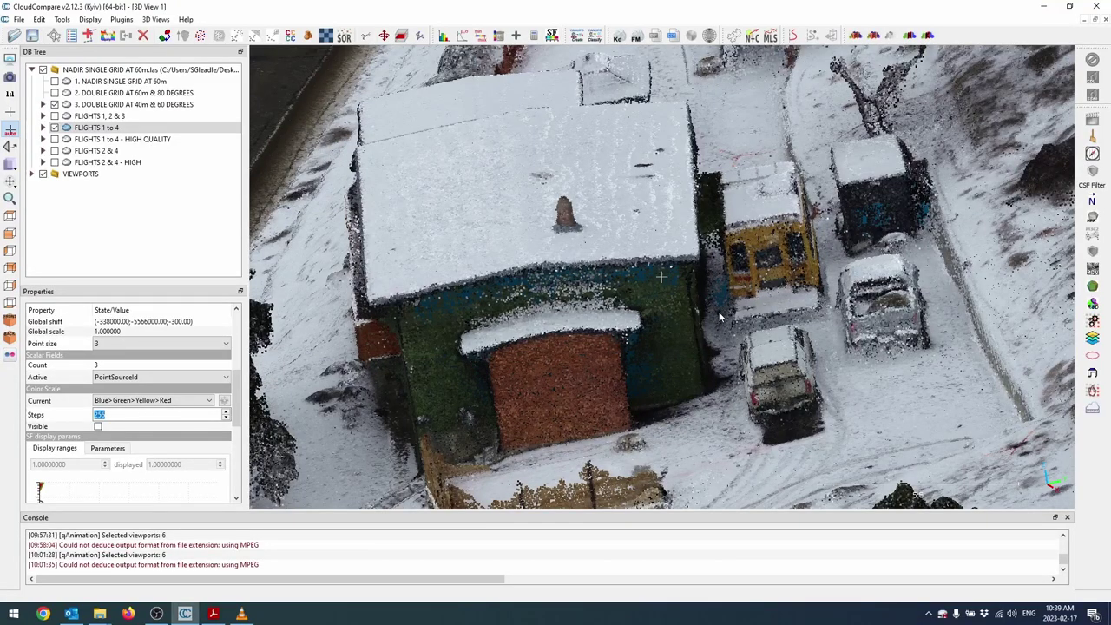
pyautogui.moveTo(777, 255); pyautogui.dragTo(754, 275, button='right')
pyautogui.scroll(-3, 755, 275)
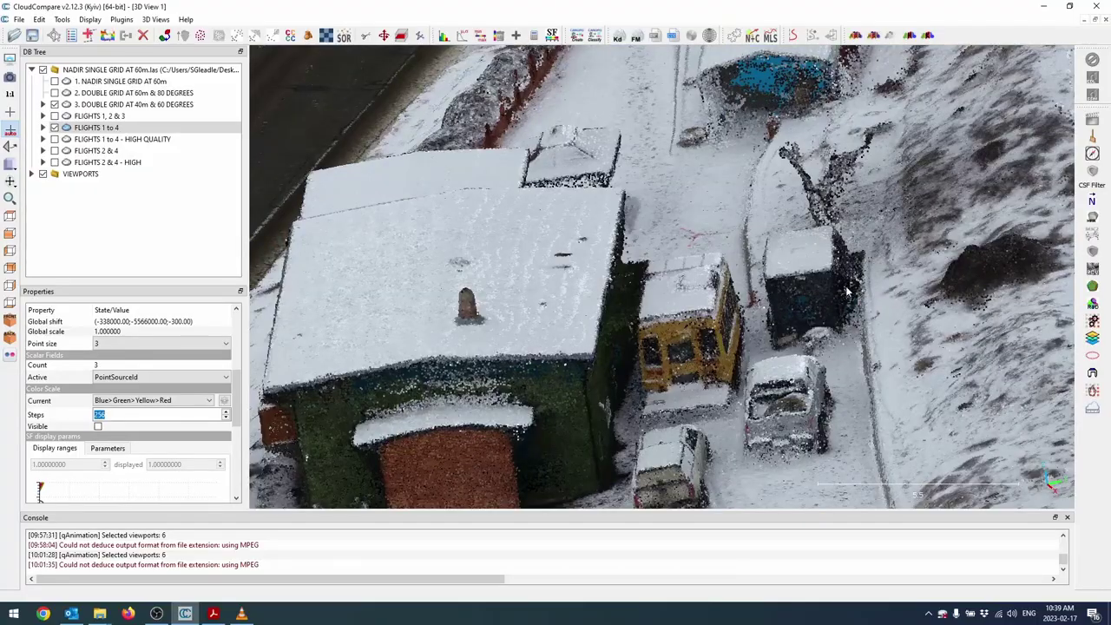
pyautogui.scroll(3, 853, 285)
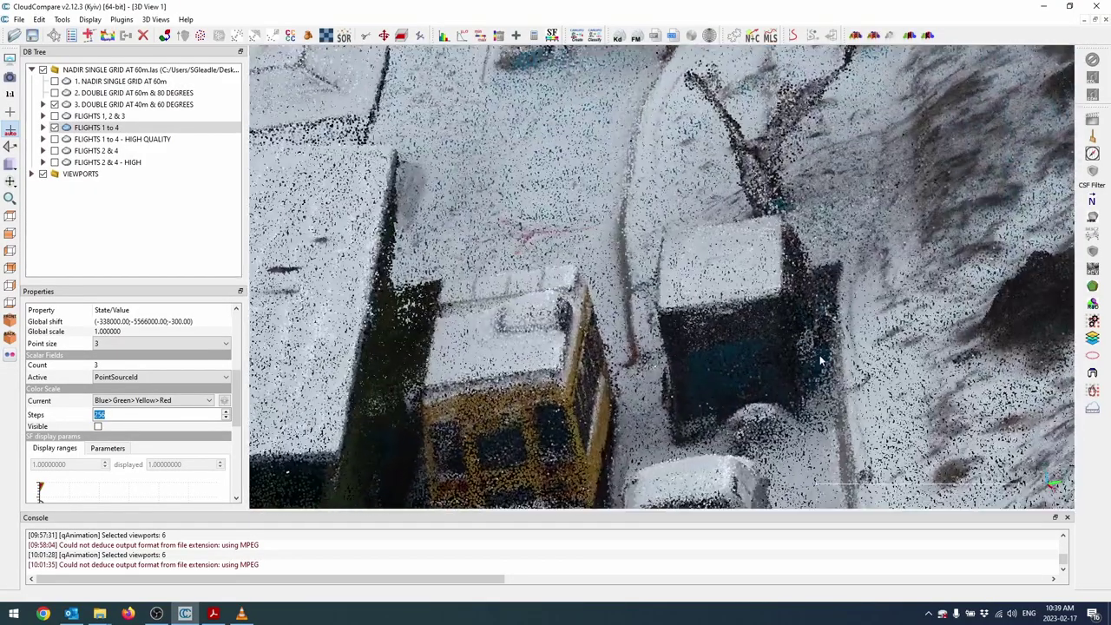
pyautogui.moveTo(812, 358); pyautogui.dragTo(755, 327)
pyautogui.scroll(-2, 813, 355)
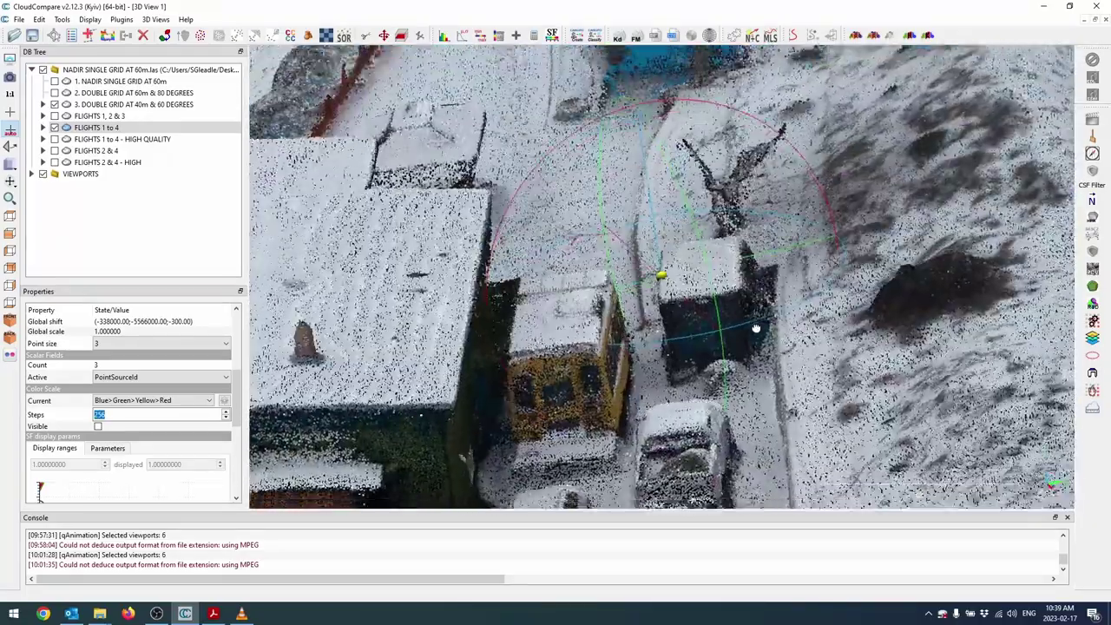
pyautogui.moveTo(777, 177); pyautogui.dragTo(857, 230, button='right')
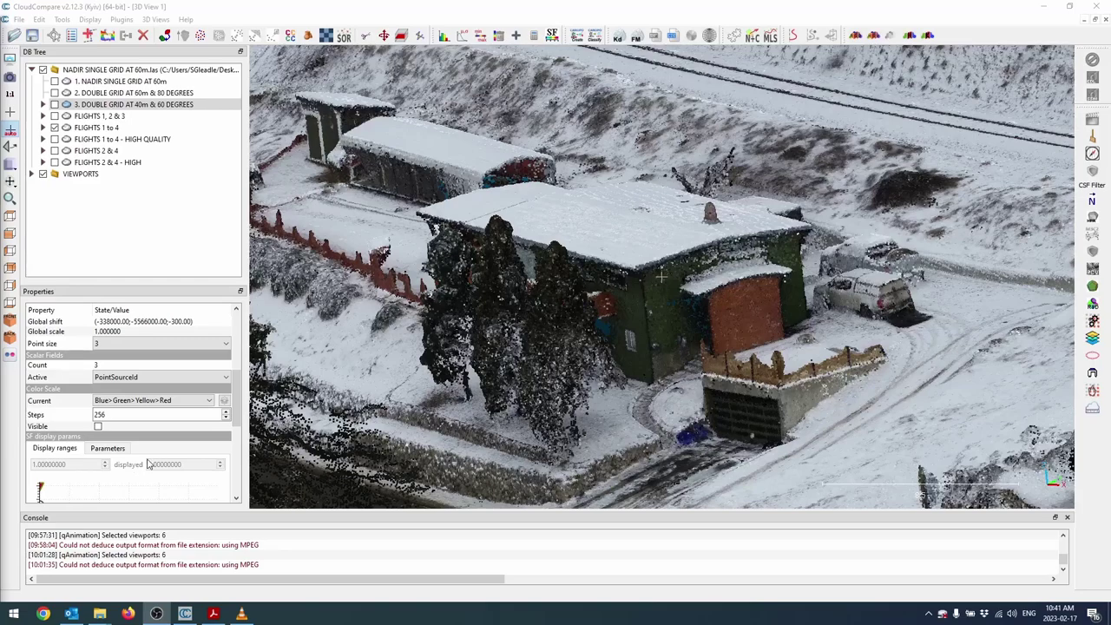
# Compare the FLIGHTS 1 to 4 cloud with the nadir single grid at 60m around the sheds, trees and main building.
pyautogui.moveTo(397, 339); pyautogui.dragTo(540, 325, button='right')
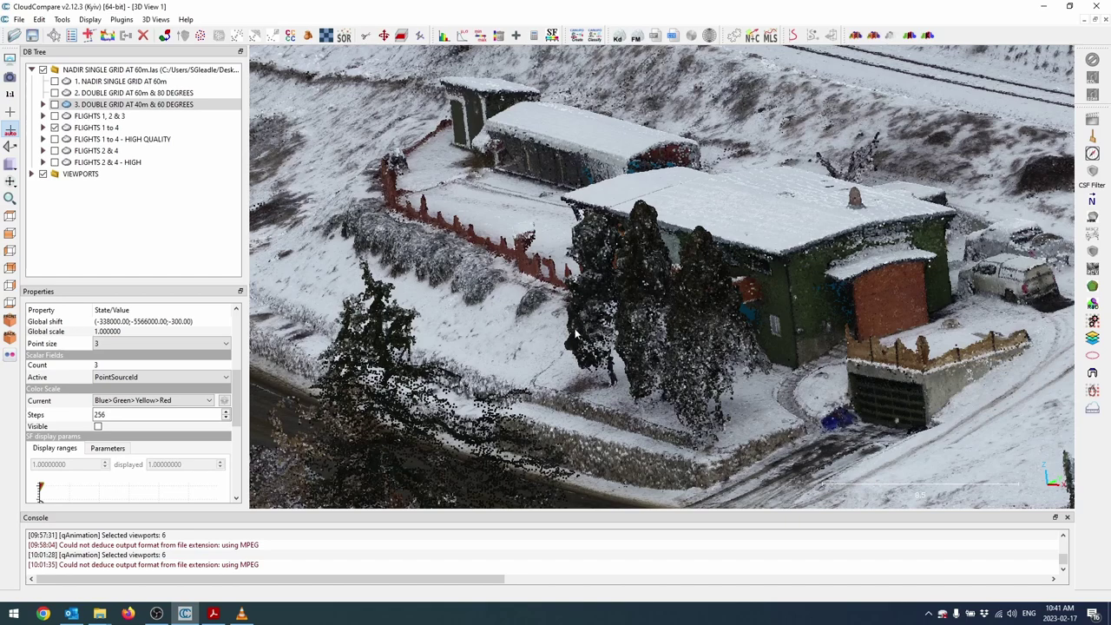
pyautogui.moveTo(680, 391); pyautogui.dragTo(638, 368)
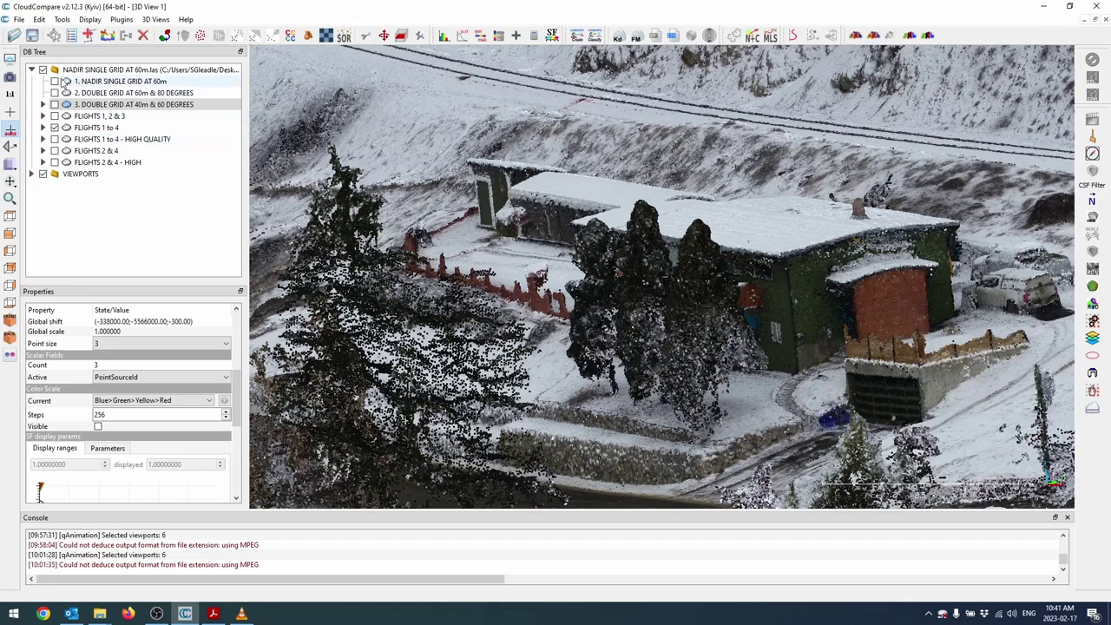
pyautogui.click(55, 127)
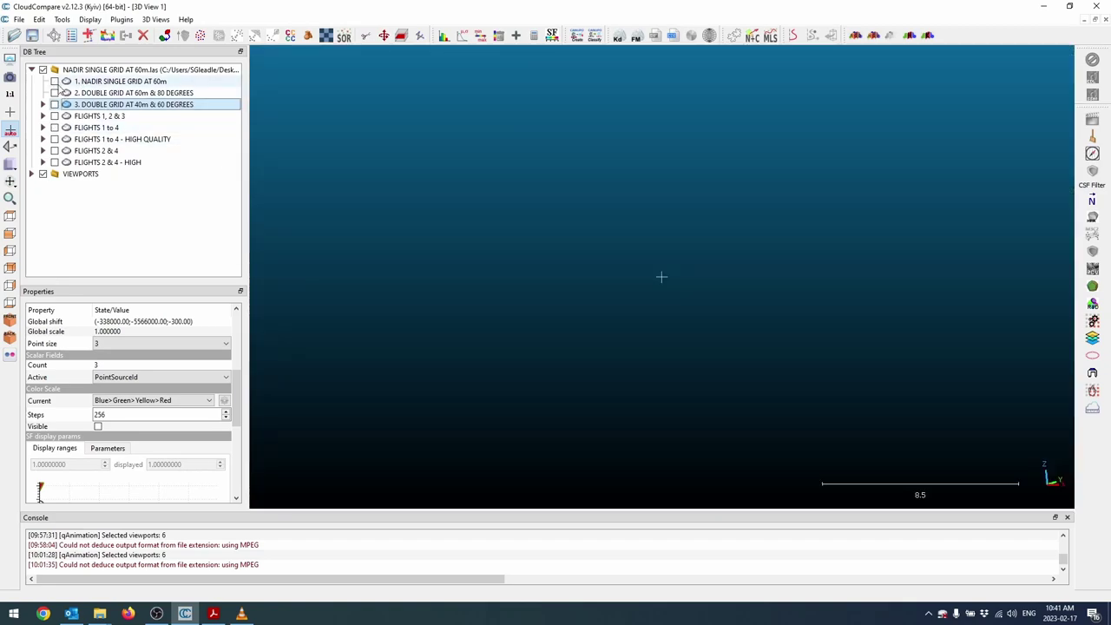
pyautogui.click(55, 81)
pyautogui.scroll(5, 711, 379)
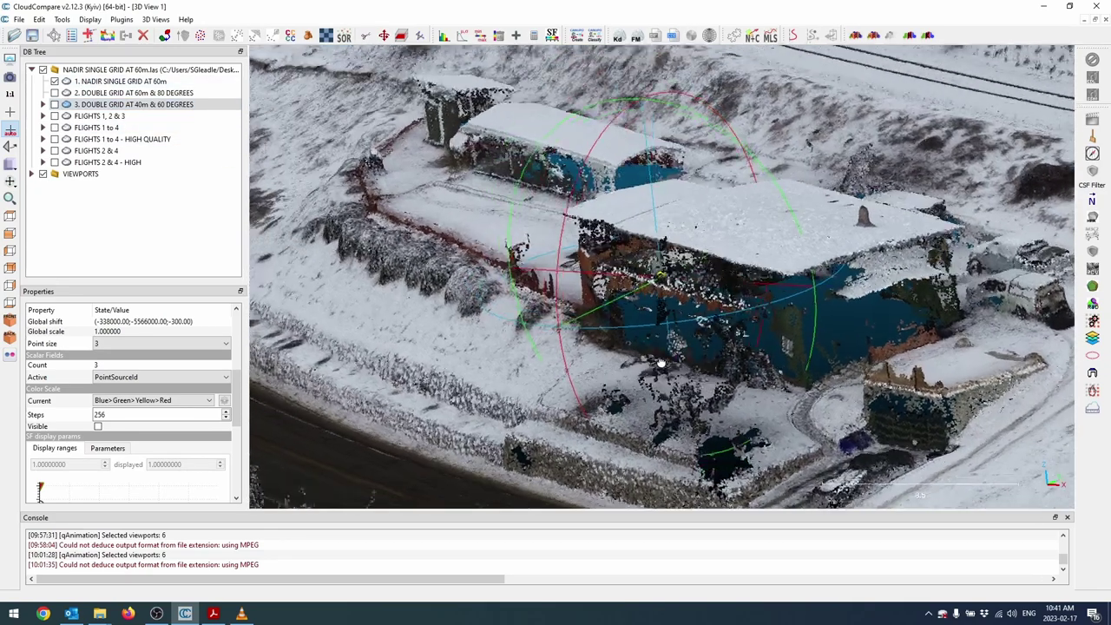
pyautogui.scroll(3, 711, 379)
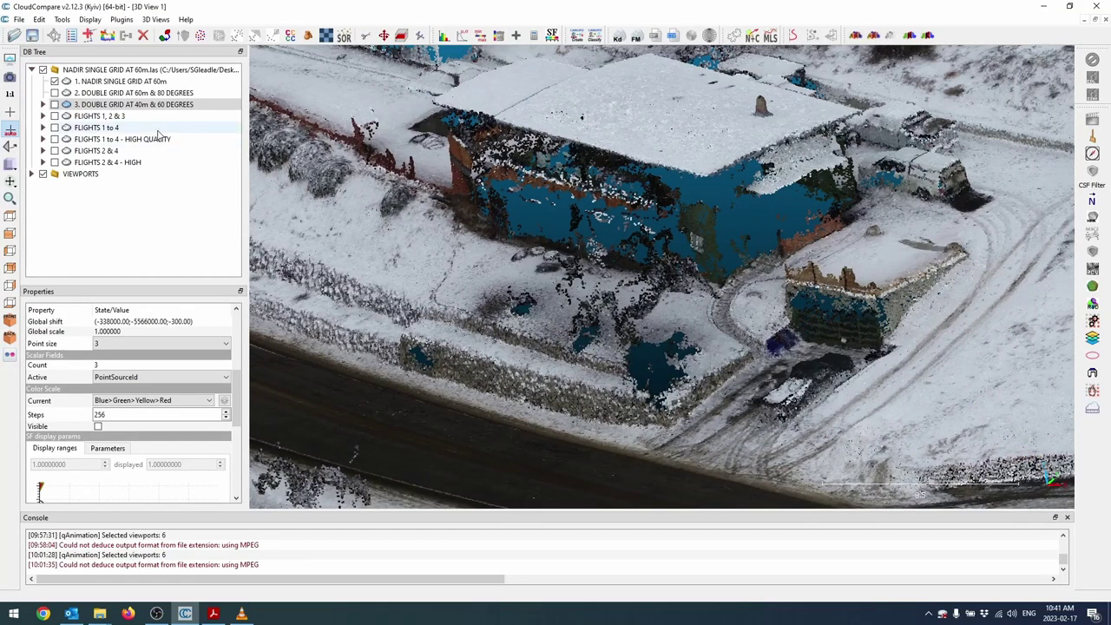
pyautogui.click(54, 127)
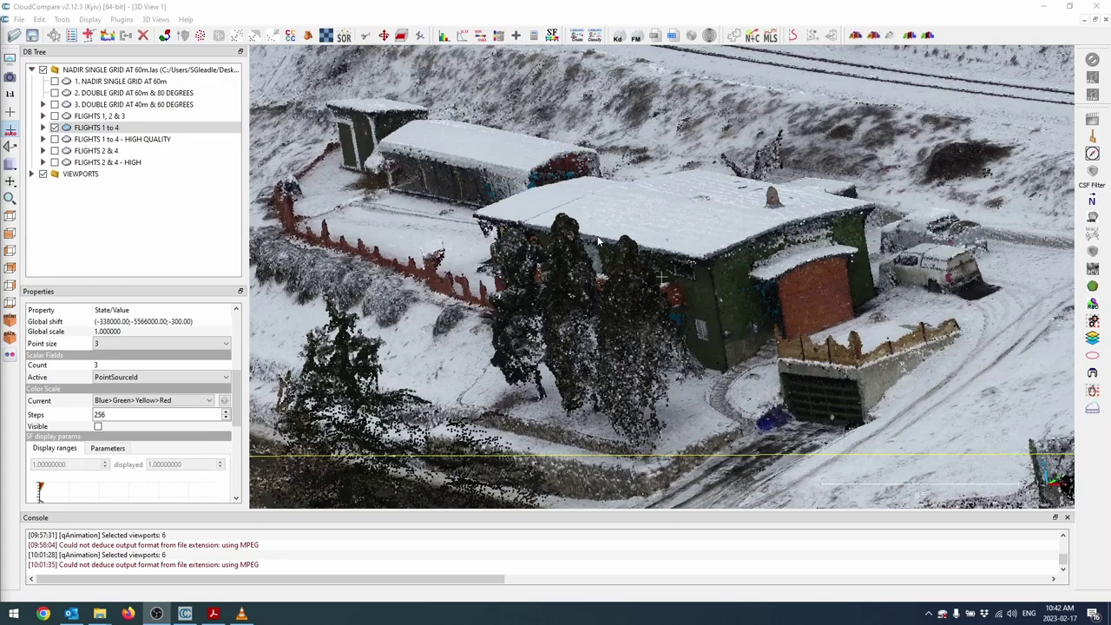
pyautogui.scroll(2, 769, 286)
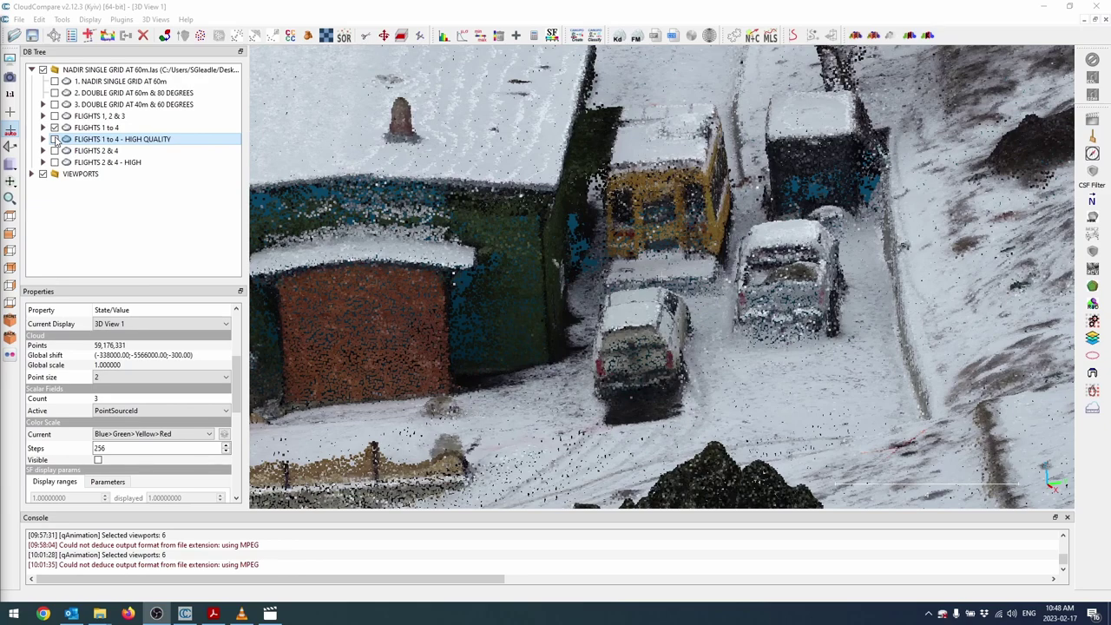
# Compare the point counts of the FLIGHTS 1 to 4 and FLIGHTS 1 to 4 - HIGH QUALITY clouds.
pyautogui.click(95, 129)
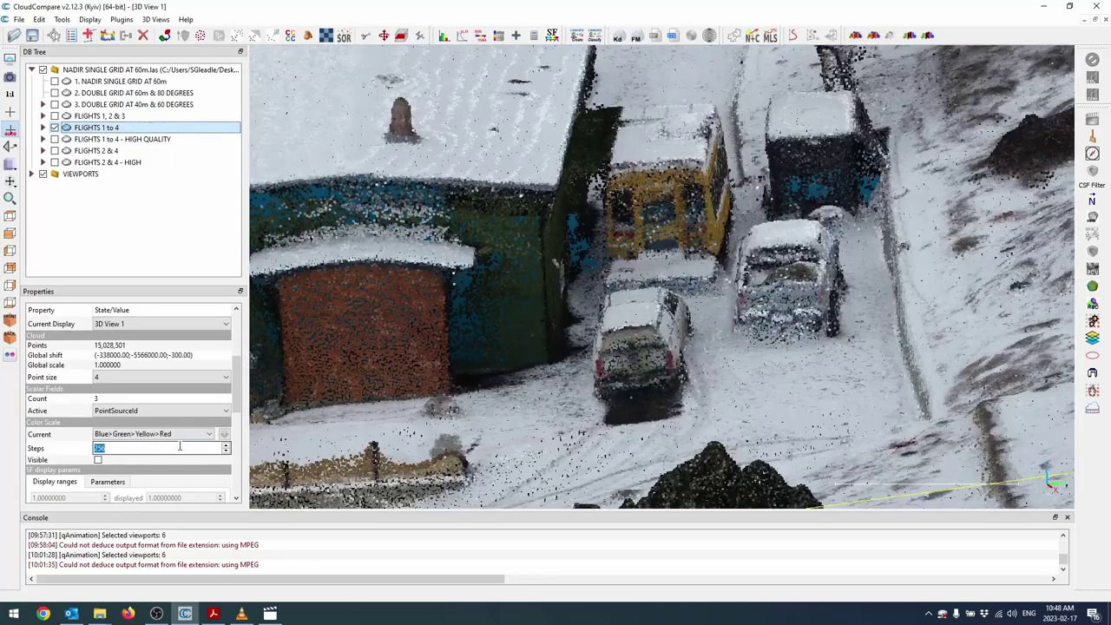
pyautogui.scroll(-1, 179, 446)
pyautogui.scroll(1, 179, 445)
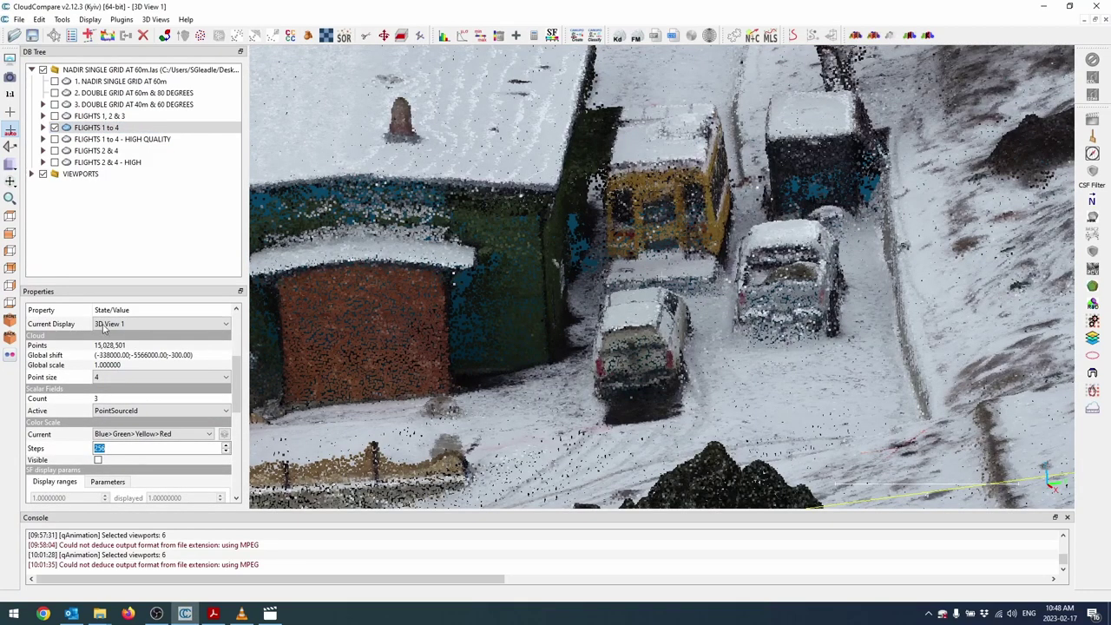
pyautogui.click(111, 138)
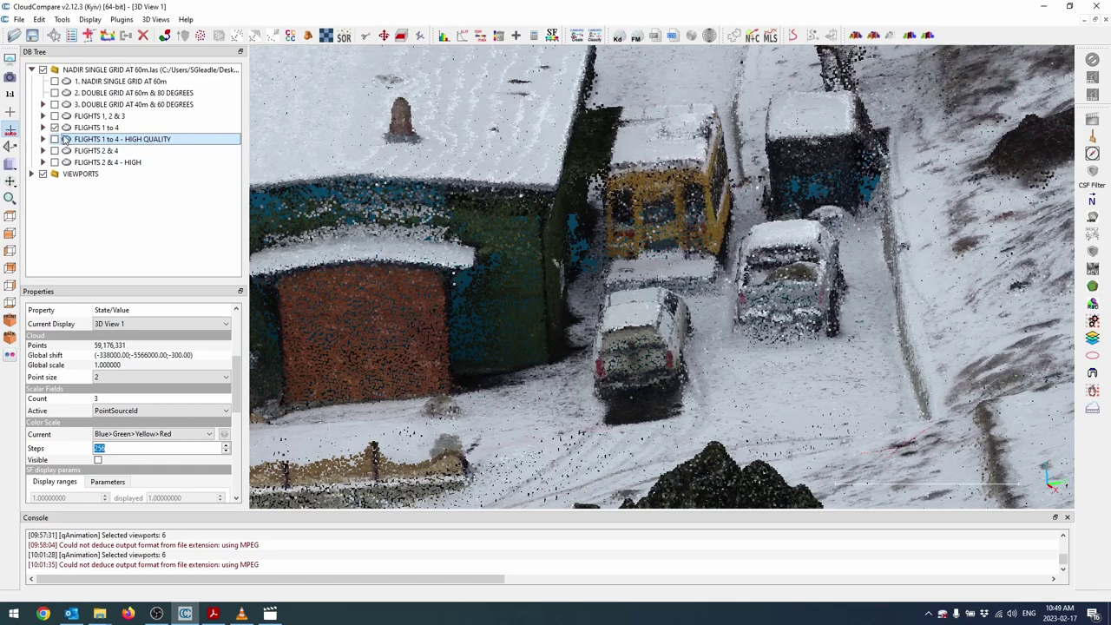
# Show the FLIGHTS 1 to 4 - HIGH QUALITY cloud in place of FLIGHTS 1 to 4 and inspect the vehicles beside the main building.
pyautogui.moveTo(788, 230); pyautogui.dragTo(694, 293)
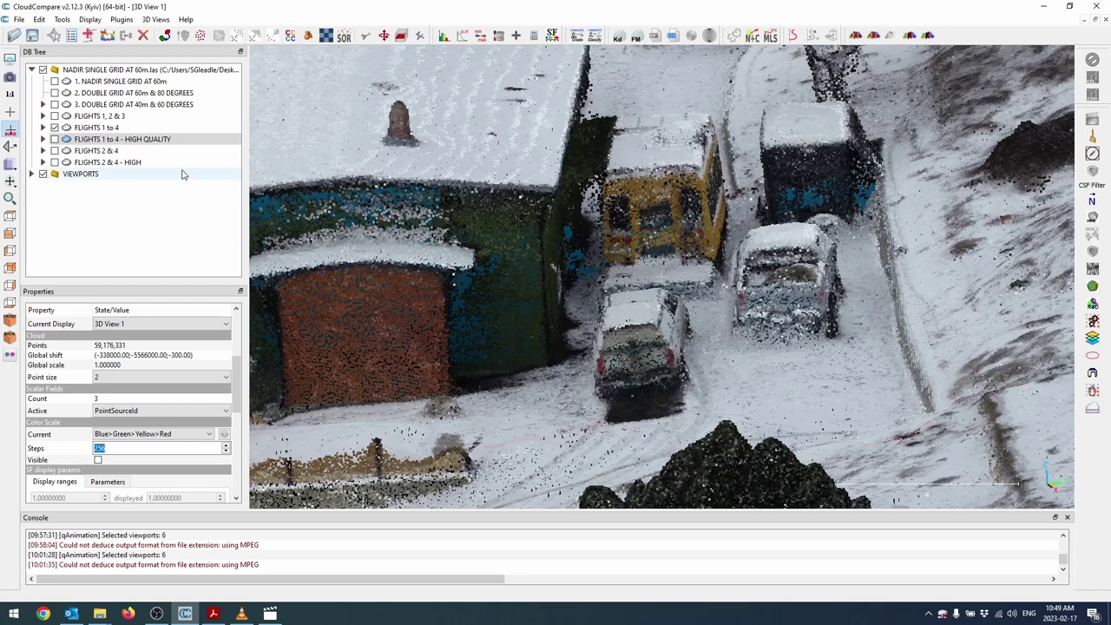
pyautogui.click(55, 139)
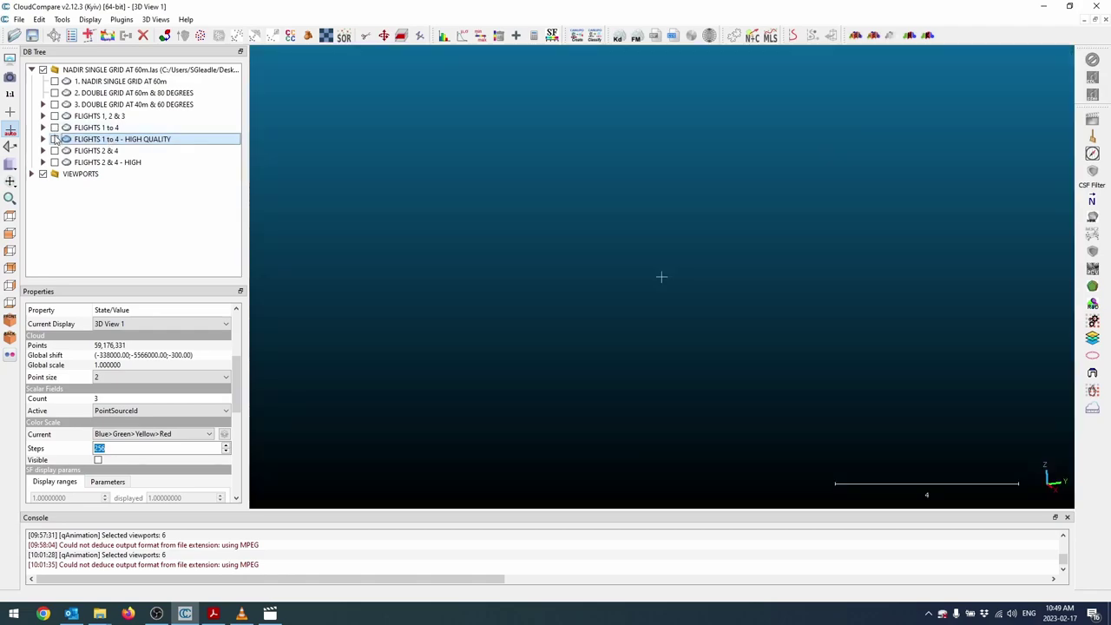
pyautogui.click(55, 138)
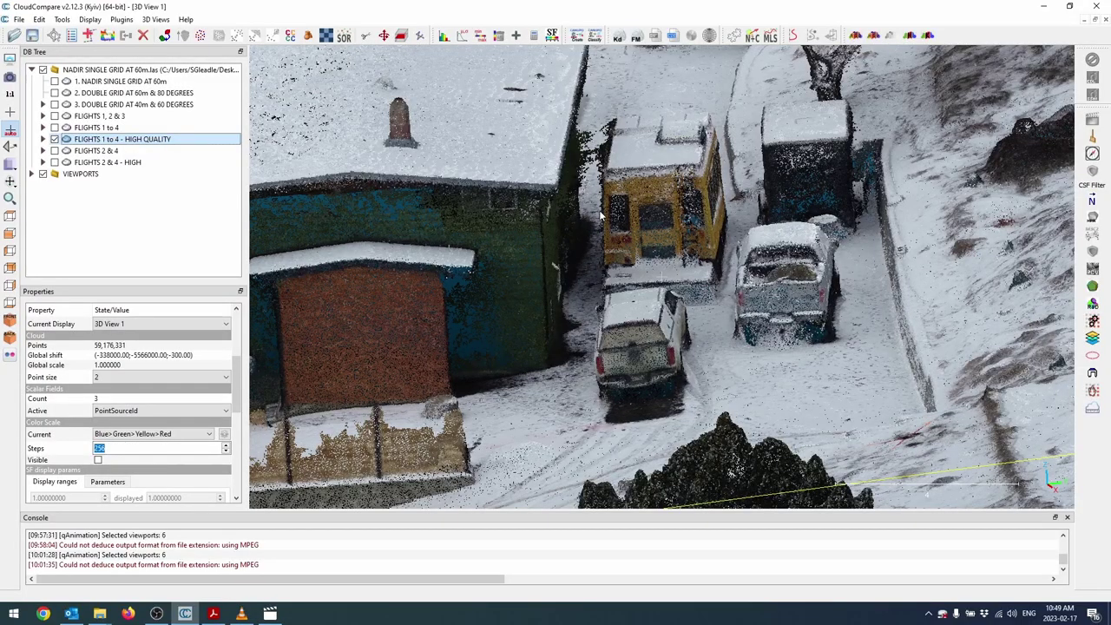
pyautogui.moveTo(595, 232); pyautogui.dragTo(675, 231)
pyautogui.moveTo(780, 180); pyautogui.dragTo(793, 175)
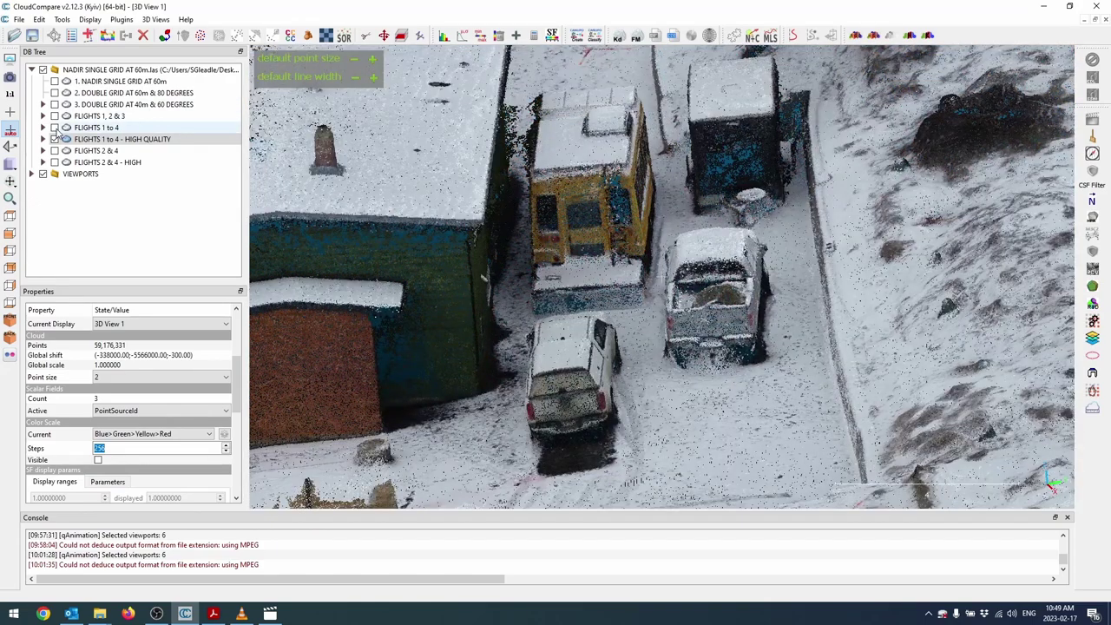
# Switch to the FLIGHTS 1 to 4 cloud and back to the HIGH QUALITY version to compare the vehicles' detail.
pyautogui.click(54, 127)
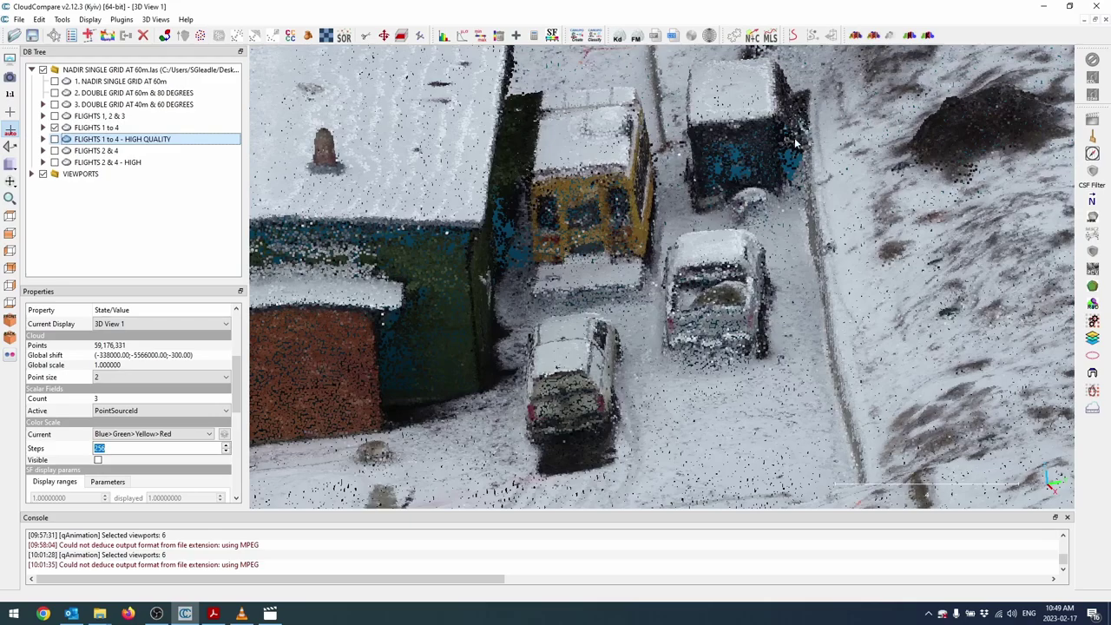
pyautogui.moveTo(797, 144)
pyautogui.mouseDown()
pyautogui.moveTo(796, 132)
pyautogui.moveTo(798, 148)
pyautogui.mouseUp()
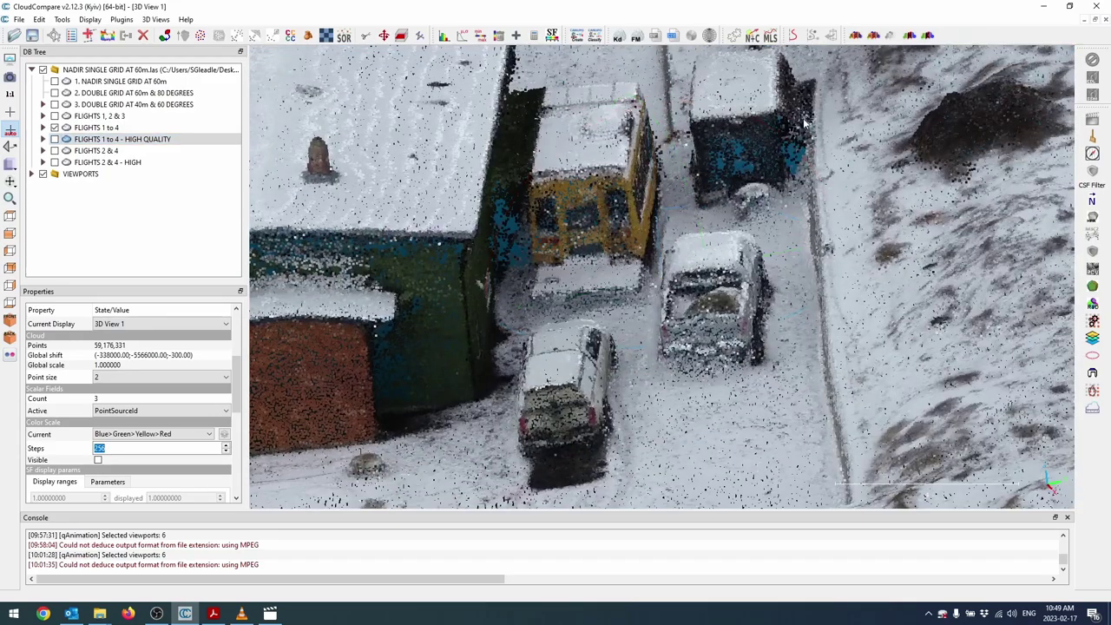
pyautogui.click(55, 139)
pyautogui.click(55, 128)
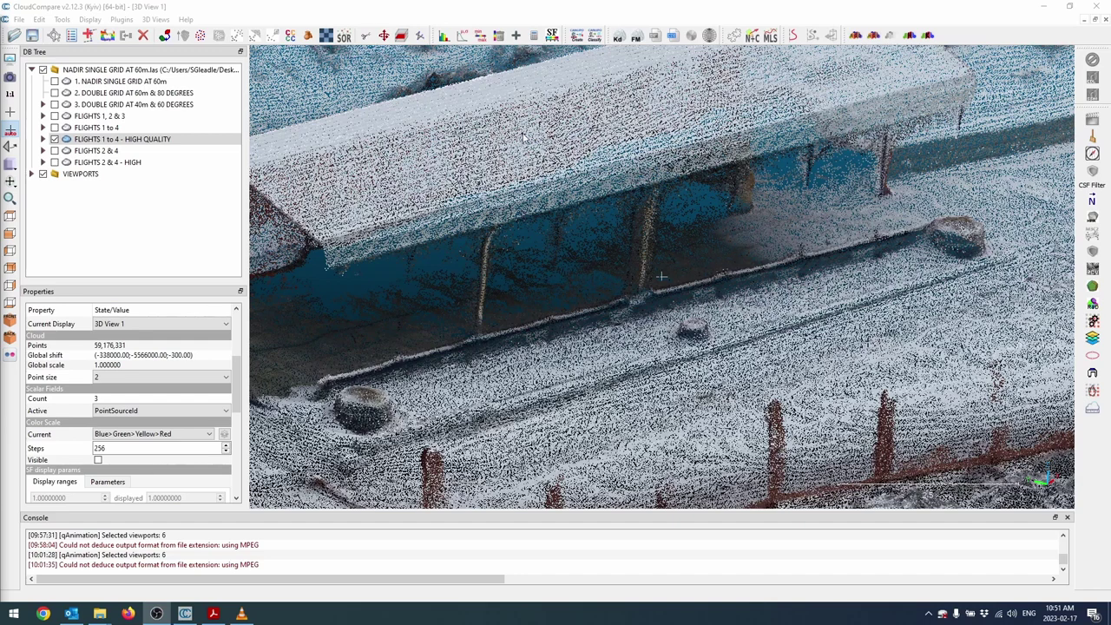
# Show the FLIGHTS 1 to 4 cloud in place of the HIGH QUALITY version and inspect the open-sided shelter.
pyautogui.click(54, 127)
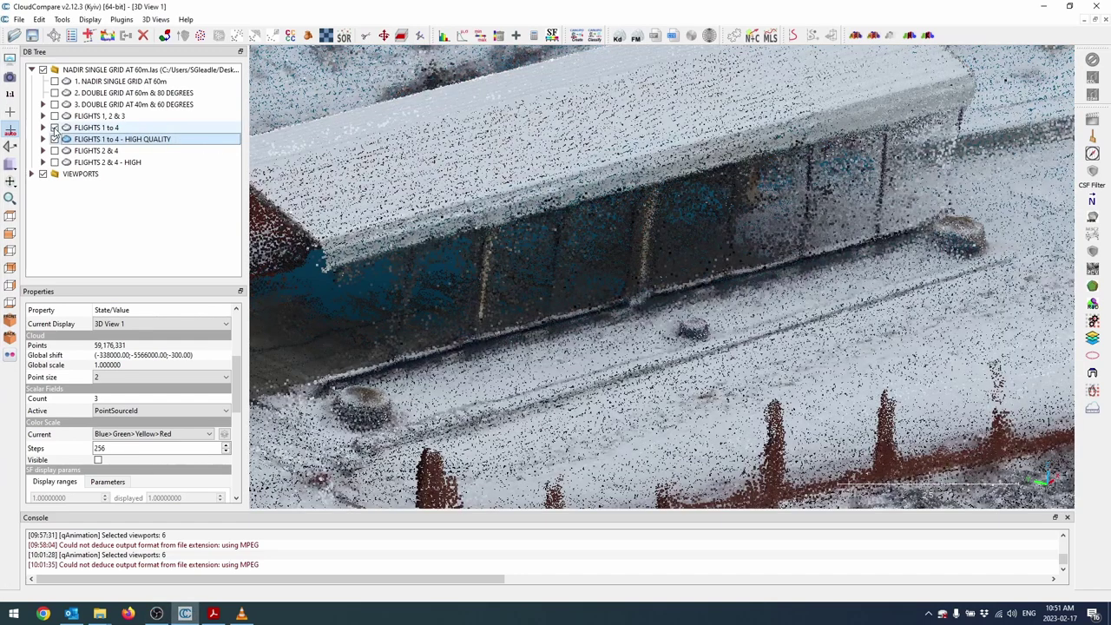
pyautogui.click(54, 139)
pyautogui.moveTo(751, 244); pyautogui.dragTo(687, 286)
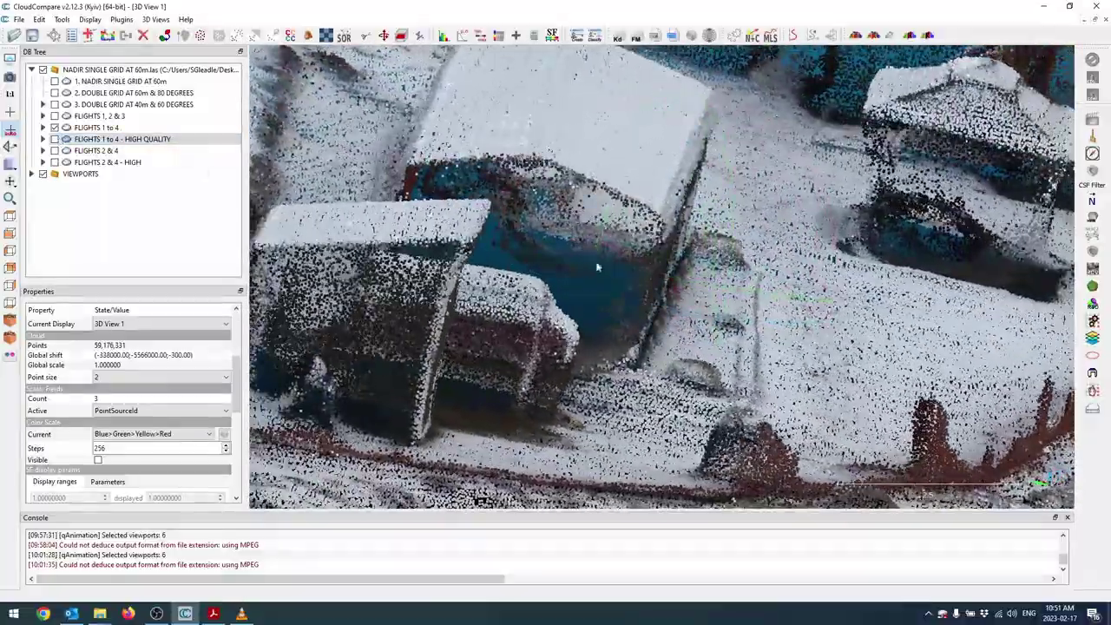
pyautogui.moveTo(597, 267)
pyautogui.mouseDown()
pyautogui.moveTo(612, 272)
pyautogui.moveTo(582, 280)
pyautogui.mouseUp()
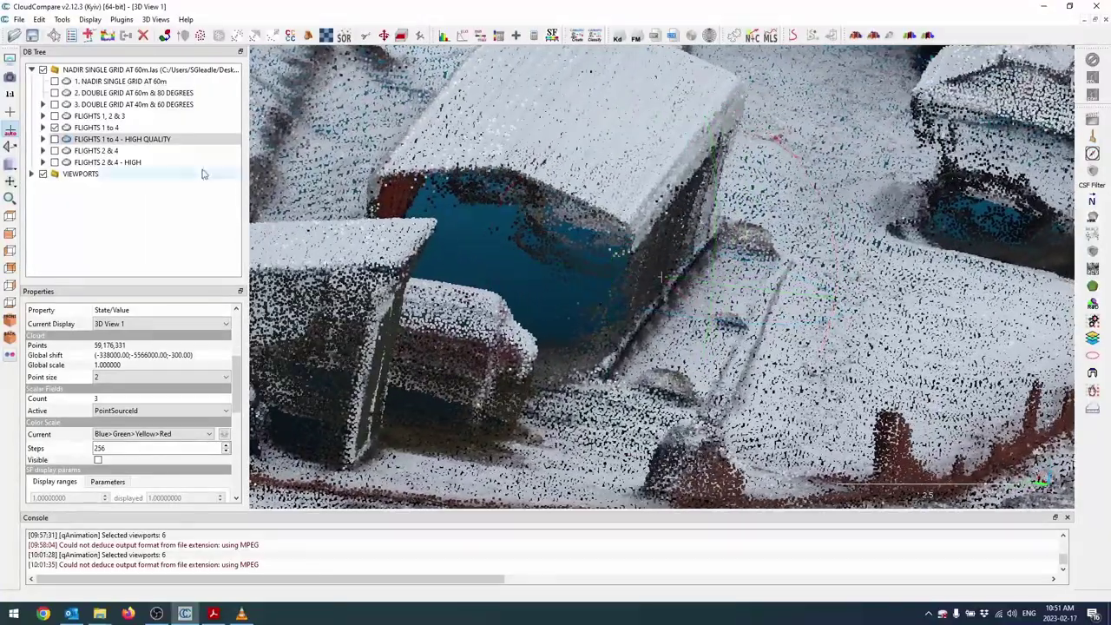
# Bring back the FLIGHTS 1 to 4 - HIGH QUALITY cloud and inspect the shelter and neighbouring sheds.
pyautogui.click(55, 139)
pyautogui.click(55, 127)
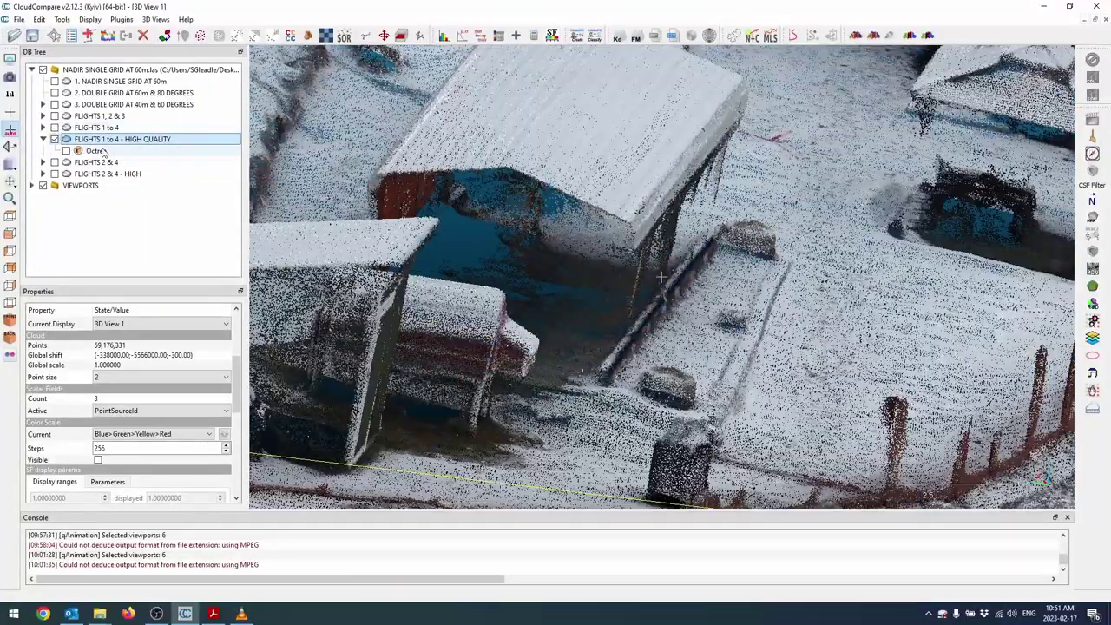
pyautogui.moveTo(572, 271); pyautogui.dragTo(594, 298)
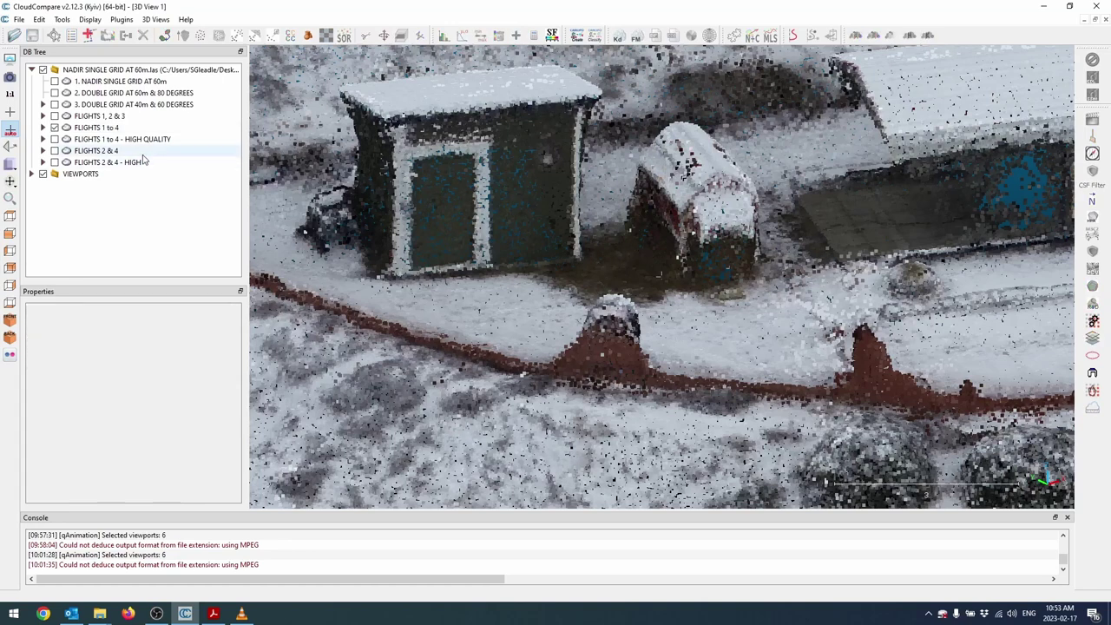
# Replace the FLIGHTS 1 to 4 cloud with FLIGHTS 1 to 4 - HIGH QUALITY and inspect the green shed, small red hut and fence posts.
pyautogui.click(105, 130)
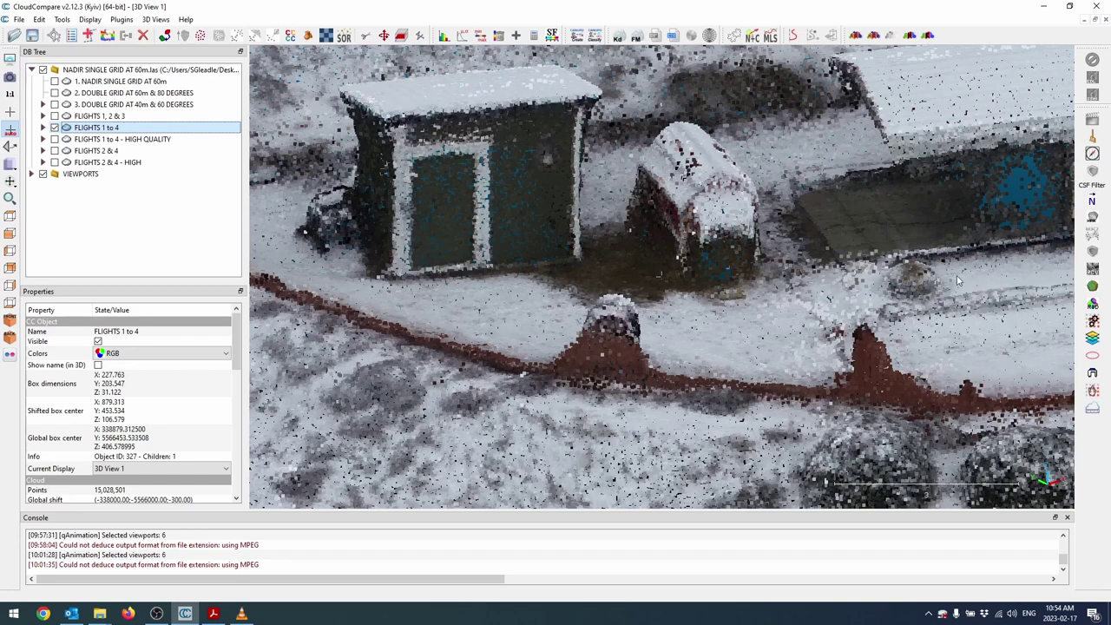
pyautogui.click(54, 139)
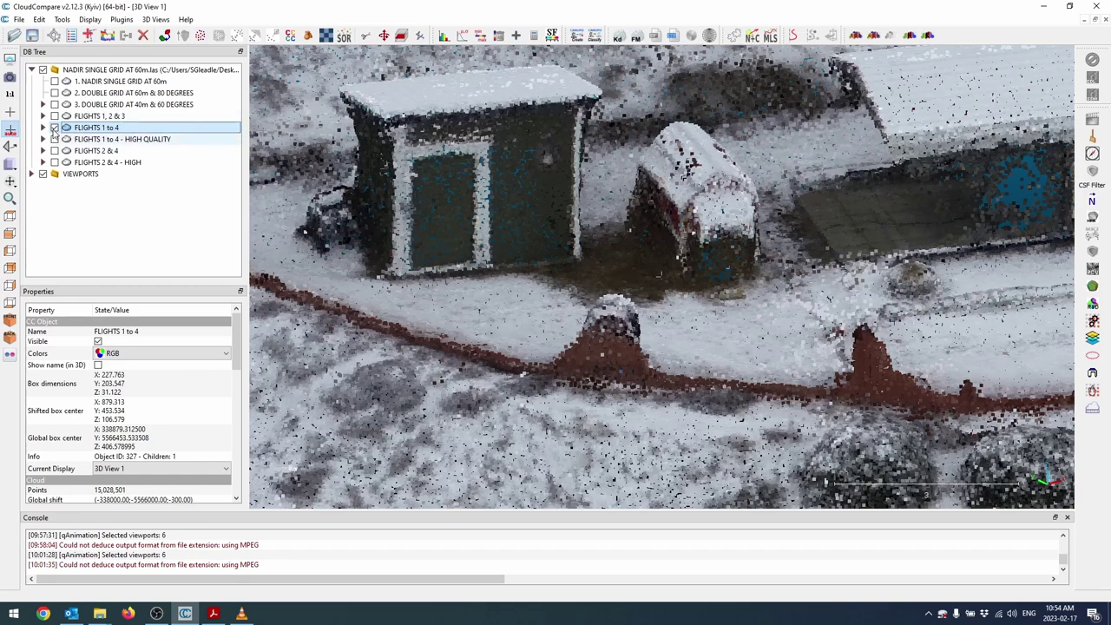
pyautogui.click(54, 128)
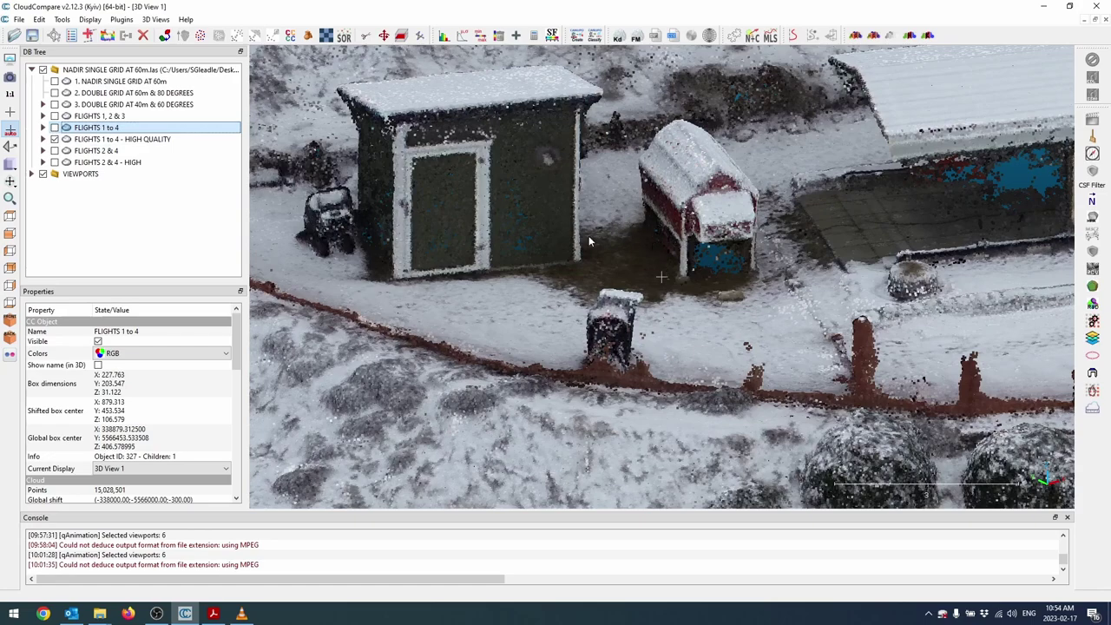
pyautogui.moveTo(383, 265); pyautogui.dragTo(356, 272)
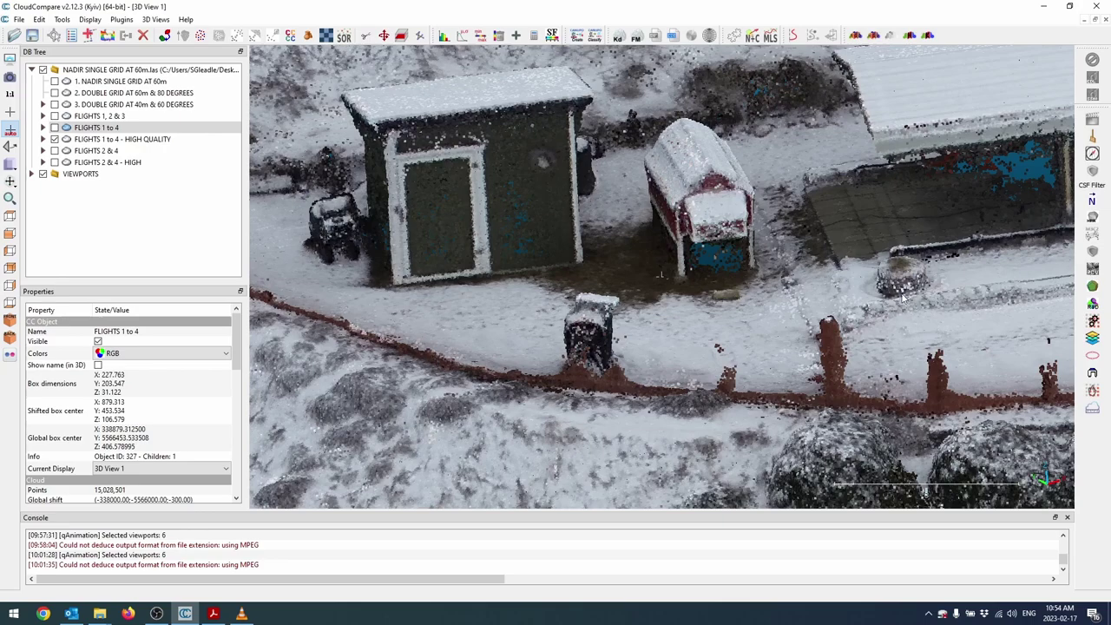
pyautogui.moveTo(891, 300); pyautogui.dragTo(905, 293)
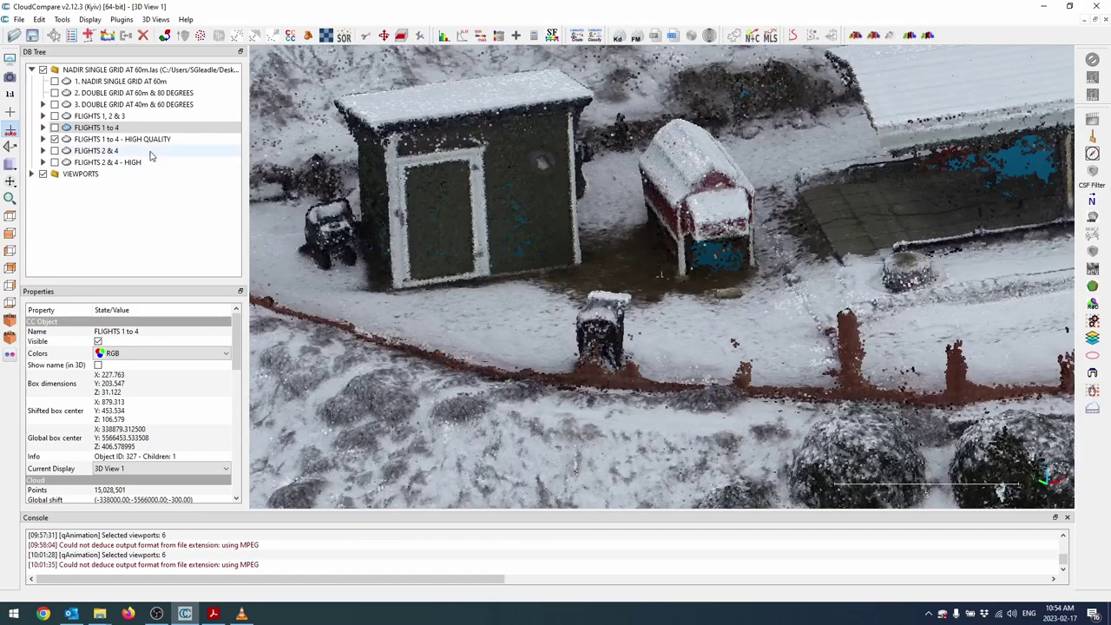
# Alternate between the FLIGHTS 1 to 4 and HIGH QUALITY clouds to compare the detail of the sheds and fence line.
pyautogui.click(54, 127)
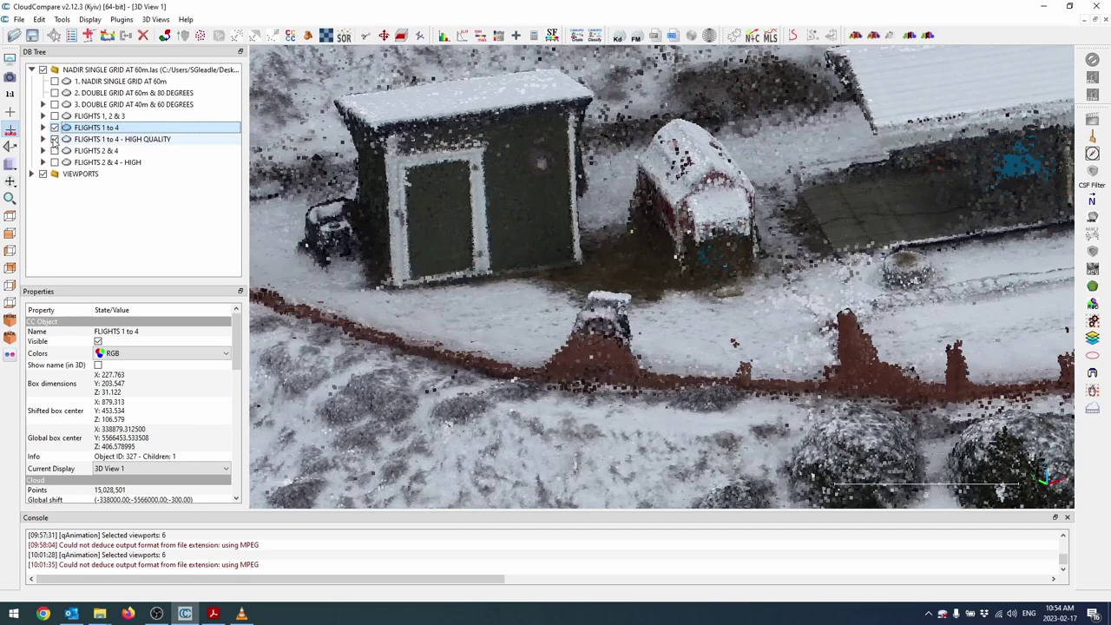
pyautogui.moveTo(366, 163); pyautogui.dragTo(365, 150)
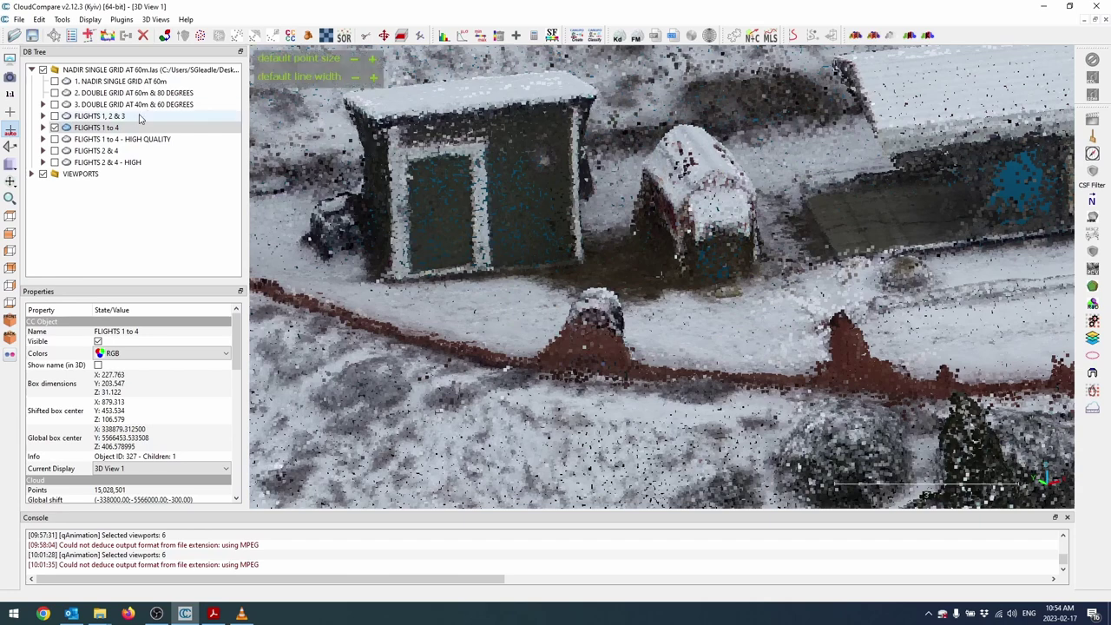
pyautogui.click(54, 128)
pyautogui.click(54, 139)
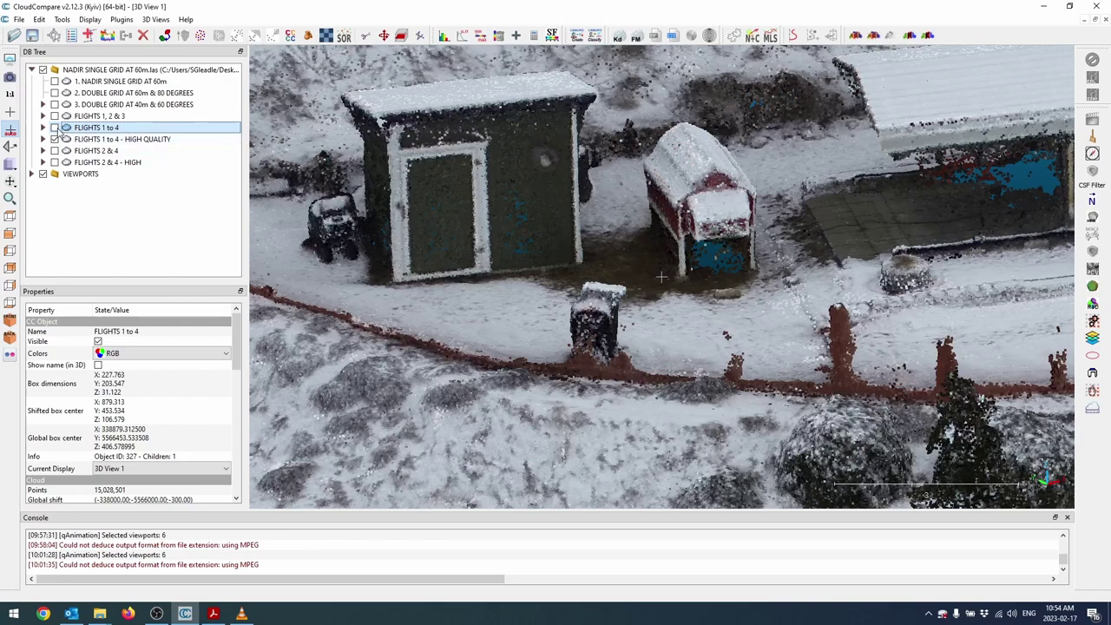
pyautogui.click(54, 138)
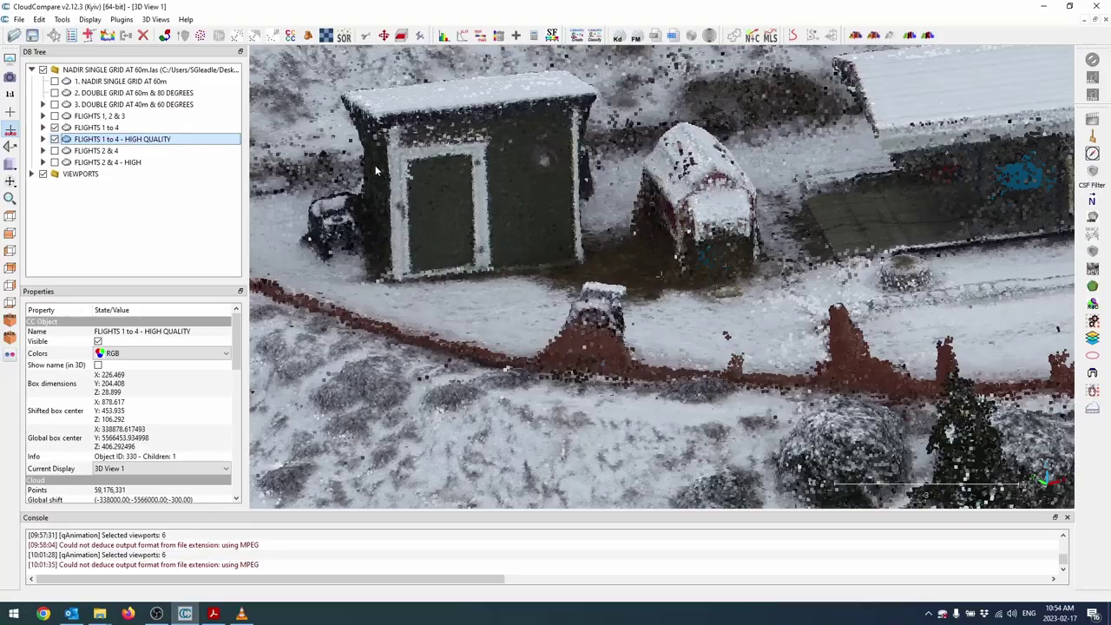
pyautogui.moveTo(375, 171); pyautogui.dragTo(426, 223)
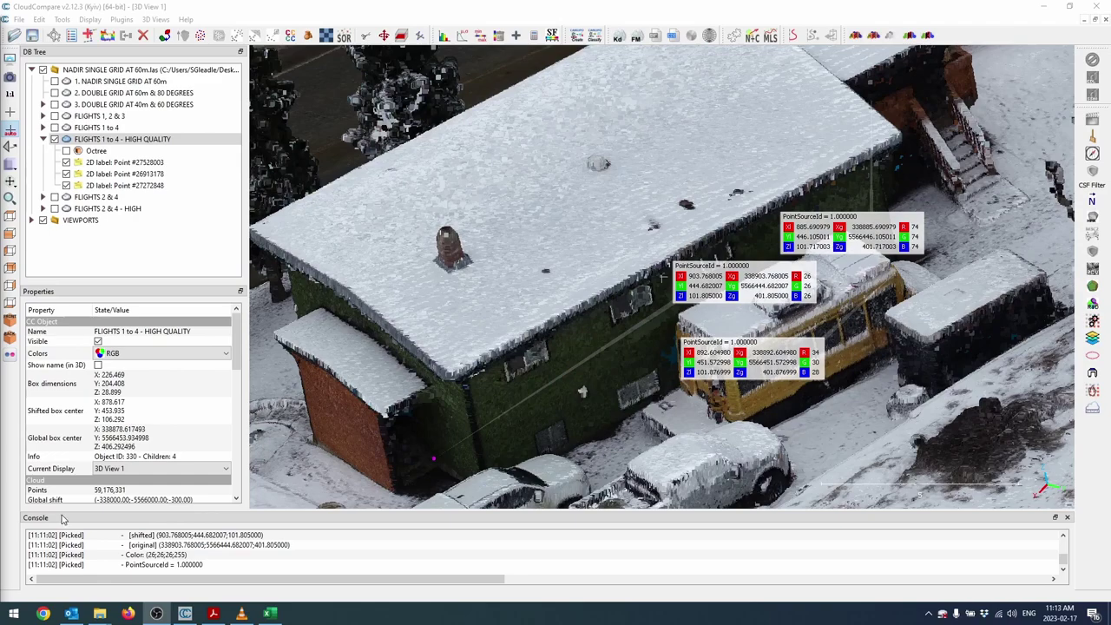
# Examine the three labelled target points around the main building in the FLIGHTS 1 to 4 - HIGH QUALITY cloud from several sides.
pyautogui.moveTo(517, 406); pyautogui.dragTo(552, 350)
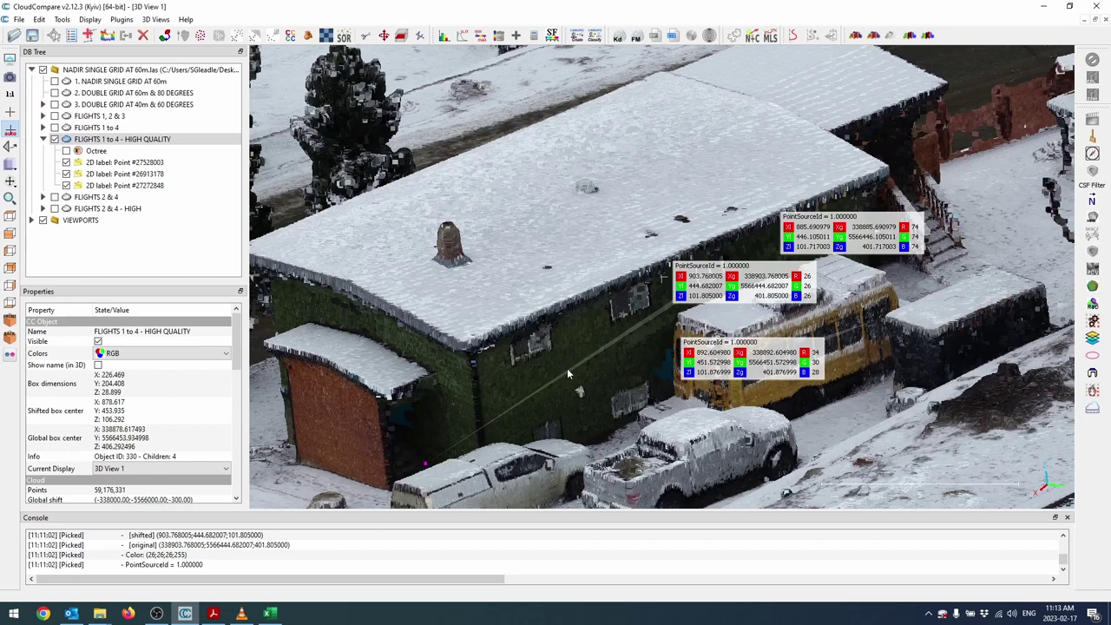
pyautogui.moveTo(568, 369); pyautogui.dragTo(664, 276, button='right')
pyautogui.moveTo(563, 320); pyautogui.dragTo(557, 320, button='right')
pyautogui.scroll(-5, 598, 323)
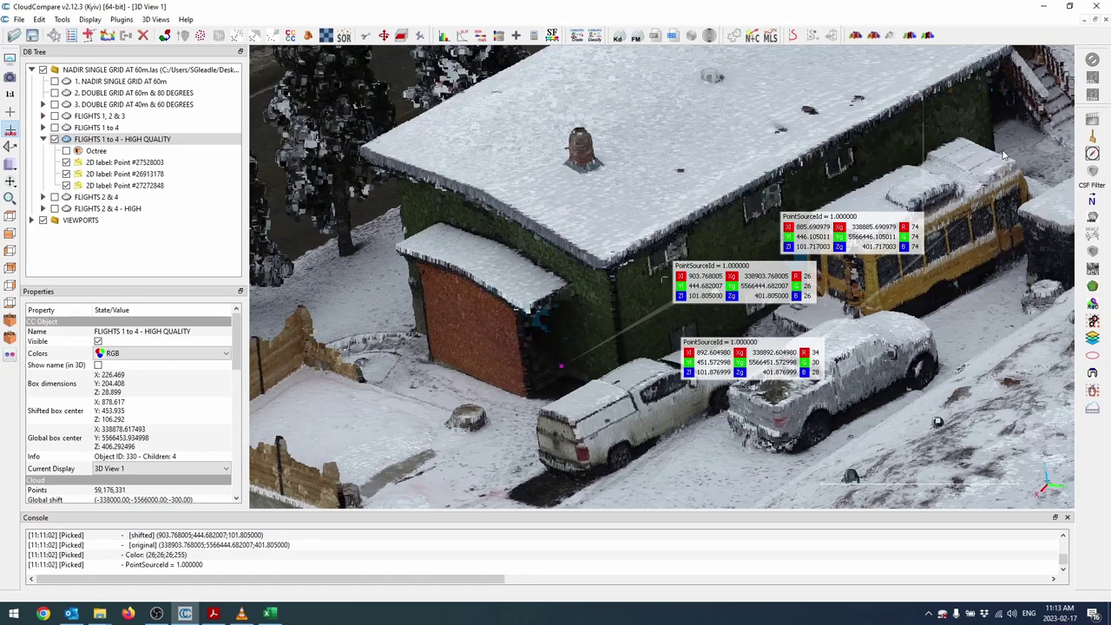
pyautogui.moveTo(994, 157); pyautogui.dragTo(768, 344, button='right')
pyautogui.moveTo(813, 302)
pyautogui.mouseDown()
pyautogui.moveTo(744, 345)
pyautogui.moveTo(712, 348)
pyautogui.moveTo(818, 266)
pyautogui.moveTo(833, 286)
pyautogui.moveTo(804, 310)
pyautogui.moveTo(988, 245)
pyautogui.mouseUp()
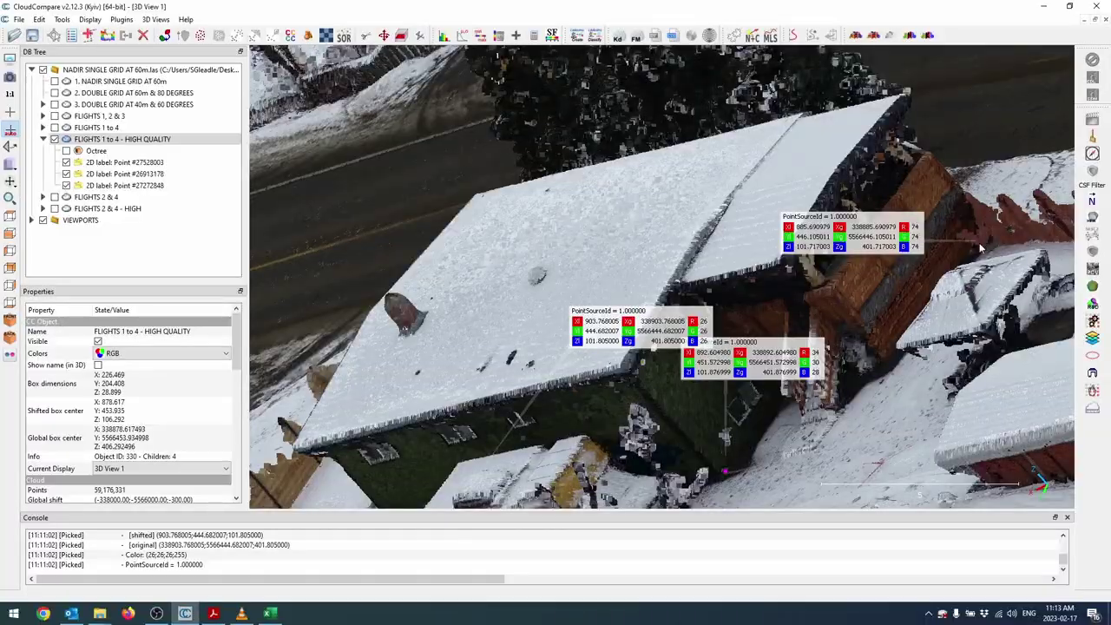
pyautogui.moveTo(980, 249); pyautogui.dragTo(723, 201)
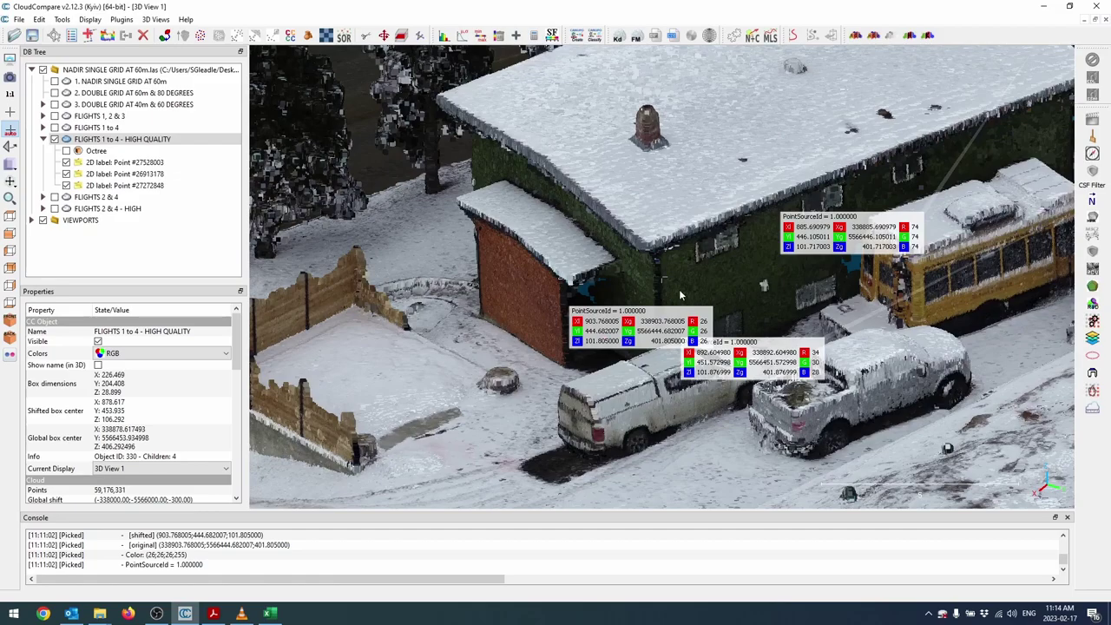
# Get a close view of the labelled target beside the brick porch and move its coordinate label clear of the point.
pyautogui.scroll(3, 680, 296)
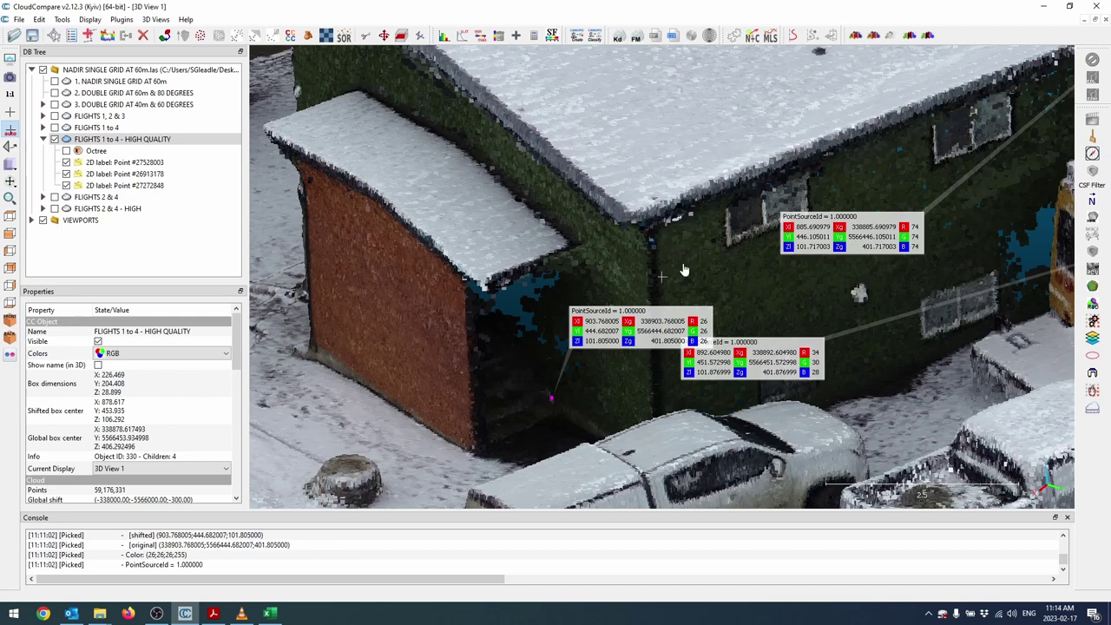
pyautogui.moveTo(682, 262); pyautogui.dragTo(741, 260)
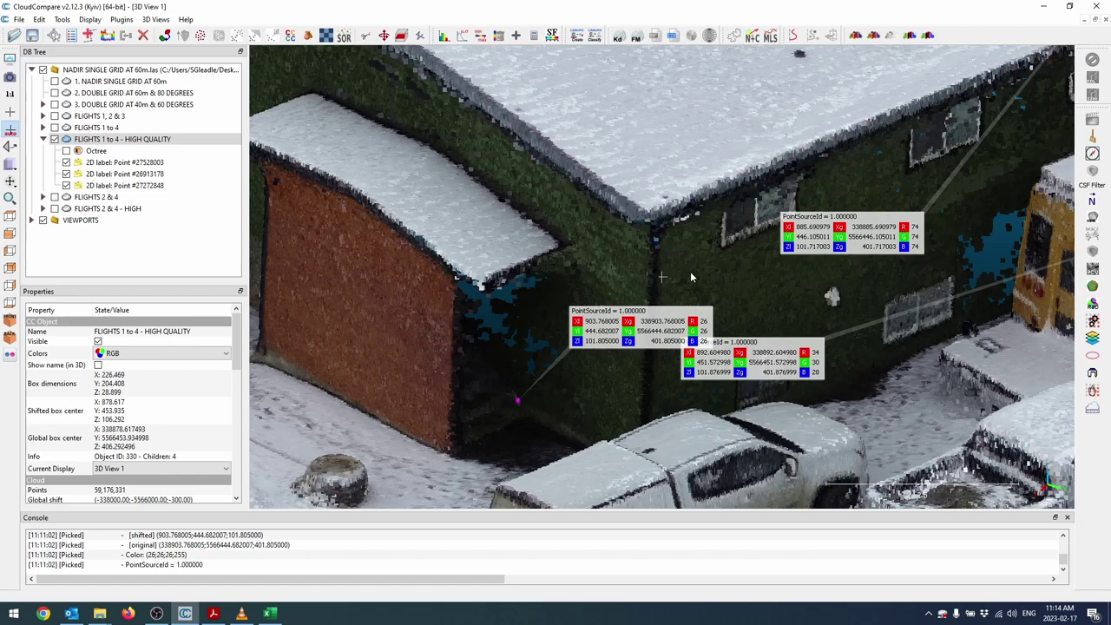
pyautogui.moveTo(686, 276); pyautogui.dragTo(714, 194, button='right')
pyautogui.scroll(1, 698, 236)
pyautogui.scroll(5, 699, 236)
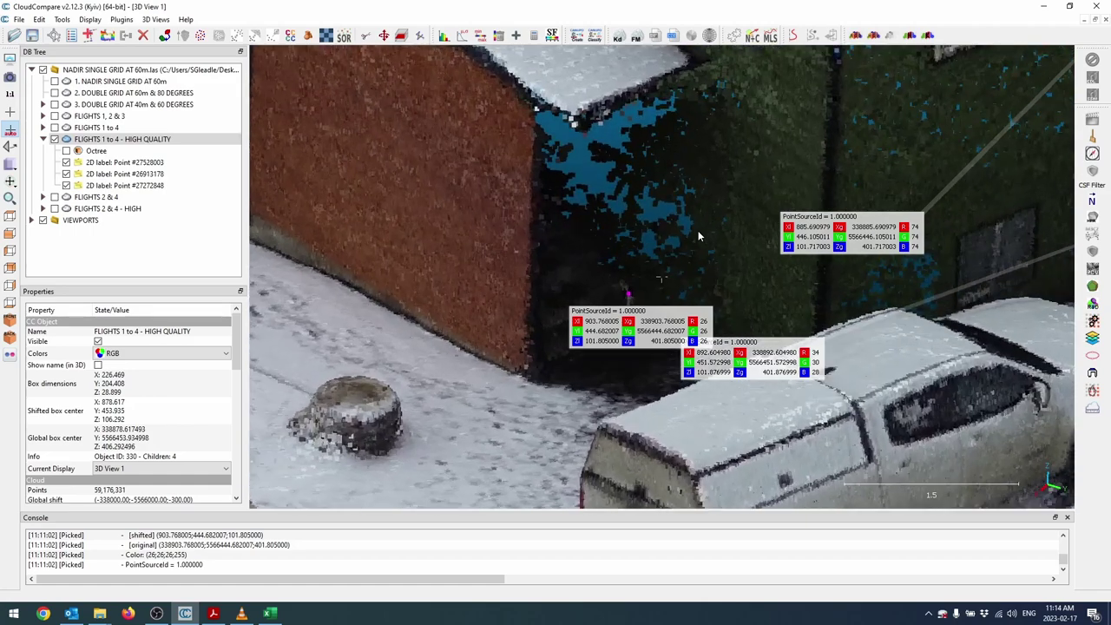
pyautogui.moveTo(727, 270); pyautogui.dragTo(456, 374)
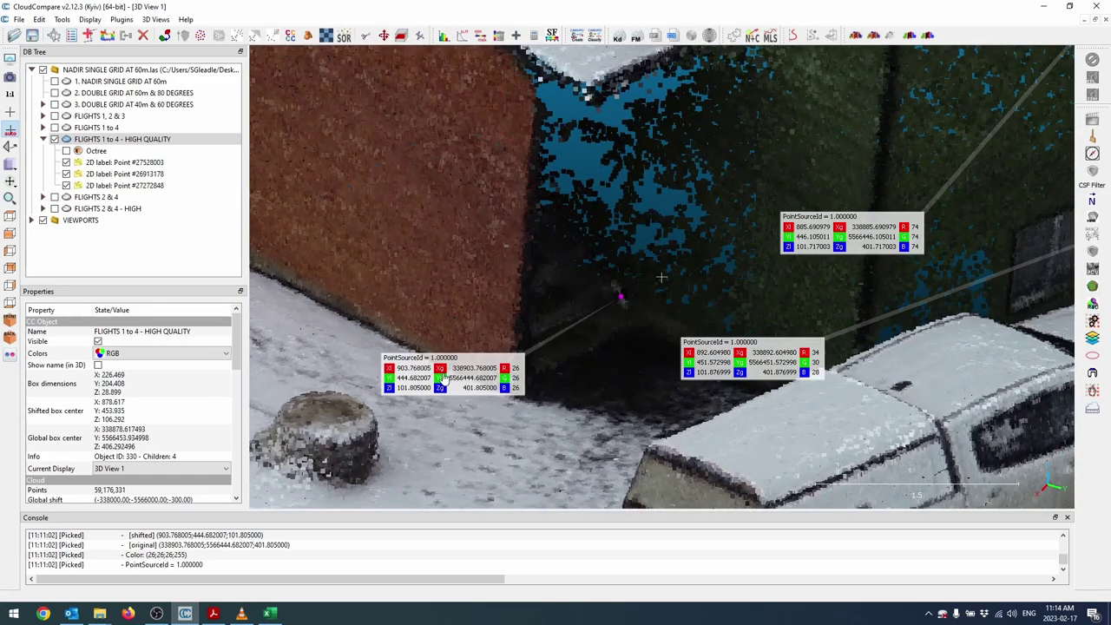
# Switch to the LIDAR target spreadsheet in Excel and compare the TGT 1 coordinates with the label of the porch target.
pyautogui.click(270, 613)
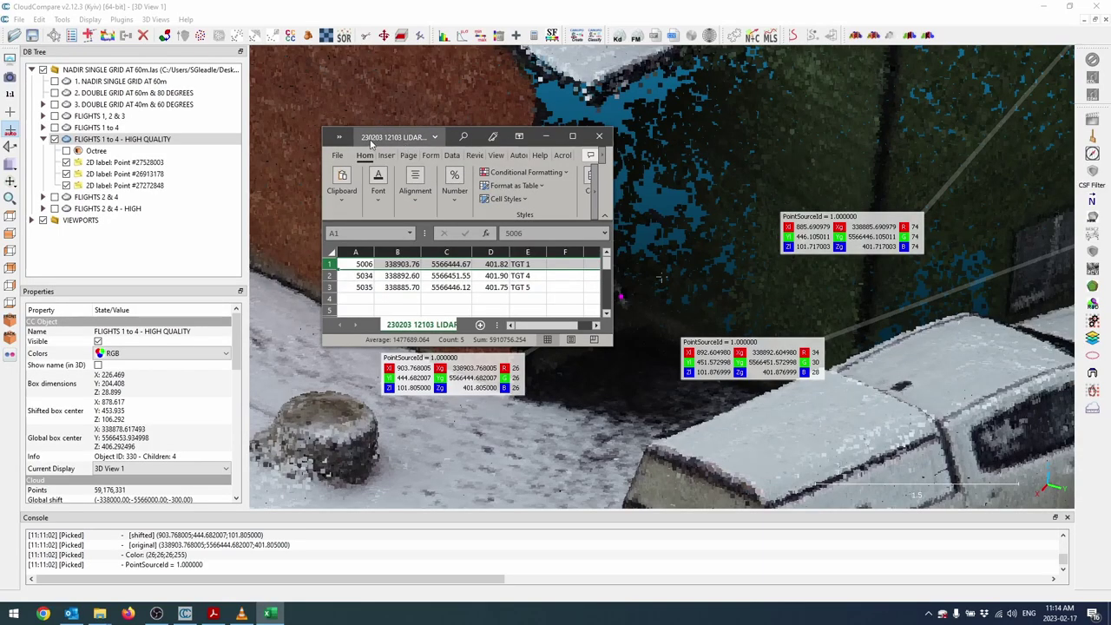
pyautogui.moveTo(453, 138); pyautogui.dragTo(392, 95)
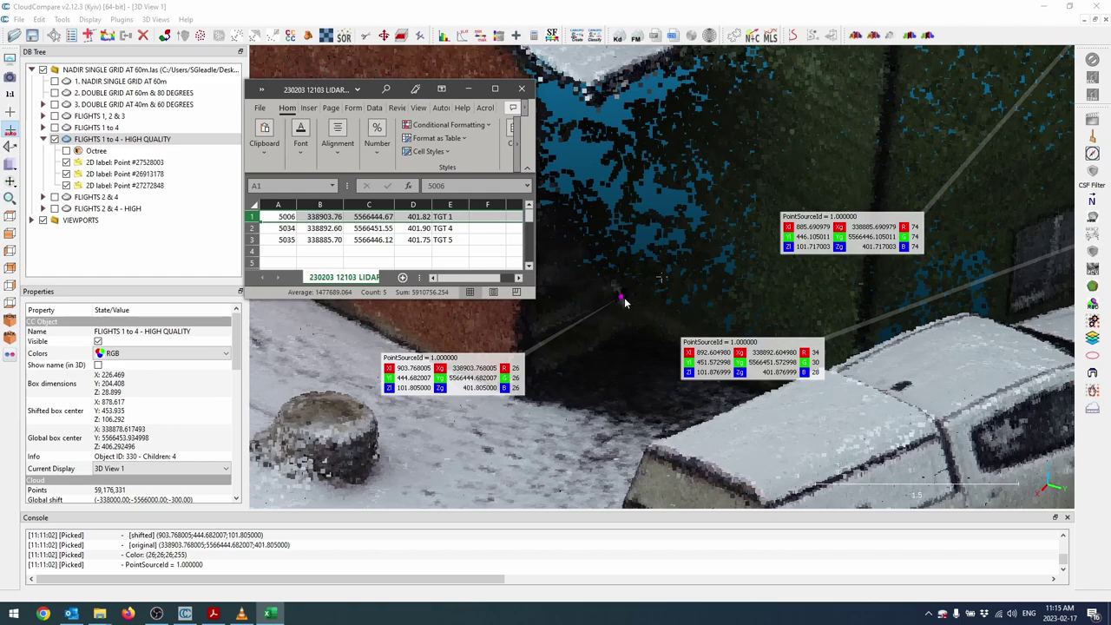
pyautogui.moveTo(625, 302); pyautogui.dragTo(608, 319)
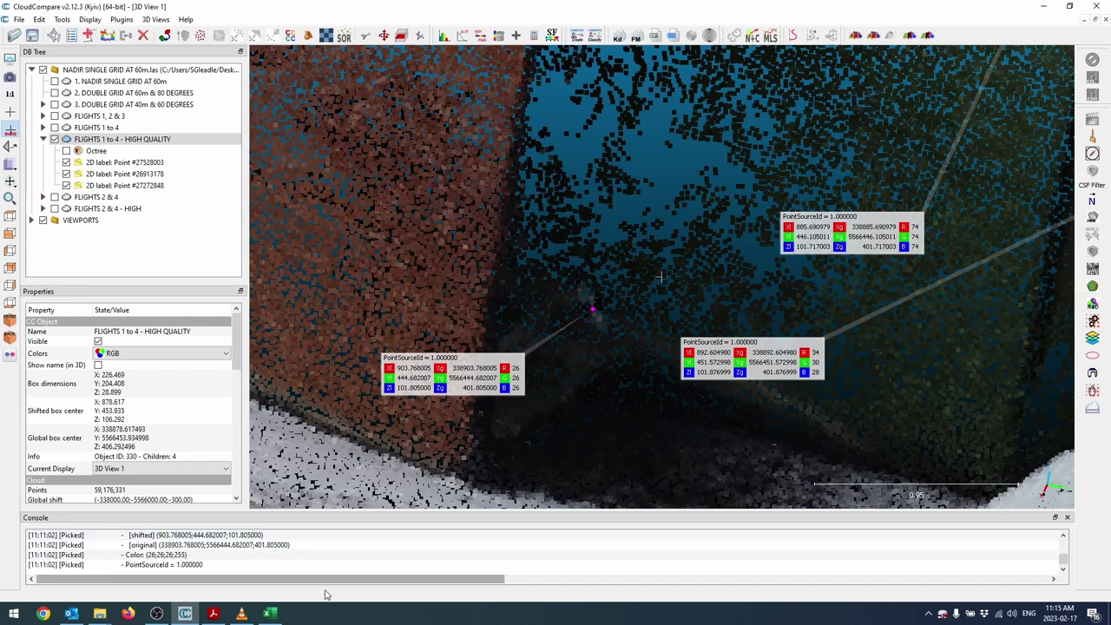
pyautogui.moveTo(279, 617)
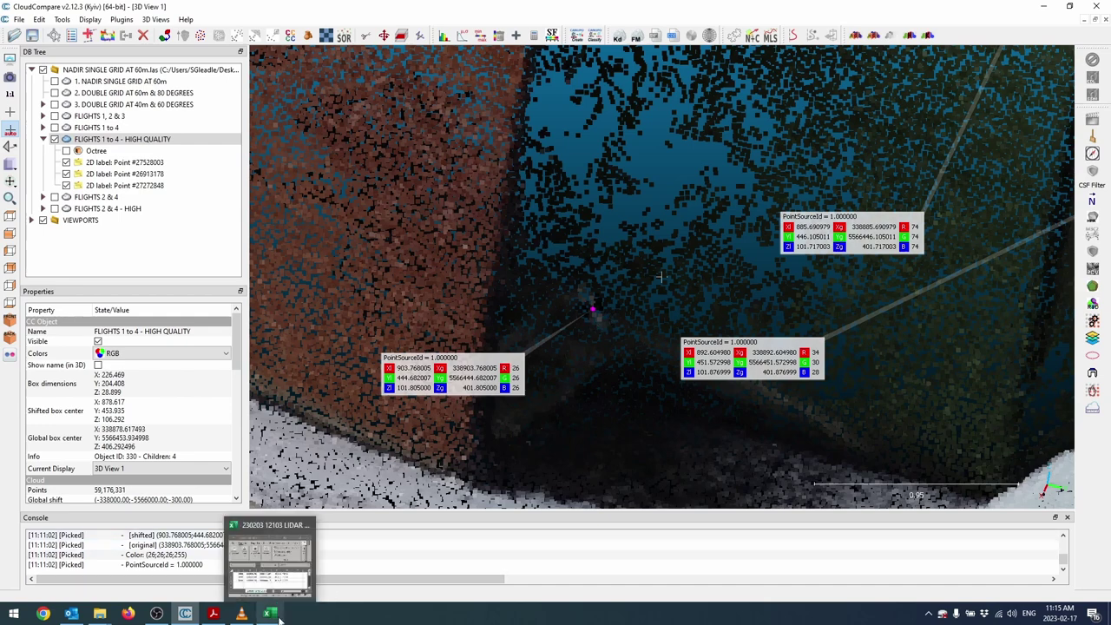
pyautogui.click(278, 617)
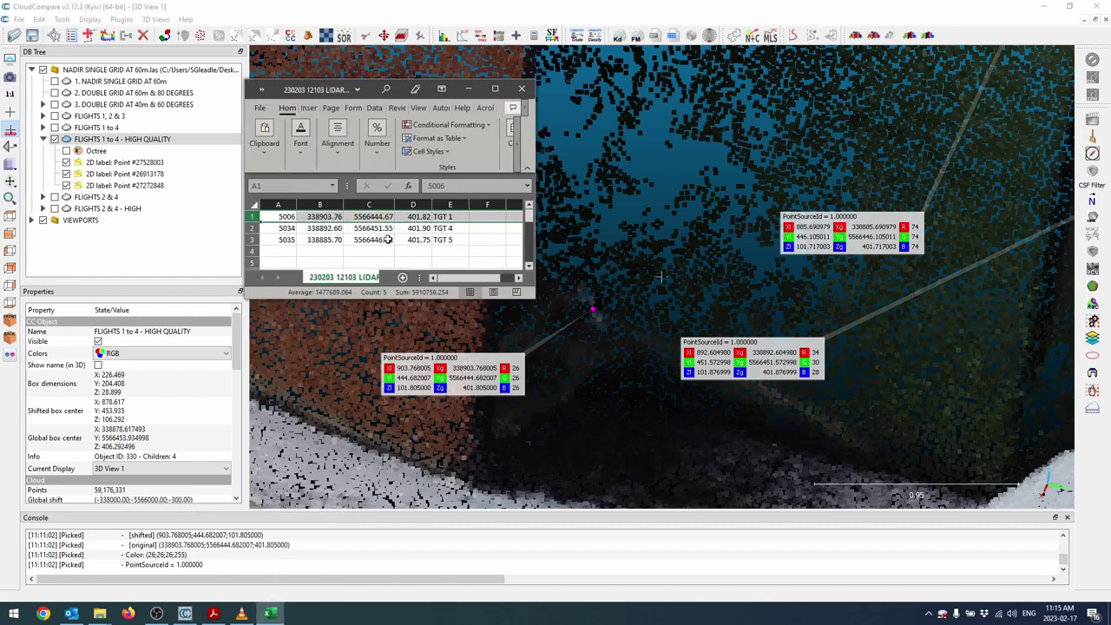
pyautogui.click(306, 219)
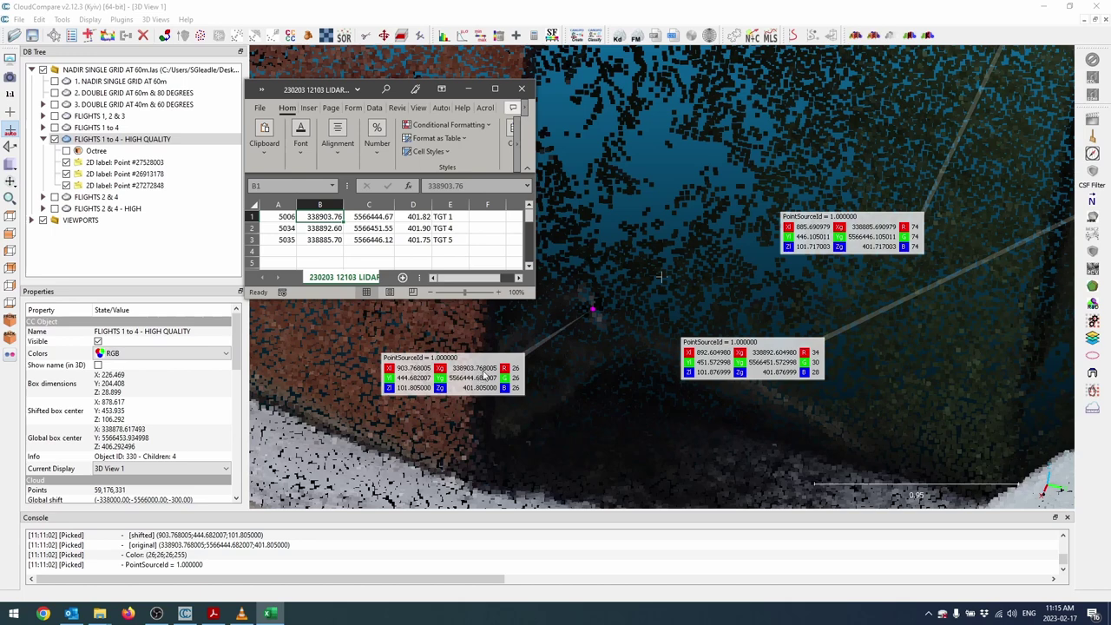
pyautogui.click(388, 217)
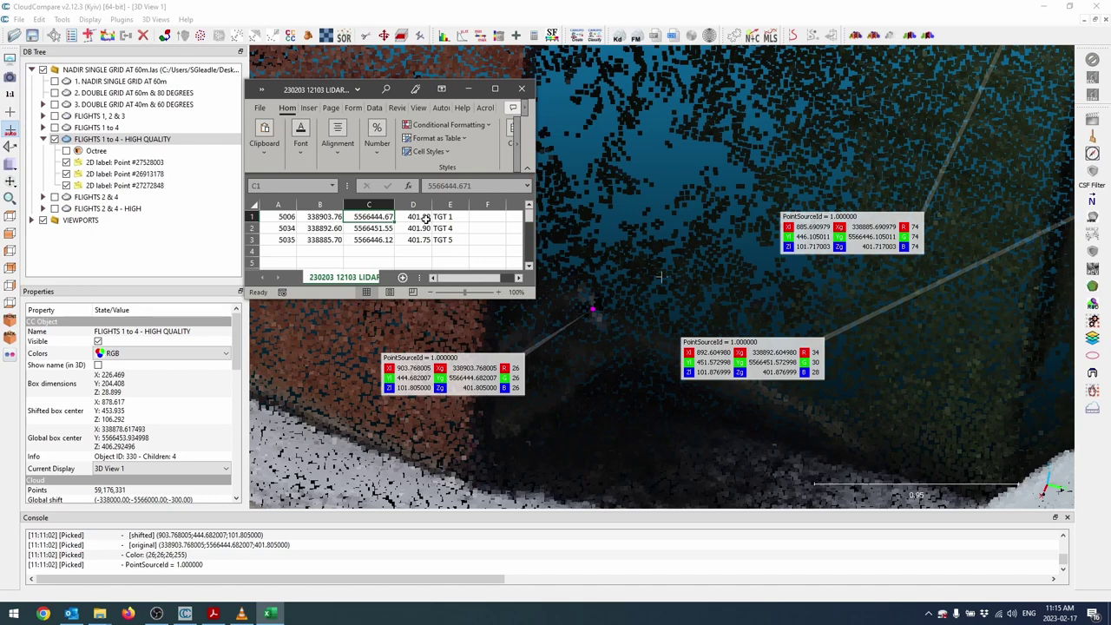
# Locate the labelled target at the building corner near the staircase and bring up the target coordinates spreadsheet in Excel.
pyautogui.moveTo(646, 322); pyautogui.dragTo(649, 297)
pyautogui.scroll(-4, 613, 294)
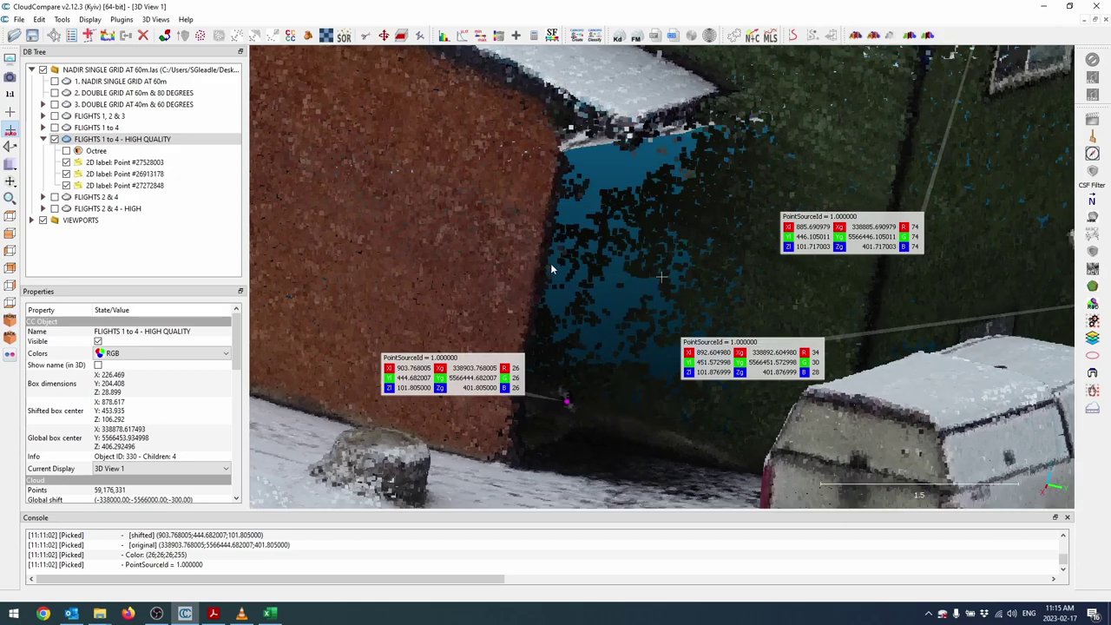
pyautogui.moveTo(552, 269); pyautogui.dragTo(635, 280)
pyautogui.moveTo(671, 280); pyautogui.dragTo(286, 468, button='right')
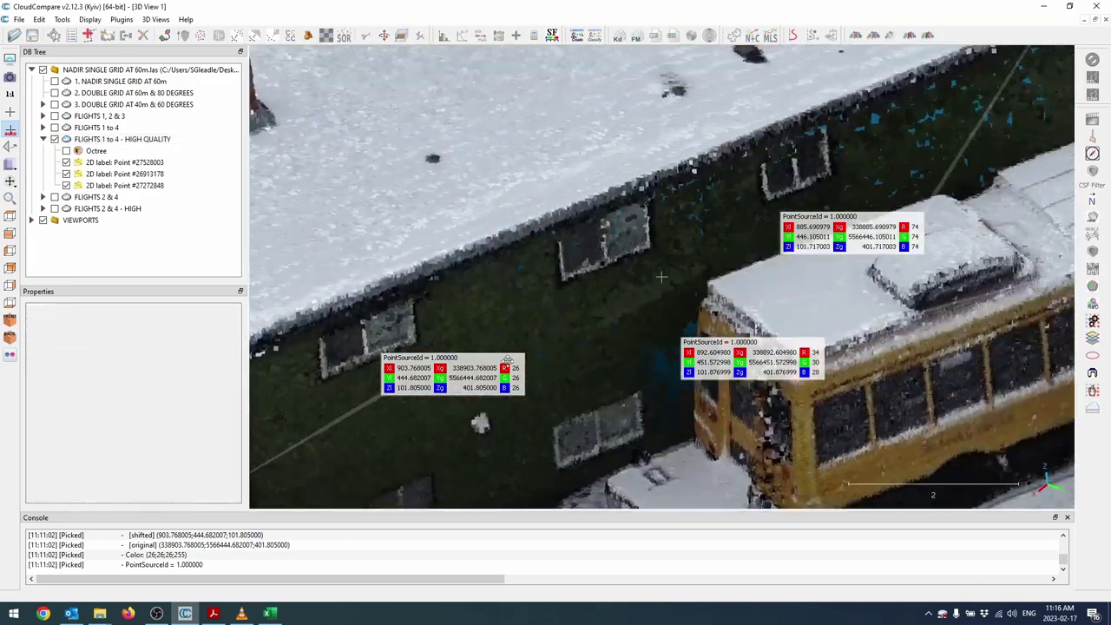
pyautogui.moveTo(594, 249); pyautogui.dragTo(598, 414)
pyautogui.moveTo(704, 444); pyautogui.dragTo(626, 314, button='right')
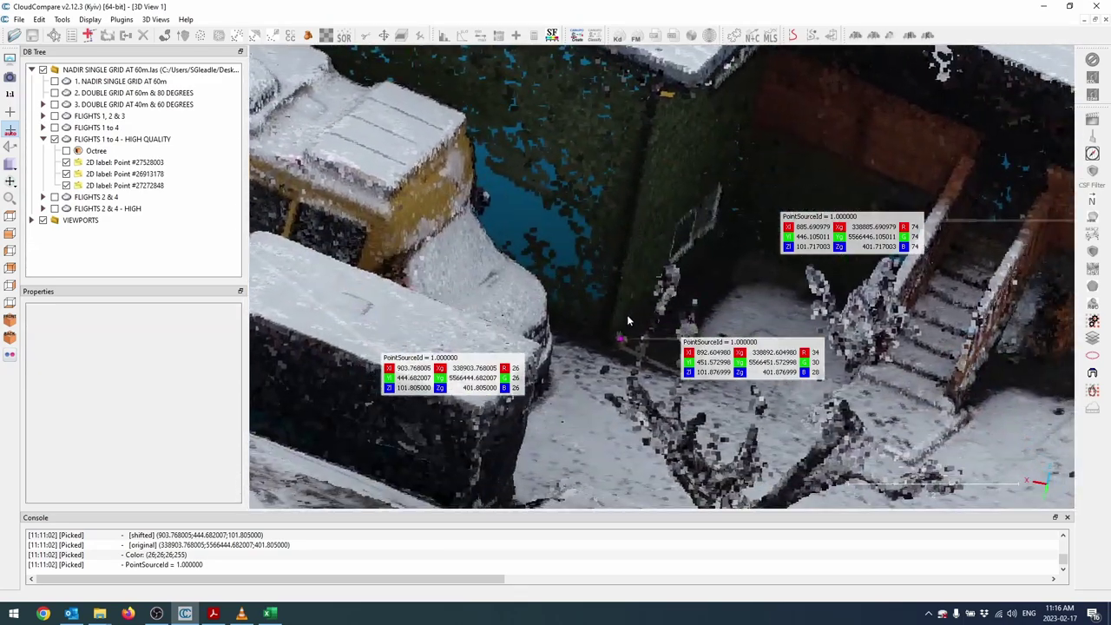
pyautogui.scroll(4, 626, 314)
pyautogui.moveTo(629, 308)
pyautogui.mouseDown()
pyautogui.moveTo(610, 298)
pyautogui.moveTo(634, 290)
pyautogui.moveTo(625, 295)
pyautogui.mouseUp()
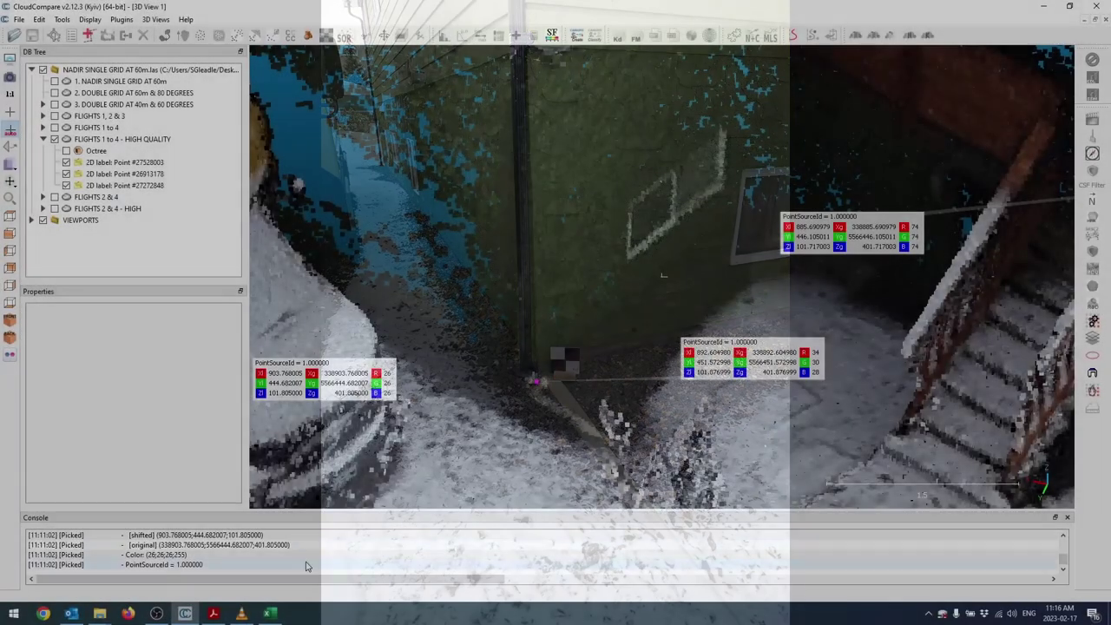
pyautogui.hotkey('alt', 'Tab')
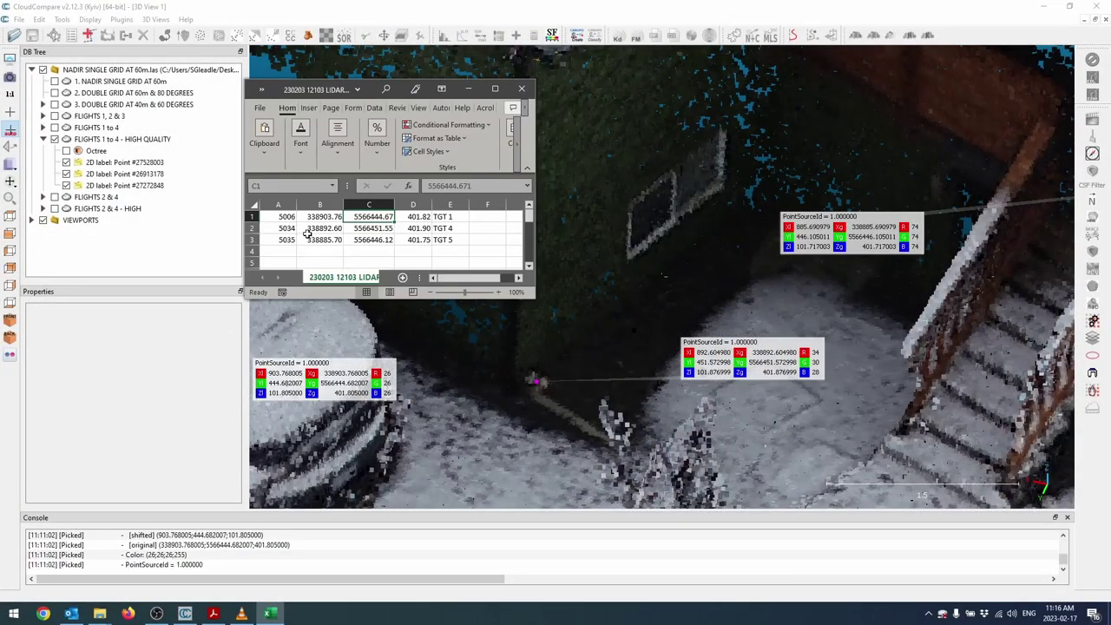
# Compare the TGT 4 row with the building-corner target's label and get an unobstructed close view of the labelled target at the deck's far end.
pyautogui.click(252, 229)
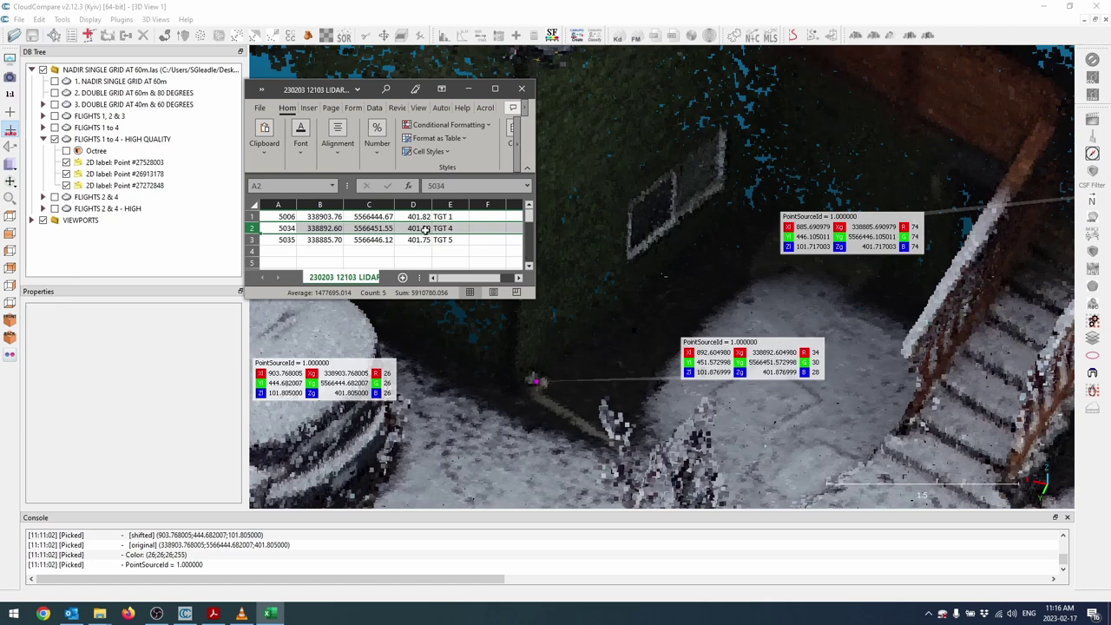
pyautogui.moveTo(639, 384); pyautogui.dragTo(749, 301)
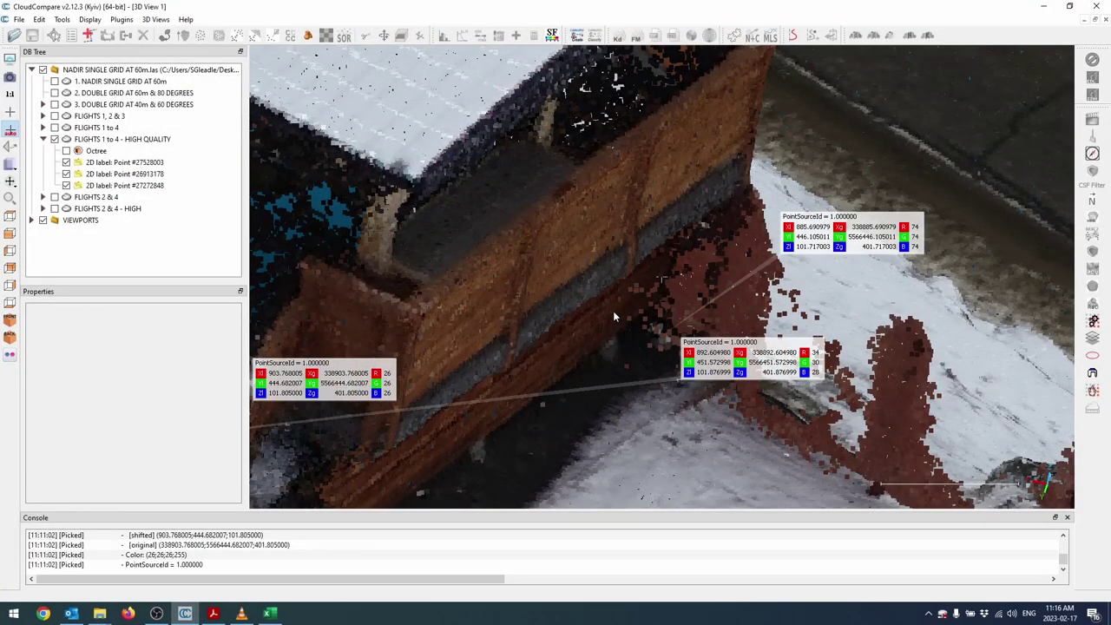
pyautogui.moveTo(742, 279); pyautogui.dragTo(642, 251)
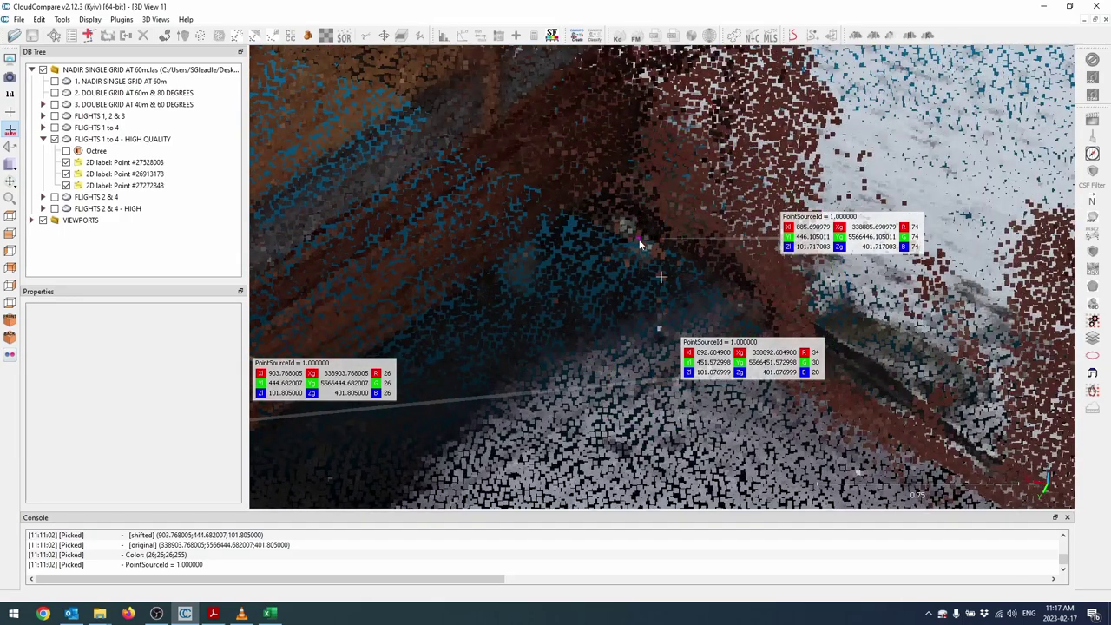
pyautogui.moveTo(712, 328); pyautogui.dragTo(654, 321)
pyautogui.moveTo(681, 299); pyautogui.dragTo(677, 304)
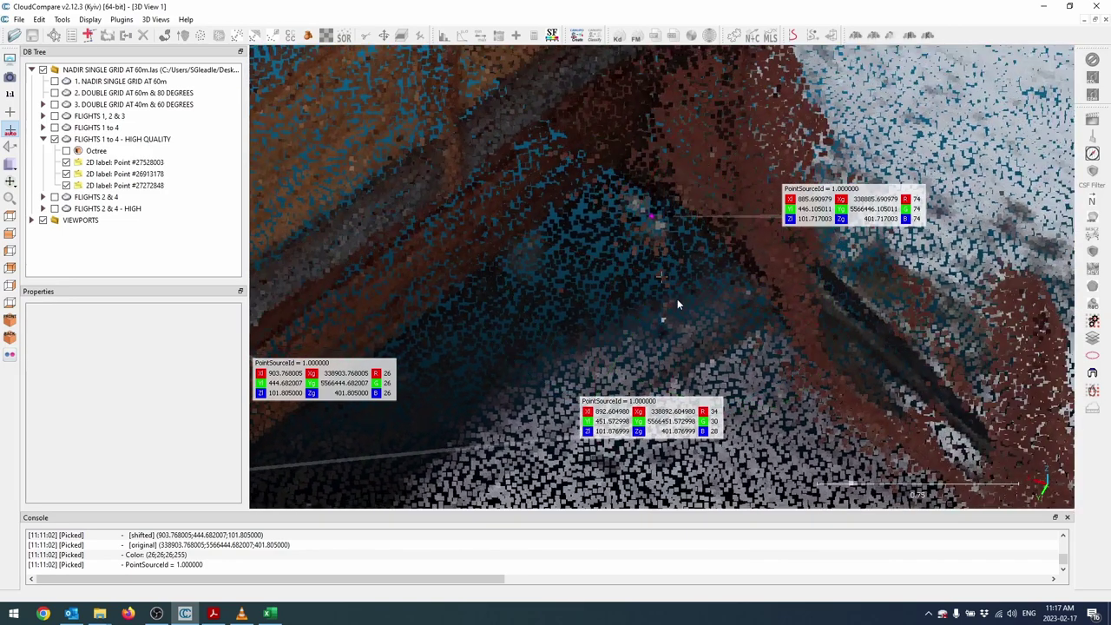
# Compare the TGT 5 coordinates in the Excel target spreadsheet with the label of the target at the deck's far end.
pyautogui.click(271, 614)
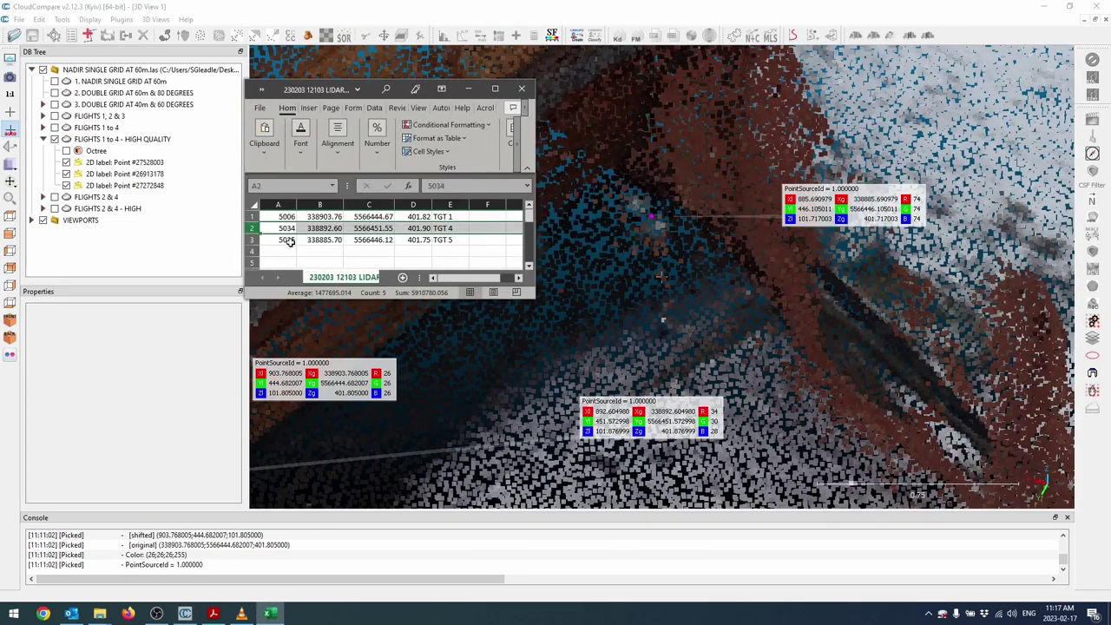
pyautogui.click(251, 240)
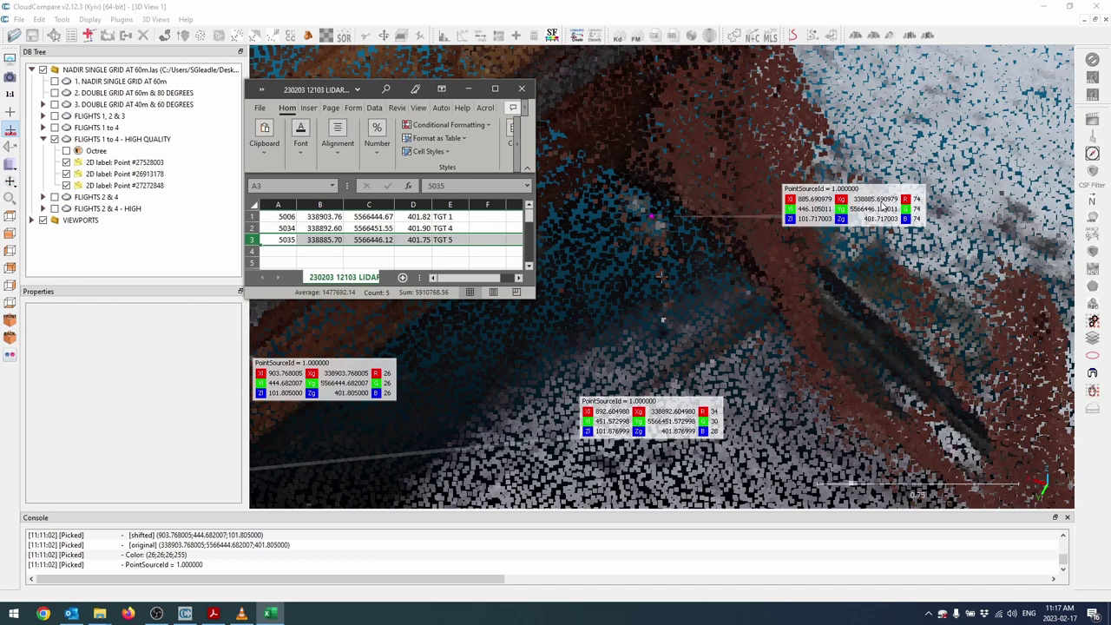
pyautogui.click(373, 240)
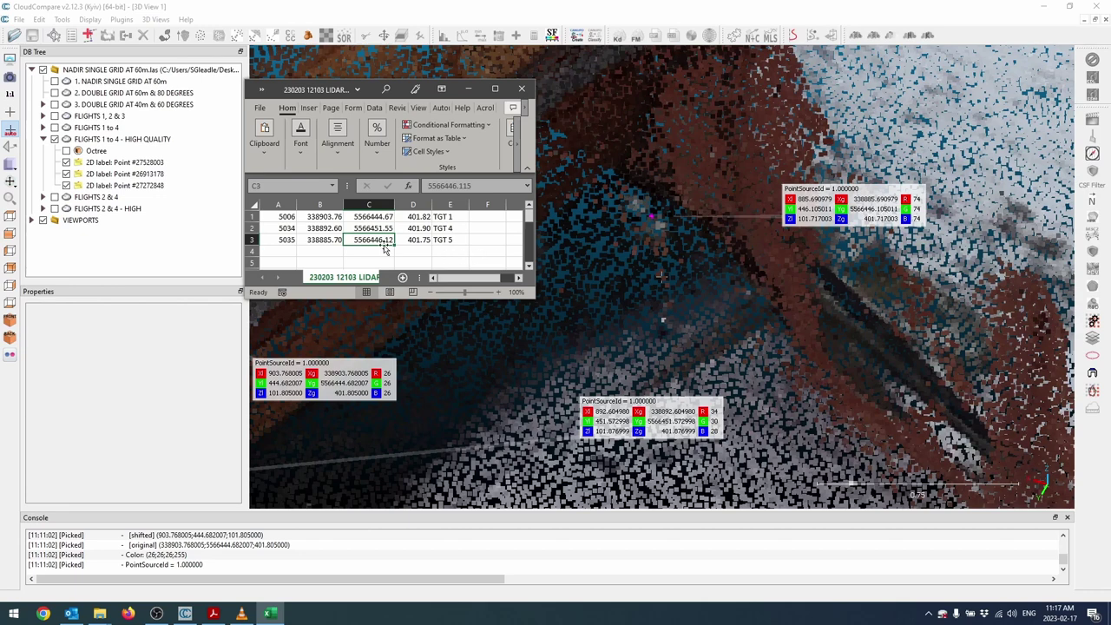
pyautogui.click(414, 239)
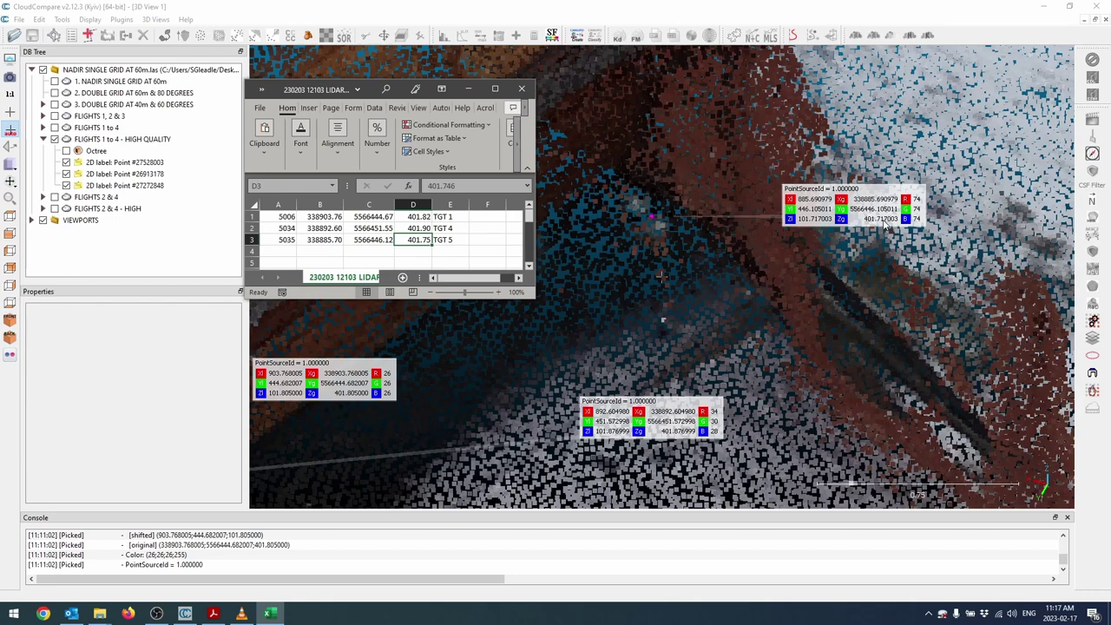
pyautogui.click(518, 89)
pyautogui.scroll(6, 717, 224)
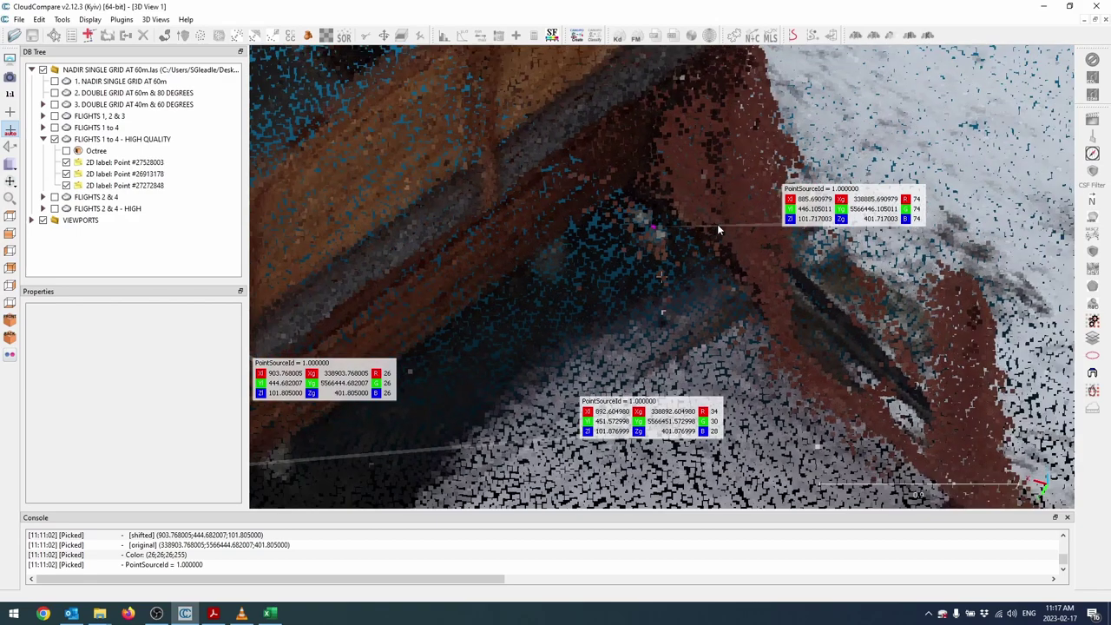
pyautogui.moveTo(679, 290); pyautogui.dragTo(830, 272)
pyautogui.scroll(-7, 691, 266)
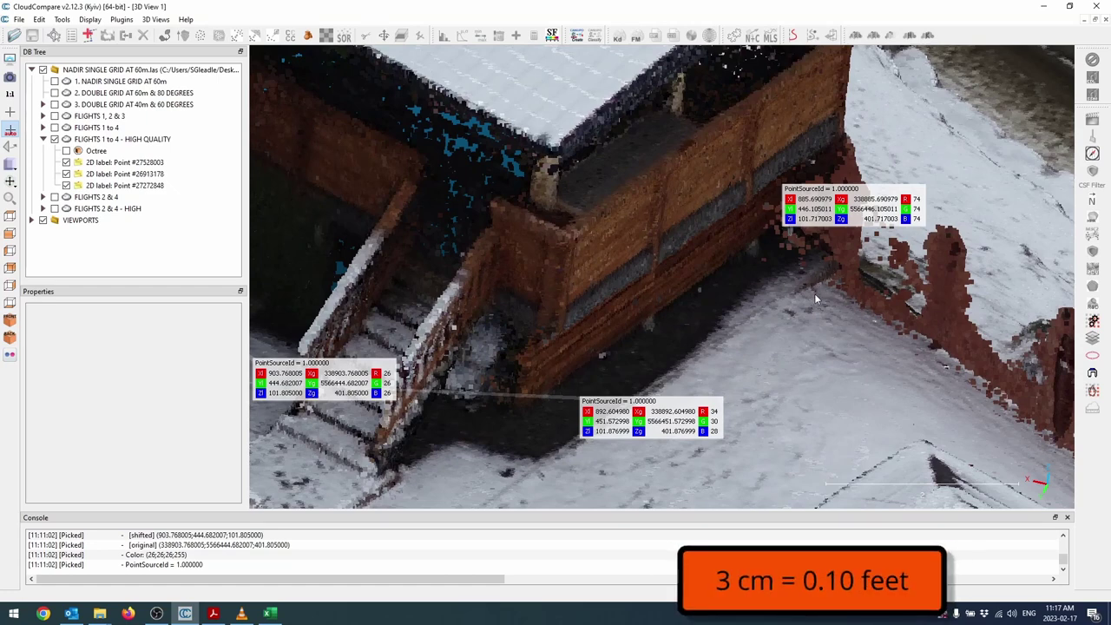
pyautogui.moveTo(814, 293); pyautogui.dragTo(661, 365)
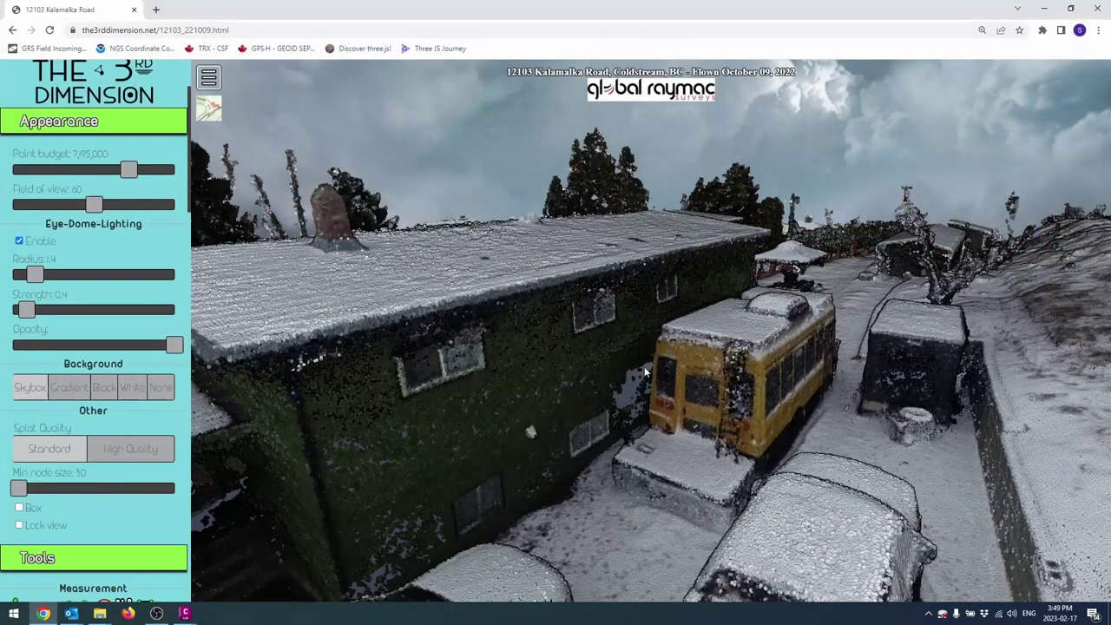
# Switch to the Potree viewer in Chrome and measure the green wall beside the yellow bus and the end wall above the brick porch.
pyautogui.moveTo(644, 367); pyautogui.dragTo(620, 377)
pyautogui.scroll(-3, 146, 394)
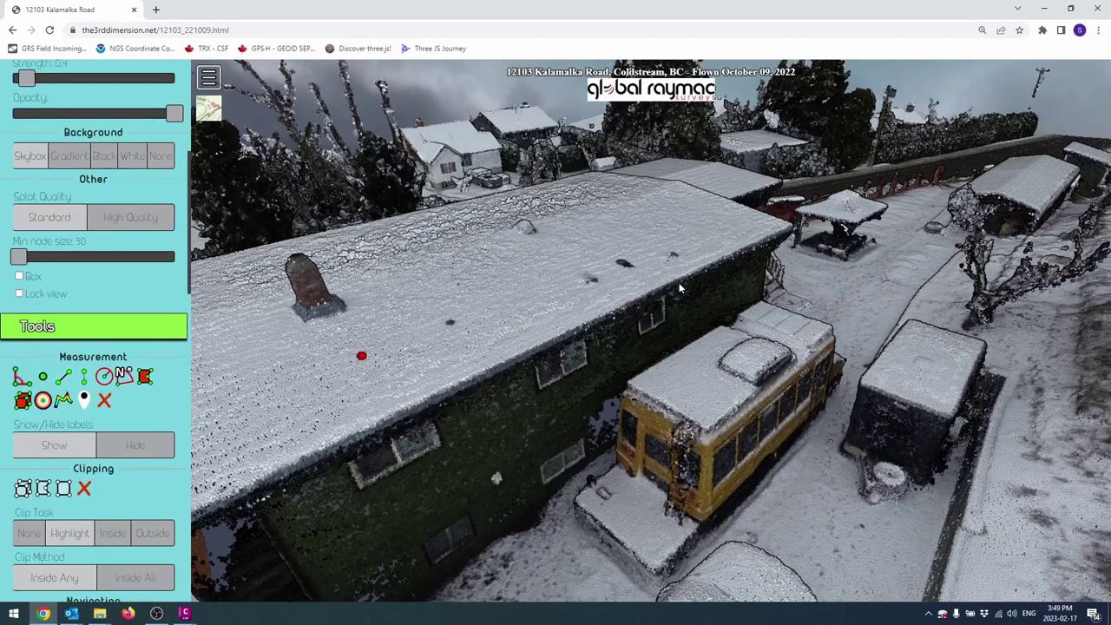
pyautogui.click(745, 280)
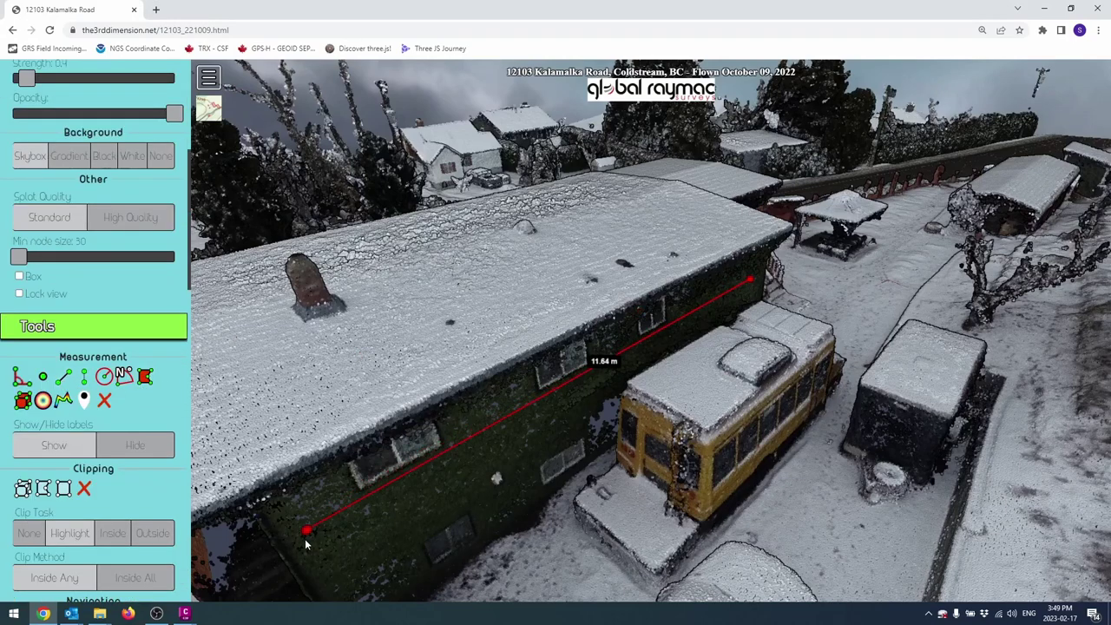
pyautogui.click(306, 538)
pyautogui.moveTo(377, 510); pyautogui.dragTo(529, 504)
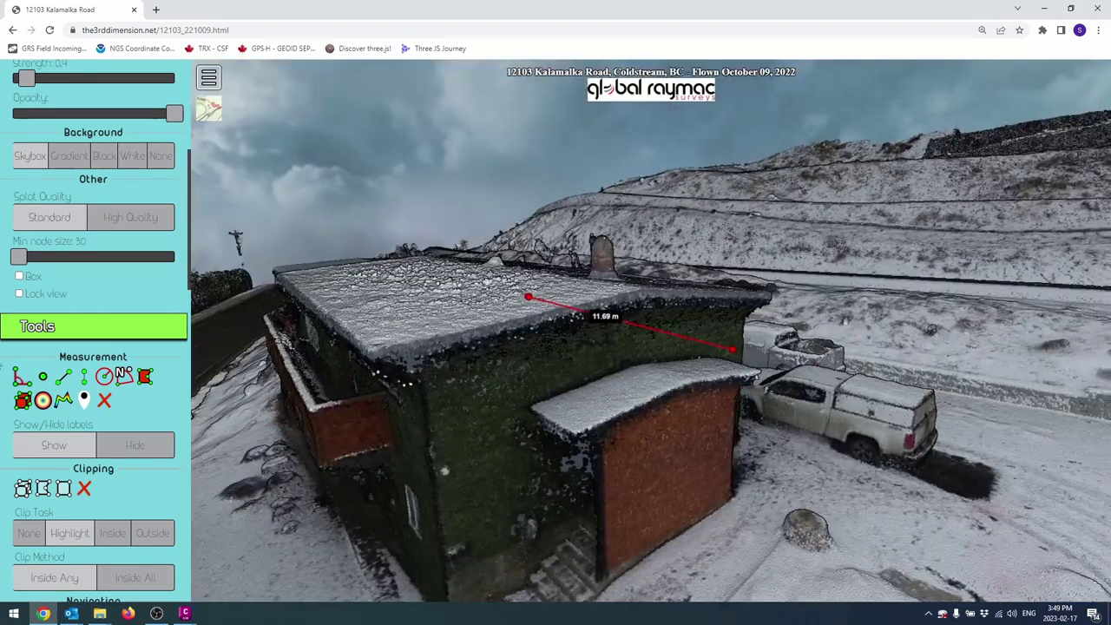
pyautogui.click(729, 336)
pyautogui.click(446, 405)
# Measure the two wall sections along the deck side and the width across the house at the covered deck end.
pyautogui.moveTo(432, 405); pyautogui.dragTo(614, 420)
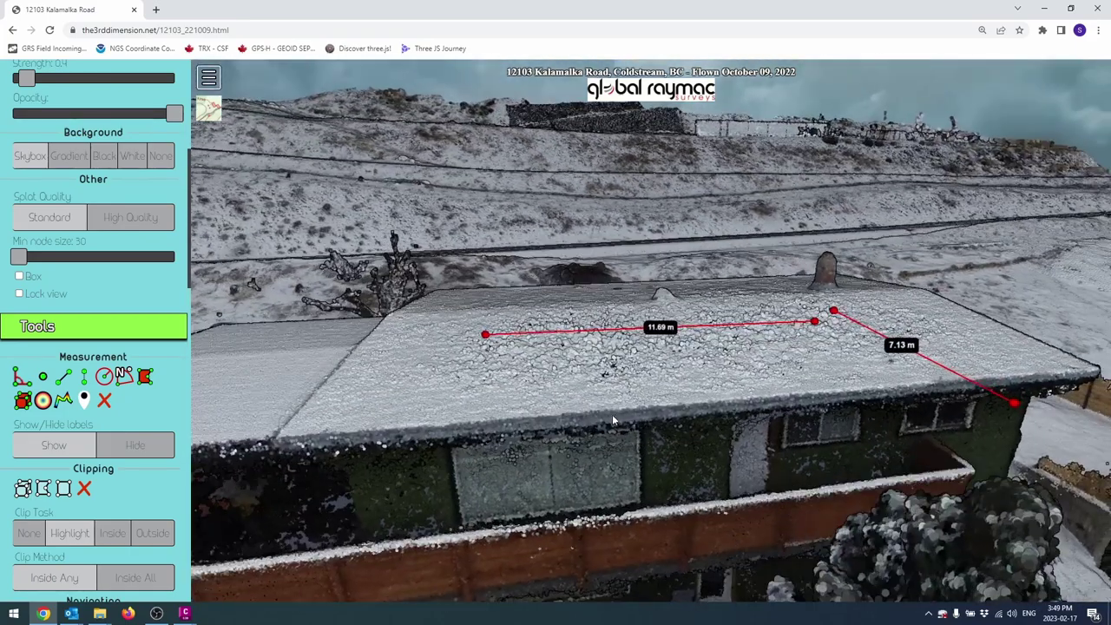
pyautogui.click(1004, 435)
pyautogui.click(781, 463)
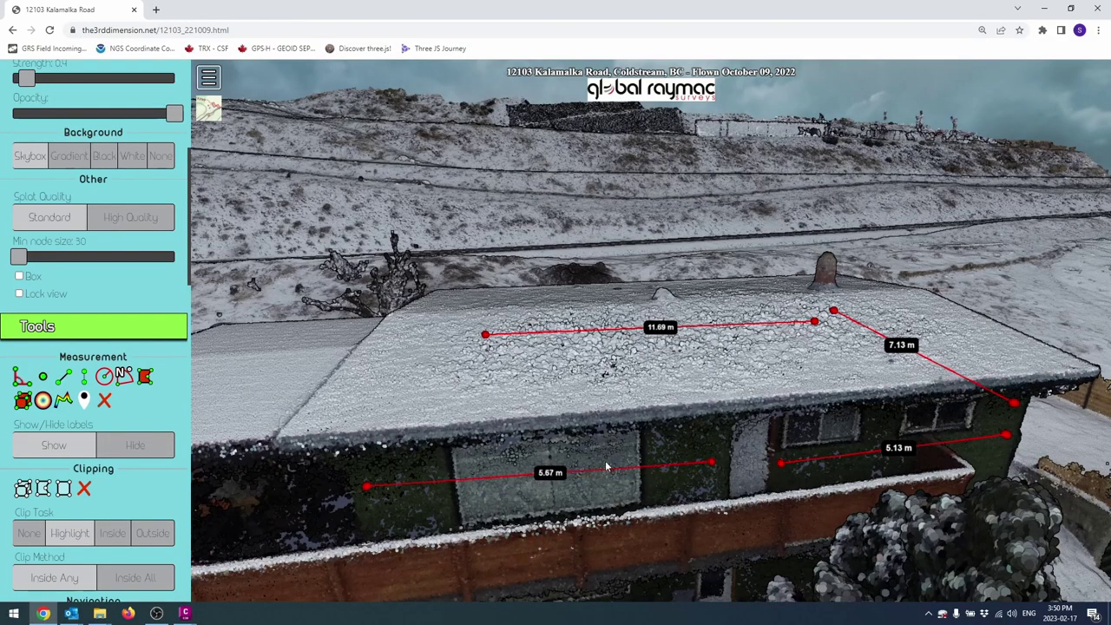
pyautogui.moveTo(604, 459); pyautogui.dragTo(631, 475)
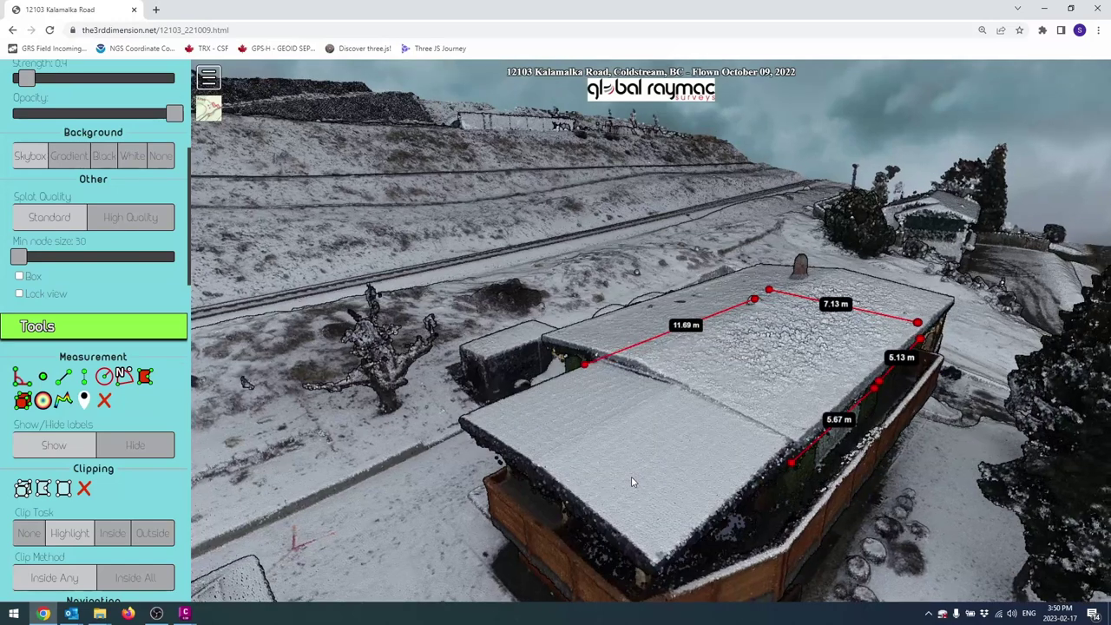
pyautogui.click(572, 376)
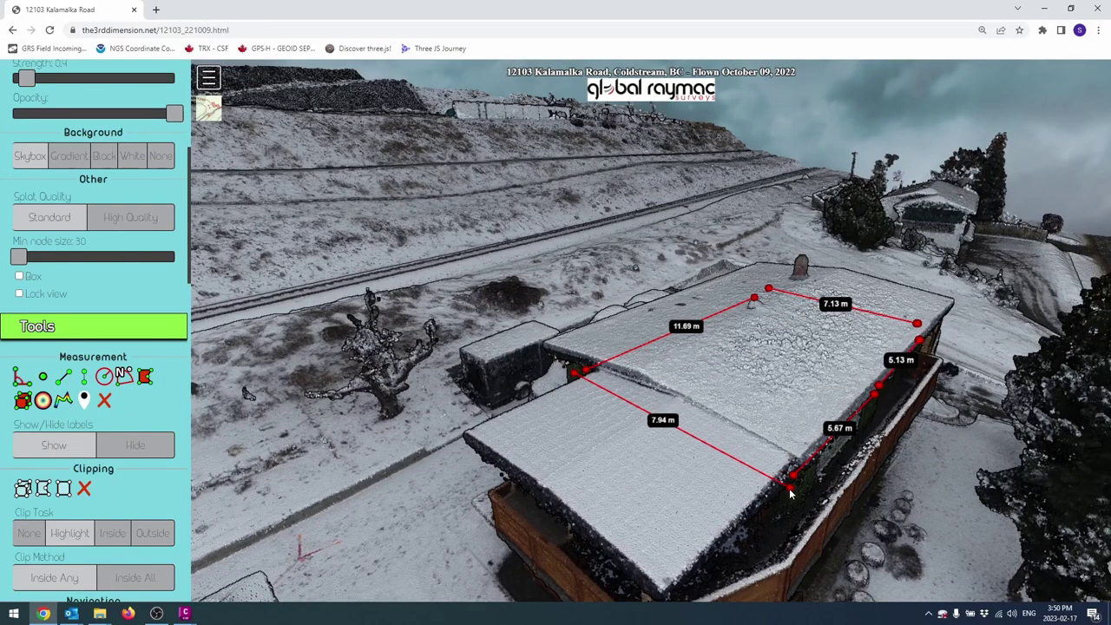
pyautogui.scroll(3, 790, 493)
pyautogui.scroll(-3, 805, 493)
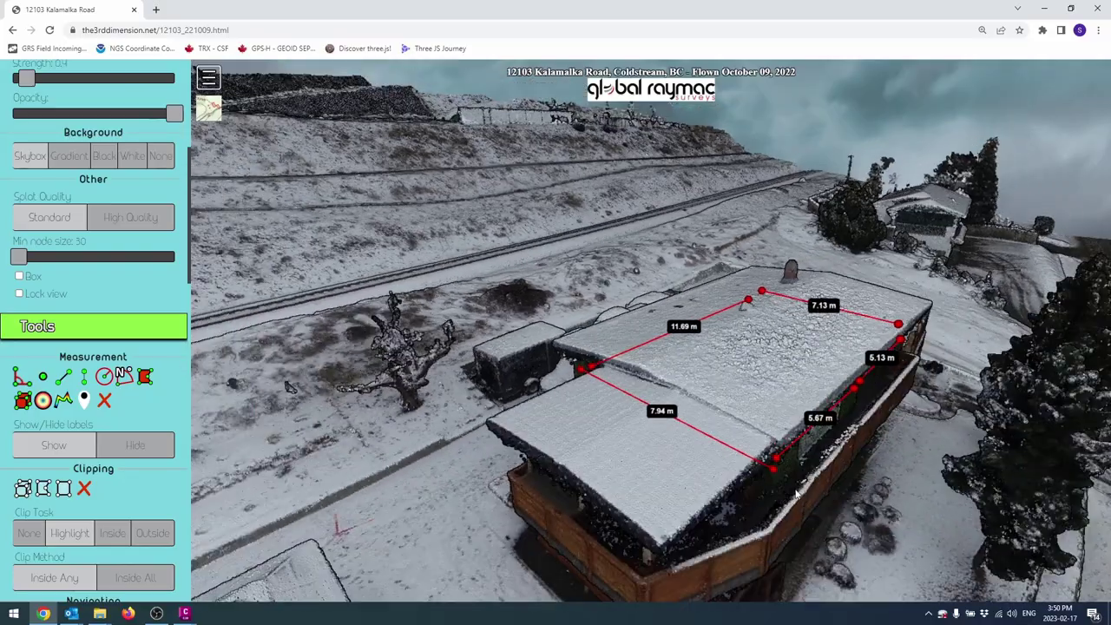
# Export the point cloud's distance measurements in DXF format.
pyautogui.moveTo(797, 492); pyautogui.dragTo(707, 423)
pyautogui.moveTo(686, 340); pyautogui.dragTo(639, 285)
pyautogui.moveTo(712, 295); pyautogui.dragTo(952, 307)
pyautogui.moveTo(608, 268); pyautogui.dragTo(686, 303)
pyautogui.scroll(-5, 490, 288)
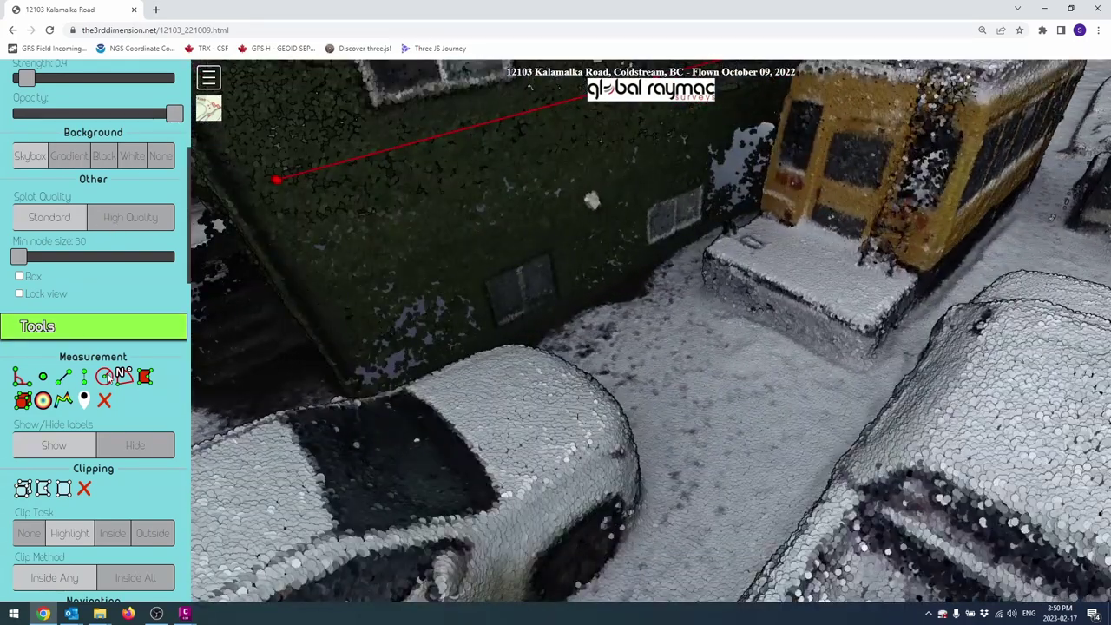
pyautogui.scroll(-4, 84, 397)
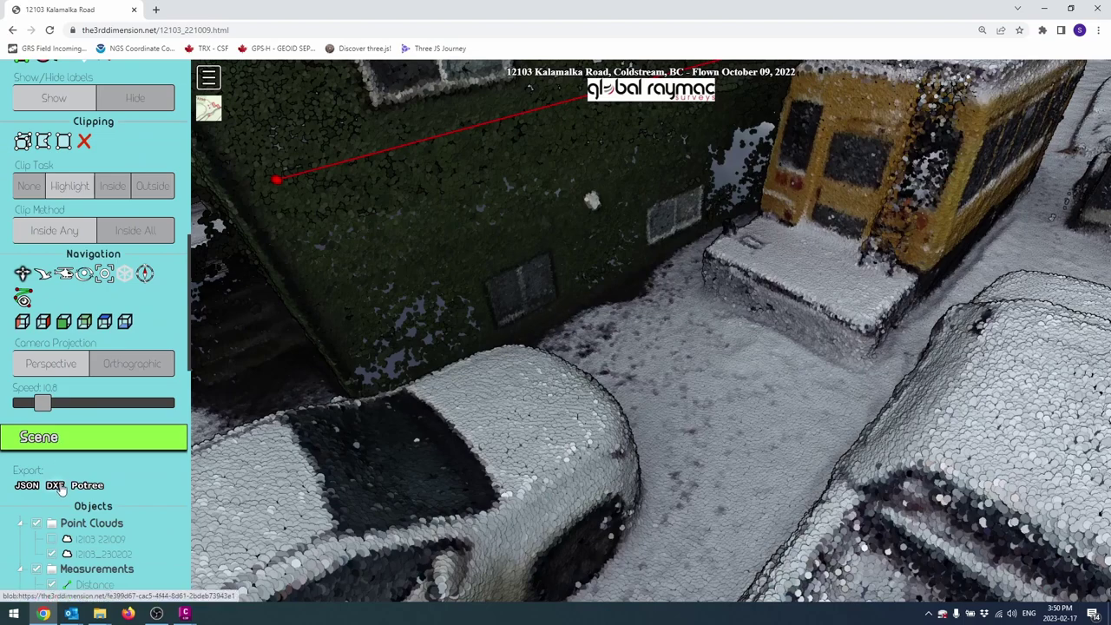
pyautogui.click(57, 485)
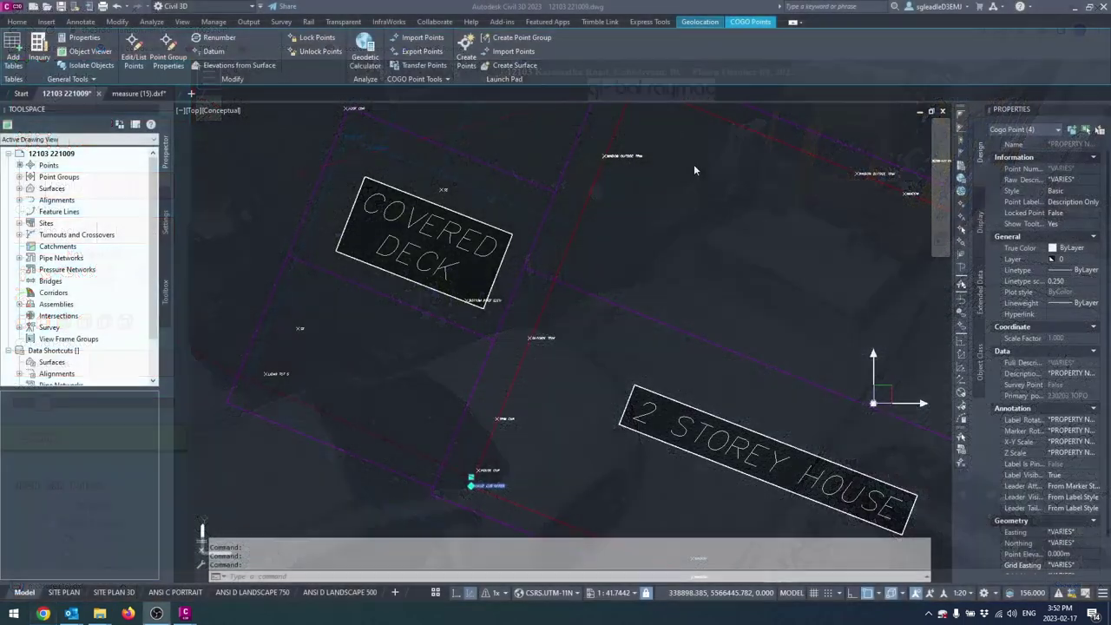
pyautogui.moveTo(769, 235); pyautogui.dragTo(660, 325, button='middle')
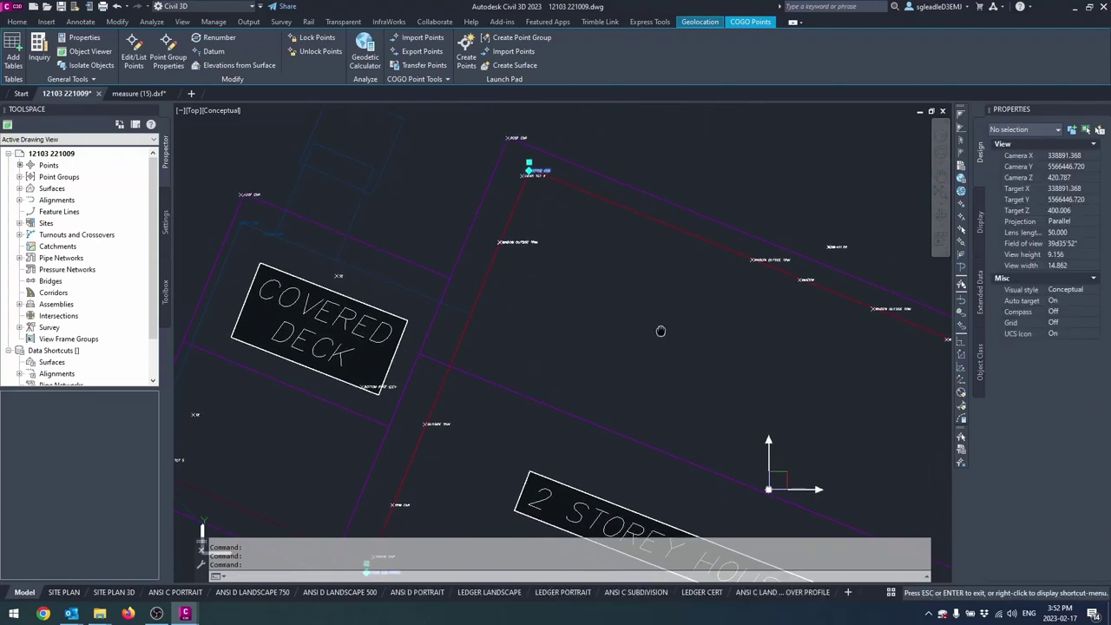
pyautogui.press('Escape')
pyautogui.scroll(7, 555, 184)
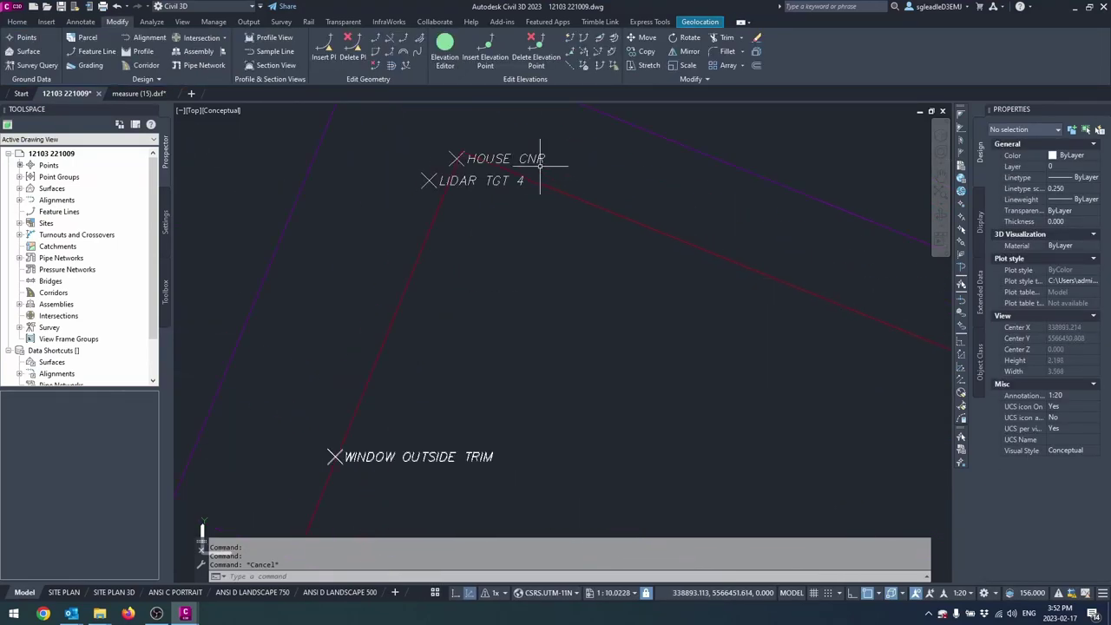
pyautogui.click(574, 193)
pyautogui.click(503, 165)
pyautogui.scroll(3, 460, 152)
pyautogui.press('Escape')
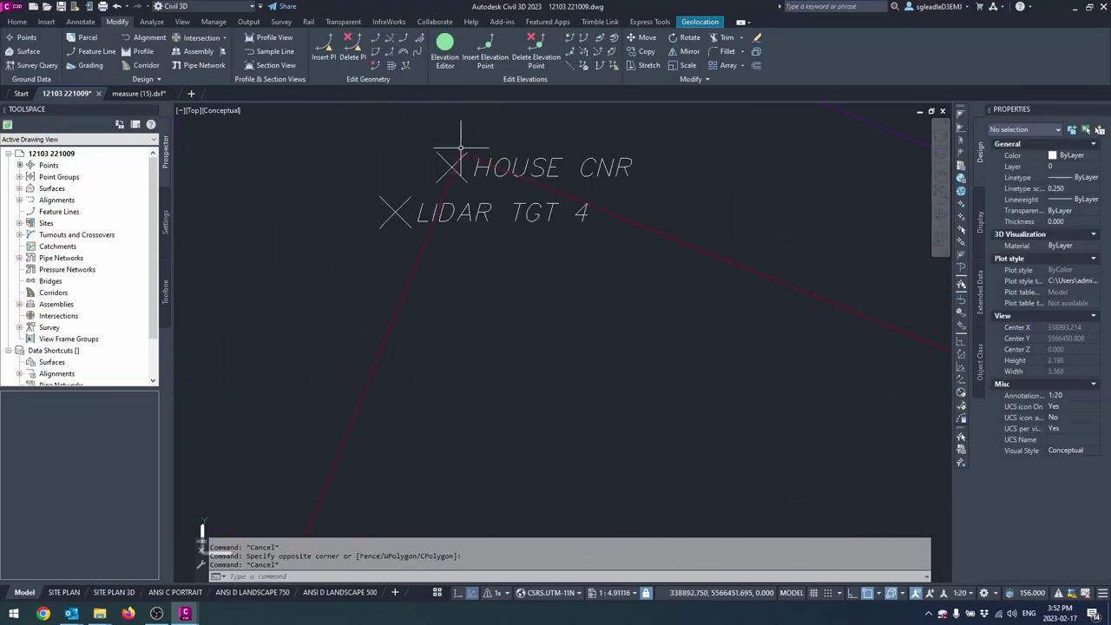
# Inspect the properties of the HOUSE CNR point beside LIDAR TGT 4 and deselect it.
pyautogui.moveTo(479, 149); pyautogui.dragTo(473, 201, button='middle')
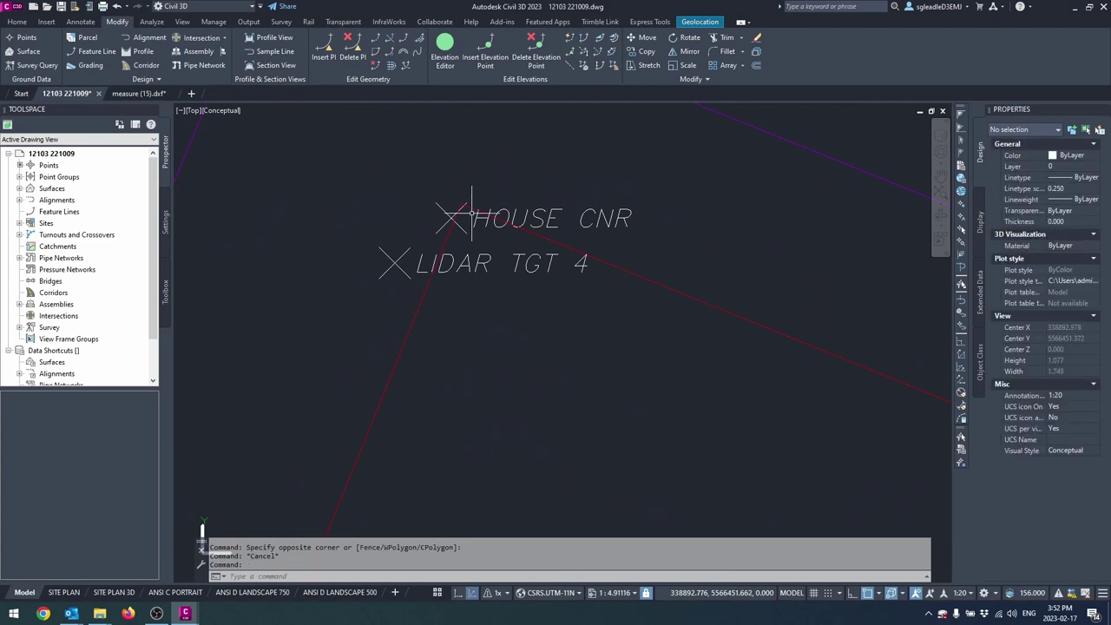
pyautogui.scroll(3, 451, 215)
pyautogui.click(426, 230)
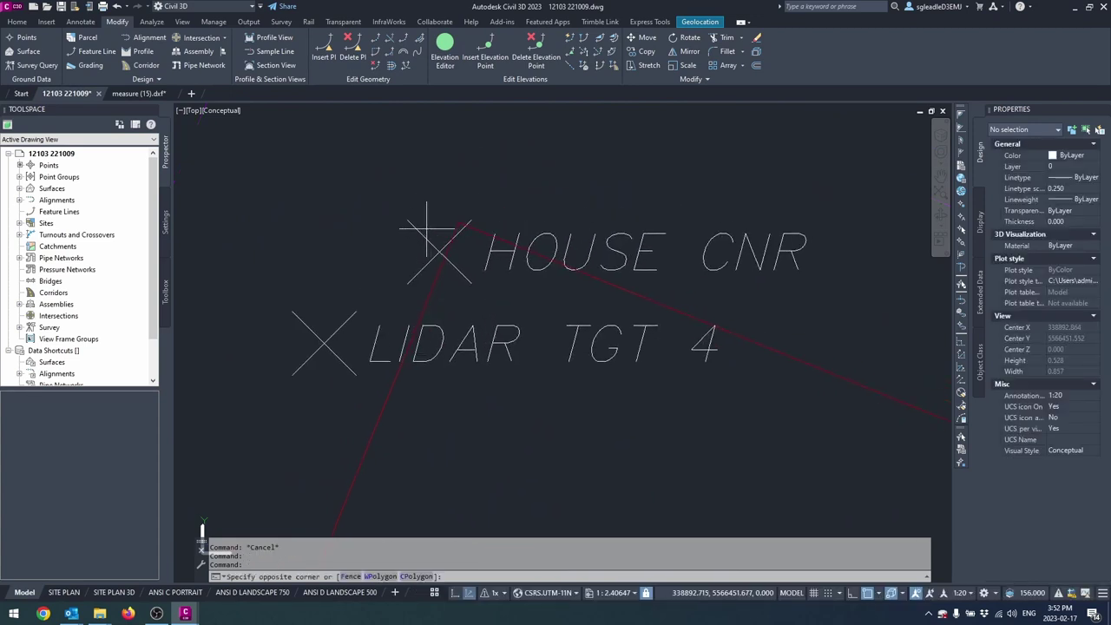
pyautogui.click(443, 247)
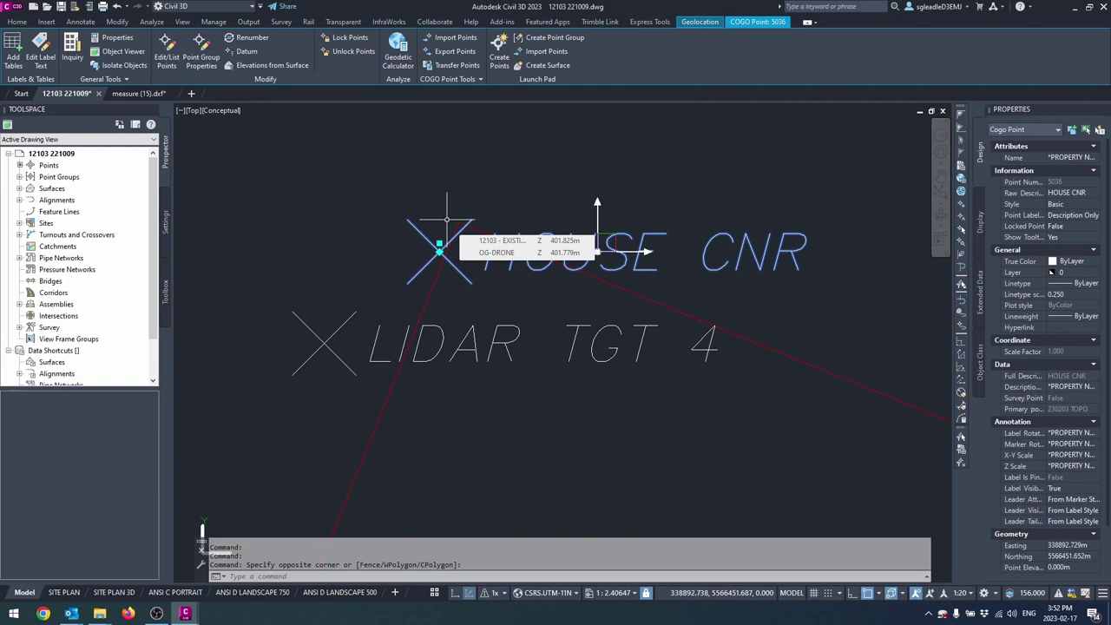
pyautogui.press('Escape')
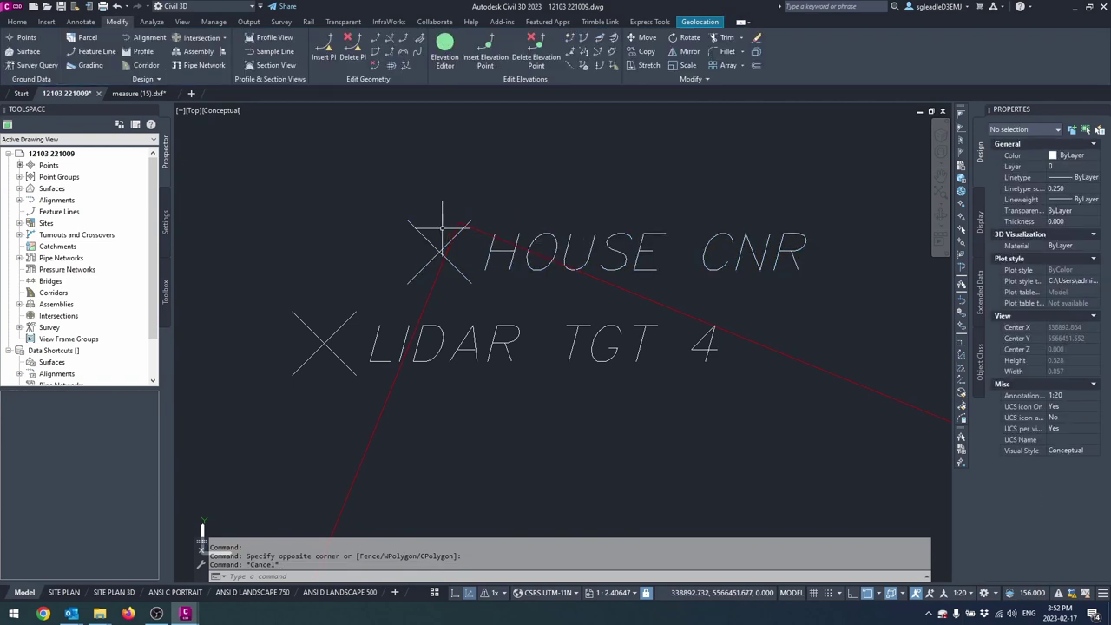
# Measure the distance from the HOUSE CNR point beside LIDAR TGT 4 to the adjacent corner of the red house outline.
pyautogui.write('di')
pyautogui.press('Return')
pyautogui.click(440, 252)
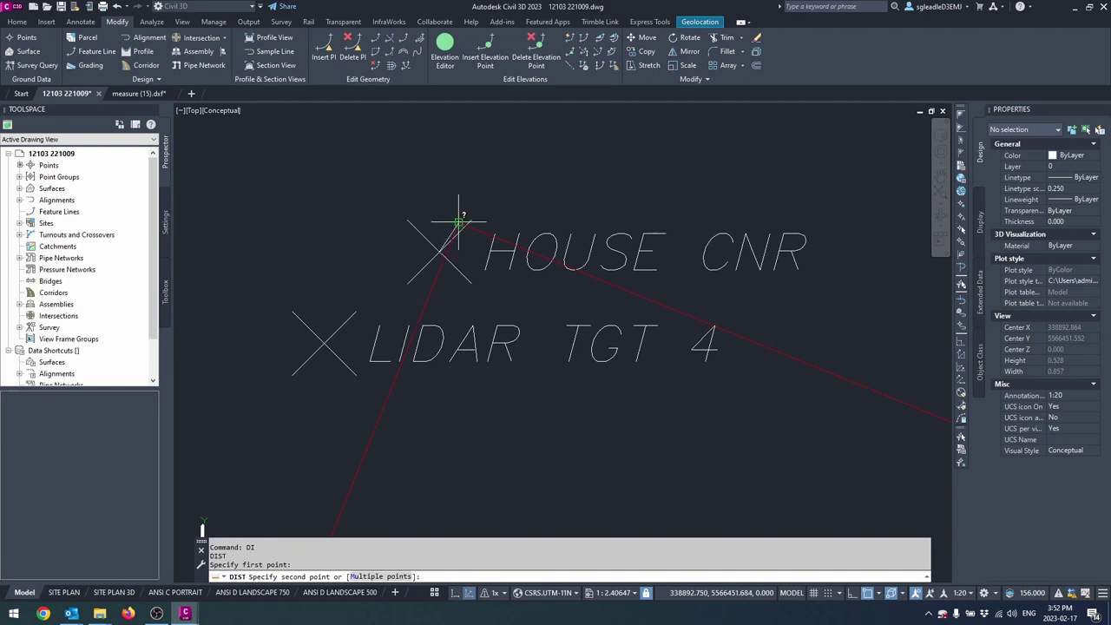
pyautogui.click(460, 223)
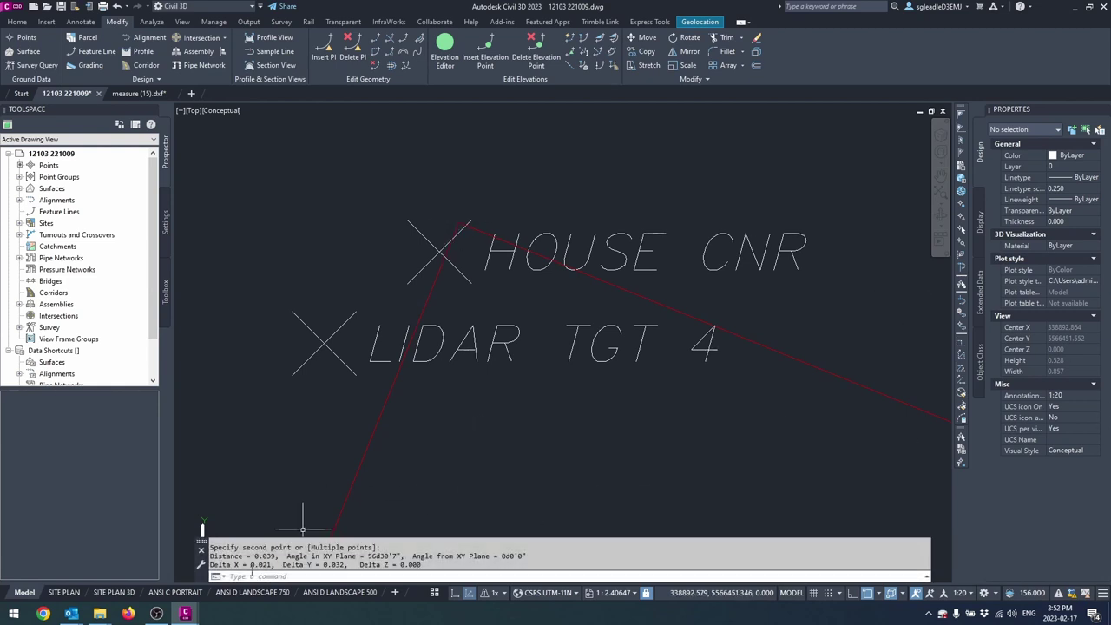
# Measure the distance from the HOUSE CNR point at the garage end to the adjacent corner of the red house outline.
pyautogui.scroll(-6, 382, 449)
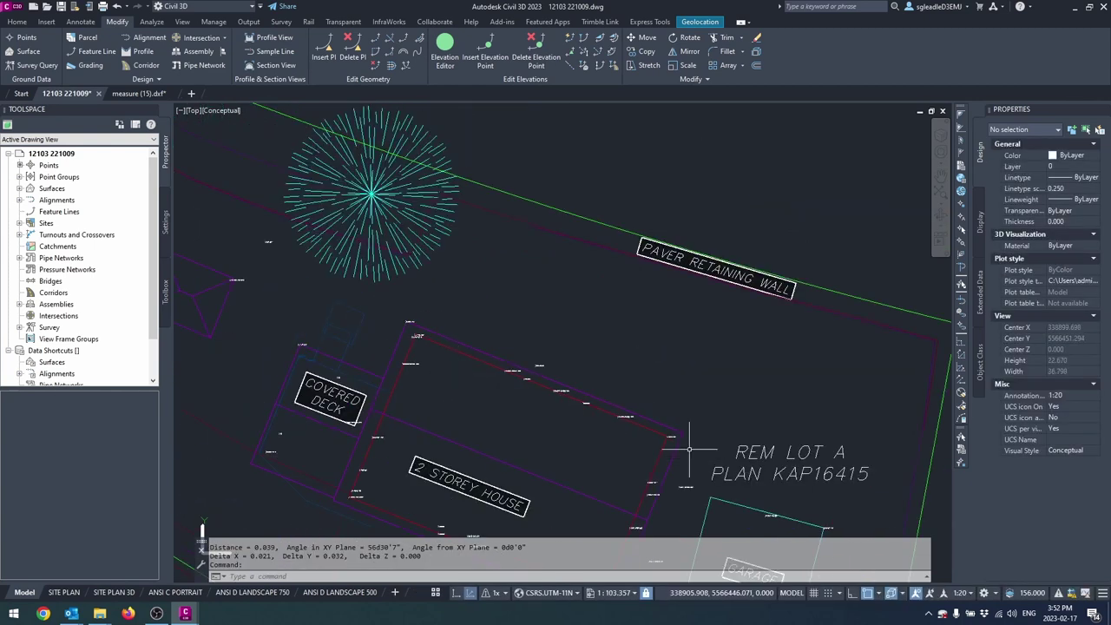
pyautogui.scroll(4, 634, 404)
pyautogui.press('Return')
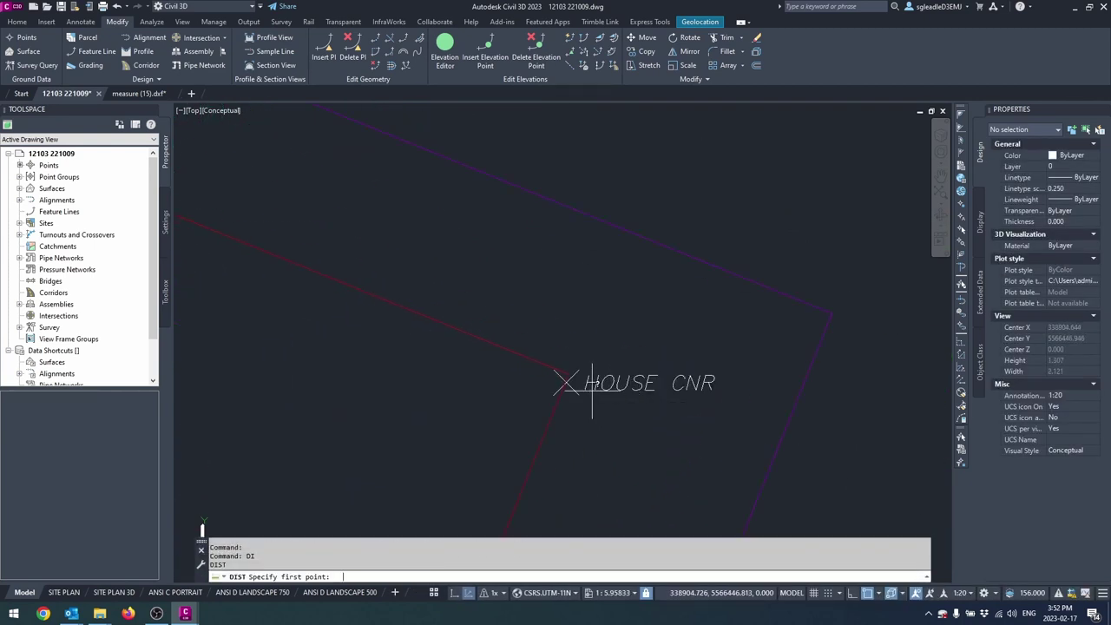
pyautogui.scroll(4, 590, 390)
pyautogui.click(587, 379)
pyautogui.click(587, 366)
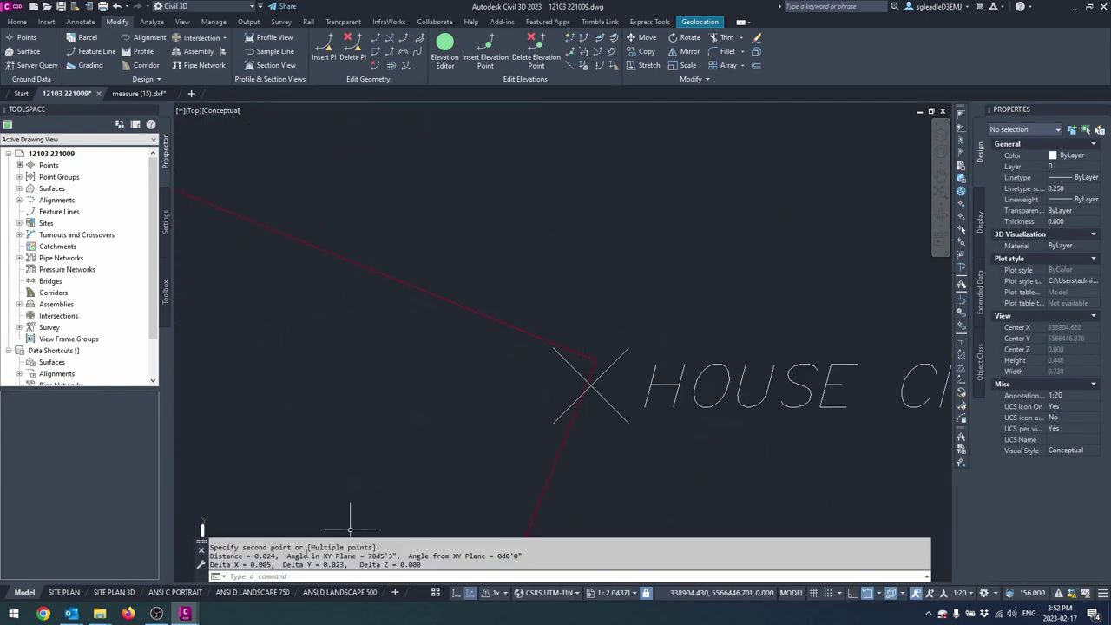
pyautogui.scroll(-10, 384, 453)
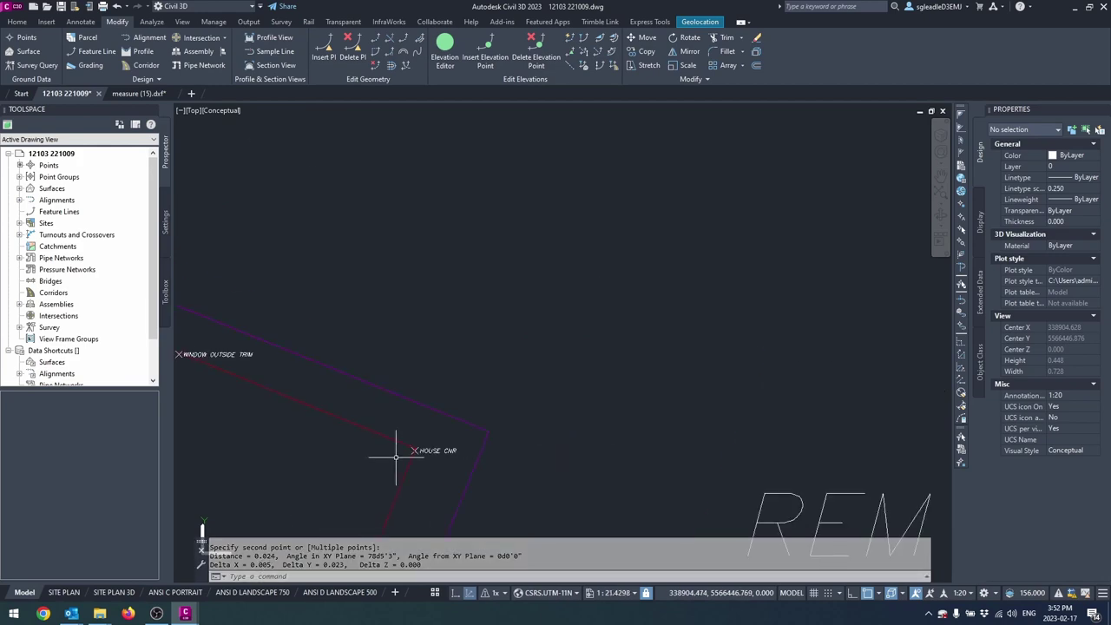
# Measure the distance from the HOUSE CNR point at the house's southeast corner near the garage to the adjacent red outline corner.
pyautogui.moveTo(384, 451); pyautogui.dragTo(520, 287, button='middle')
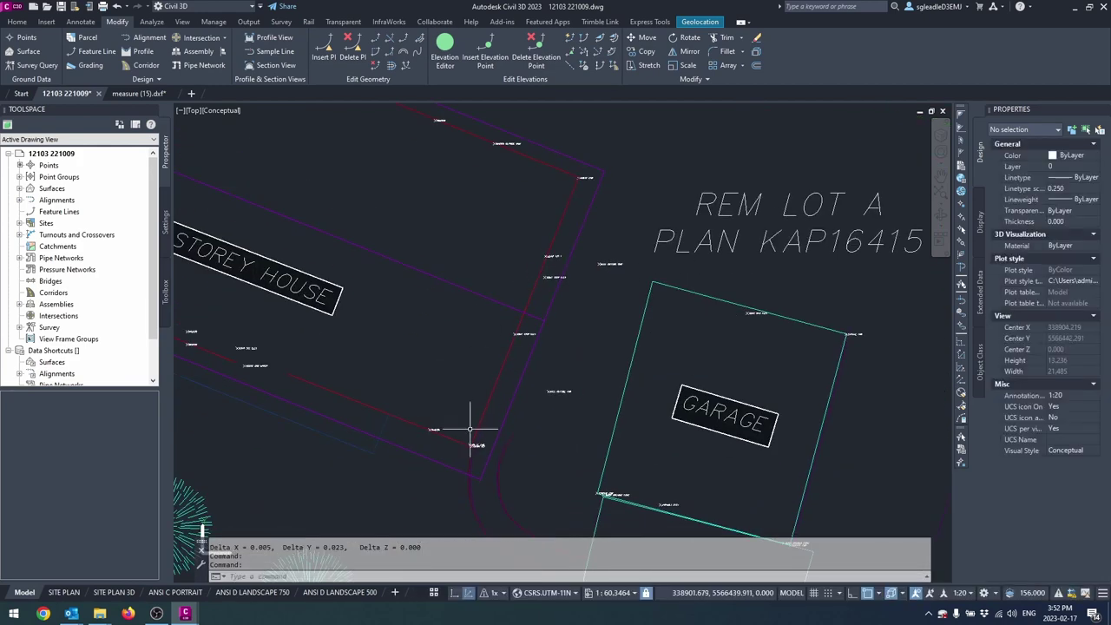
pyautogui.scroll(8, 475, 444)
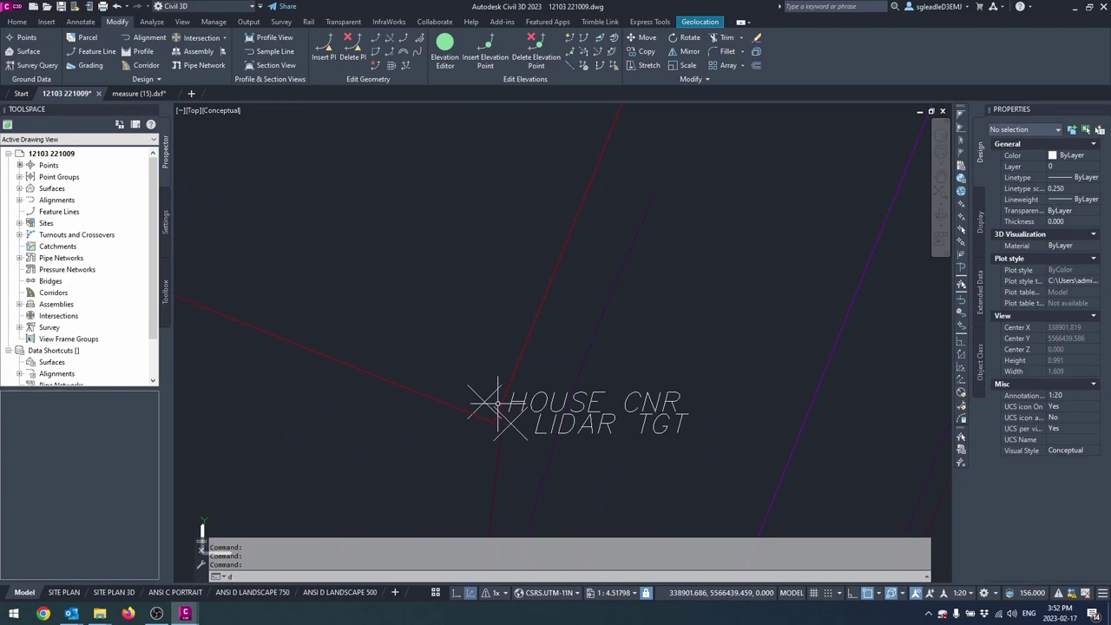
pyautogui.write('di')
pyautogui.press('Return')
pyautogui.scroll(3, 496, 410)
pyautogui.click(470, 389)
pyautogui.click(486, 426)
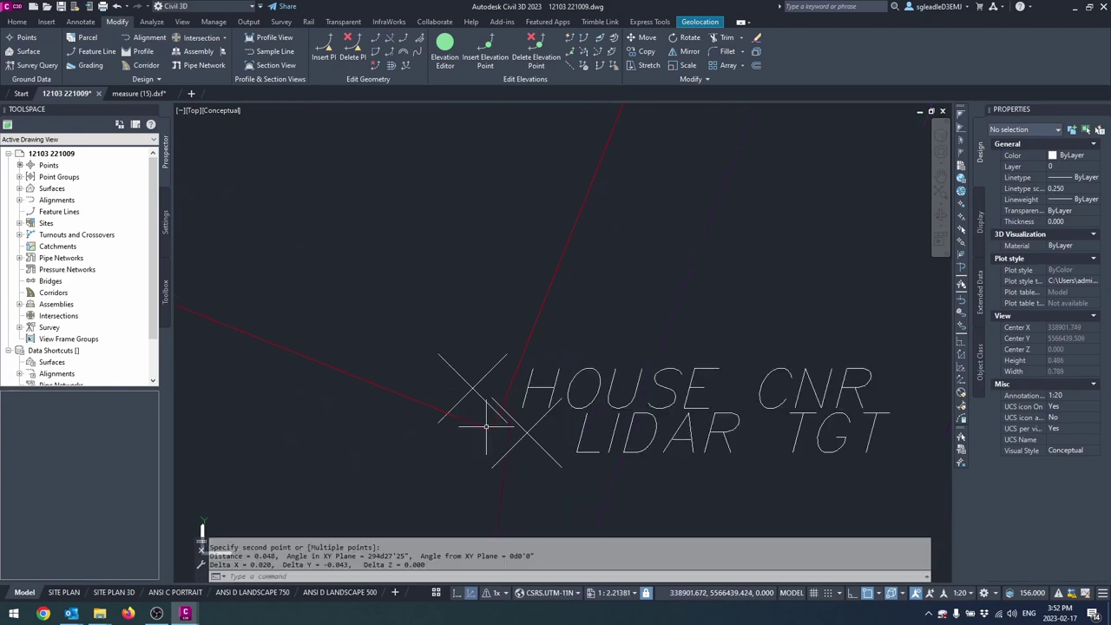
# Measure the distance from the HOUSE CNR UPPER point at the house's southwest end to the adjacent corner of the red outline.
pyautogui.scroll(-8, 465, 352)
pyautogui.moveTo(402, 306); pyautogui.dragTo(512, 405, button='middle')
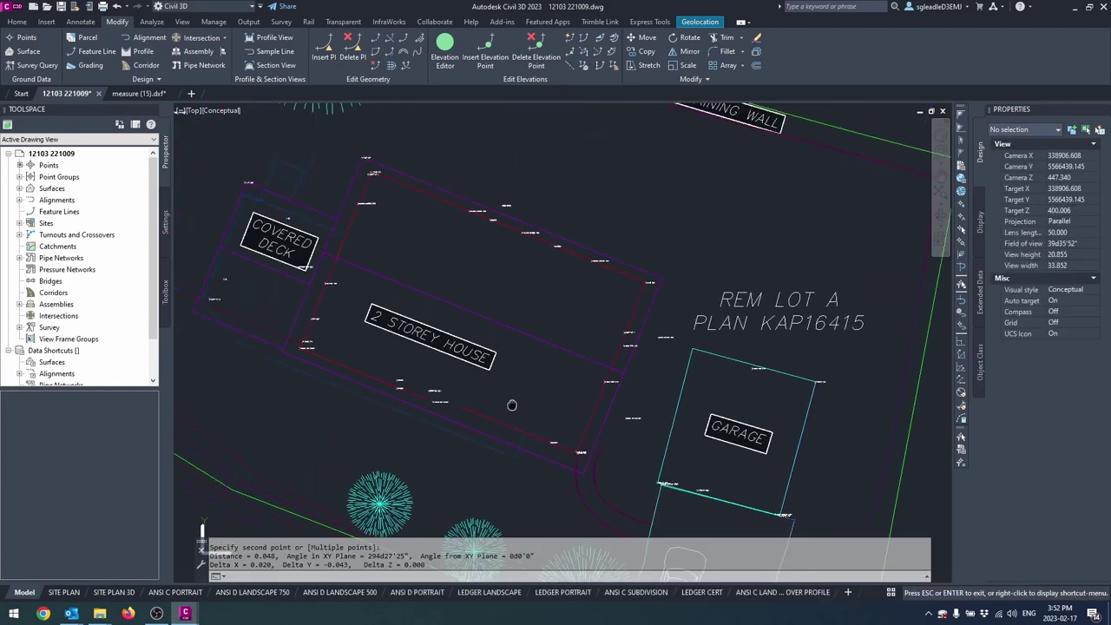
pyautogui.scroll(10, 306, 346)
pyautogui.press('Escape')
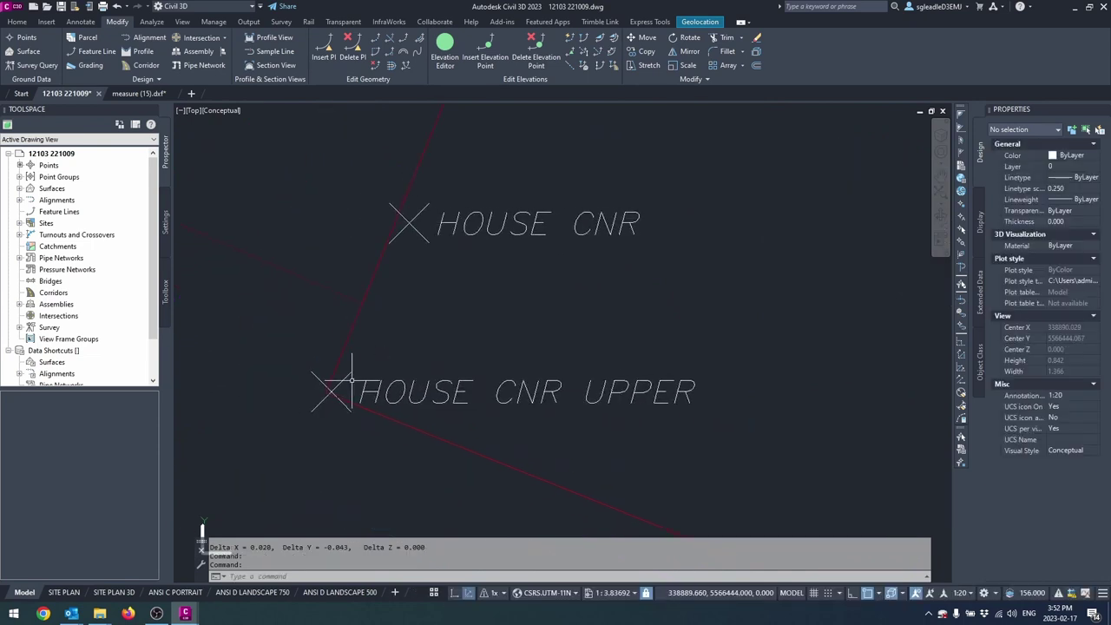
pyautogui.write('di')
pyautogui.press('Return')
pyautogui.click(331, 391)
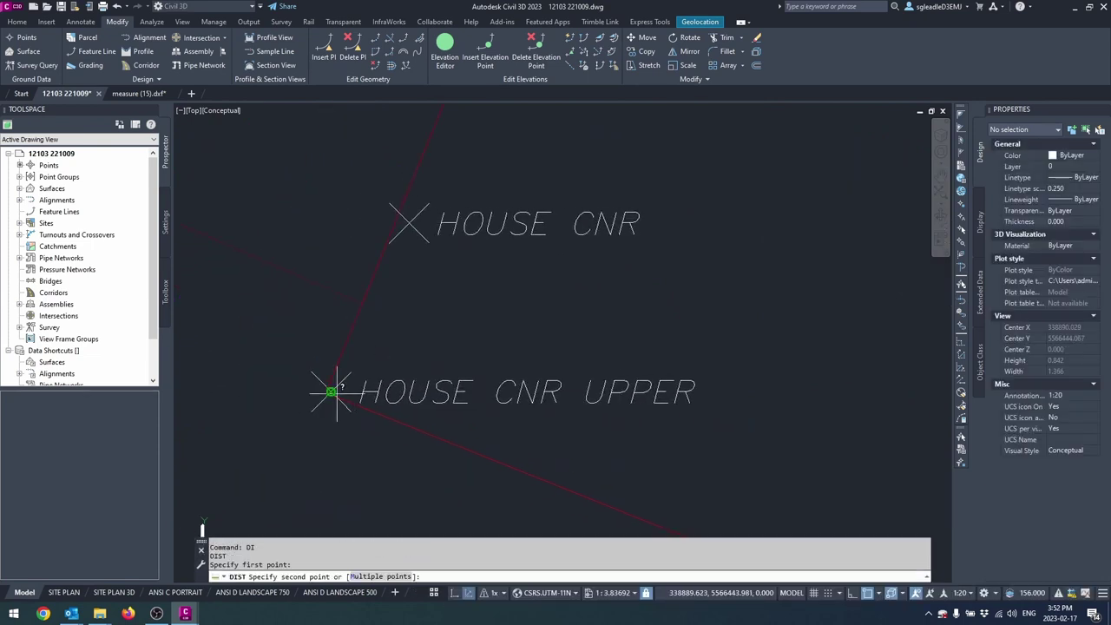
pyautogui.scroll(3, 326, 392)
pyautogui.click(324, 393)
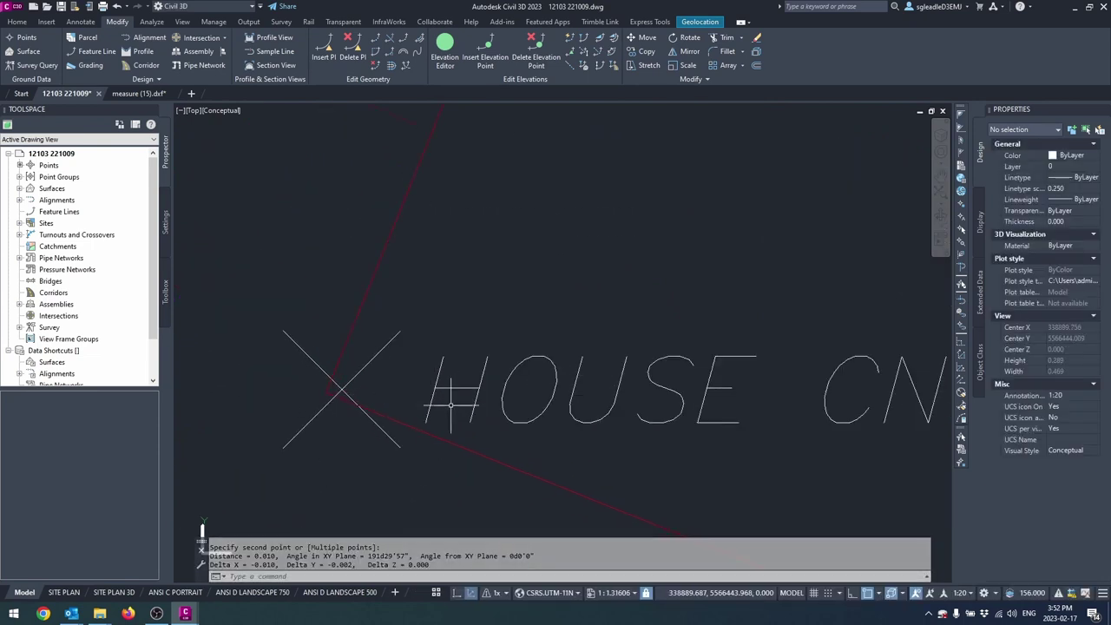
# Examine the position of the HOUSE CNR point beside LIDAR TGT 4 relative to the red house outline and the ROOF CNR point.
pyautogui.scroll(-5, 451, 404)
pyautogui.scroll(-2, 555, 342)
pyautogui.moveTo(553, 342); pyautogui.dragTo(503, 369, button='middle')
pyautogui.moveTo(503, 371); pyautogui.dragTo(421, 484)
pyautogui.press('Escape')
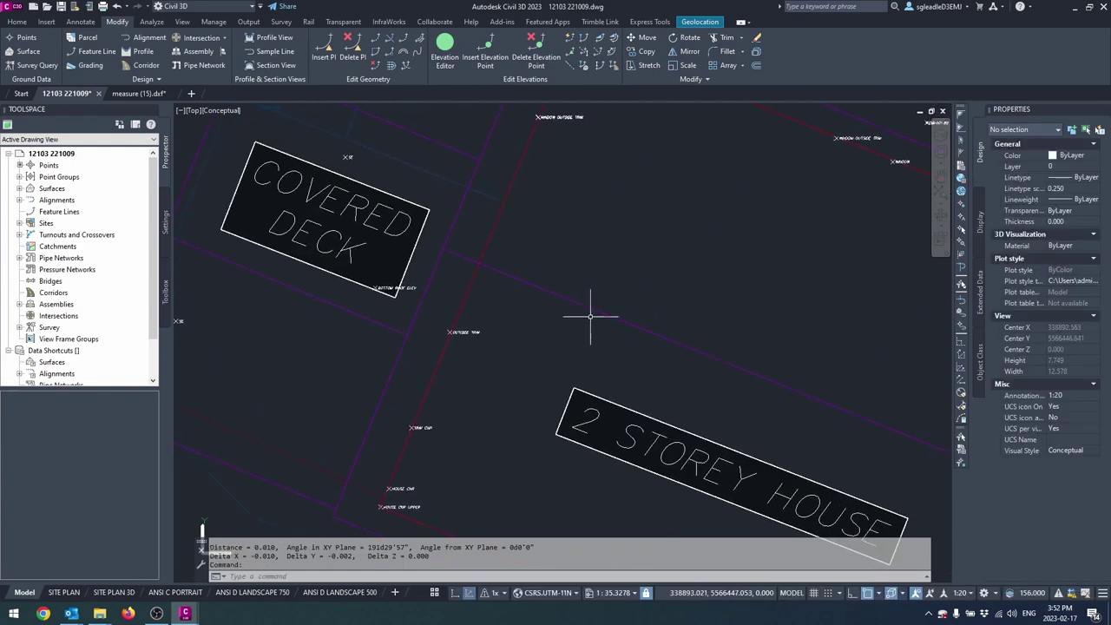
pyautogui.moveTo(590, 317); pyautogui.dragTo(489, 424, button='middle')
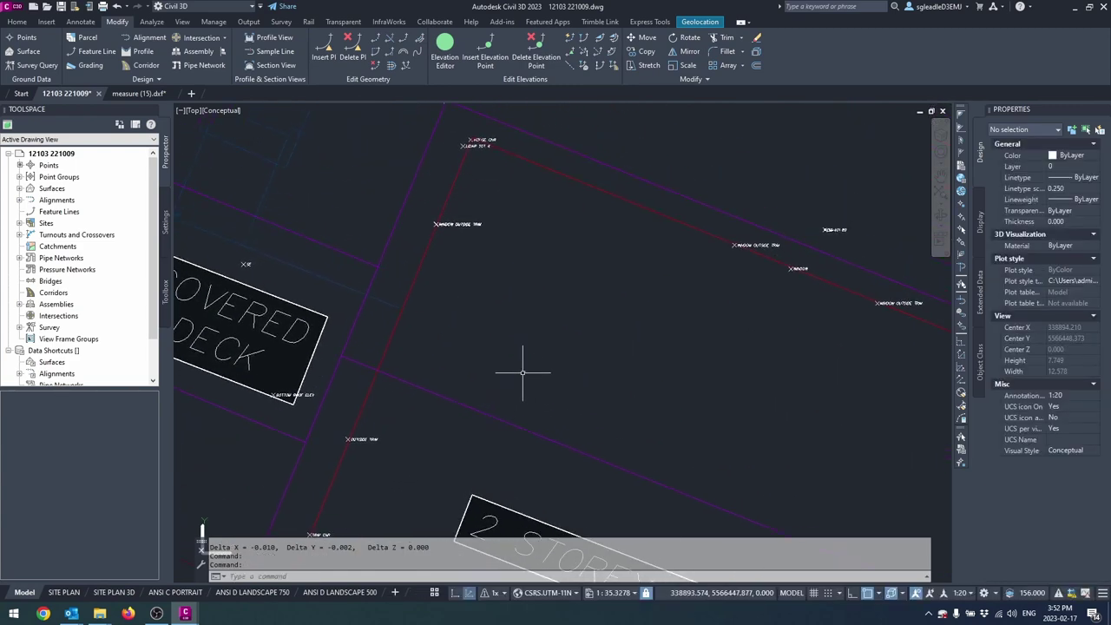
pyautogui.moveTo(508, 210); pyautogui.dragTo(462, 295, button='middle')
pyautogui.scroll(5, 443, 230)
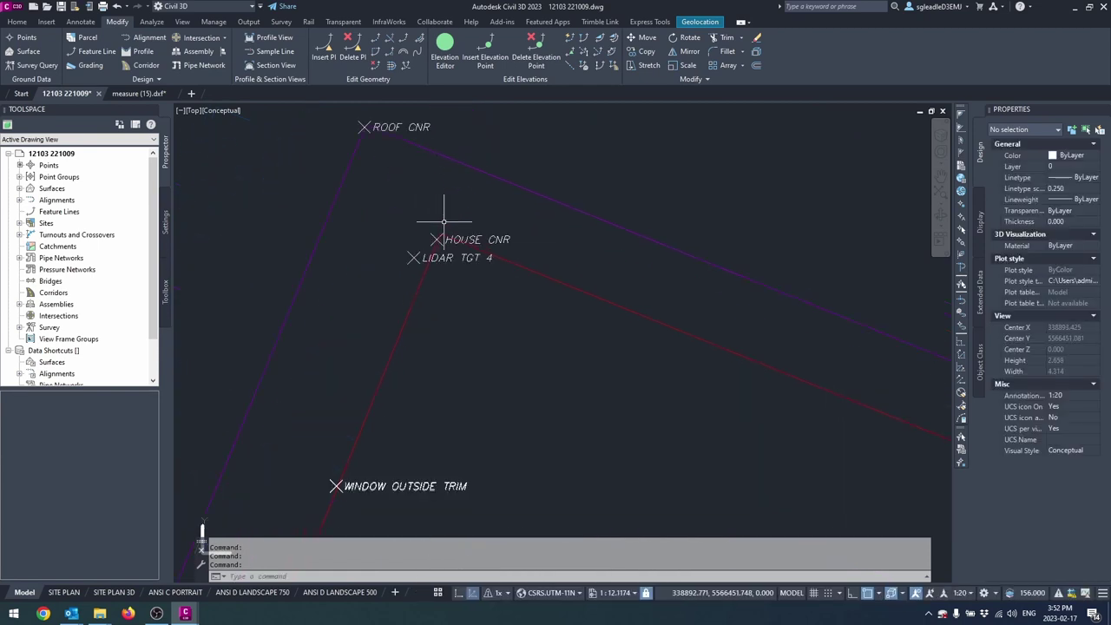
pyautogui.moveTo(450, 242)
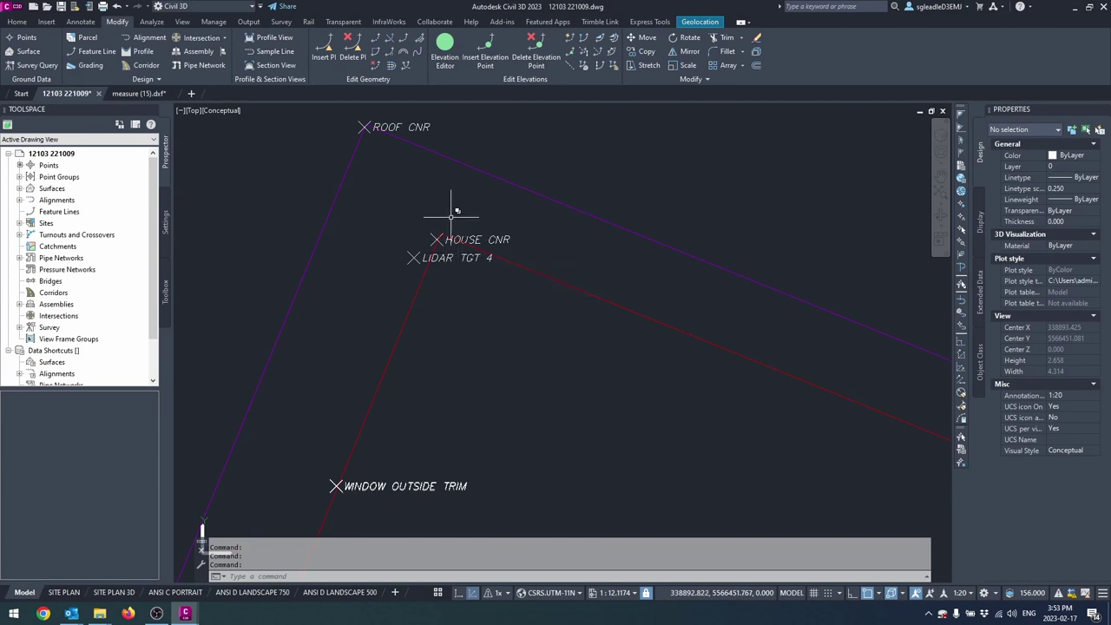
pyautogui.scroll(3, 436, 230)
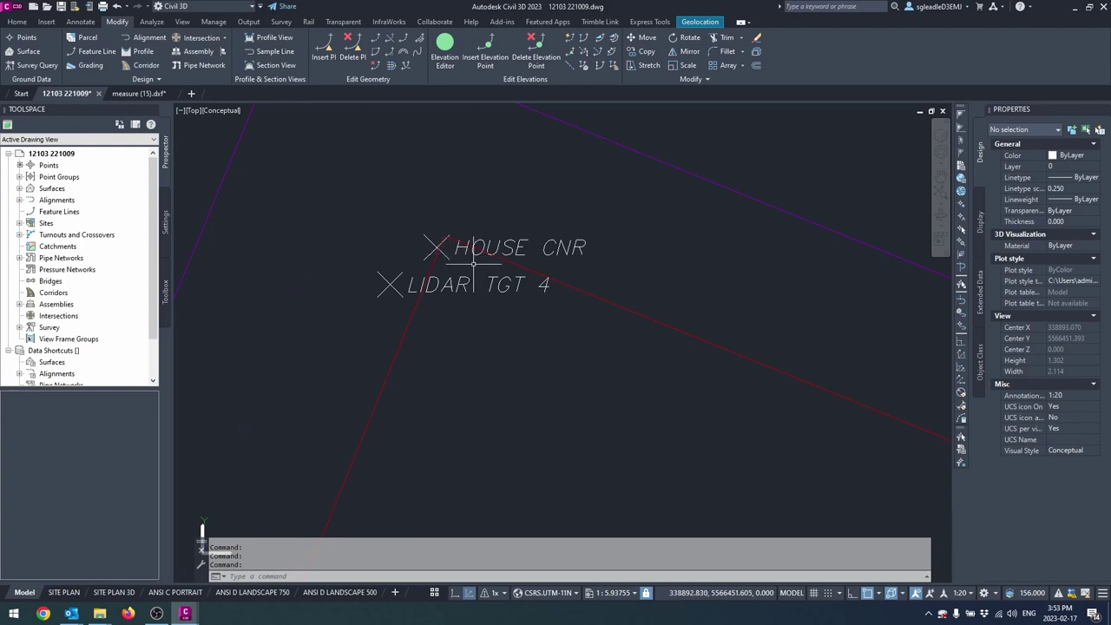
pyautogui.scroll(-5, 462, 247)
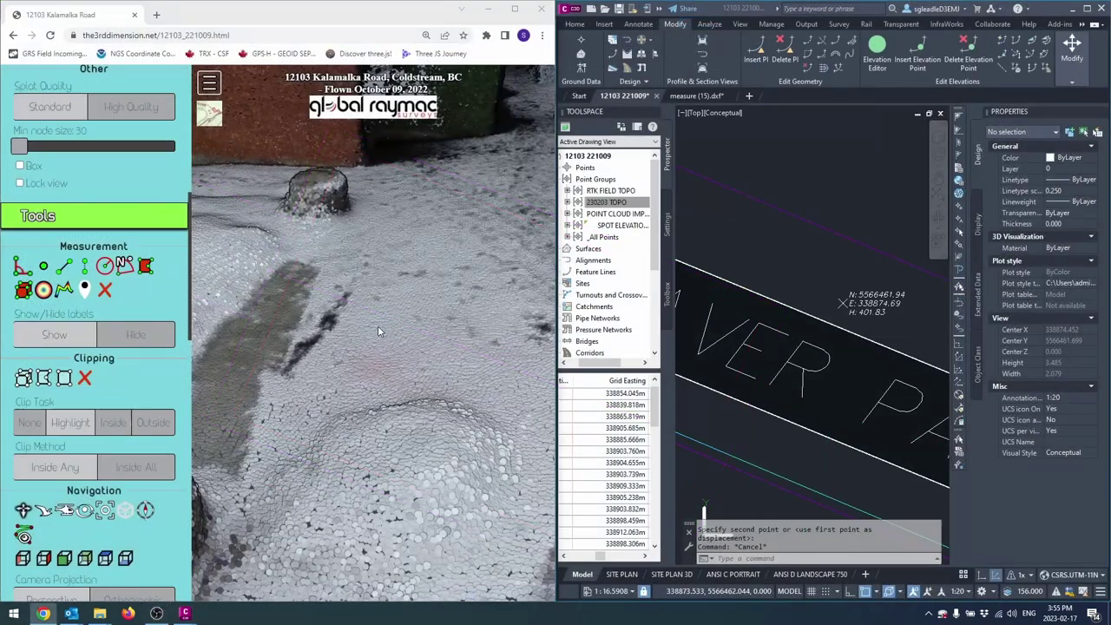
pyautogui.scroll(-3, 375, 324)
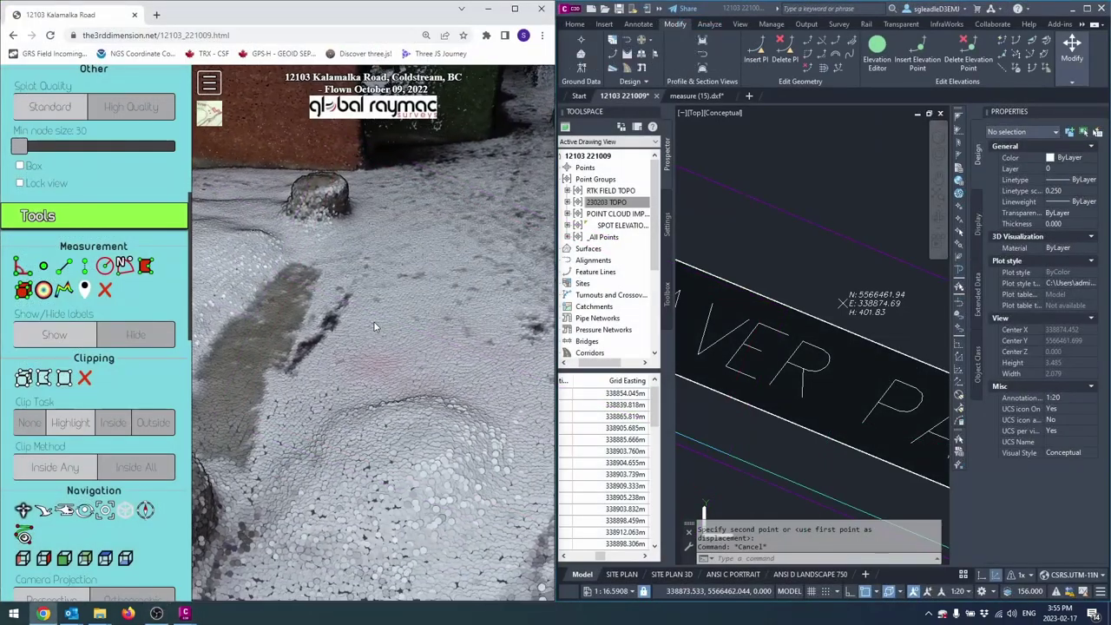
pyautogui.moveTo(370, 334); pyautogui.dragTo(370, 340)
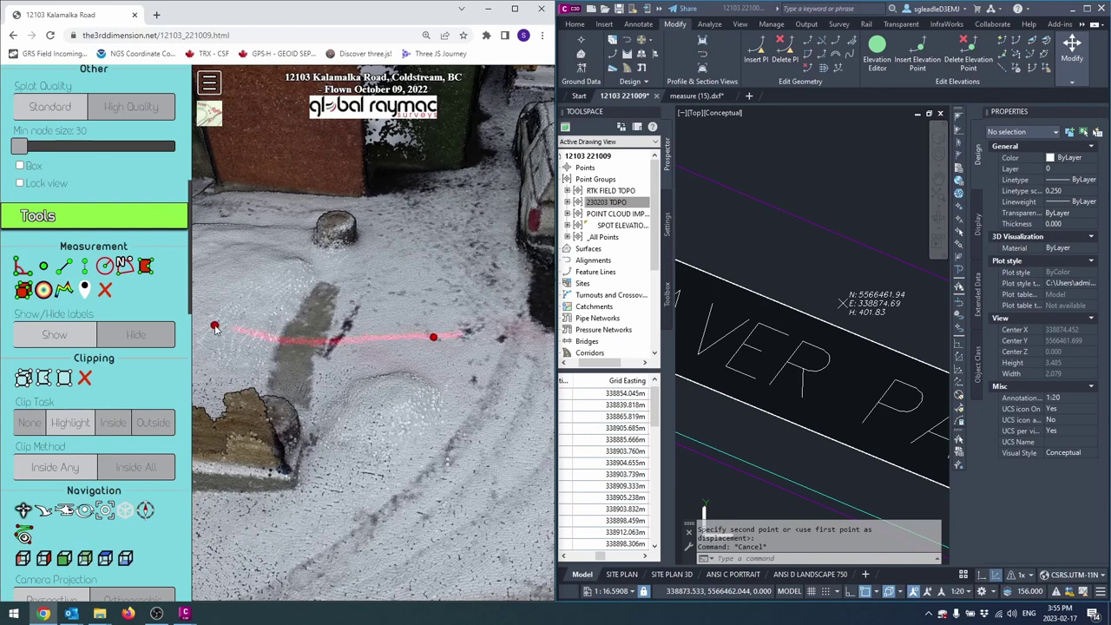
pyautogui.scroll(-3, 94, 335)
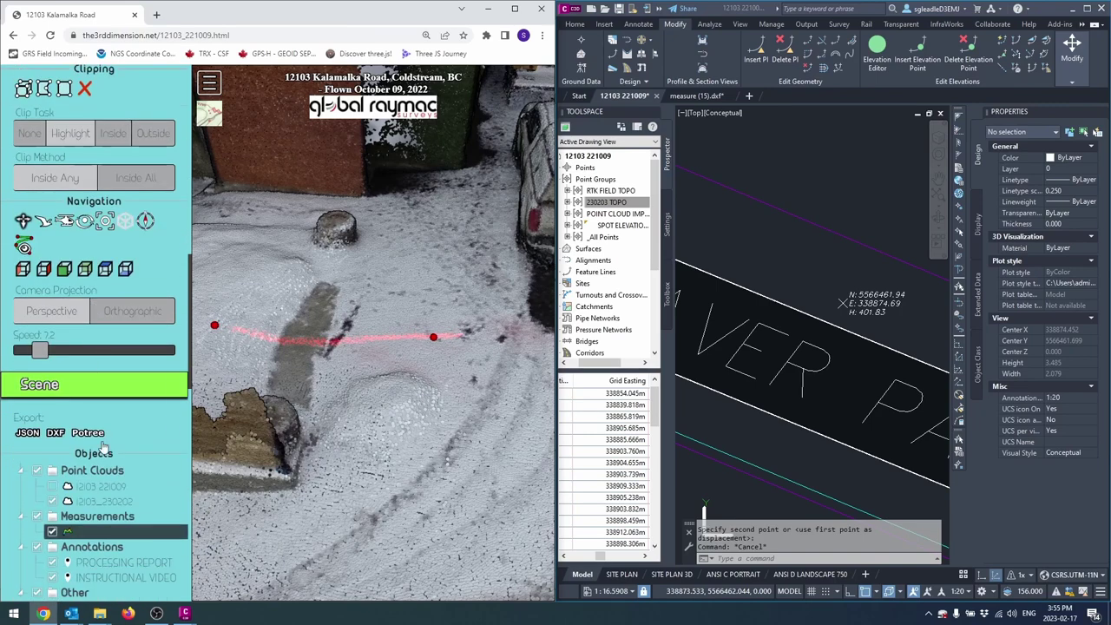
pyautogui.scroll(-1, 102, 447)
pyautogui.scroll(-5, 814, 362)
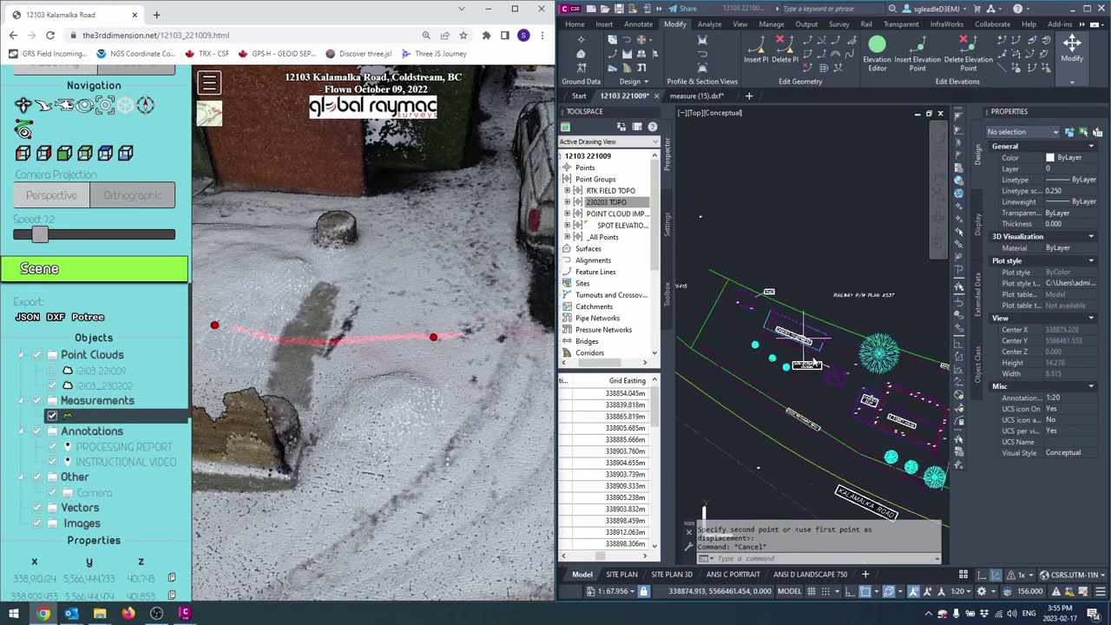
# Locate the surveyed spot elevation point along the garage's north edge in the Civil 3D drawing.
pyautogui.moveTo(814, 363); pyautogui.dragTo(680, 287, button='middle')
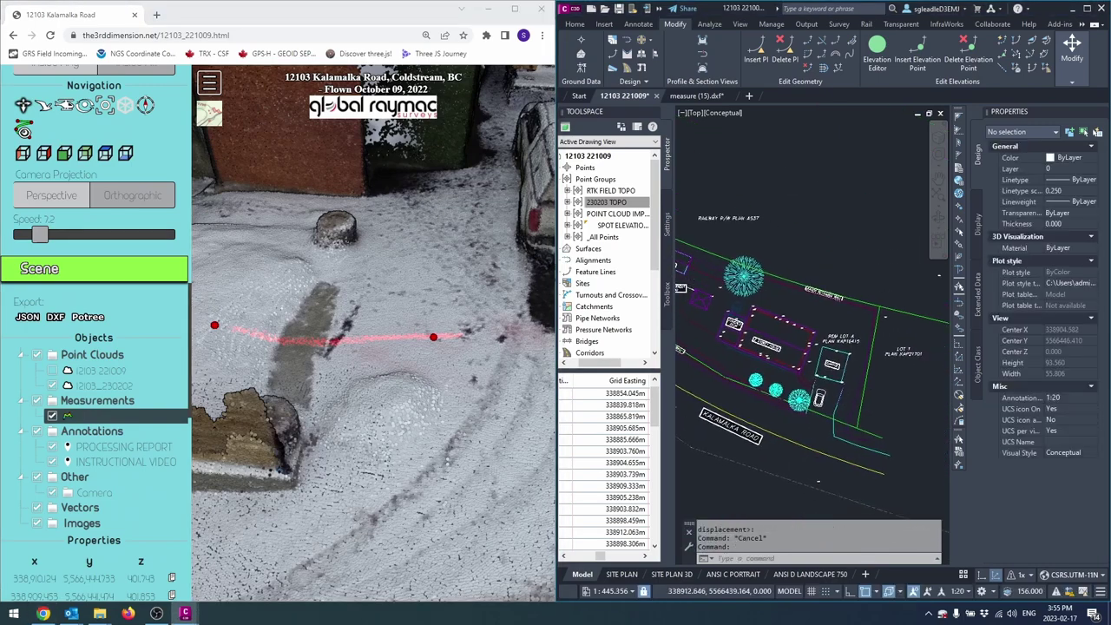
pyautogui.scroll(15, 681, 287)
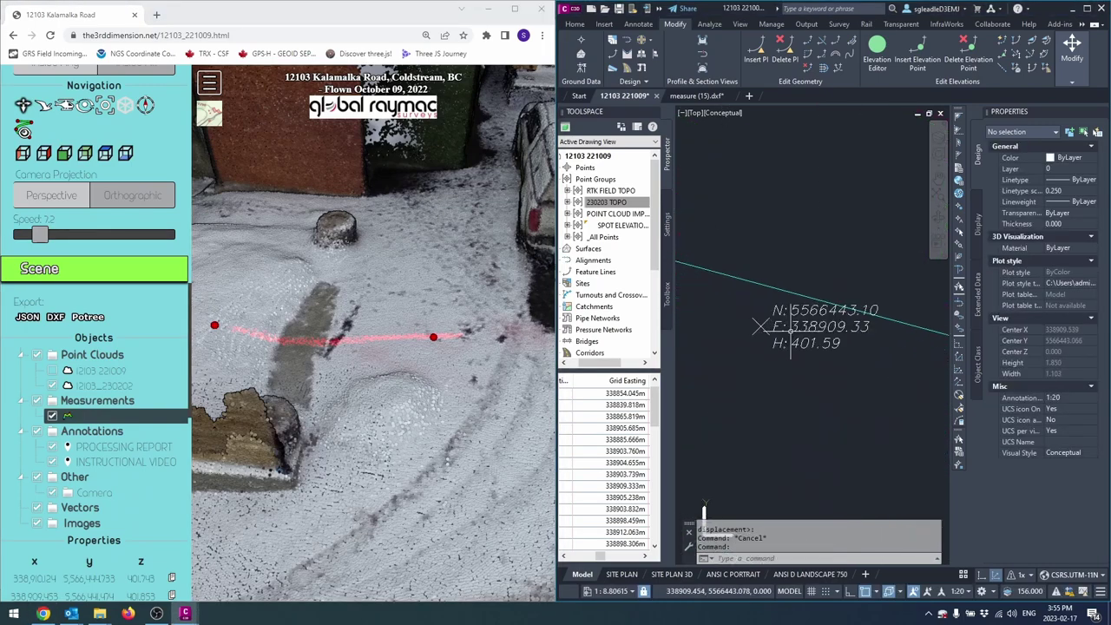
pyautogui.scroll(-1, 791, 342)
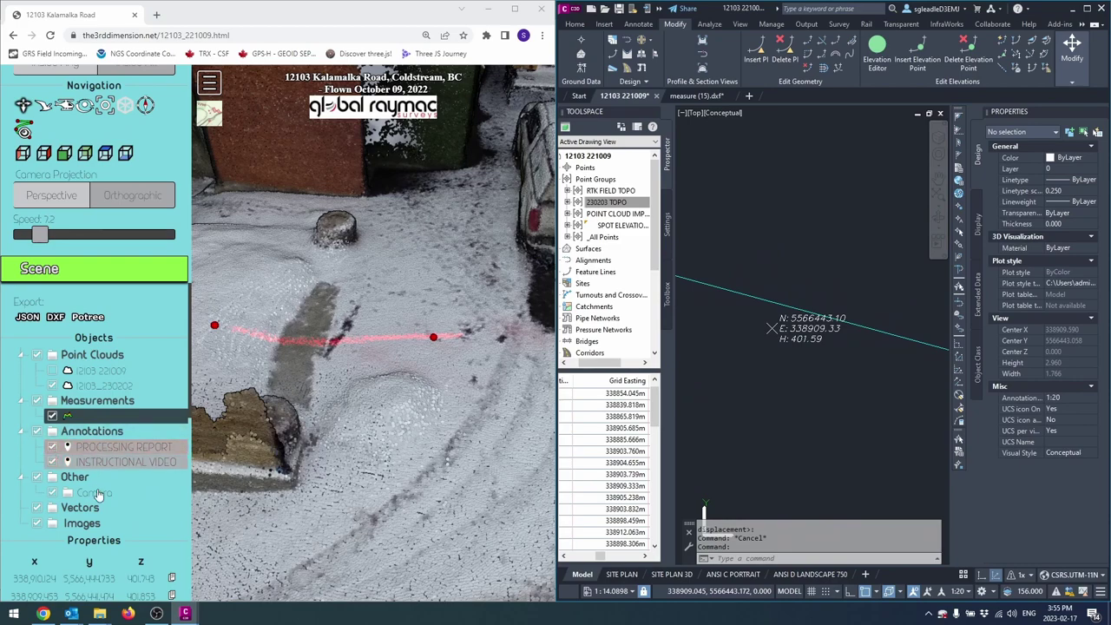
# Show the 2D height profile in the point cloud viewer and read the elevation on its flat section over the bare strip.
pyautogui.scroll(-3, 104, 451)
pyautogui.click(111, 520)
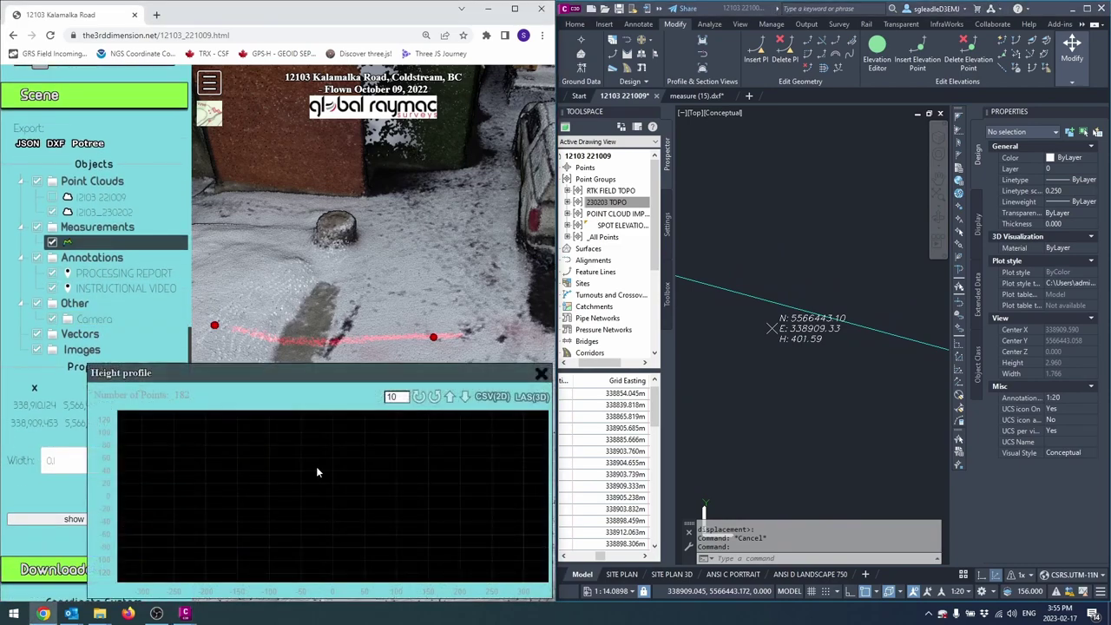
pyautogui.moveTo(360, 508)
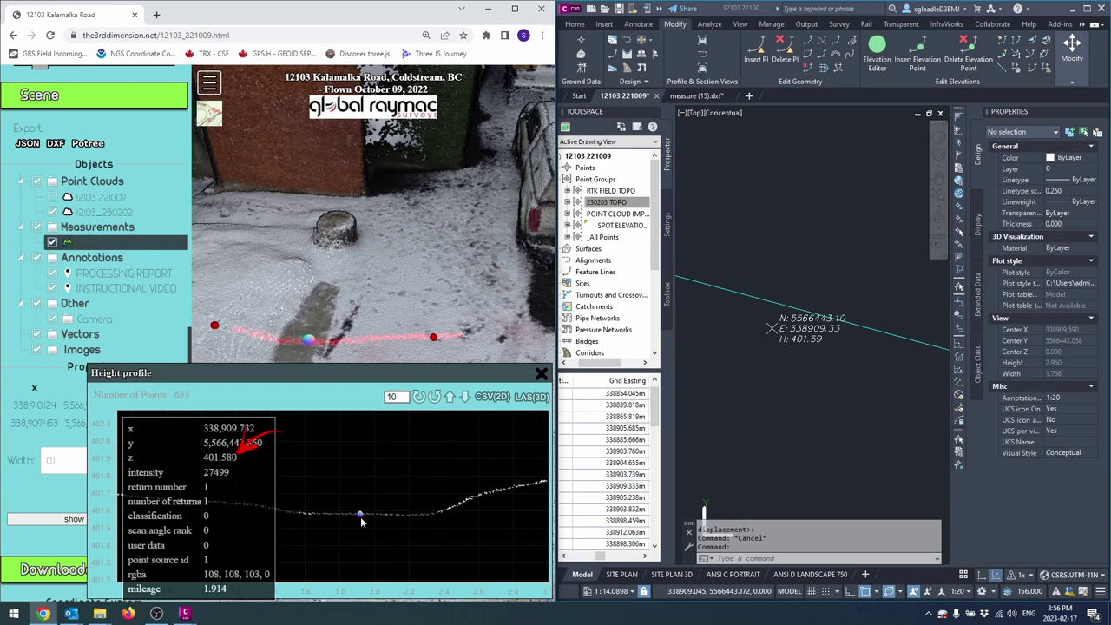
# Inspect the point elevation of the surveyed spot point at the garage's north edge in Civil 3D and deselect it.
pyautogui.click(768, 324)
pyautogui.press('Escape')
pyautogui.click(768, 328)
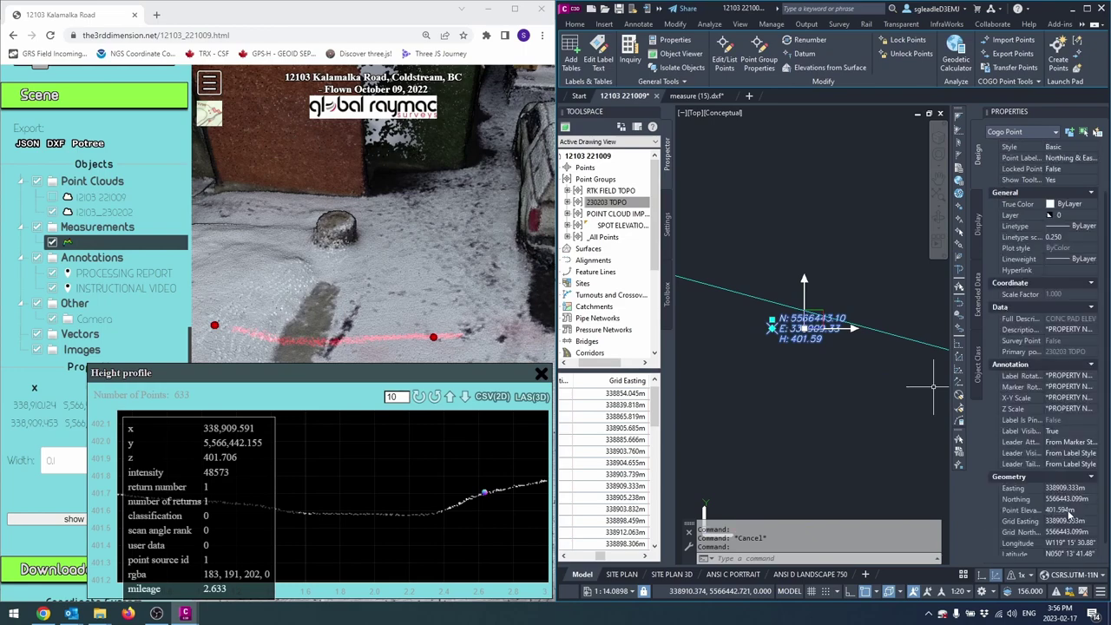
pyautogui.press('Escape')
# Find the covered paver patio in both the point cloud viewer and the Civil 3D drawing.
pyautogui.scroll(-5, 466, 276)
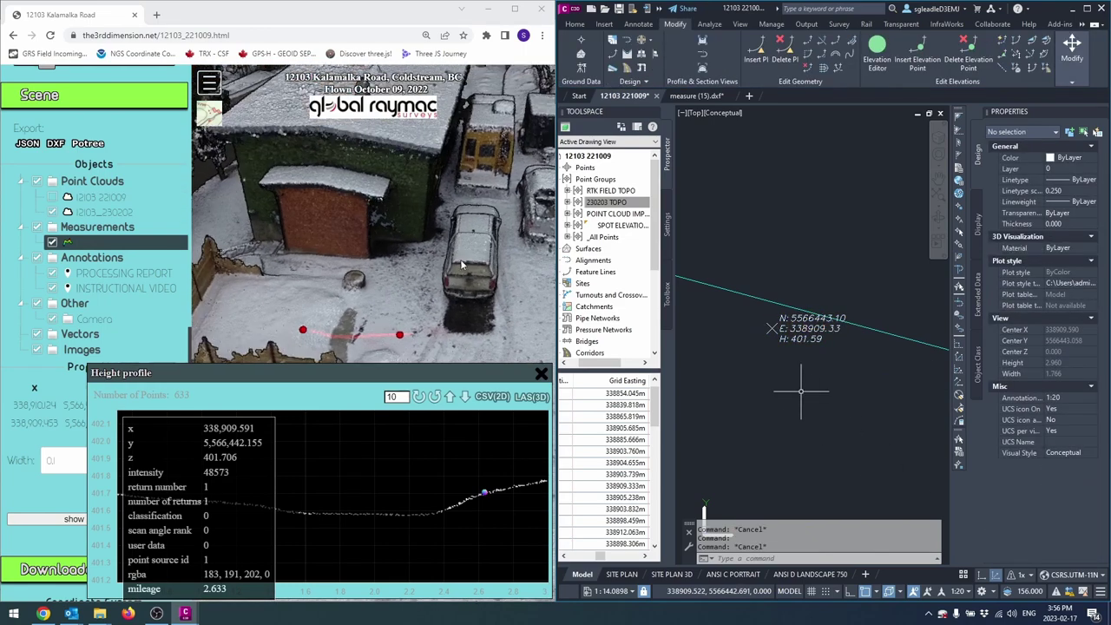
pyautogui.moveTo(461, 265); pyautogui.dragTo(457, 150)
pyautogui.scroll(6, 482, 109)
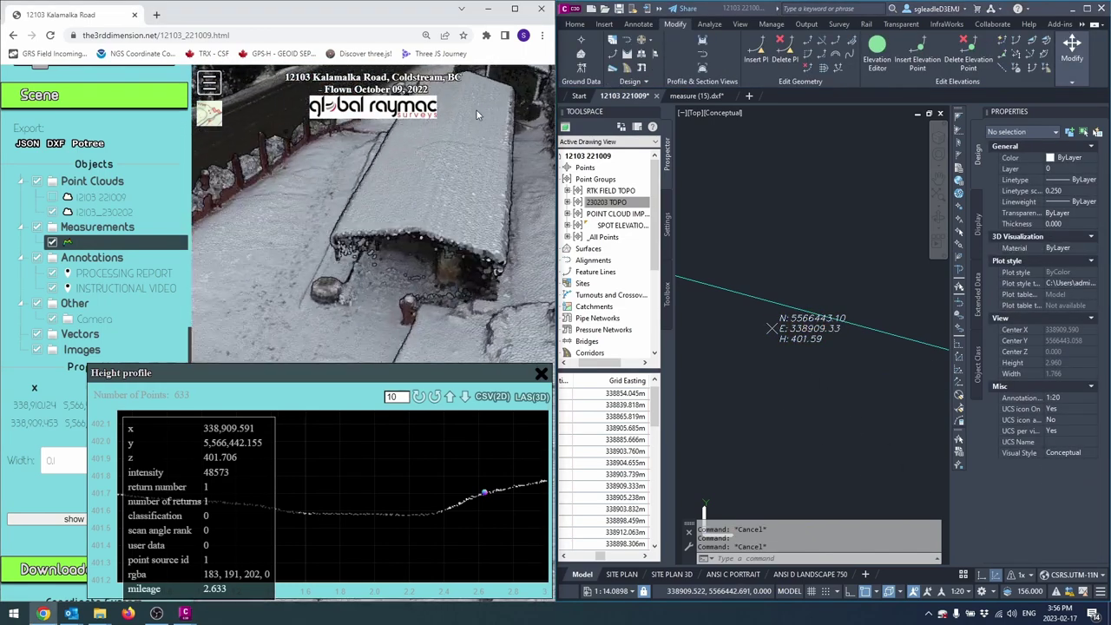
pyautogui.scroll(-12, 786, 250)
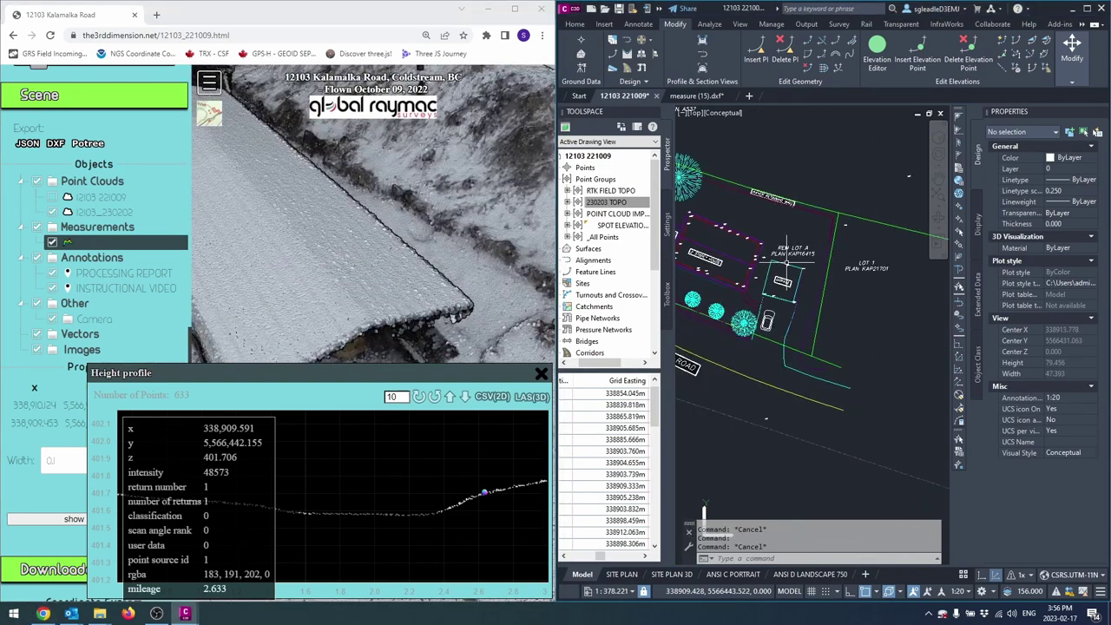
pyautogui.scroll(10, 799, 313)
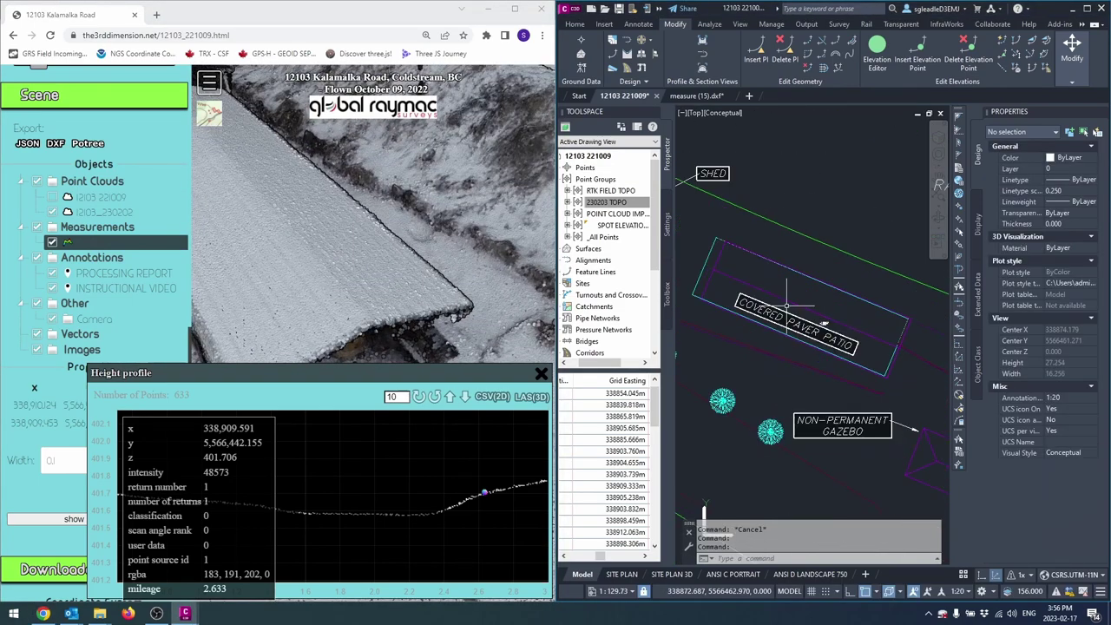
pyautogui.scroll(-5, 799, 312)
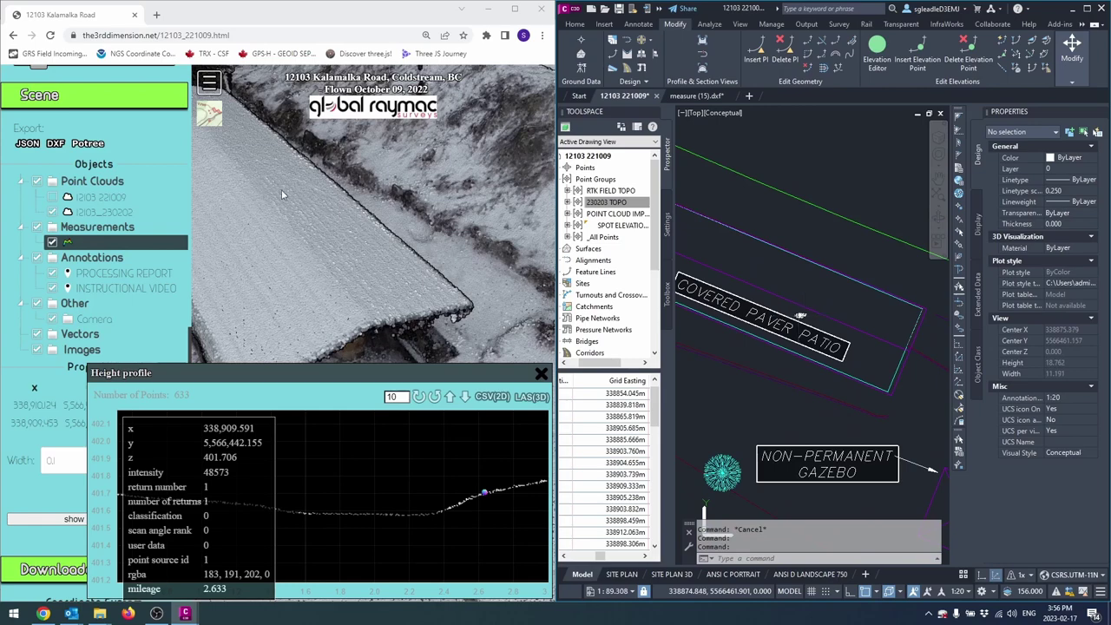
pyautogui.click(307, 219)
pyautogui.scroll(-2, 312, 224)
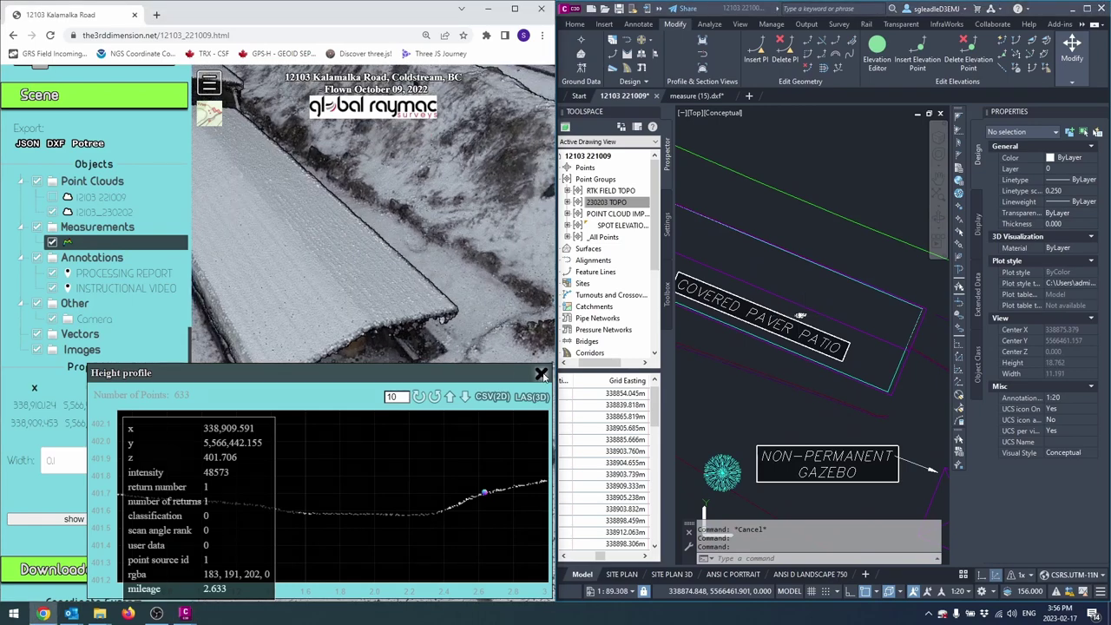
# Close the height profile and examine the covered patio in the point cloud from above and from its open end.
pyautogui.click(542, 374)
pyautogui.moveTo(317, 330); pyautogui.dragTo(362, 282)
pyautogui.scroll(2, 409, 248)
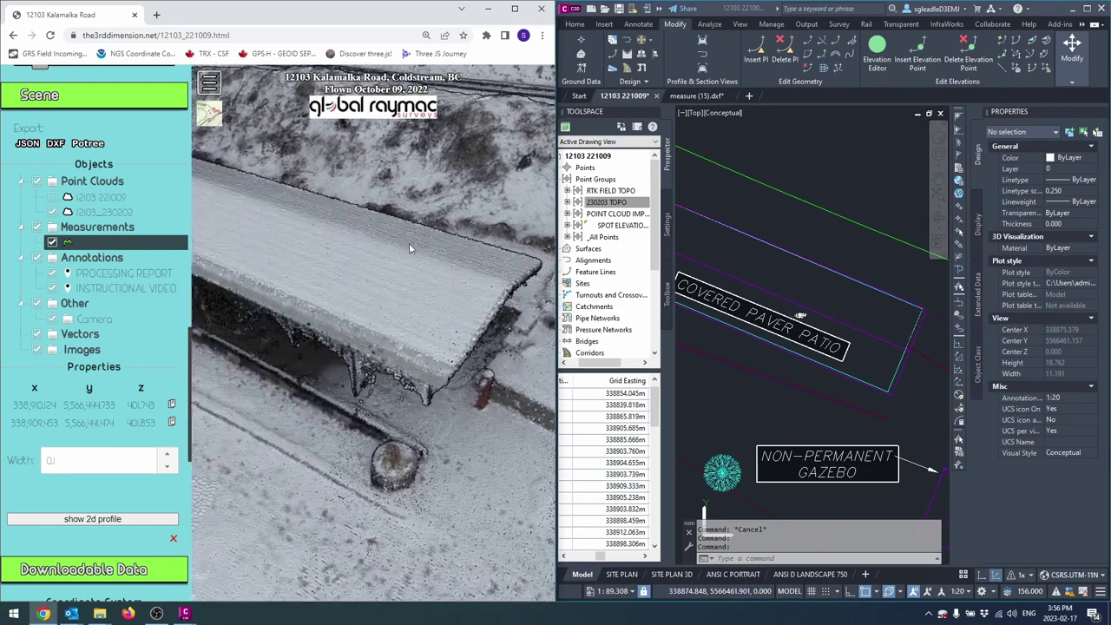
pyautogui.moveTo(408, 243); pyautogui.dragTo(332, 308)
pyautogui.scroll(3, 152, 226)
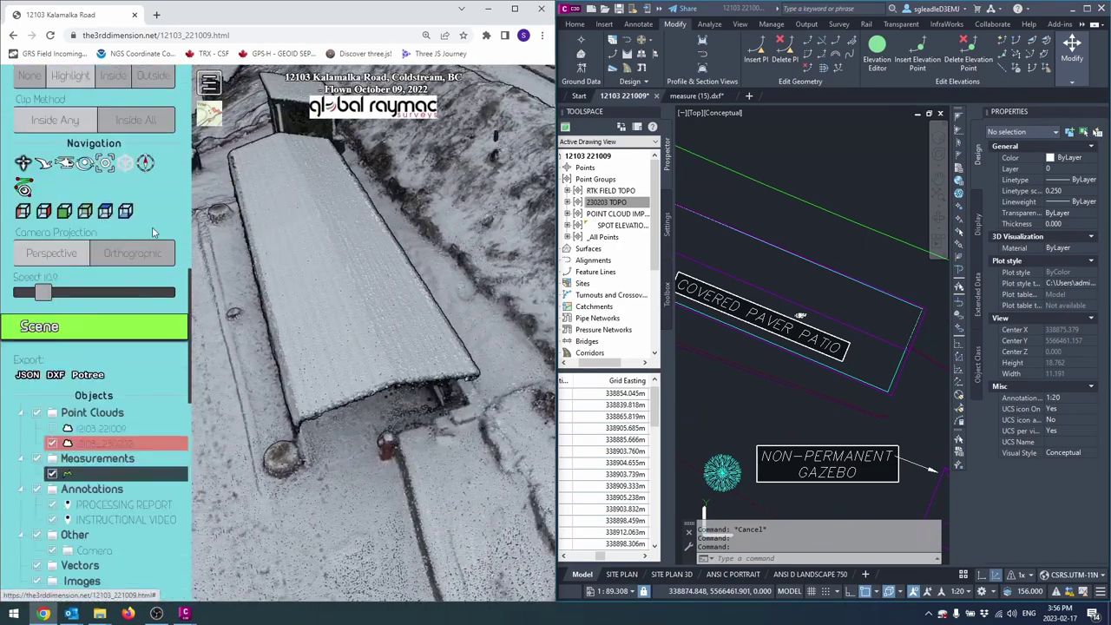
pyautogui.moveTo(440, 342); pyautogui.dragTo(401, 283)
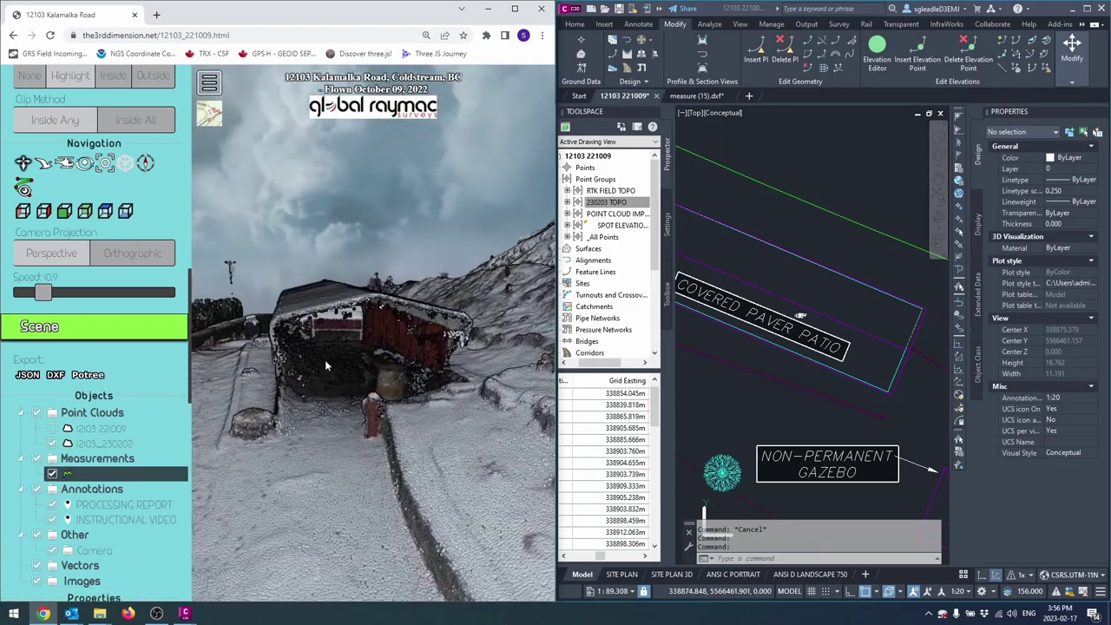
pyautogui.moveTo(337, 379); pyautogui.dragTo(305, 335)
# Draw a height profile across the covered patio roof from the ground on one side to the hillside, and view its properties.
pyautogui.scroll(3, 69, 156)
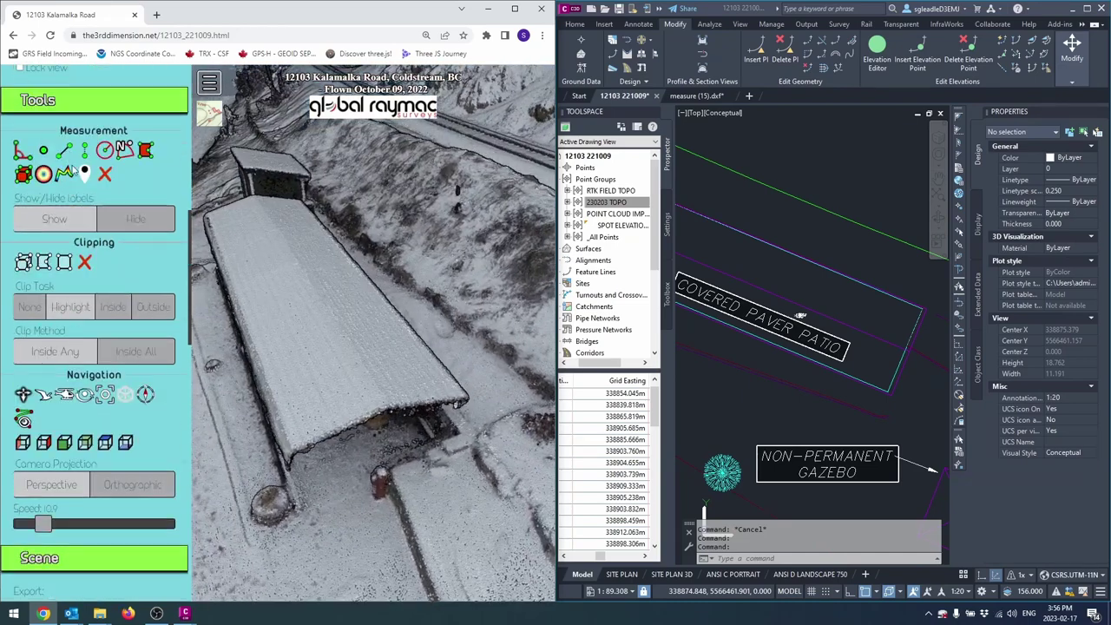
pyautogui.click(475, 260)
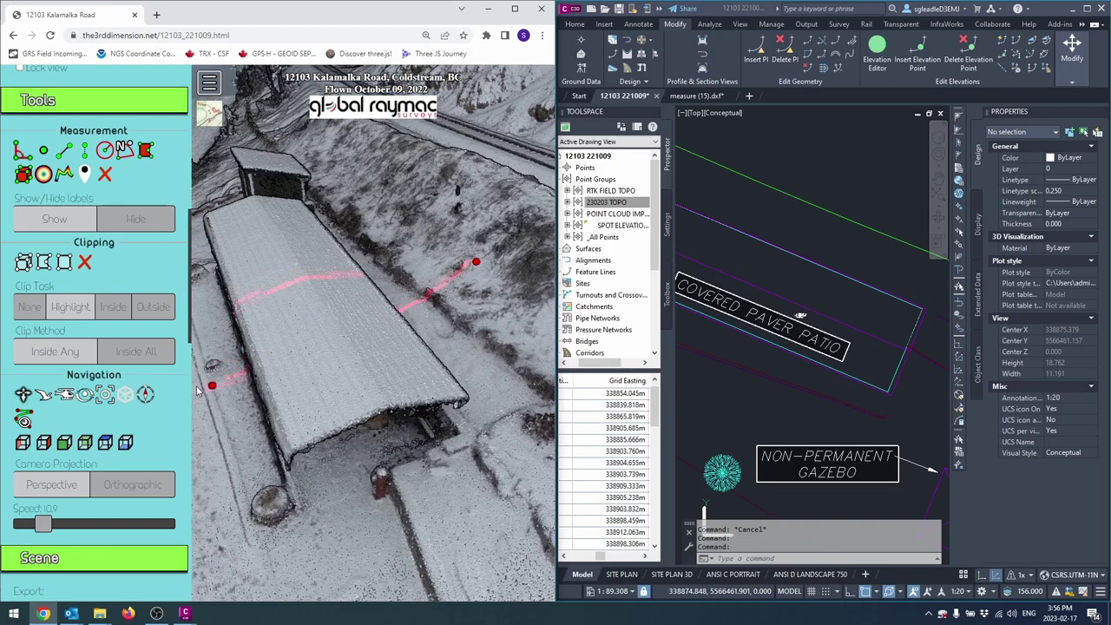
pyautogui.scroll(-5, 113, 361)
pyautogui.scroll(-1, 111, 521)
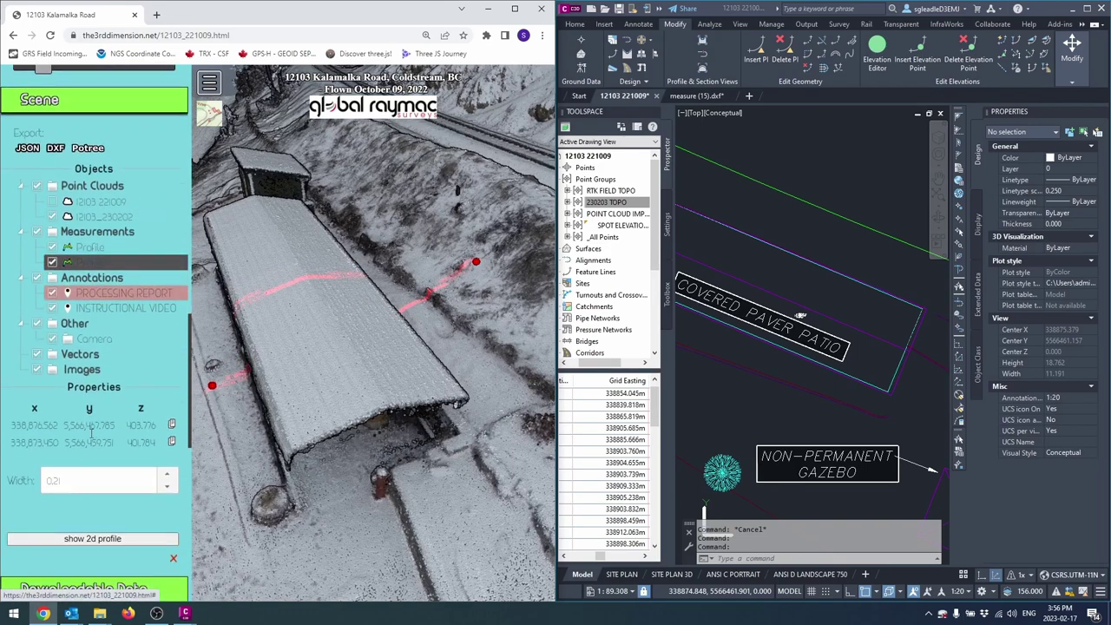
# Show the 2D height profile across the covered patio and read the elevation of a ground point beneath the roof.
pyautogui.click(109, 532)
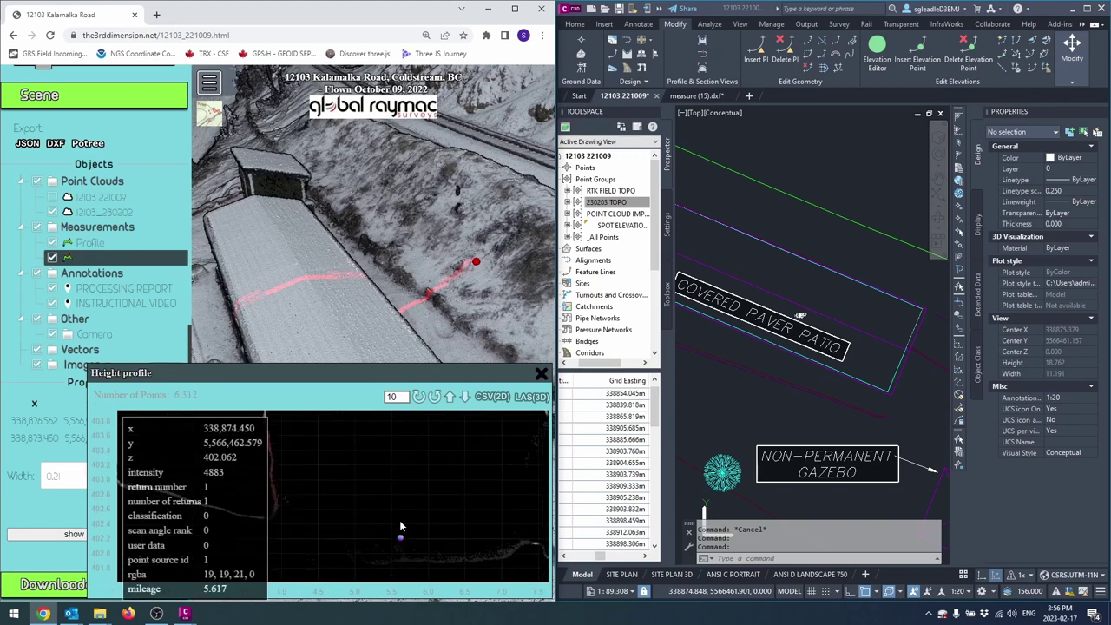
pyautogui.rightClick(410, 479)
pyautogui.click(384, 477)
pyautogui.scroll(6, 405, 501)
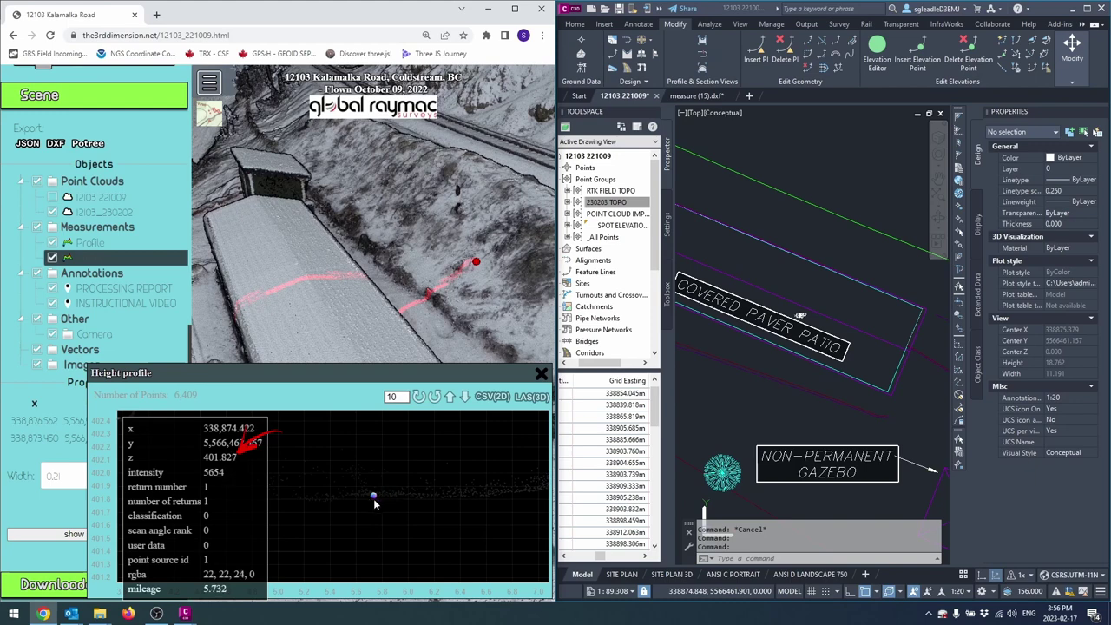
pyautogui.scroll(-2, 374, 499)
# Inspect the point elevation of the surveyed spot point on the covered paver patio in Civil 3D and deselect it.
pyautogui.scroll(8, 785, 347)
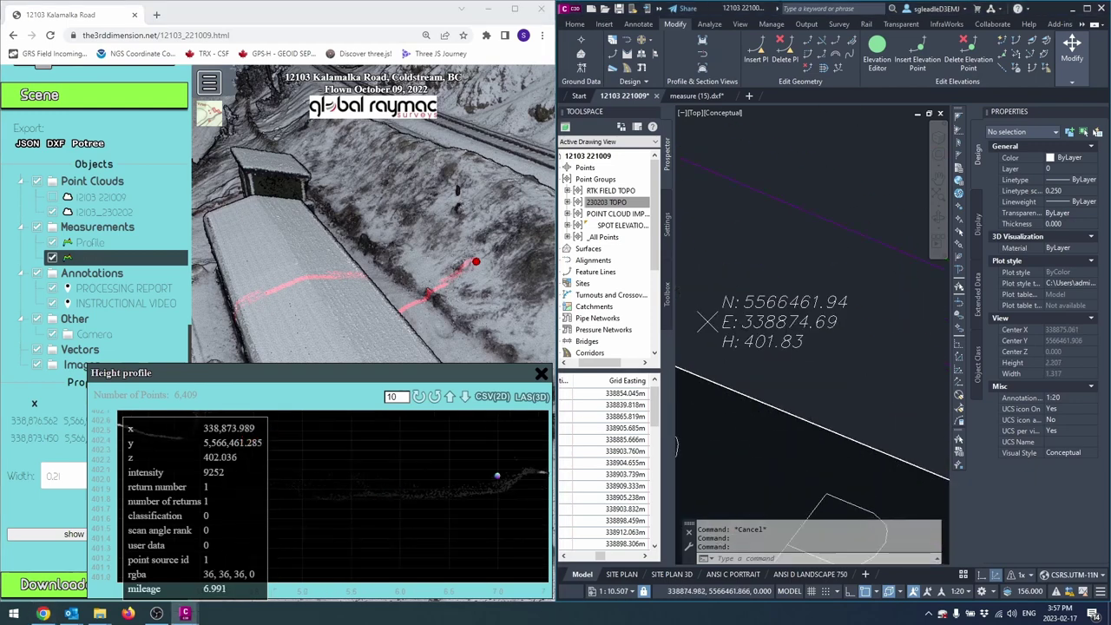
pyautogui.click(785, 348)
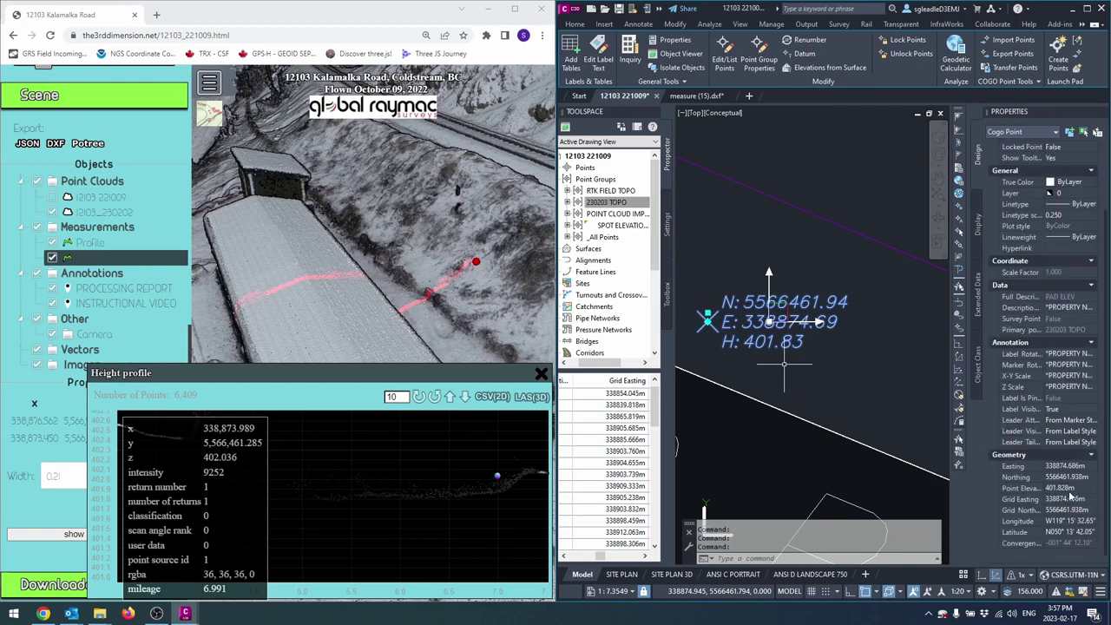
pyautogui.press('Escape')
pyautogui.scroll(-2, 460, 265)
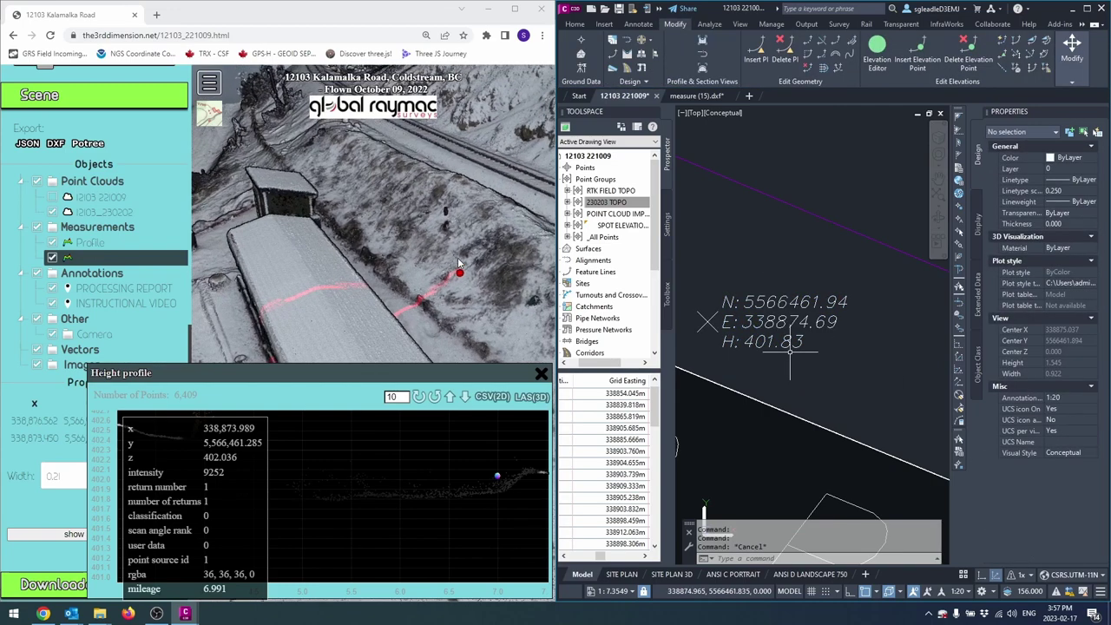
# Examine the covered patio and its profile line in the point cloud from the yard side and from the open end.
pyautogui.moveTo(458, 262); pyautogui.dragTo(438, 232)
pyautogui.scroll(-2, 434, 252)
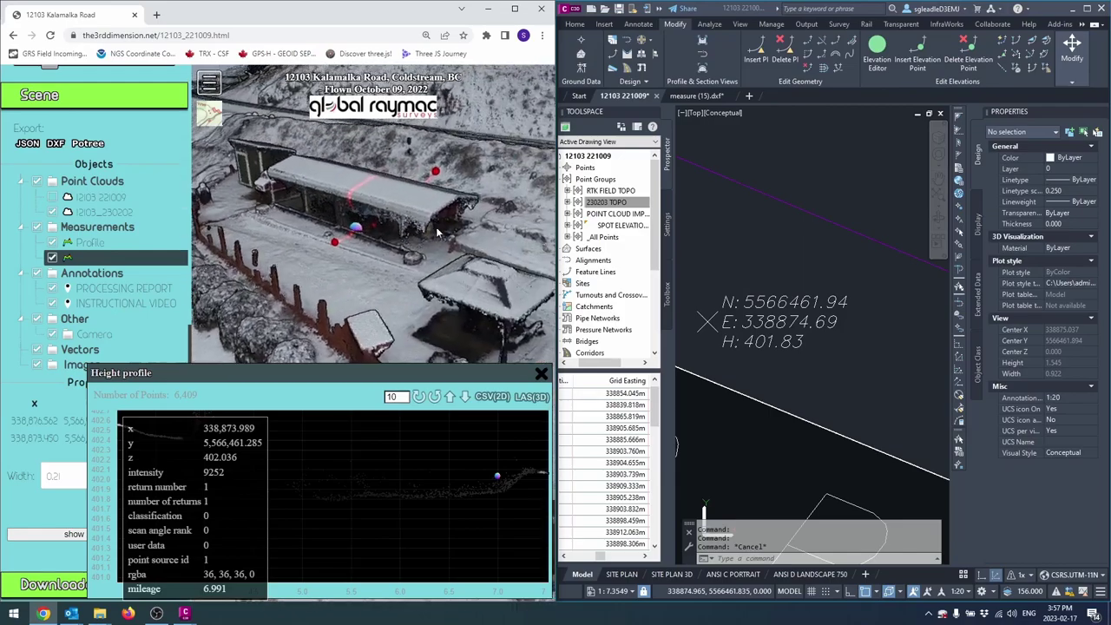
pyautogui.scroll(7, 375, 223)
pyautogui.scroll(-3, 368, 260)
pyautogui.moveTo(367, 262); pyautogui.dragTo(453, 267, button='right')
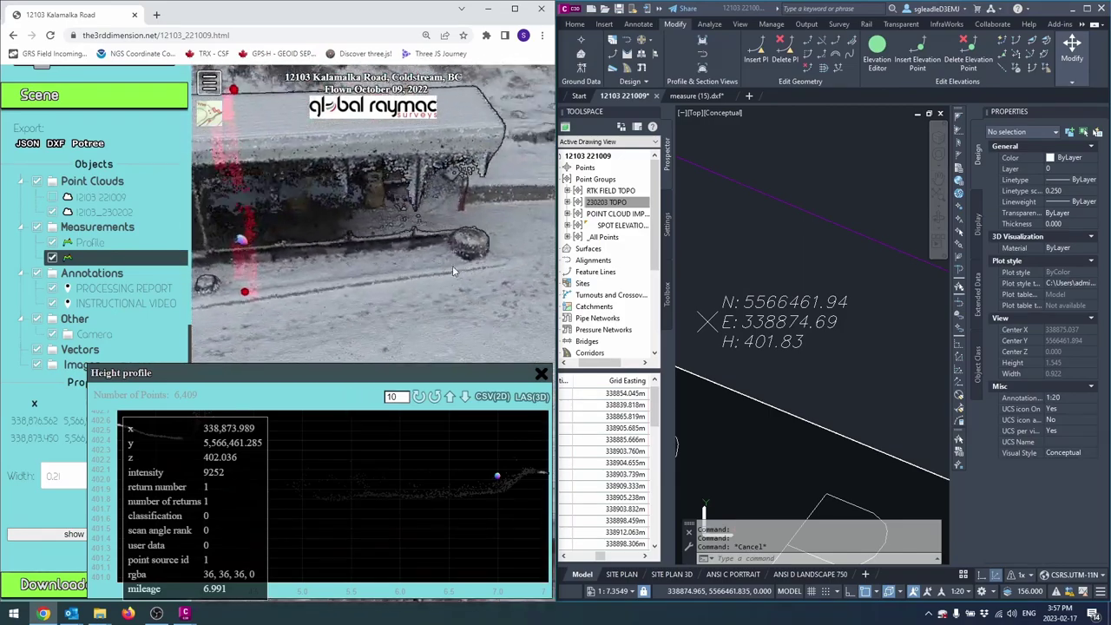
pyautogui.moveTo(452, 270); pyautogui.dragTo(426, 243)
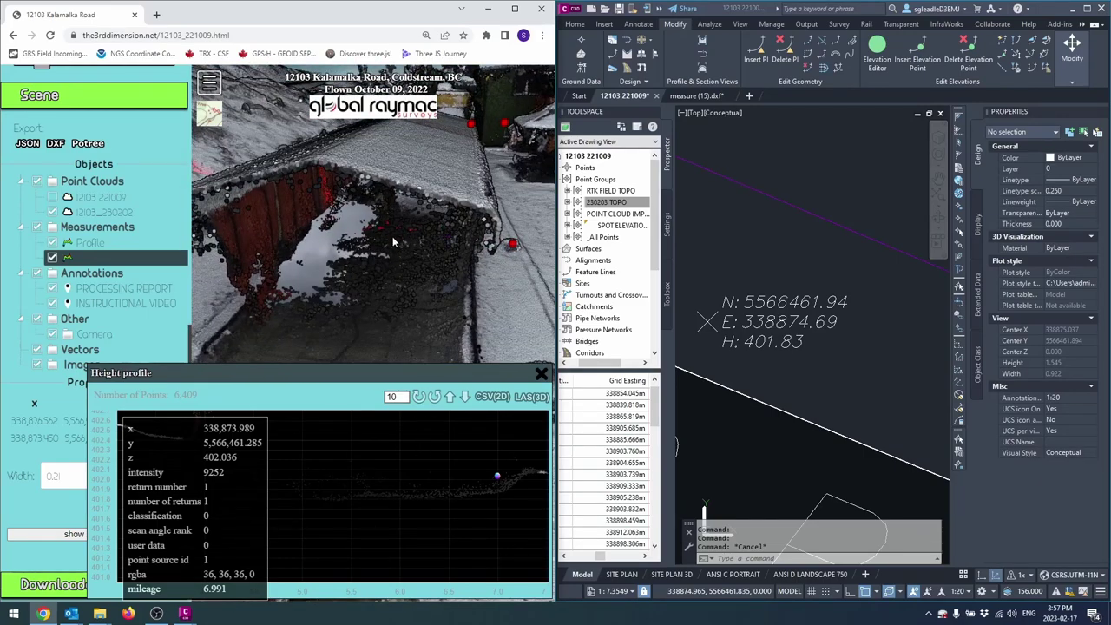
# Read the elevations of further paver surface points in the patio's height profile and close the profile.
pyautogui.scroll(-3, 401, 477)
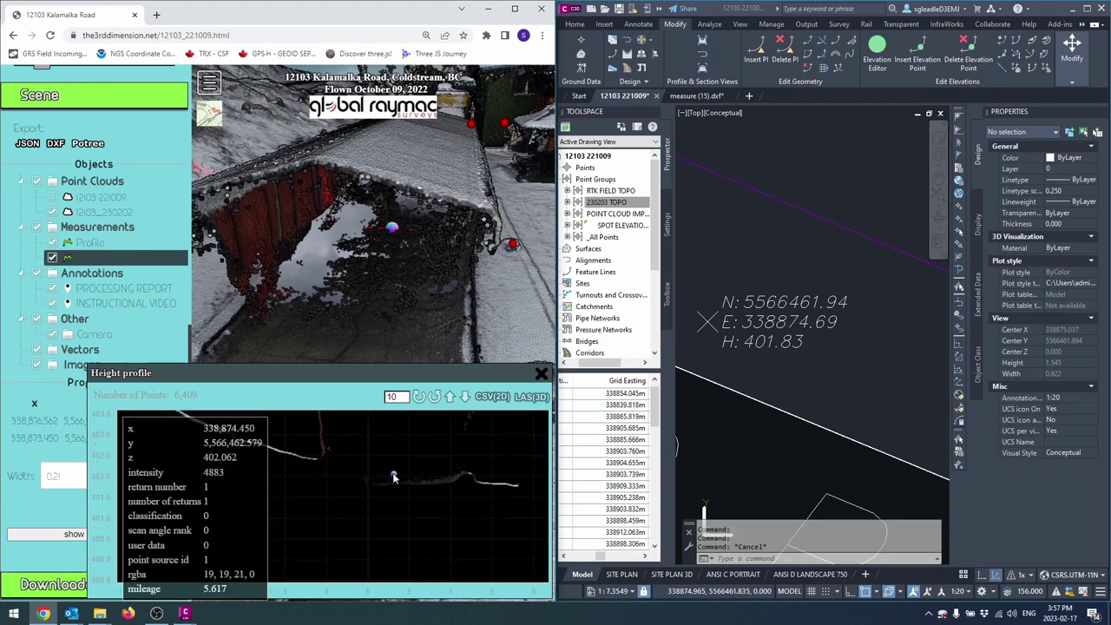
pyautogui.scroll(3, 398, 477)
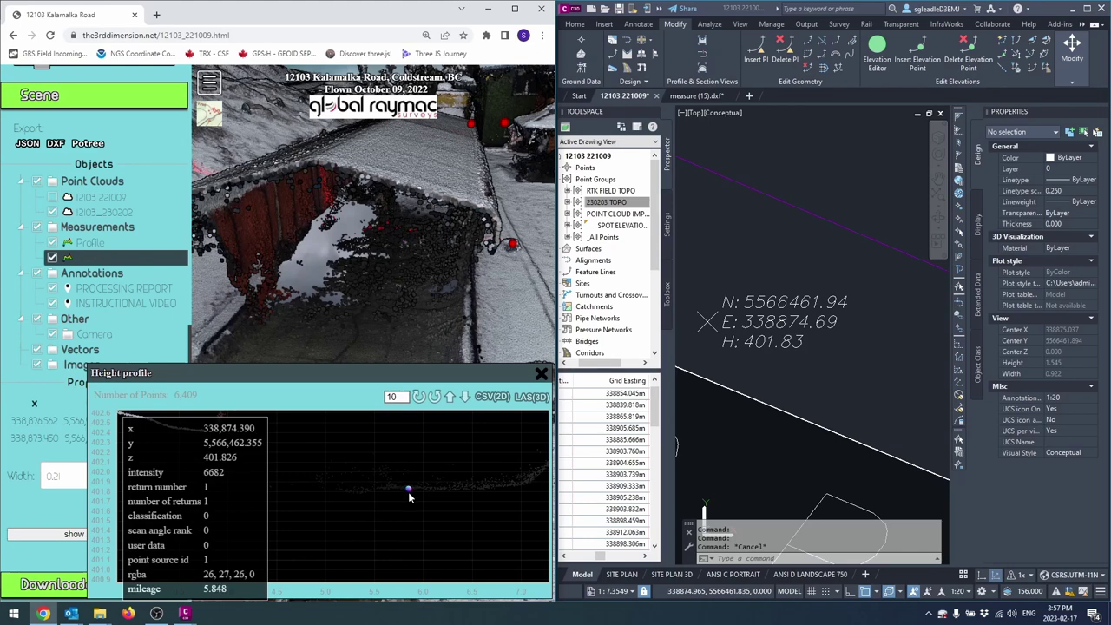
pyautogui.scroll(2, 410, 496)
pyautogui.scroll(1, 415, 493)
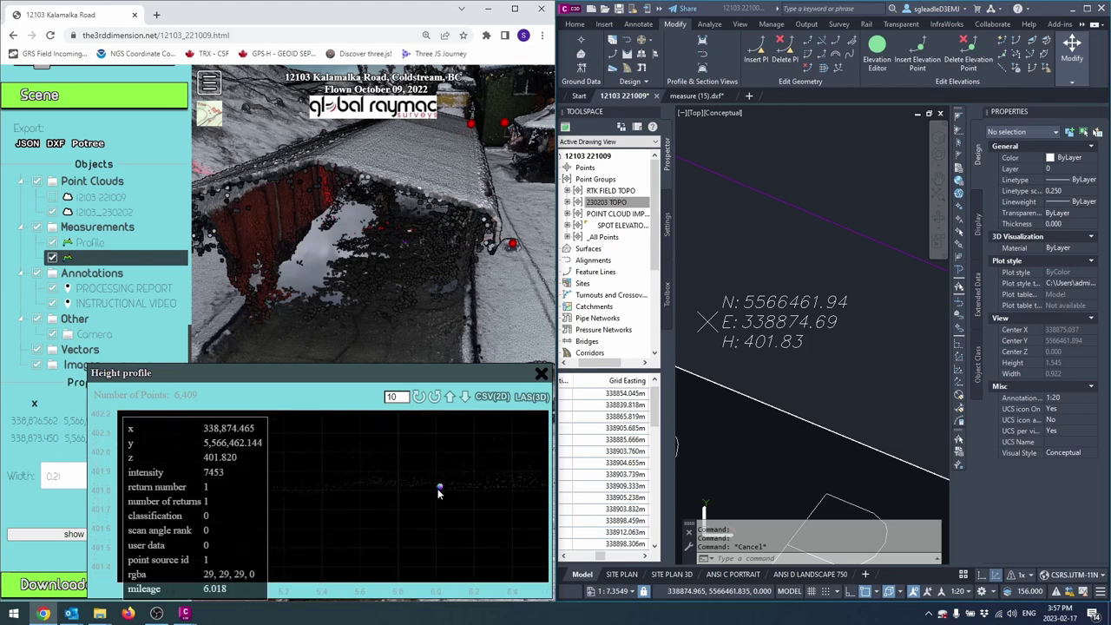
pyautogui.click(541, 373)
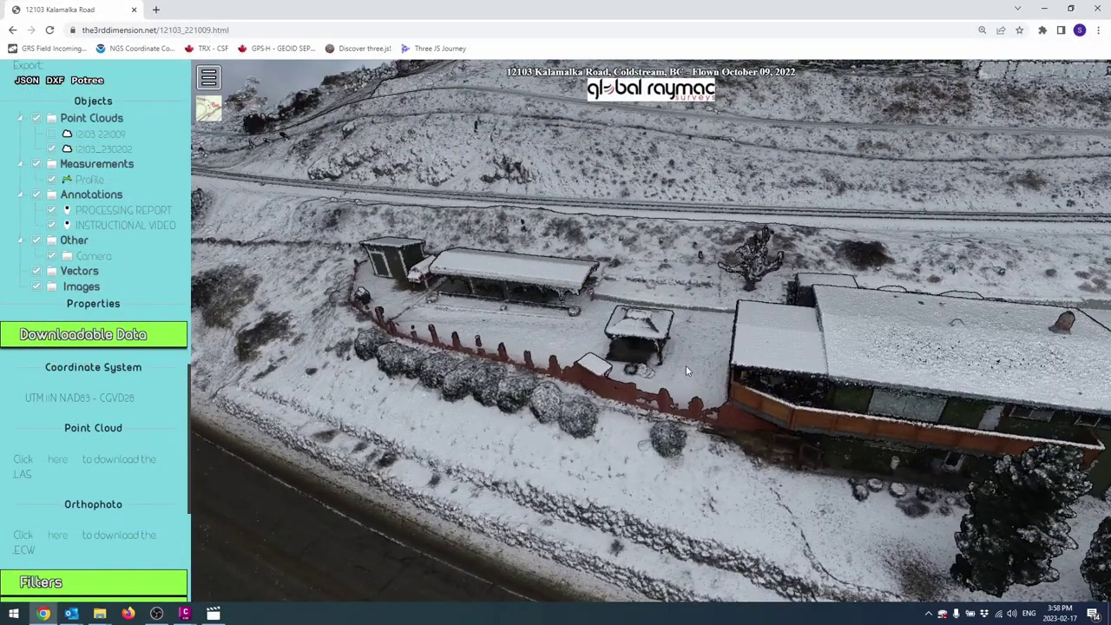
# Survey the whole property in the point cloud, from the patio and gazebo around to the house and parked vehicles.
pyautogui.moveTo(685, 366)
pyautogui.mouseDown()
pyautogui.moveTo(644, 374)
pyautogui.moveTo(677, 349)
pyautogui.mouseUp()
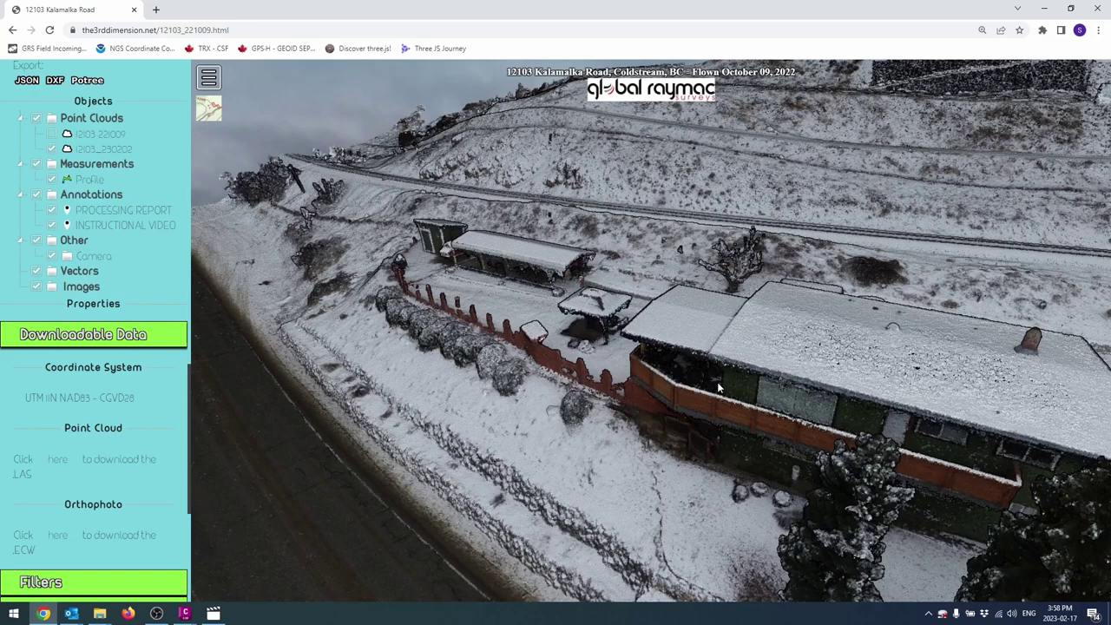
pyautogui.moveTo(718, 388); pyautogui.dragTo(584, 392)
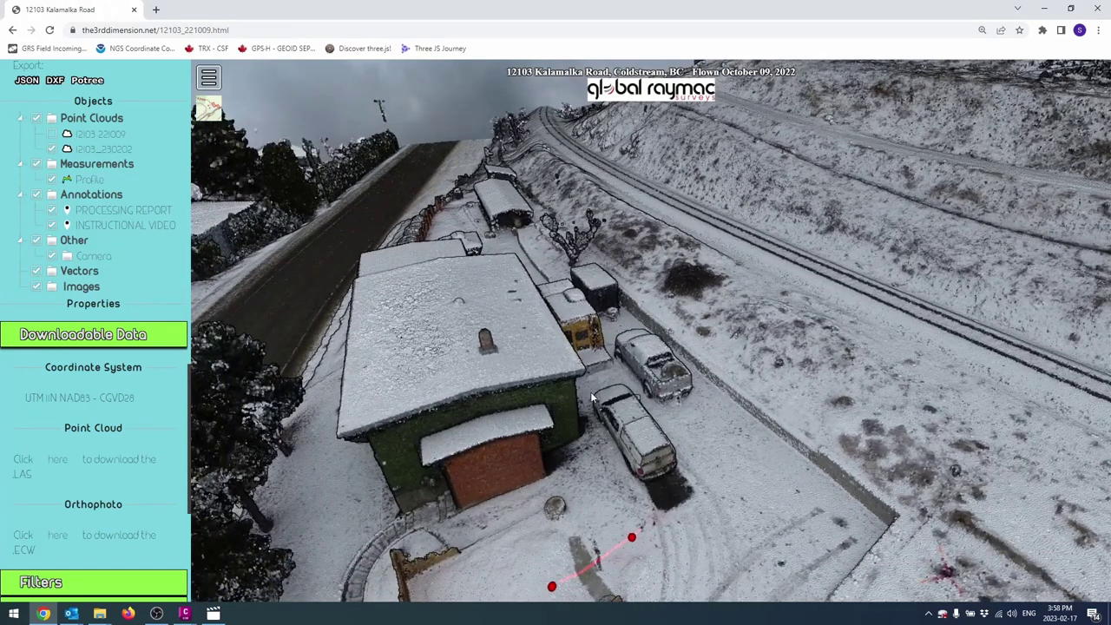
pyautogui.moveTo(622, 404); pyautogui.dragTo(602, 411)
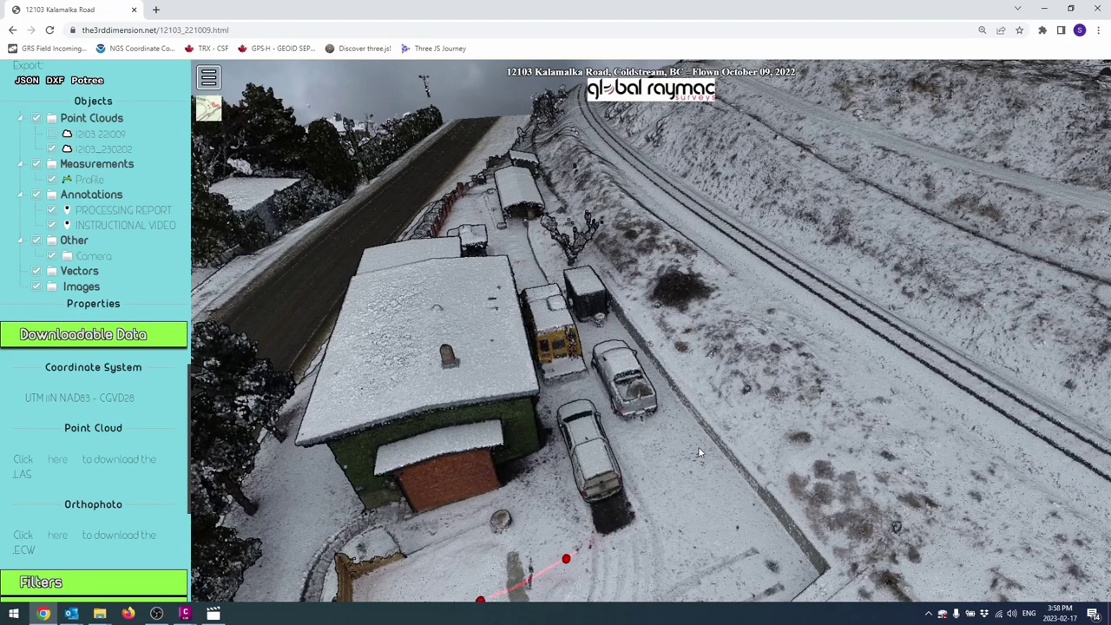
pyautogui.scroll(5, 690, 448)
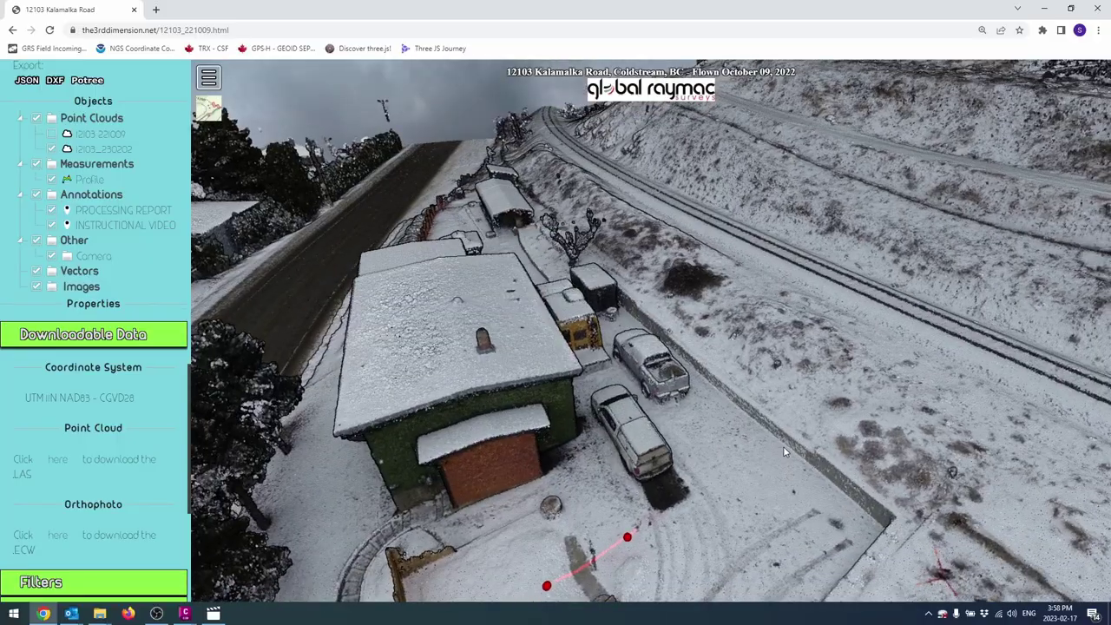
pyautogui.scroll(5, 783, 451)
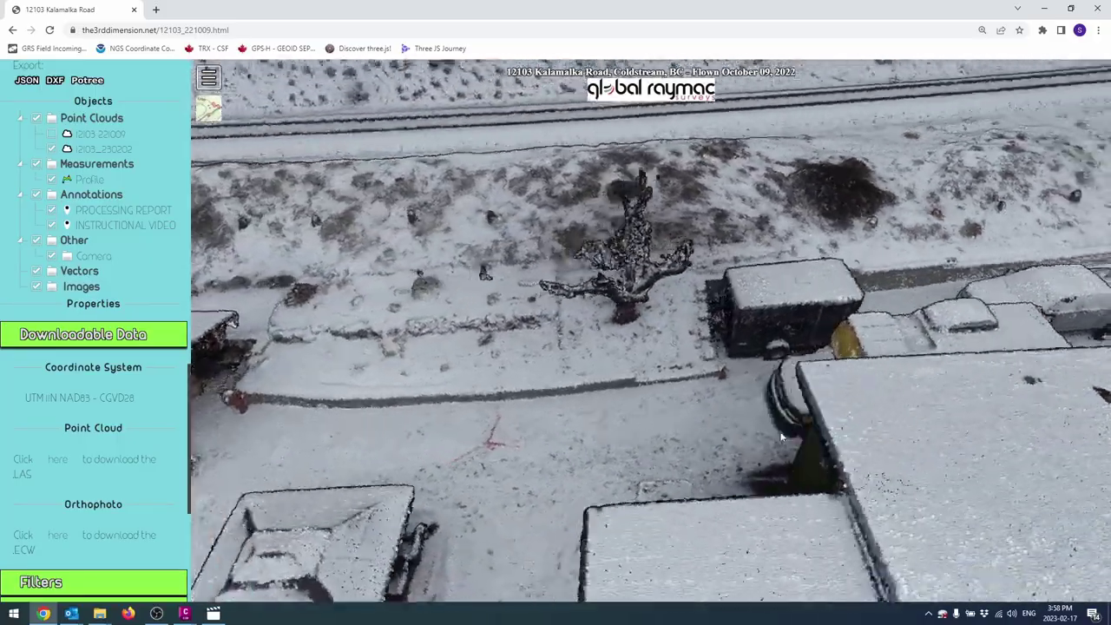
# Examine the point cloud coverage of the yard and beneath the covered patio roof from its open end.
pyautogui.moveTo(780, 436); pyautogui.dragTo(796, 435)
pyautogui.moveTo(682, 432); pyautogui.dragTo(717, 417, button='right')
pyautogui.moveTo(659, 429); pyautogui.dragTo(739, 426)
pyautogui.scroll(-6, 738, 426)
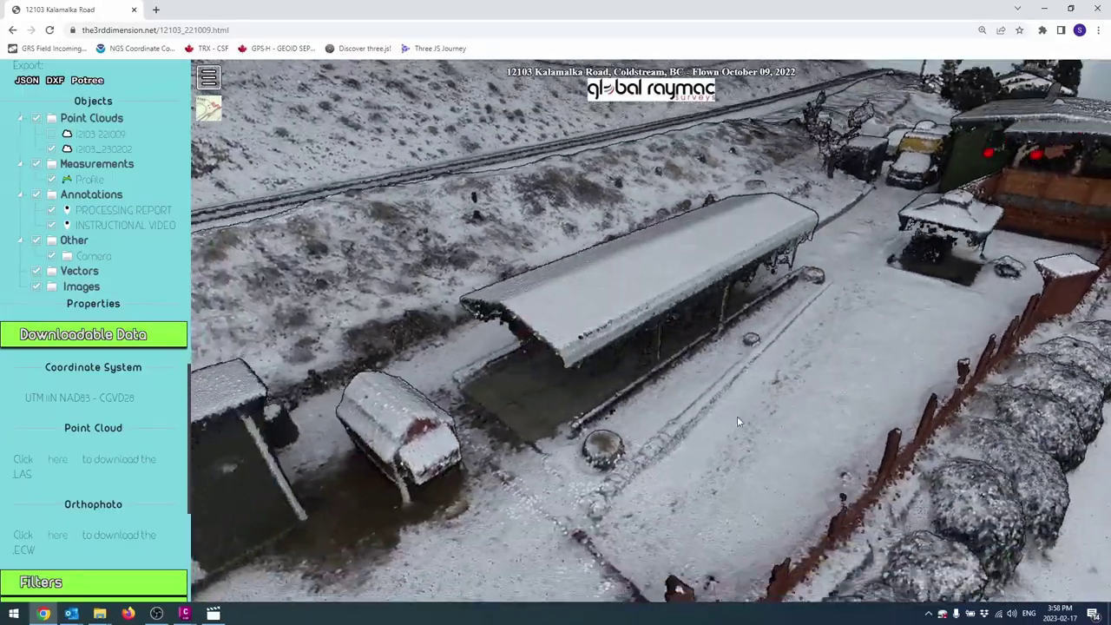
pyautogui.scroll(5, 768, 408)
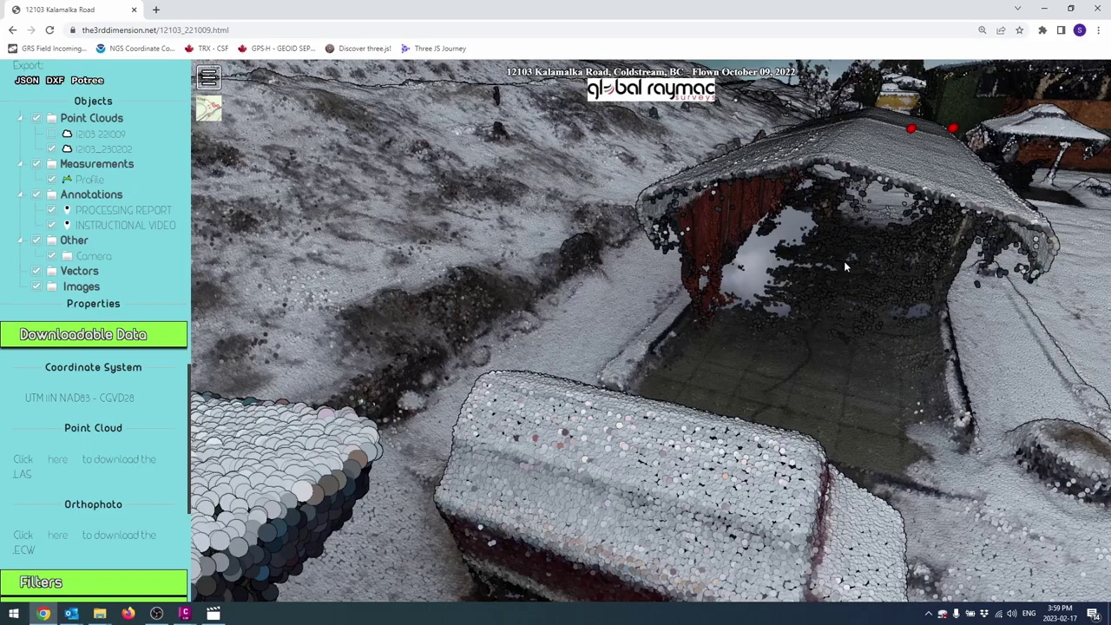
pyautogui.moveTo(839, 269); pyautogui.dragTo(737, 334, button='right')
pyautogui.moveTo(861, 265); pyautogui.dragTo(668, 356, button='right')
pyautogui.scroll(3, 838, 312)
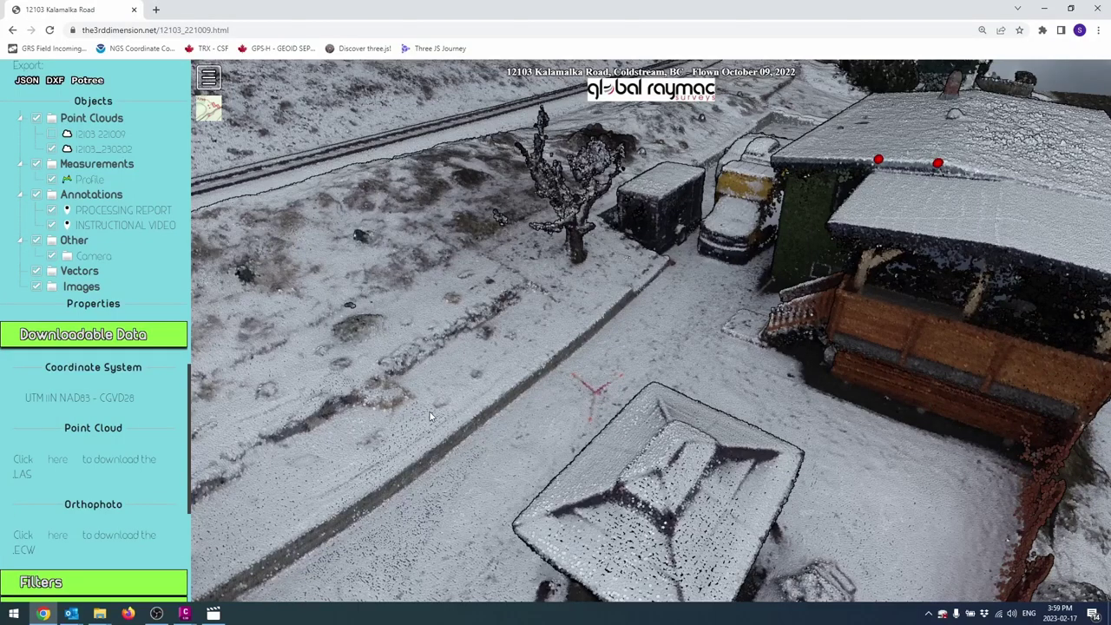
# Examine the covered deck, house roof and parked vehicles in the point cloud from both ends of the house.
pyautogui.moveTo(422, 400); pyautogui.dragTo(278, 448)
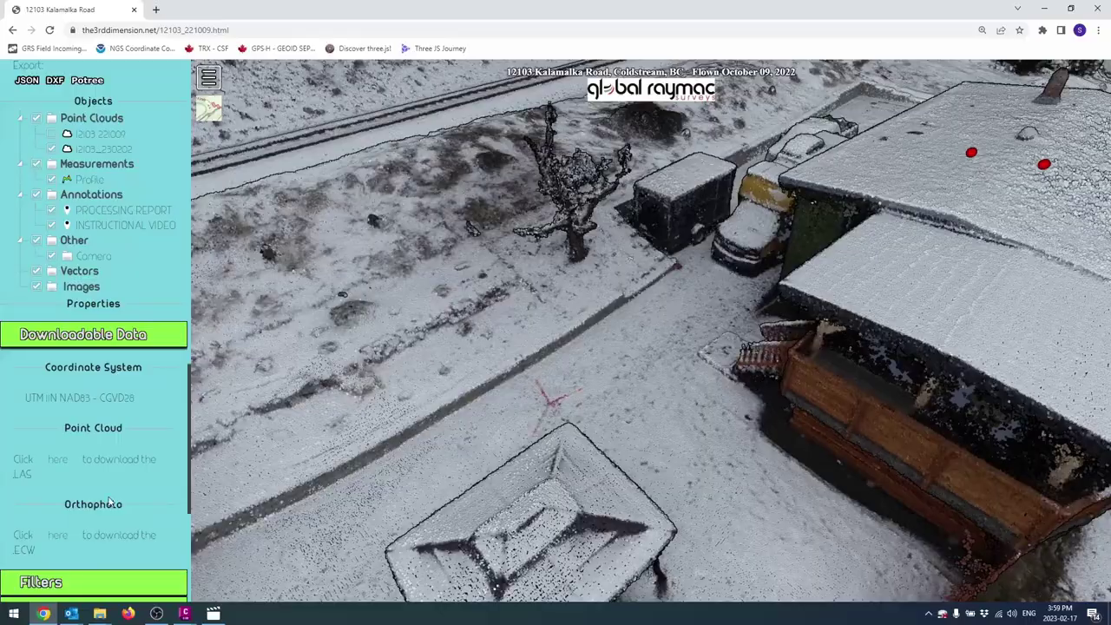
pyautogui.moveTo(580, 308); pyautogui.dragTo(465, 315)
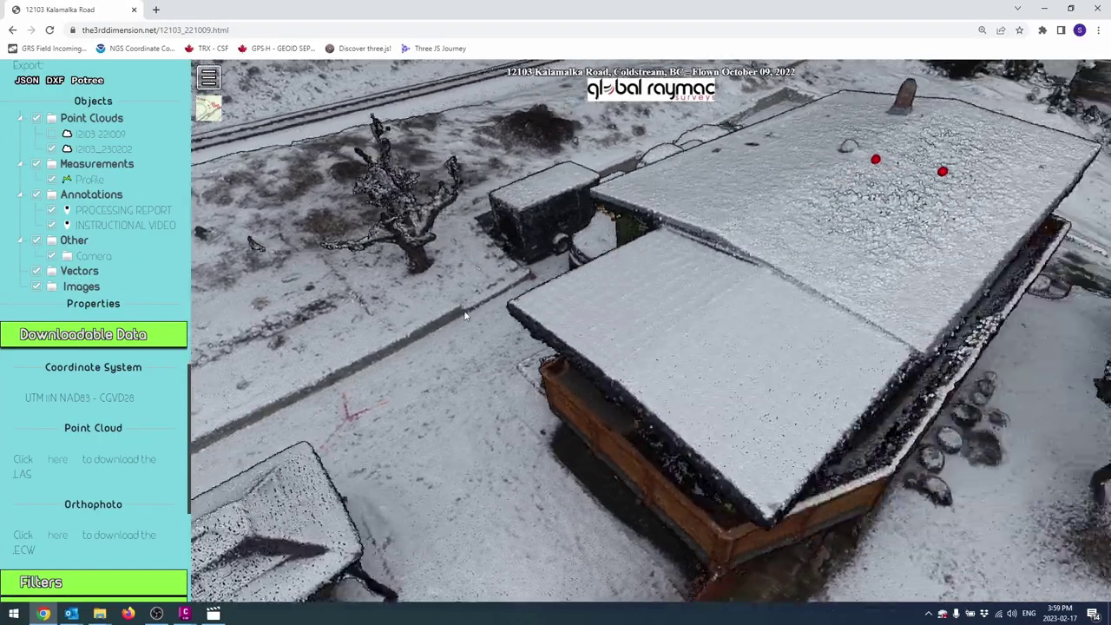
pyautogui.moveTo(558, 330); pyautogui.dragTo(388, 307)
pyautogui.moveTo(607, 322); pyautogui.dragTo(408, 342)
pyautogui.moveTo(803, 379); pyautogui.dragTo(595, 351, button='right')
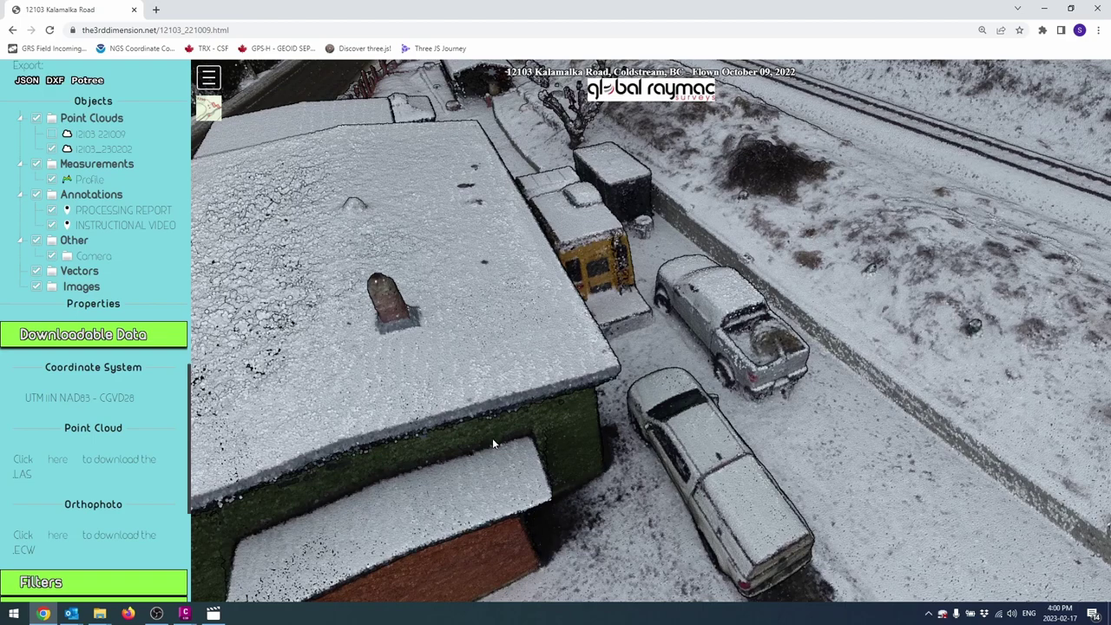
pyautogui.moveTo(518, 433); pyautogui.dragTo(482, 454)
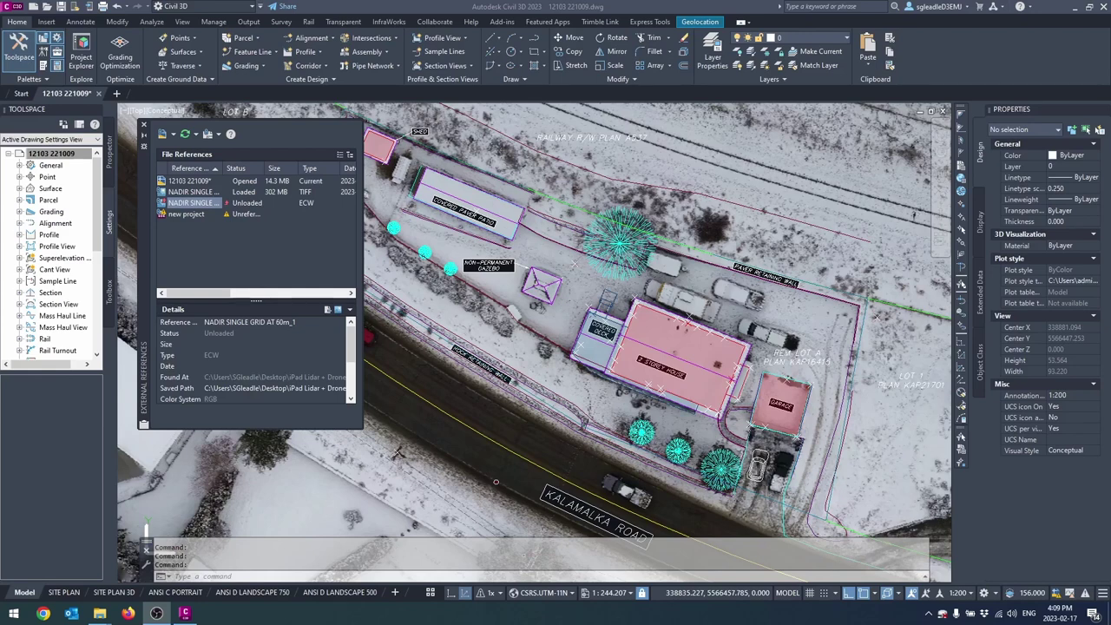
# Reload the ECW image reference NADIR SINGLE GRID AT 60m_1 in Civil 3D and compare its file size with the TIFF.
pyautogui.rightClick(199, 201)
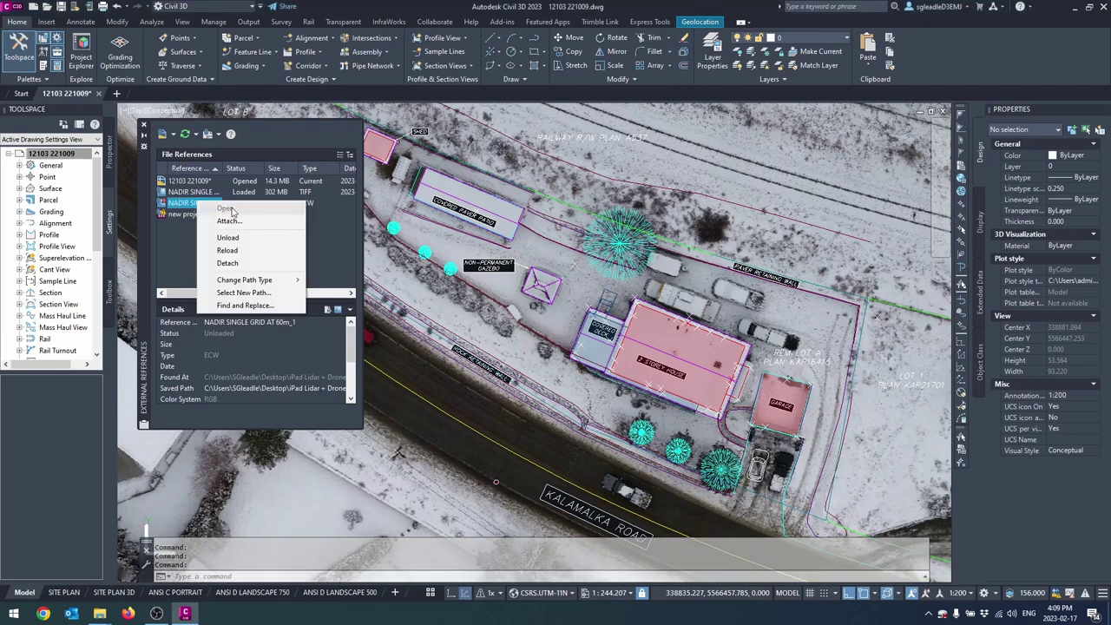
pyautogui.click(234, 250)
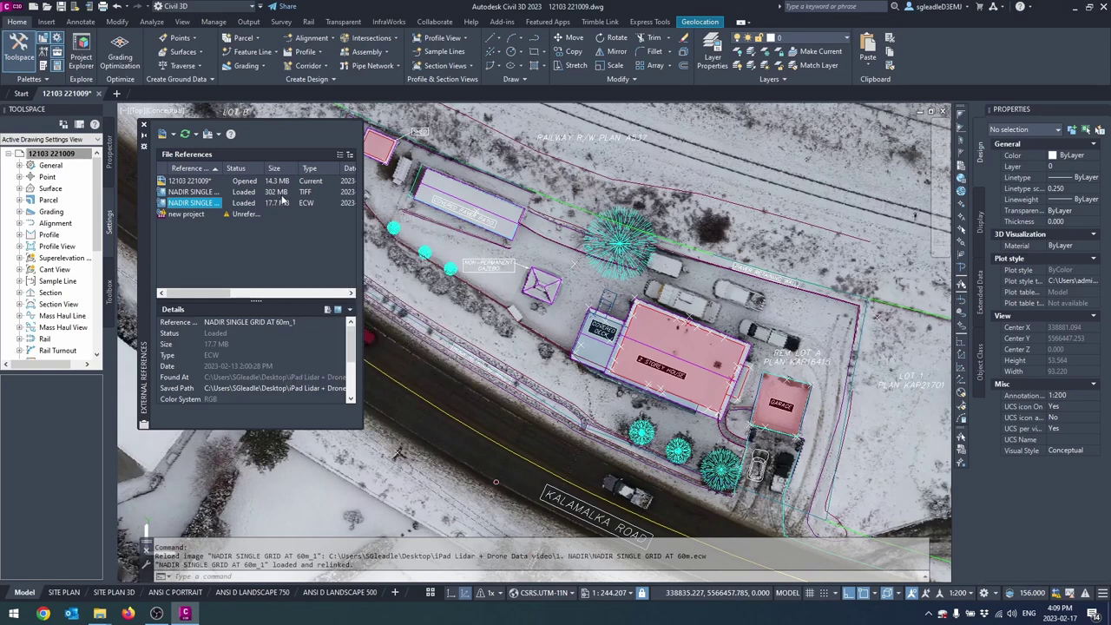
pyautogui.moveTo(283, 196)
pyautogui.moveTo(572, 263)
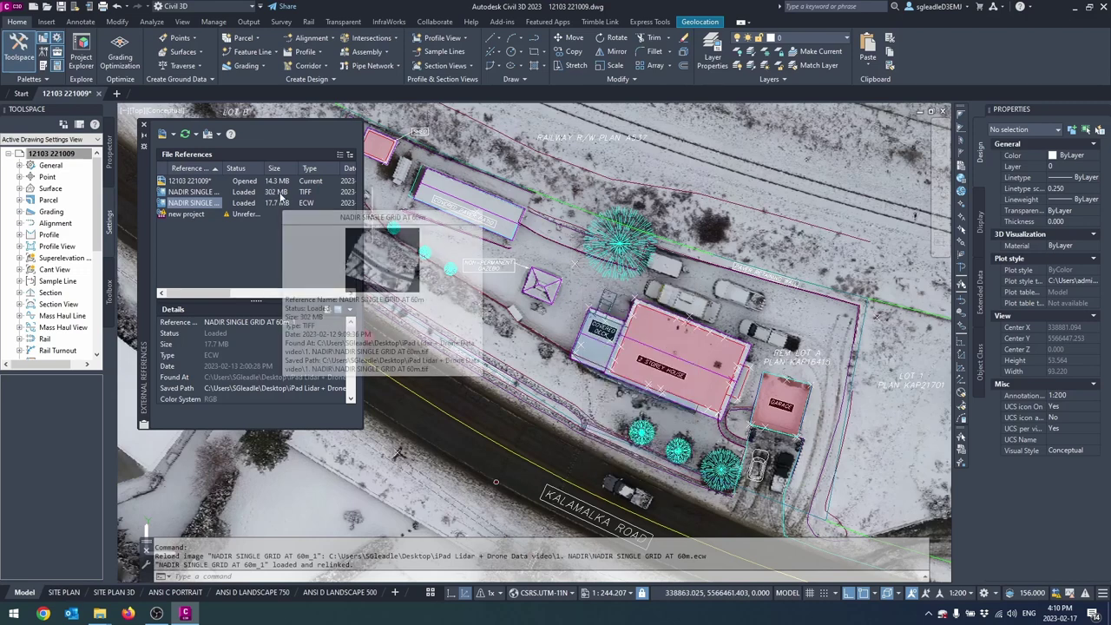
# Unload the ECW image reference and examine the TIFF orthophoto's detail around the gazebo, deck and road edge.
pyautogui.rightClick(191, 203)
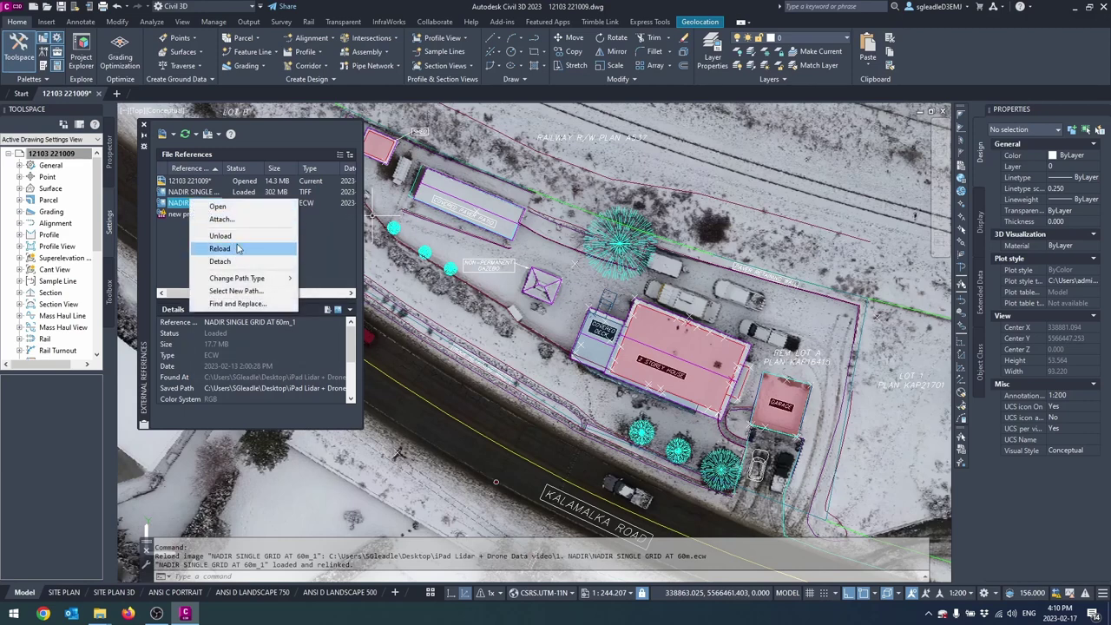
pyautogui.click(219, 235)
pyautogui.scroll(4, 577, 260)
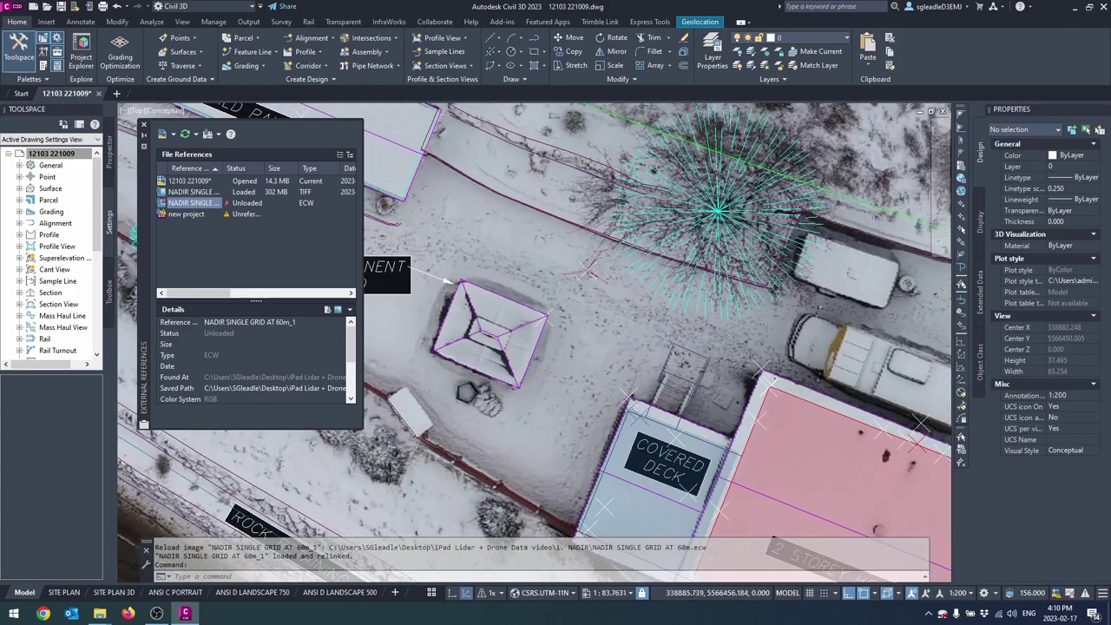
pyautogui.scroll(5, 587, 272)
pyautogui.scroll(-10, 588, 271)
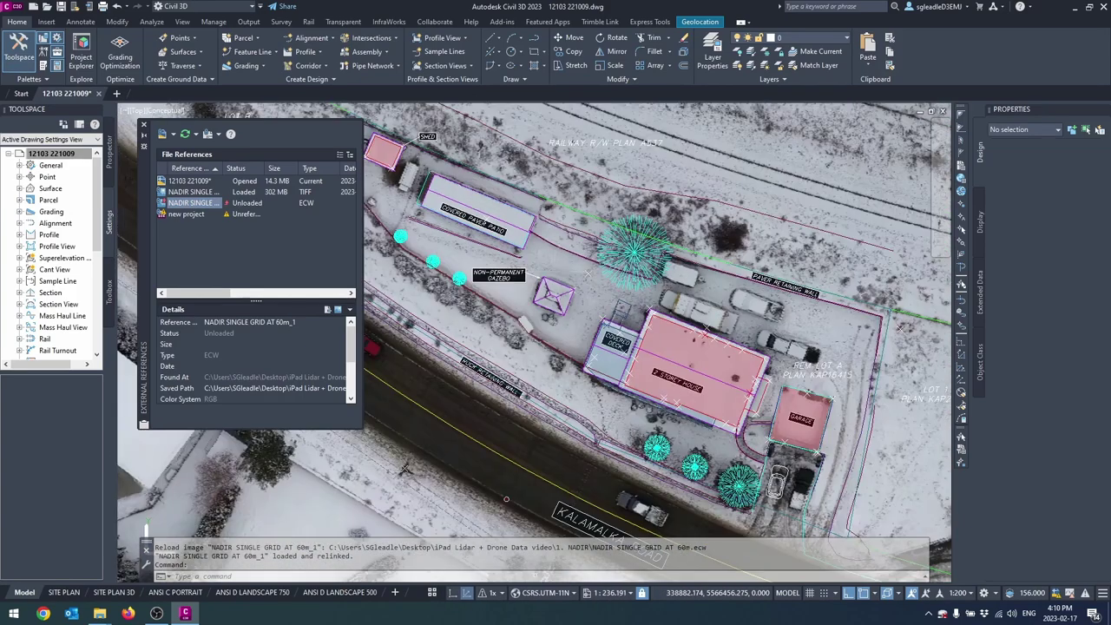
pyautogui.scroll(8, 506, 499)
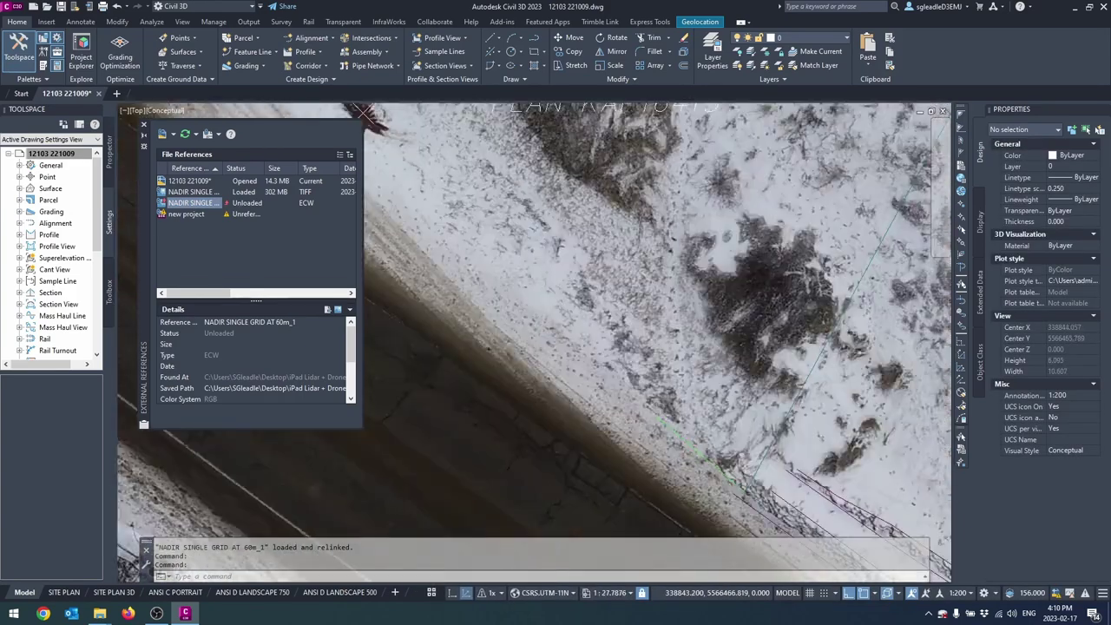
pyautogui.scroll(-9, 364, 117)
# Unload the TIFF image reference NADIR SINGLE GRID AT 60m and reload the ECW reference NADIR SINGLE GRID AT 60m_1.
pyautogui.rightClick(199, 193)
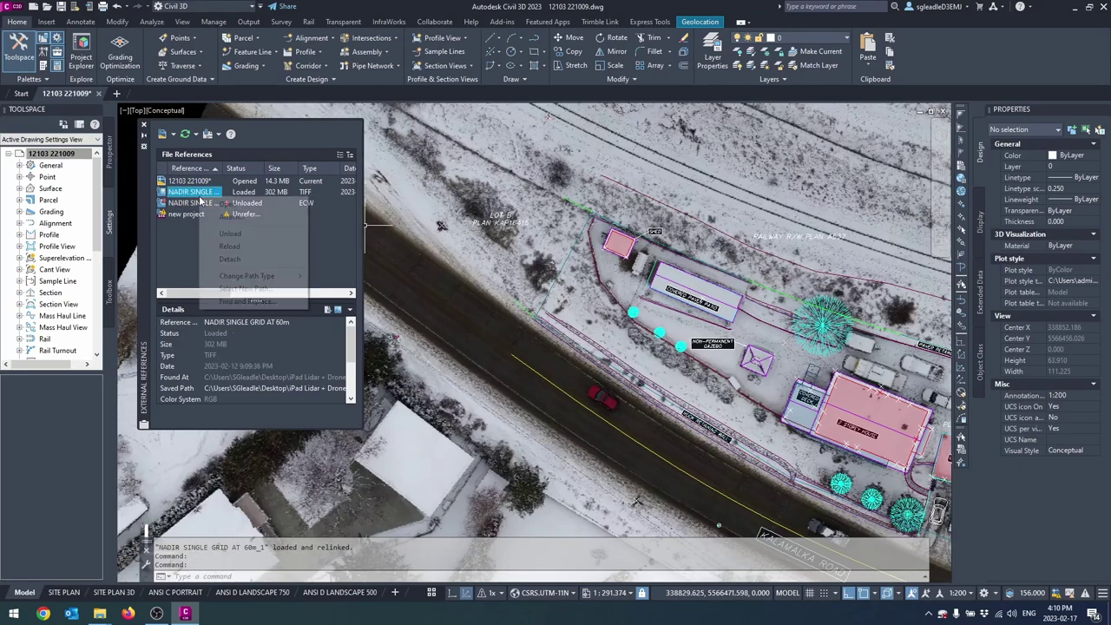
pyautogui.click(232, 234)
pyautogui.rightClick(191, 203)
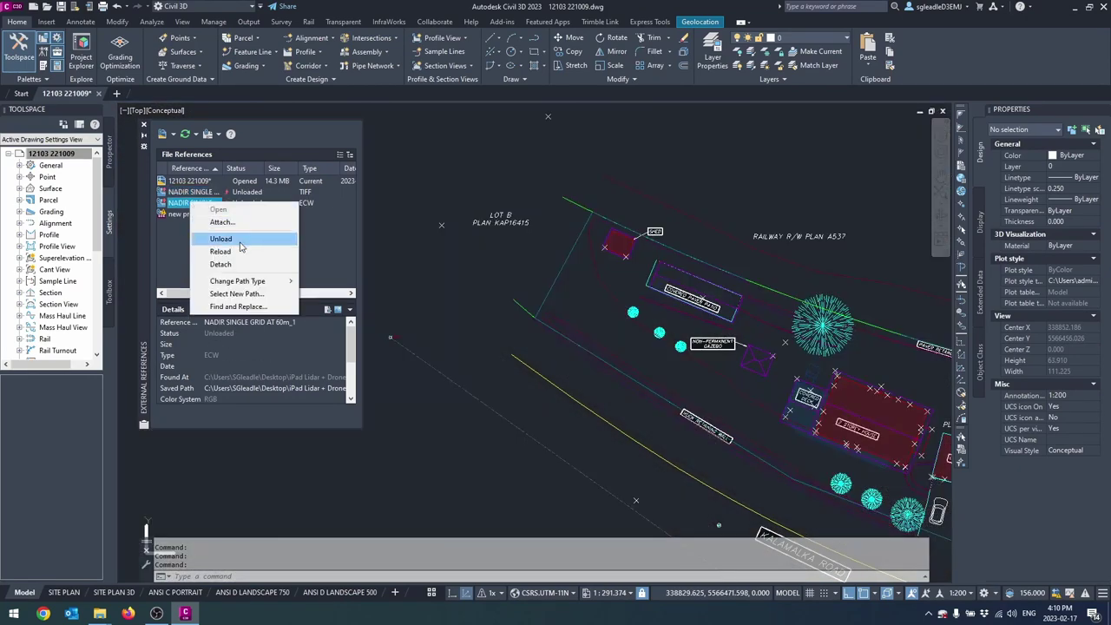
pyautogui.click(222, 251)
# Examine the ECW orthophoto's detail around the shed, the two-storey house and the garage.
pyautogui.scroll(10, 564, 261)
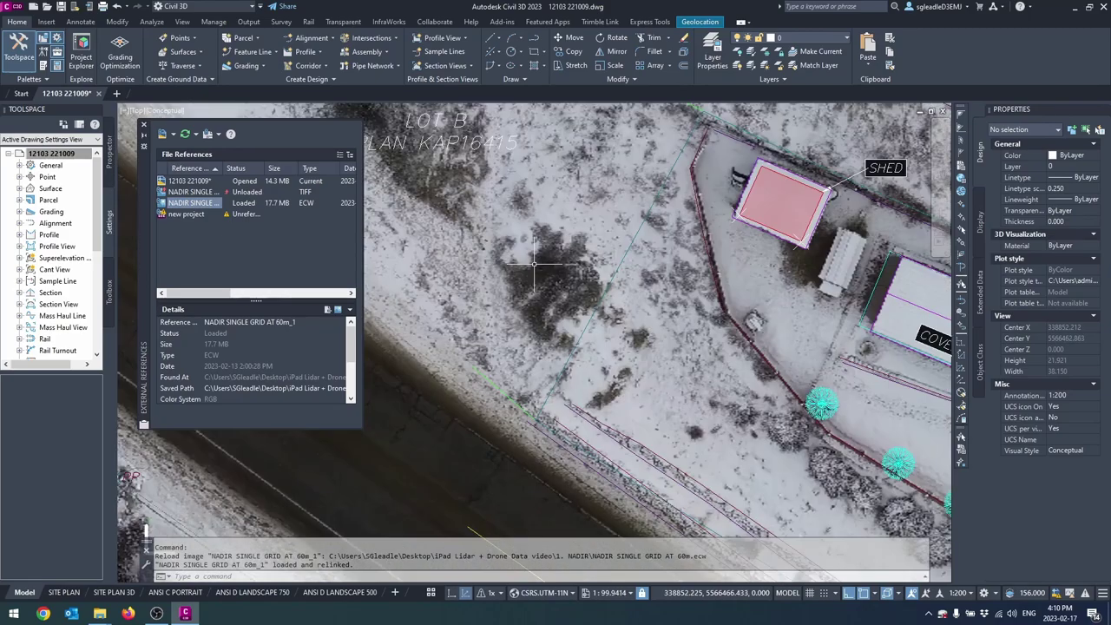
pyautogui.scroll(-8, 535, 265)
pyautogui.moveTo(930, 397); pyautogui.dragTo(505, 293, button='middle')
pyautogui.scroll(4, 699, 333)
pyautogui.scroll(4, 699, 334)
pyautogui.scroll(-5, 711, 339)
pyautogui.moveTo(673, 313); pyautogui.dragTo(619, 296, button='middle')
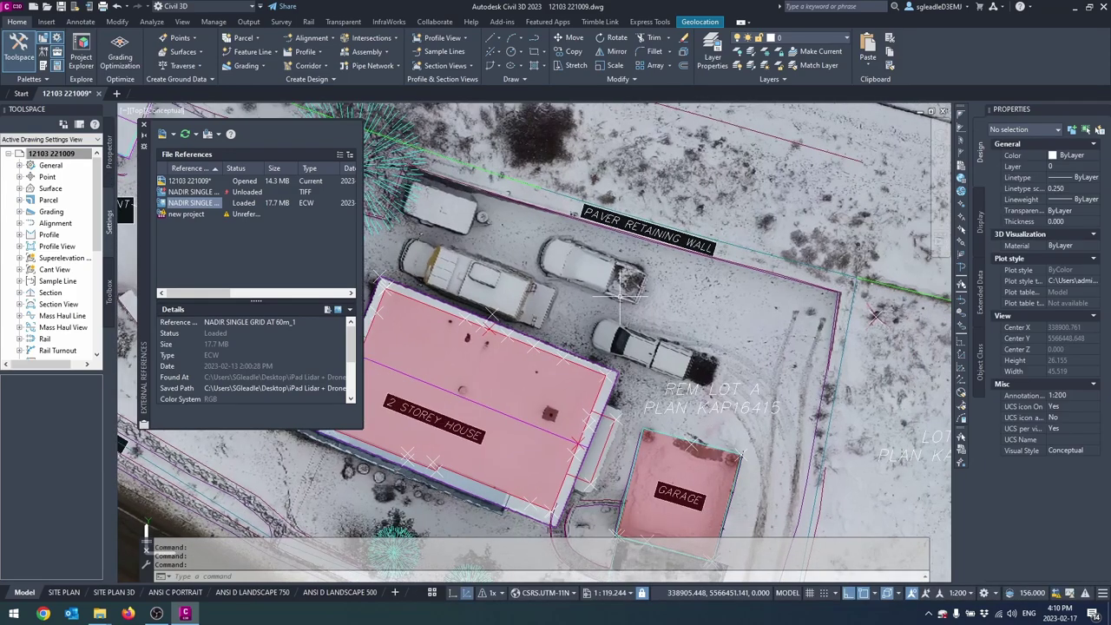
# Examine the ECW orthophoto's detail around the parked vehicles, Kalamalka Road and the Lot B area near the shed.
pyautogui.scroll(10, 621, 295)
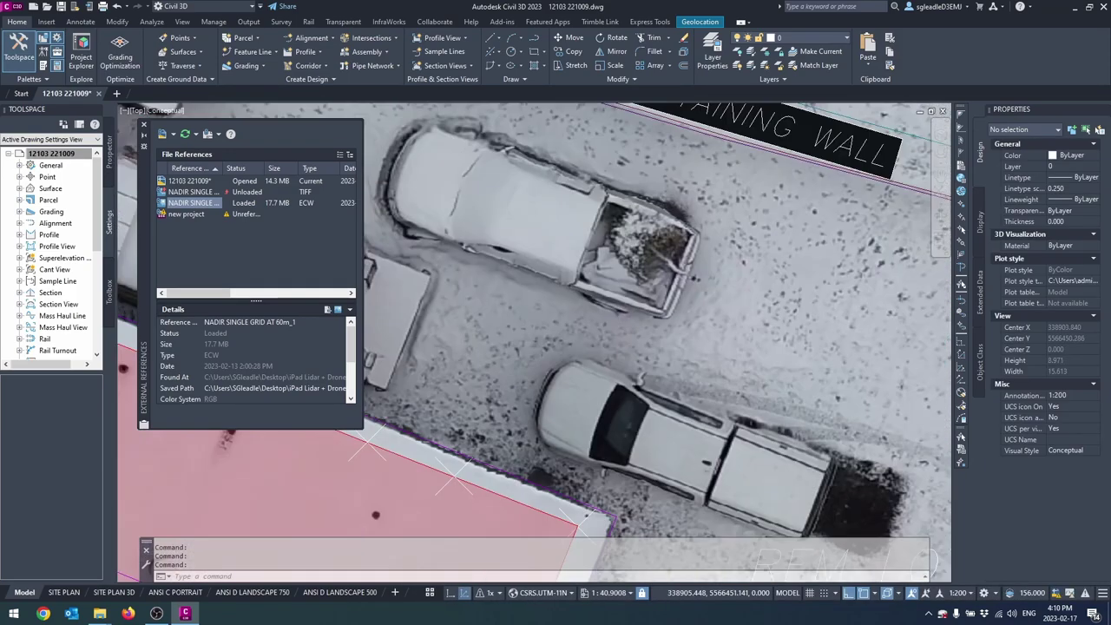
pyautogui.scroll(-7, 621, 295)
pyautogui.scroll(-8, 622, 295)
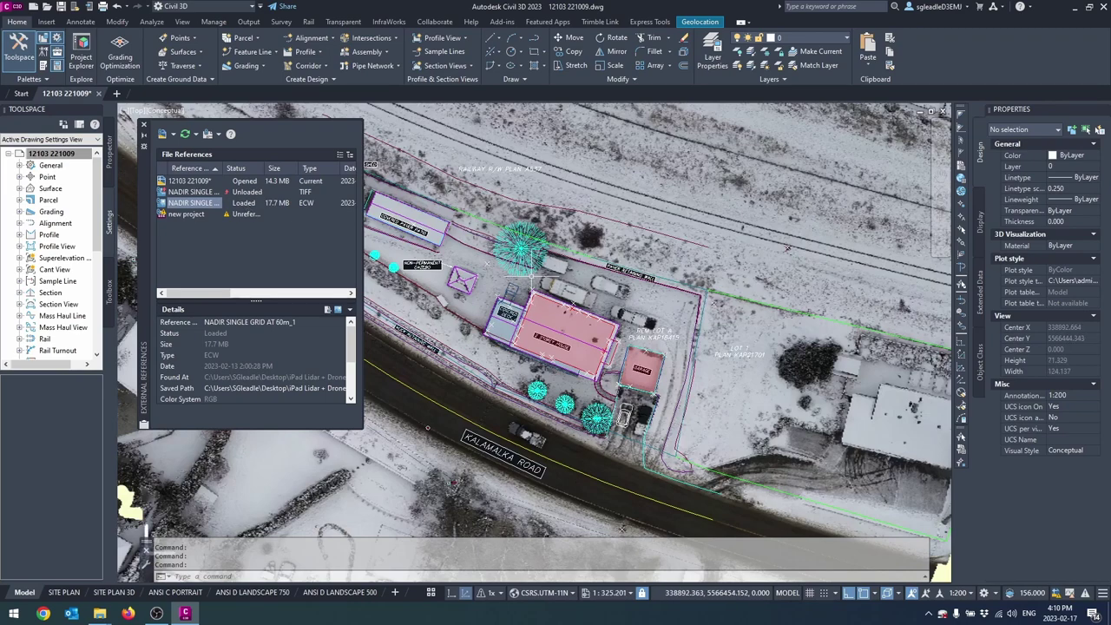
pyautogui.moveTo(426, 427); pyautogui.dragTo(694, 504, button='middle')
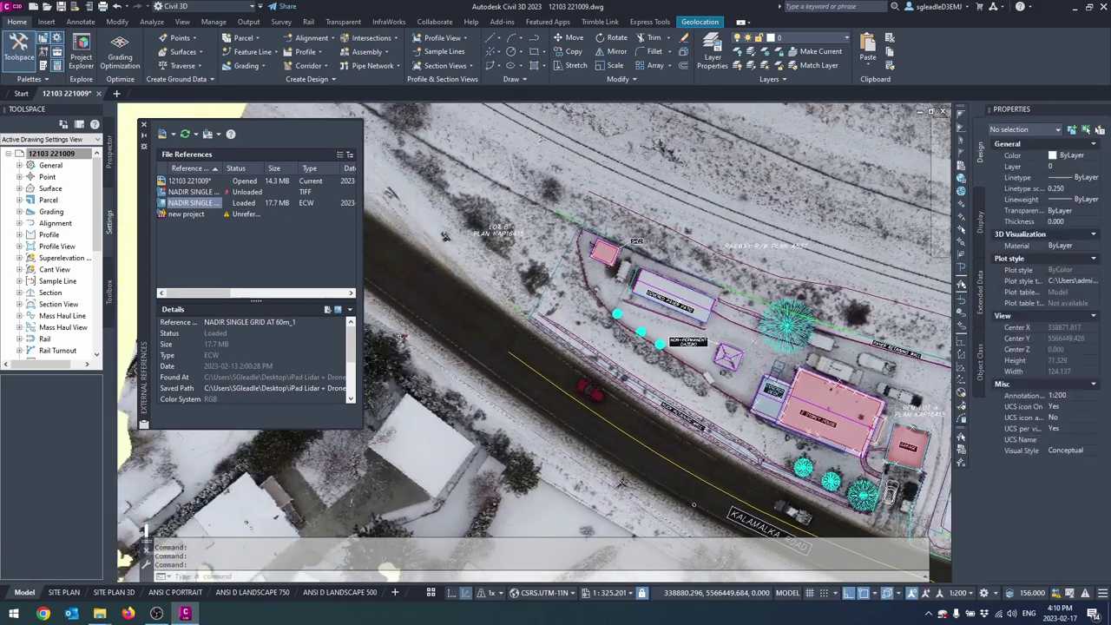
pyautogui.moveTo(482, 252); pyautogui.dragTo(568, 328, button='middle')
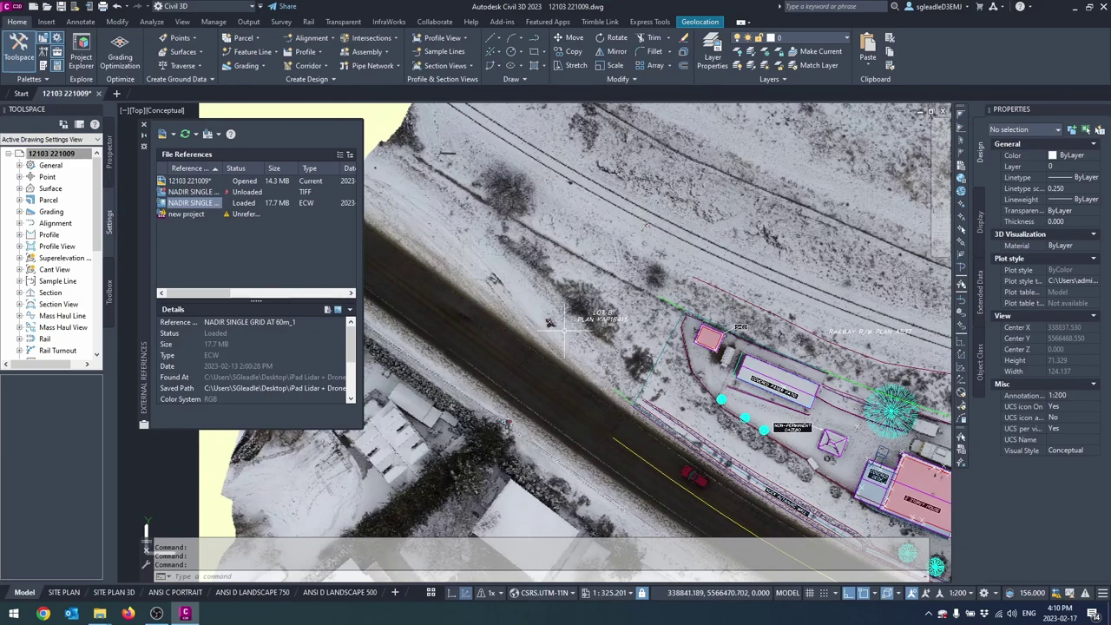
pyautogui.scroll(8, 687, 385)
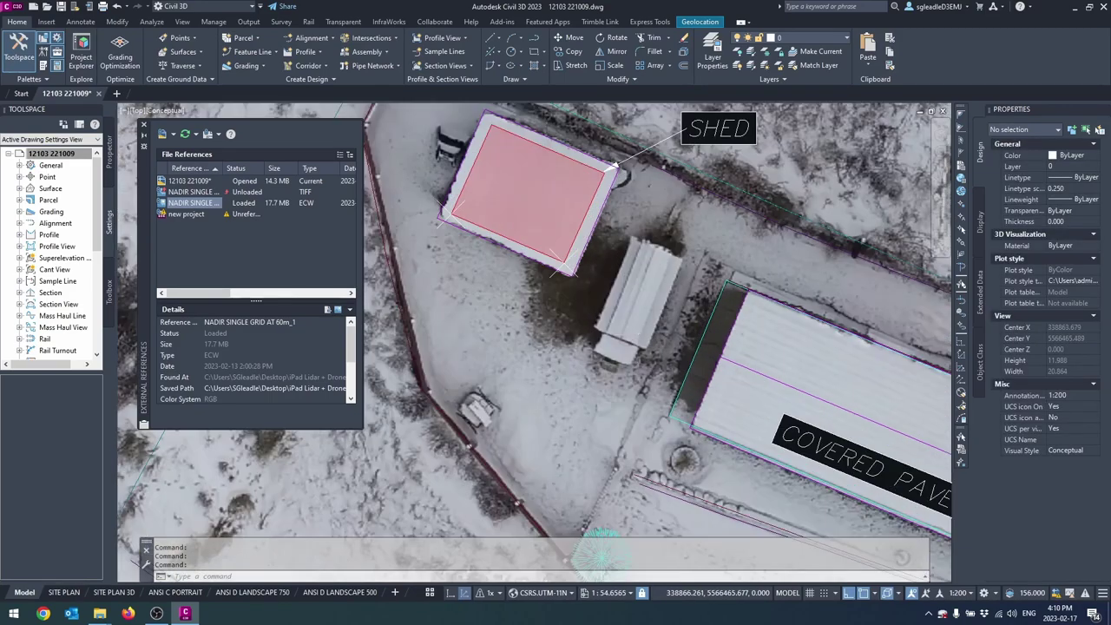
# Examine the ECW orthophoto's detail on the corrugated roof of the small structure beside the shed.
pyautogui.scroll(10, 637, 335)
pyautogui.moveTo(625, 349); pyautogui.dragTo(742, 309, button='middle')
pyautogui.moveTo(632, 317); pyautogui.dragTo(579, 379, button='middle')
pyautogui.scroll(-1, 736, 382)
pyautogui.moveTo(694, 322); pyautogui.dragTo(590, 429, button='middle')
pyautogui.moveTo(712, 288); pyautogui.dragTo(606, 446, button='middle')
pyautogui.moveTo(637, 260); pyautogui.dragTo(689, 372, button='middle')
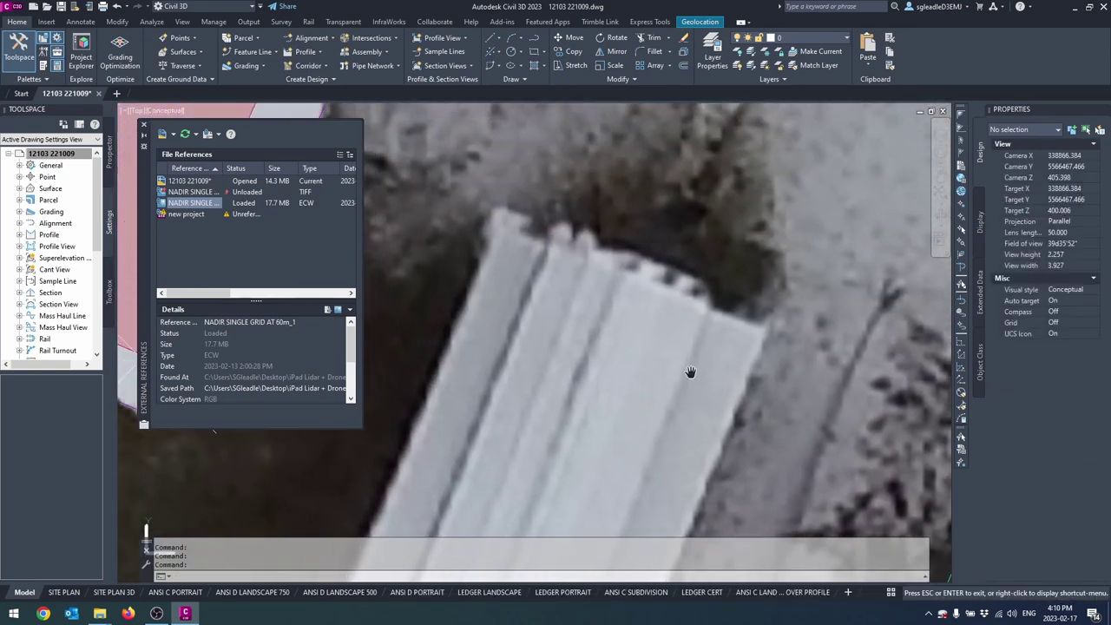
# Unload the ECW reference NADIR SINGLE GRID AT 60m_1, reload the TIFF NADIR SINGLE GRID AT 60m, and inspect the same corrugated roof.
pyautogui.rightClick(197, 205)
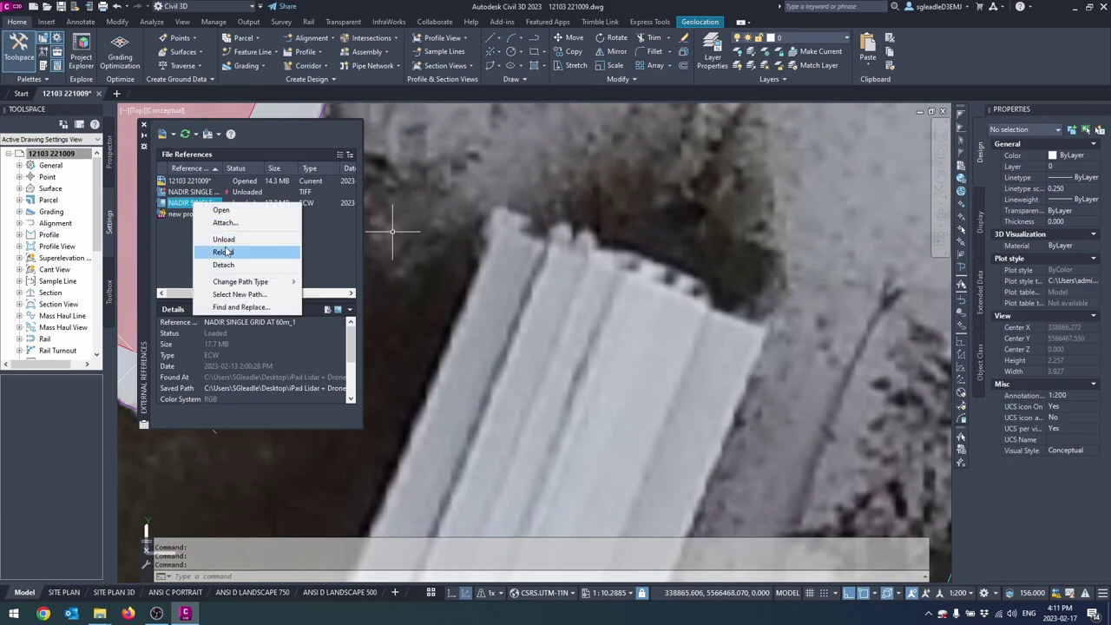
pyautogui.click(225, 239)
pyautogui.rightClick(215, 192)
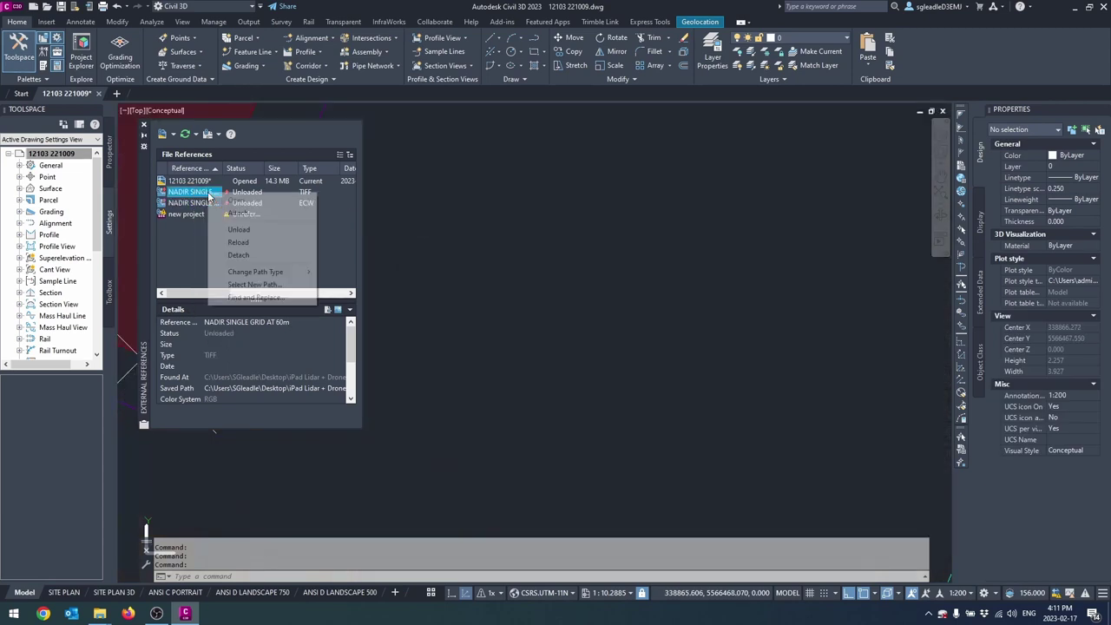
pyautogui.click(252, 244)
pyautogui.moveTo(599, 278); pyautogui.dragTo(593, 210, button='middle')
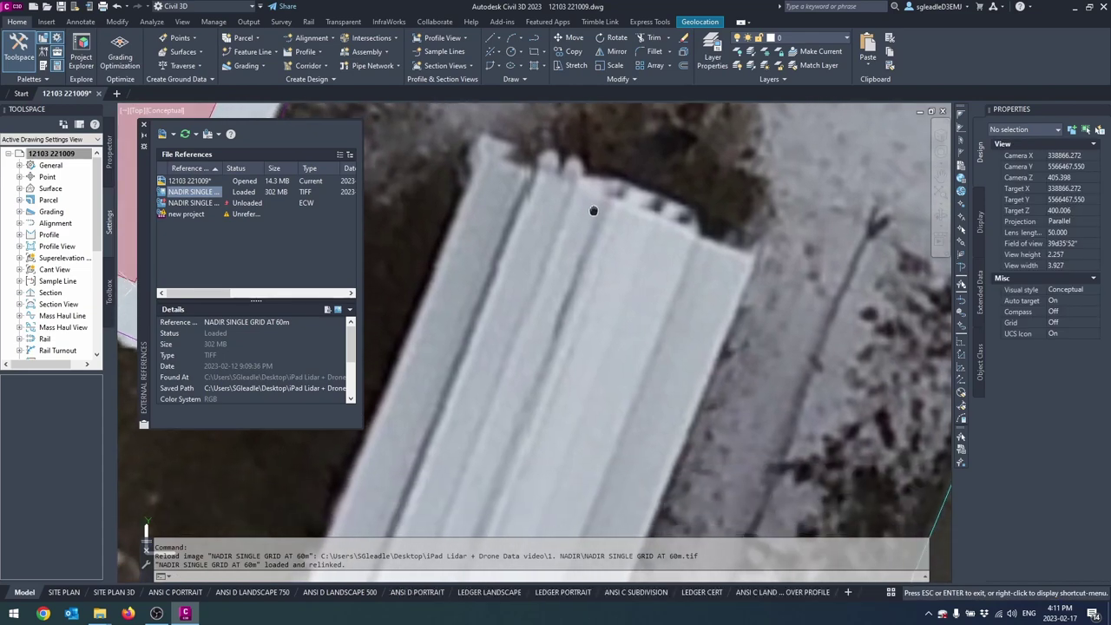
pyautogui.moveTo(582, 298); pyautogui.dragTo(581, 188, button='middle')
pyautogui.moveTo(581, 278); pyautogui.dragTo(582, 221, button='middle')
pyautogui.press('Escape')
# Compare the roof's corner in both orthophotos by unloading ECW NADIR SINGLE GRID AT 60m_1 and reloading TIFF NADIR SINGLE GRID AT 60m.
pyautogui.scroll(3, 567, 347)
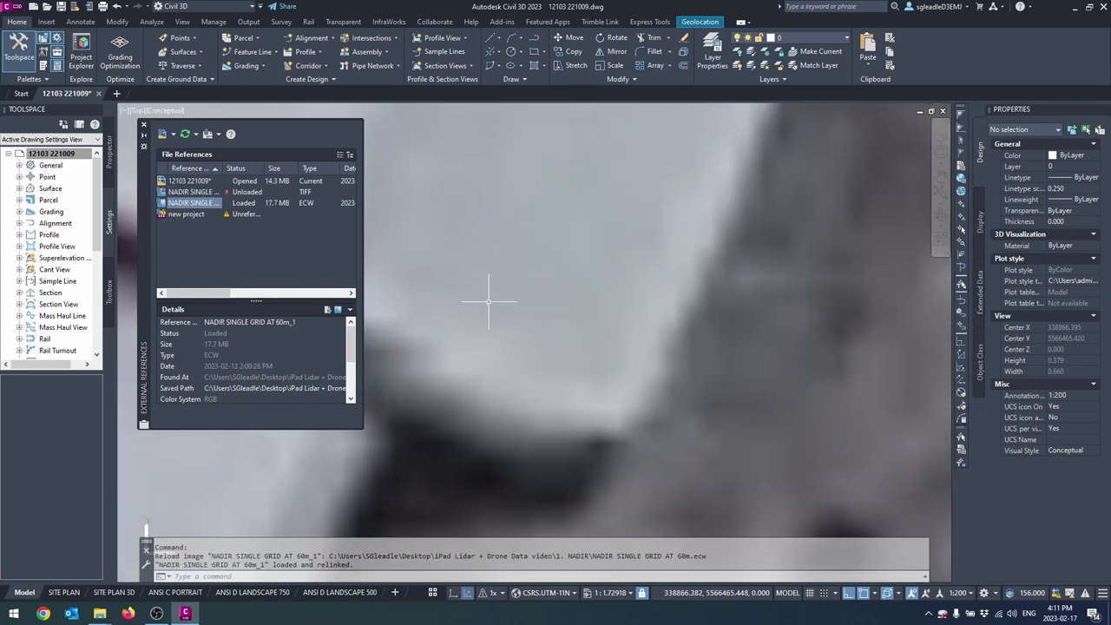
pyautogui.scroll(-3, 577, 313)
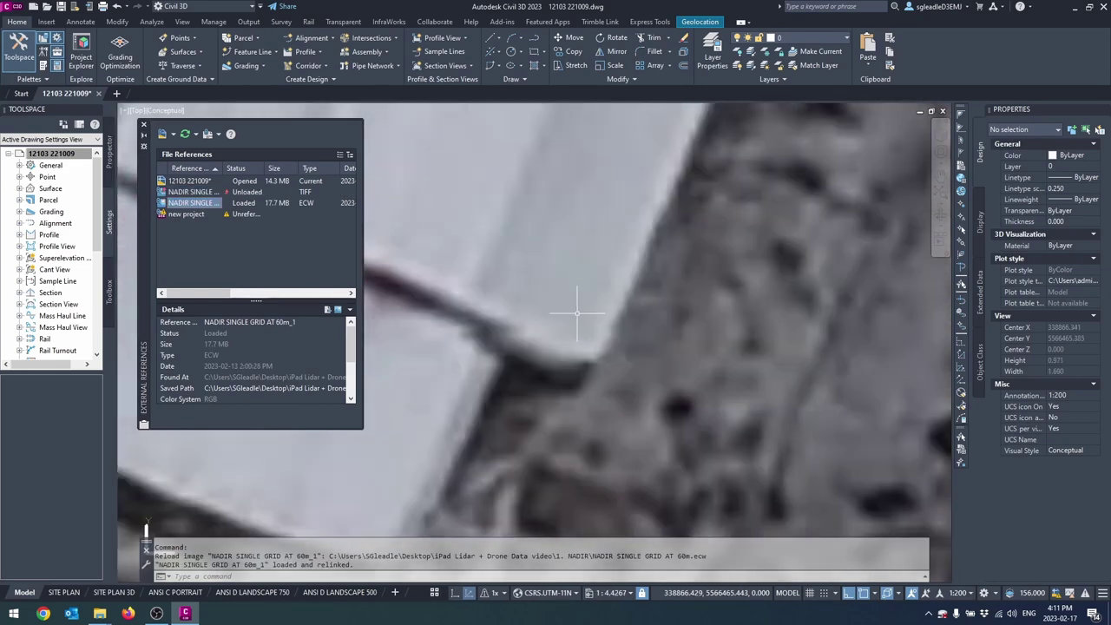
pyautogui.scroll(3, 577, 313)
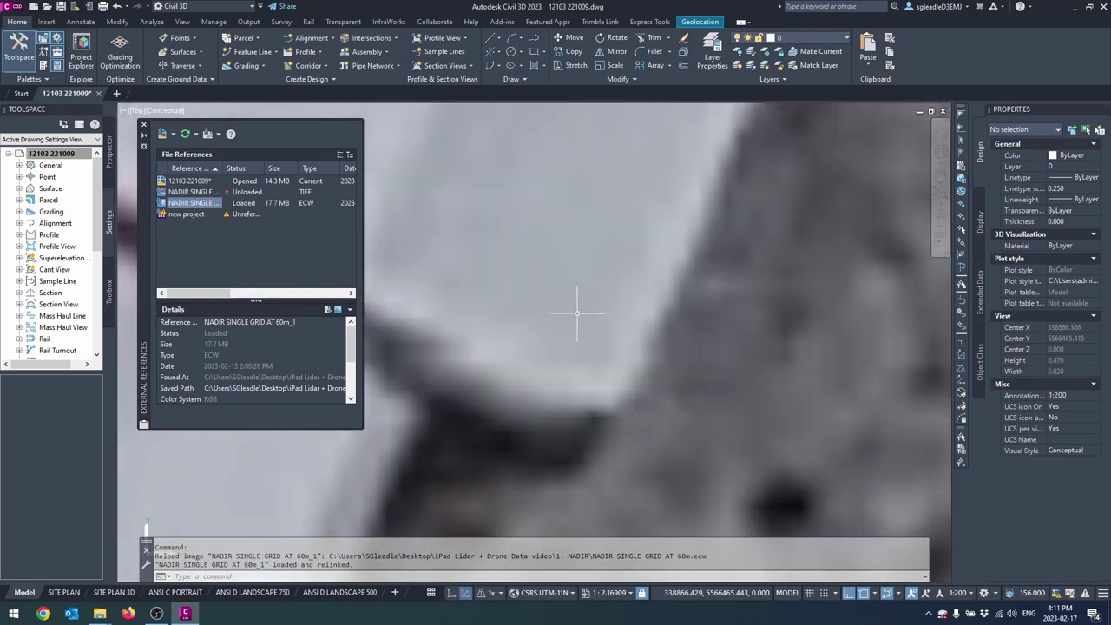
pyautogui.rightClick(211, 204)
pyautogui.click(257, 236)
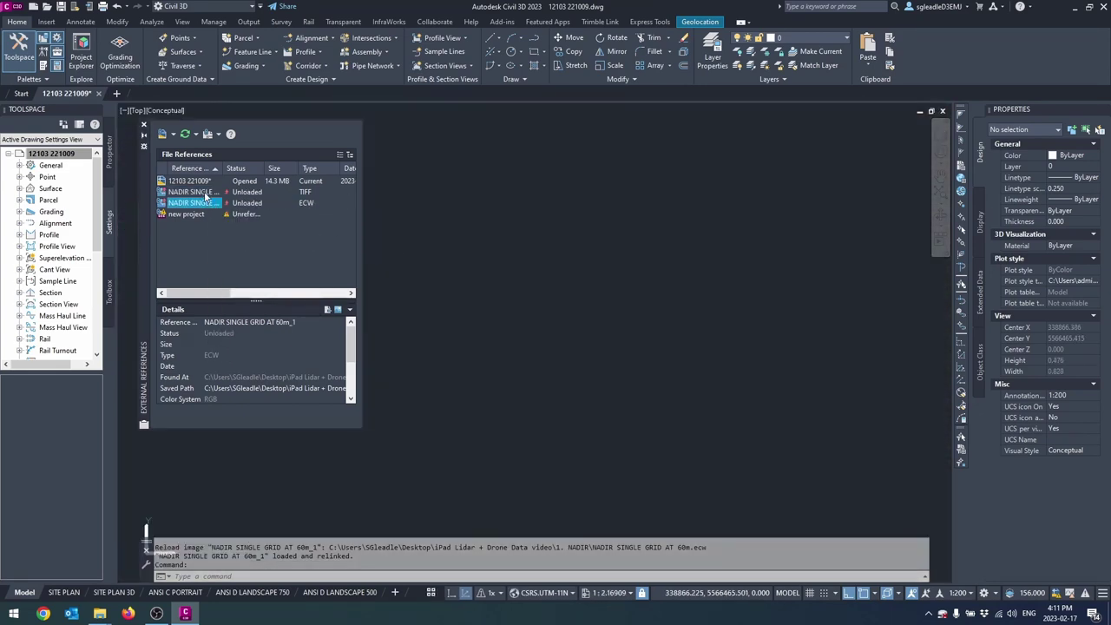
pyautogui.rightClick(205, 192)
pyautogui.click(246, 244)
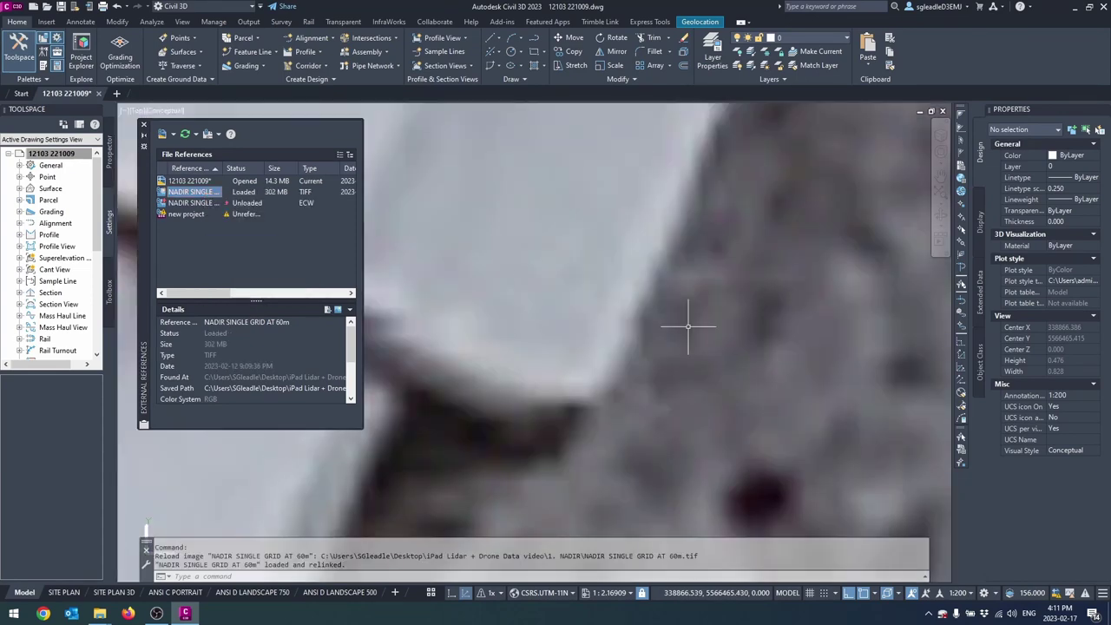
pyautogui.scroll(-2, 681, 326)
pyautogui.scroll(2, 667, 325)
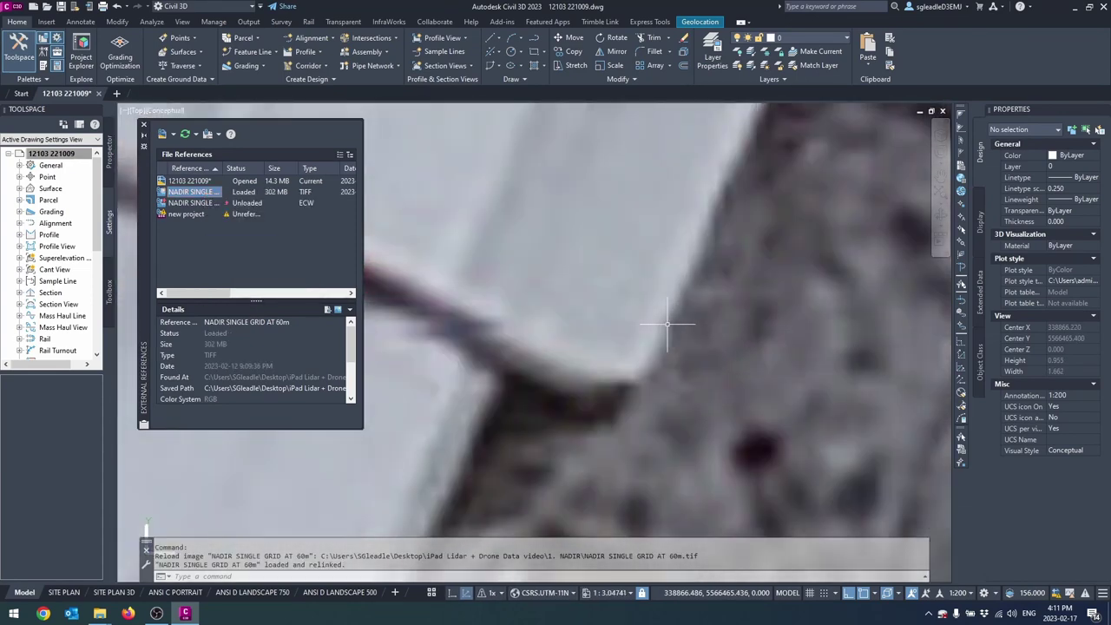
# Examine the TIFF orthophoto across Lot B and the buildings, and closely at the pink control target between the gazebo and the large tree.
pyautogui.scroll(-7, 666, 325)
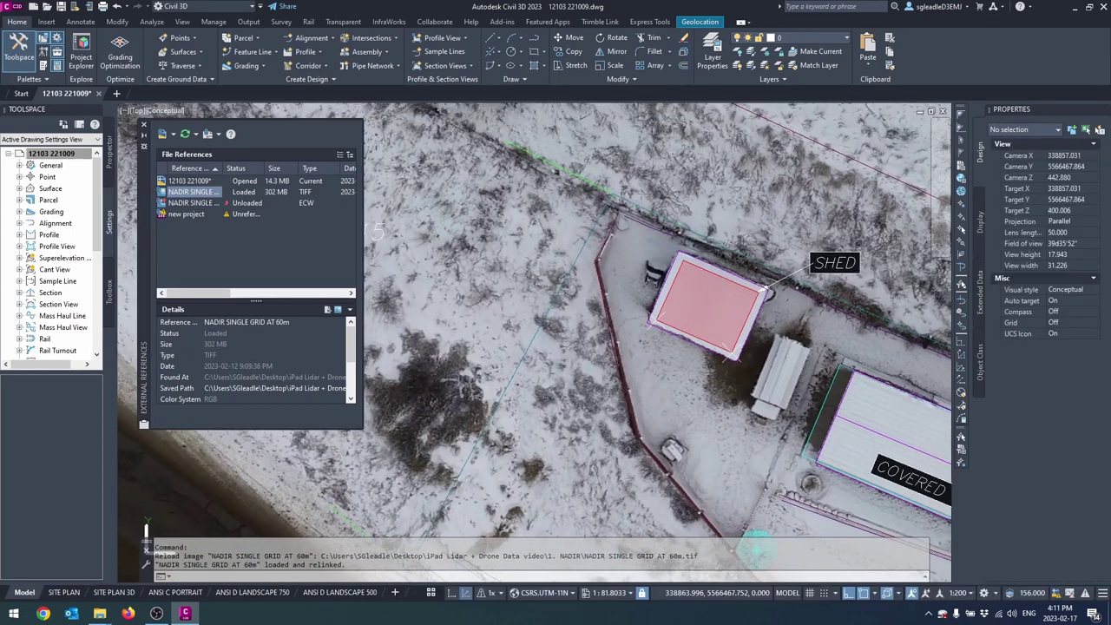
pyautogui.moveTo(477, 265); pyautogui.dragTo(755, 335, button='middle')
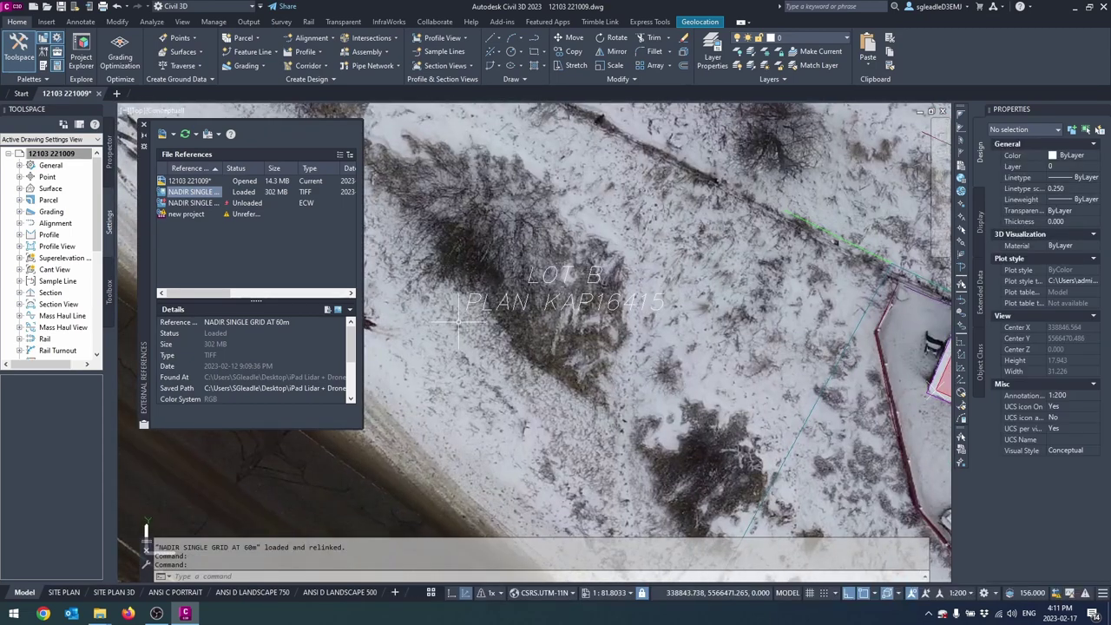
pyautogui.moveTo(482, 341); pyautogui.dragTo(201, 238, button='middle')
pyautogui.scroll(-2, 489, 291)
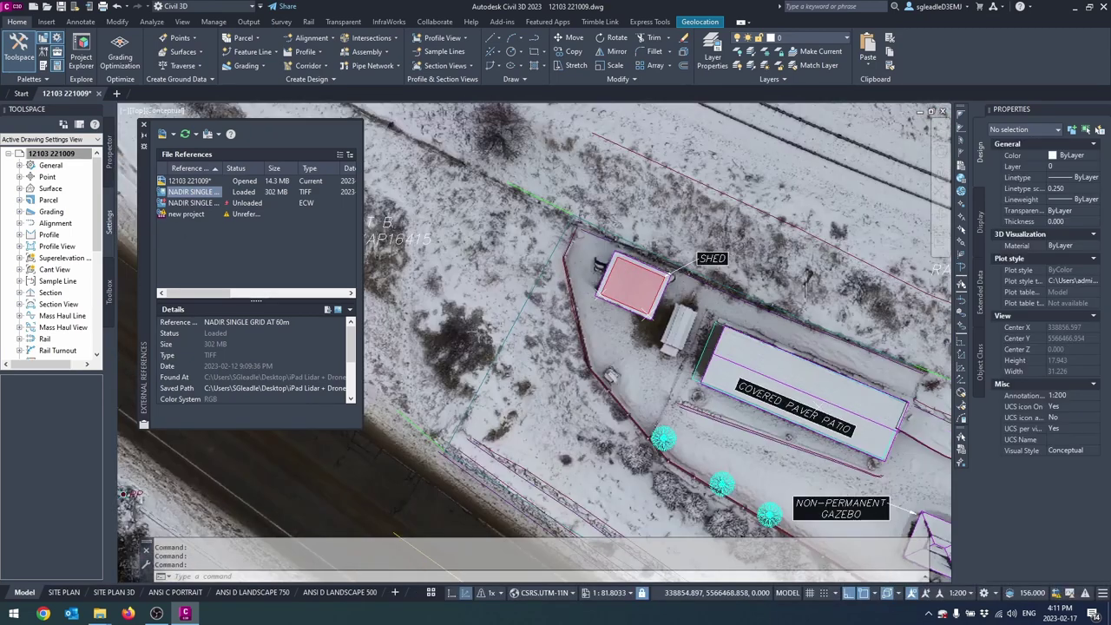
pyautogui.scroll(-1, 488, 291)
pyautogui.moveTo(487, 291); pyautogui.dragTo(536, 294, button='middle')
pyautogui.moveTo(800, 392); pyautogui.dragTo(564, 250, button='middle')
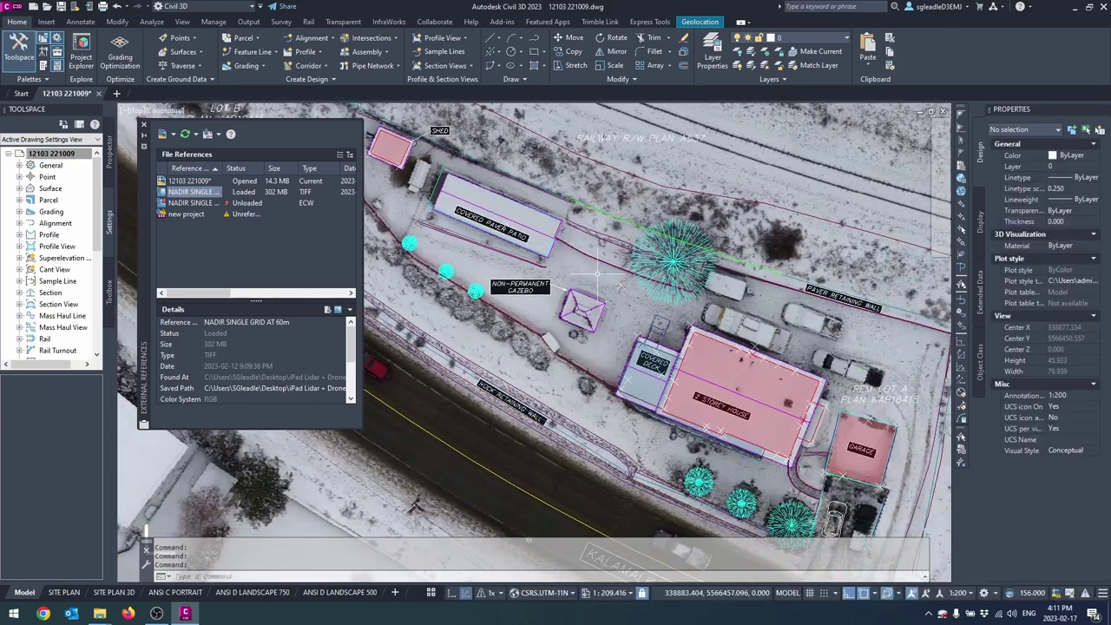
pyautogui.scroll(12, 635, 290)
pyautogui.scroll(6, 634, 290)
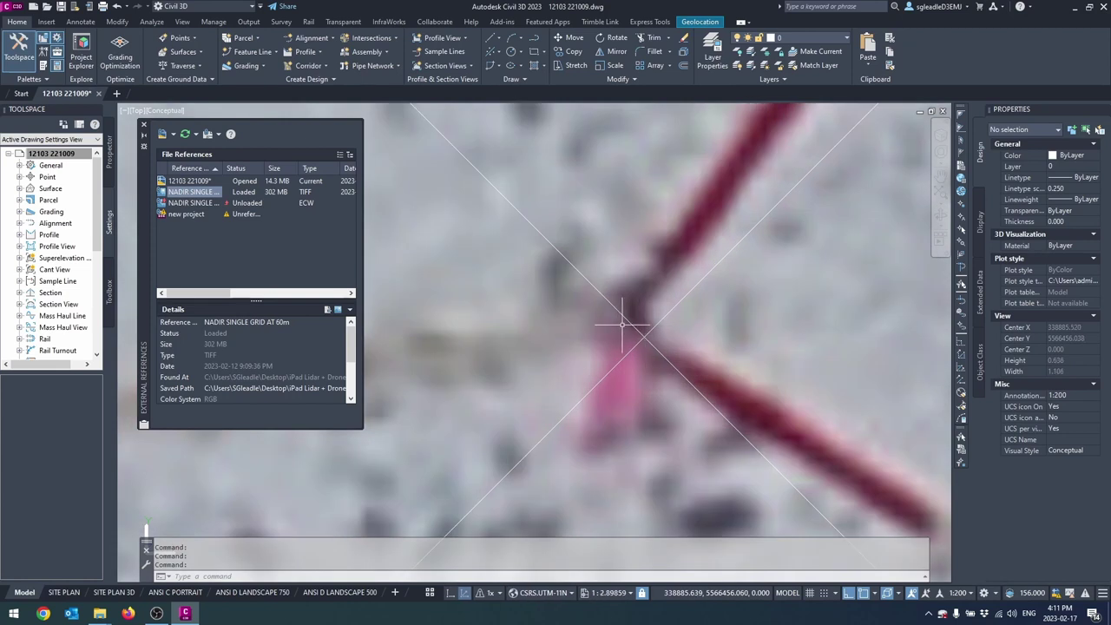
# Unload the TIFF reference NADIR SINGLE GRID AT 60m, reload the ECW NADIR SINGLE GRID AT 60m_1, and compare the same pink control target.
pyautogui.rightClick(199, 199)
pyautogui.click(228, 230)
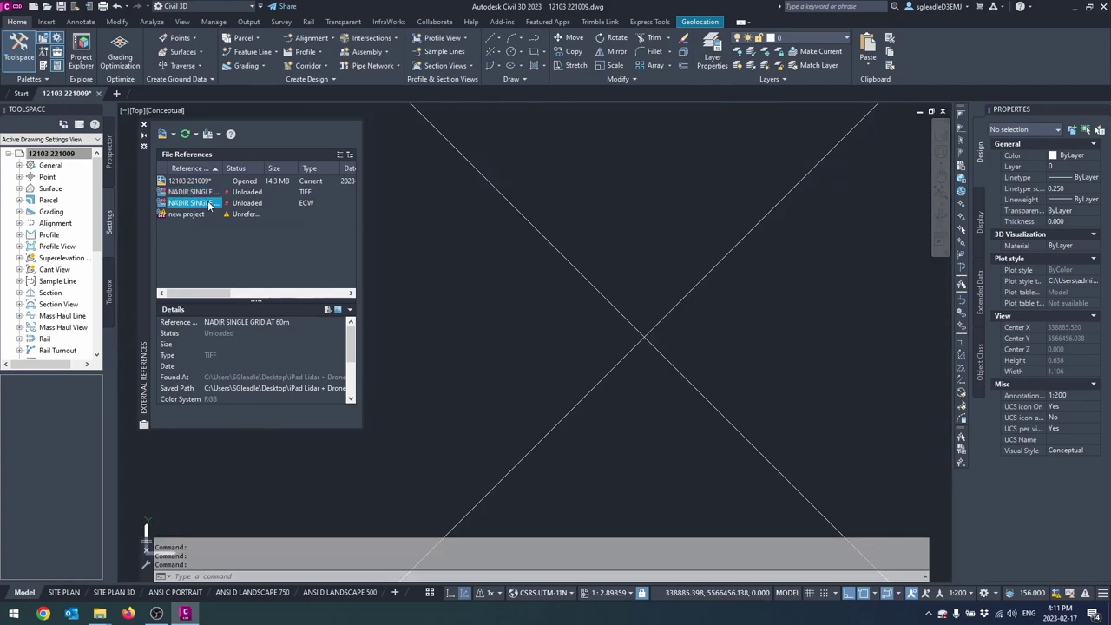
pyautogui.rightClick(208, 205)
pyautogui.click(260, 251)
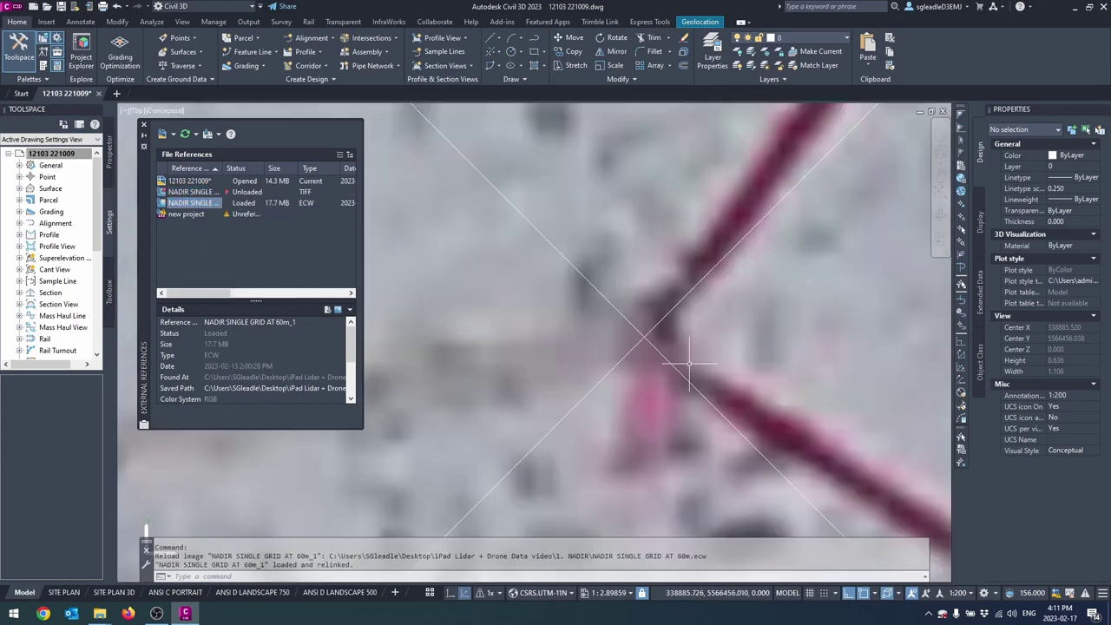
pyautogui.scroll(2, 655, 340)
# Inspect the ECW orthophoto against the surveyed control point beside the road near the Lot B label.
pyautogui.scroll(-15, 655, 341)
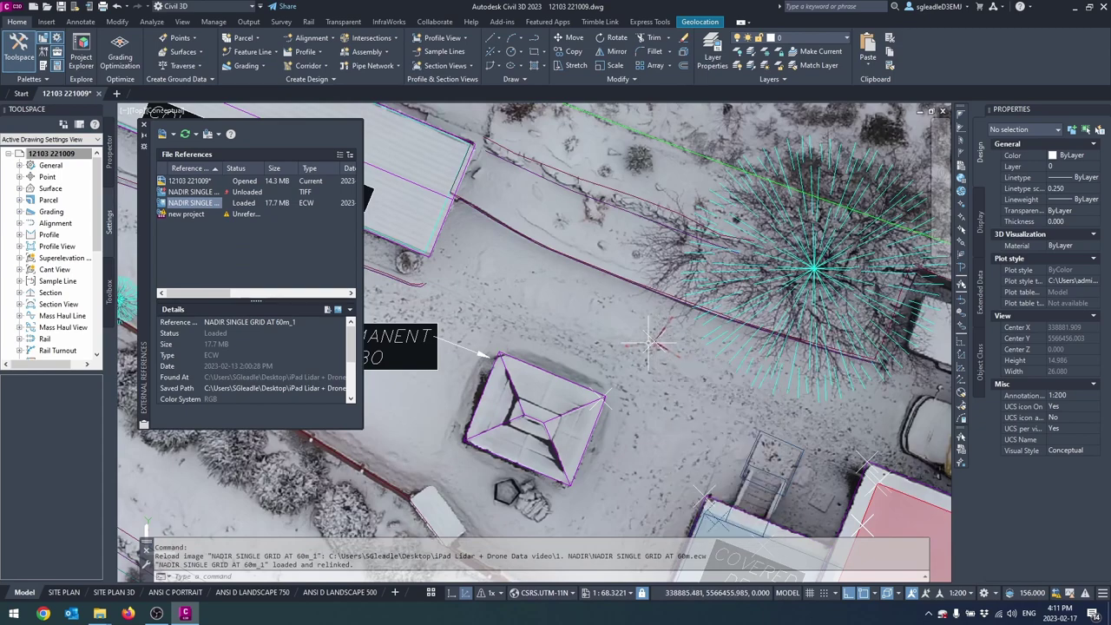
pyautogui.scroll(-2, 614, 349)
pyautogui.moveTo(512, 303); pyautogui.dragTo(805, 352, button='middle')
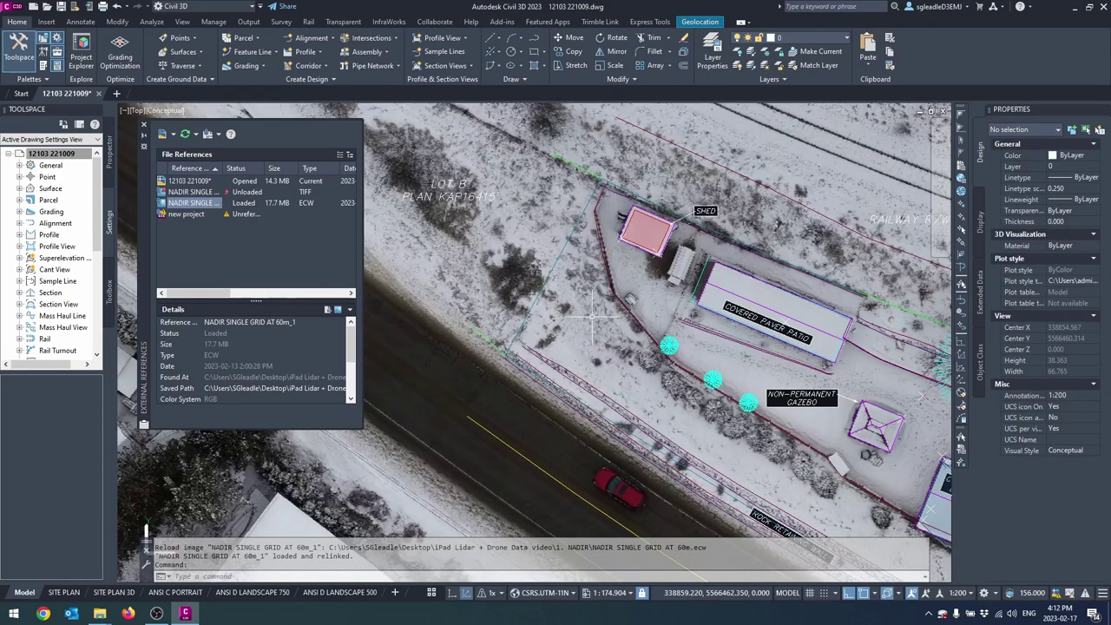
pyautogui.moveTo(592, 316); pyautogui.dragTo(827, 435, button='middle')
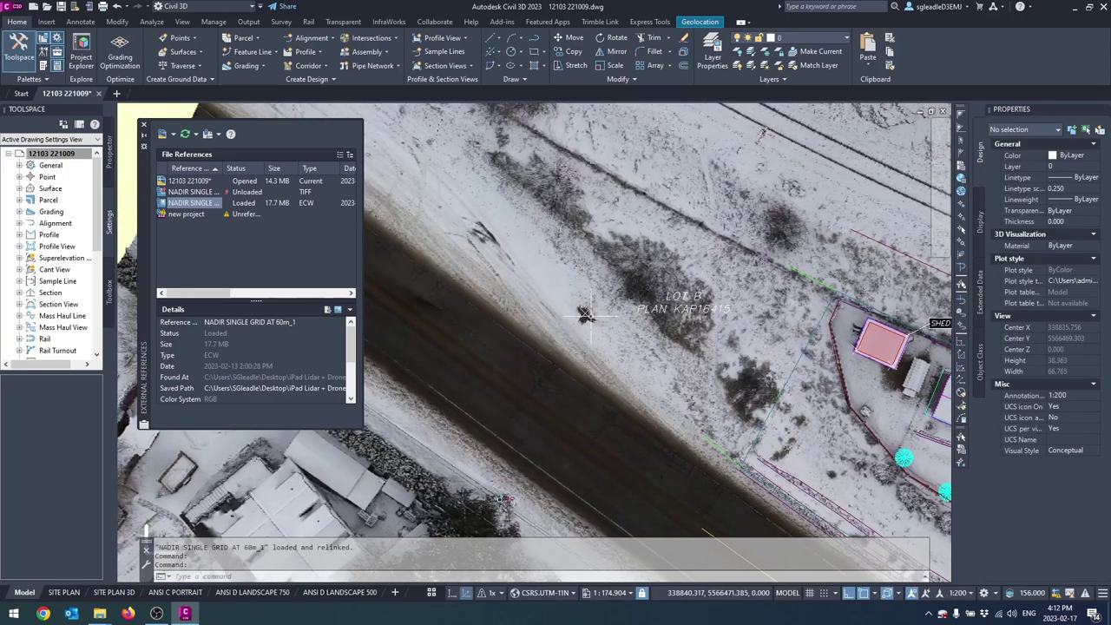
pyautogui.moveTo(586, 314)
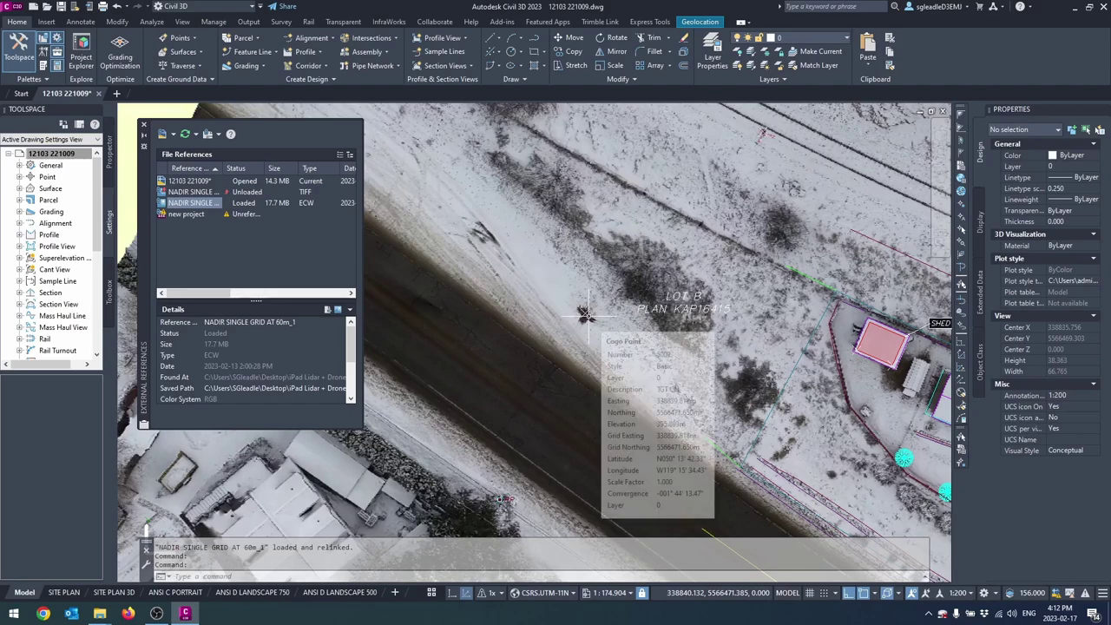
pyautogui.scroll(15, 586, 314)
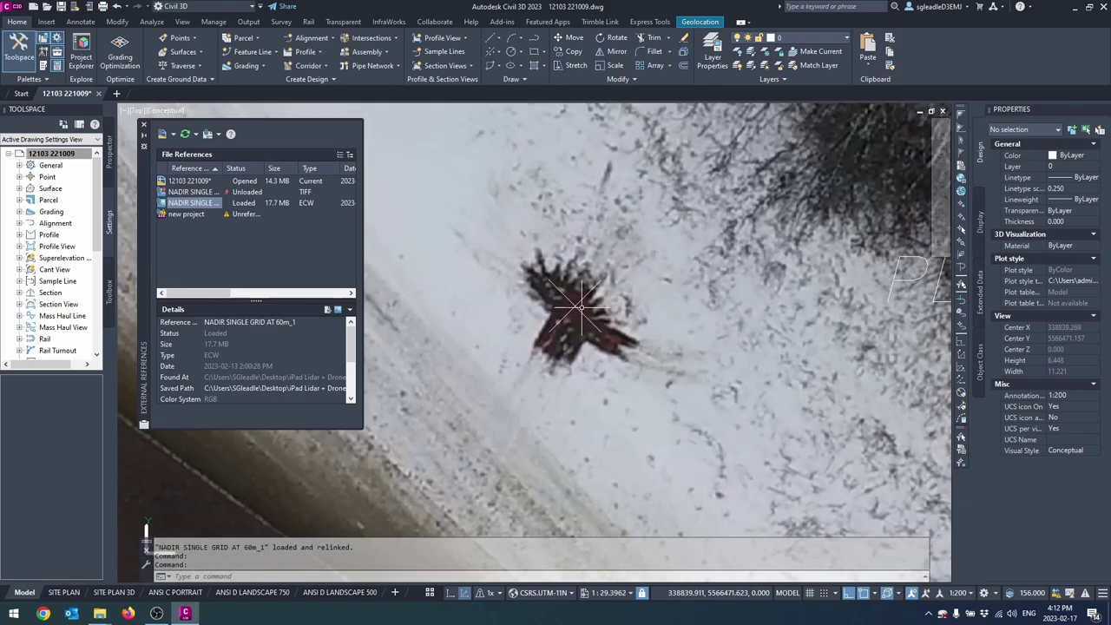
pyautogui.scroll(-16, 574, 316)
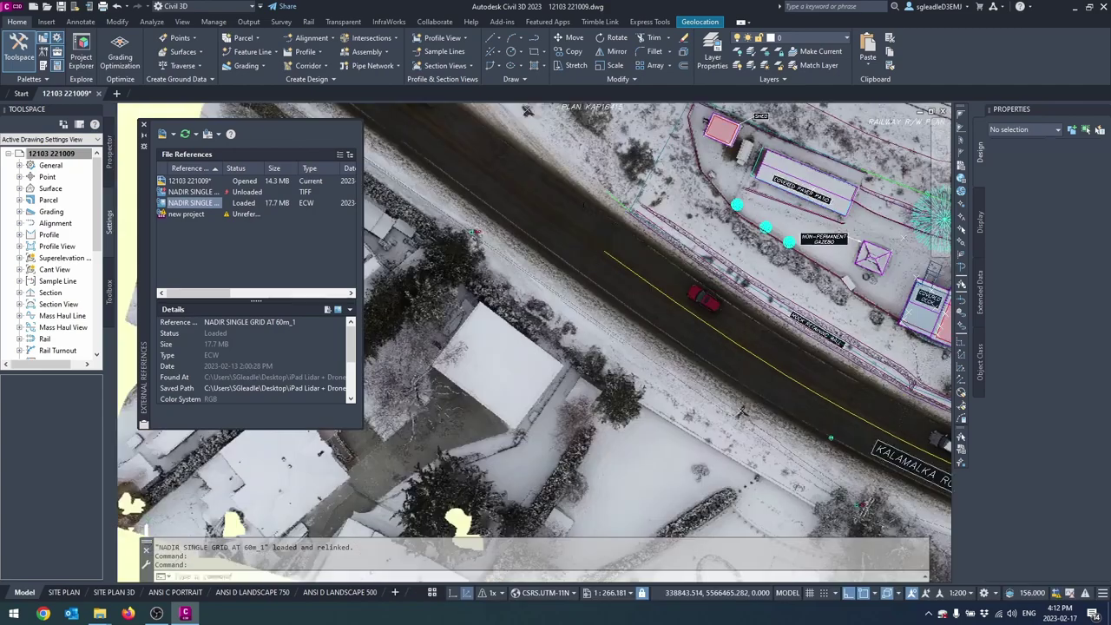
# Inspect the ECW orthophoto against the control target beside the railway tracks north of Lot 1.
pyautogui.moveTo(757, 409)
pyautogui.mouseDown(button='middle')
pyautogui.moveTo(635, 330)
pyautogui.moveTo(482, 268)
pyautogui.moveTo(400, 268)
pyautogui.mouseUp(button='middle')
pyautogui.moveTo(880, 165); pyautogui.dragTo(708, 358, button='middle')
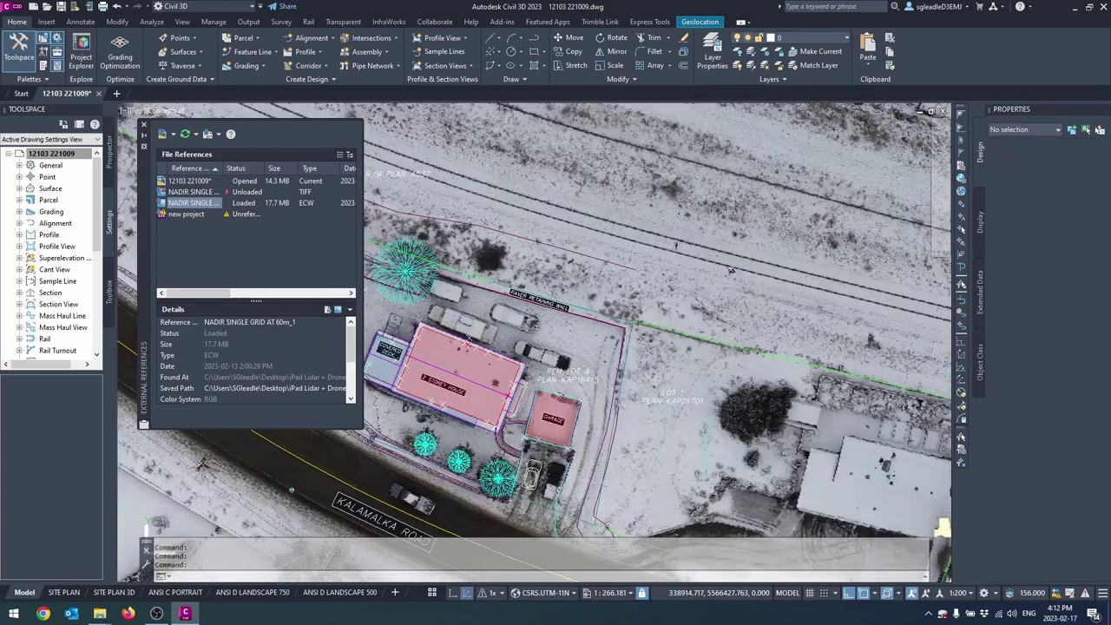
pyautogui.scroll(3, 731, 290)
pyautogui.scroll(15, 768, 250)
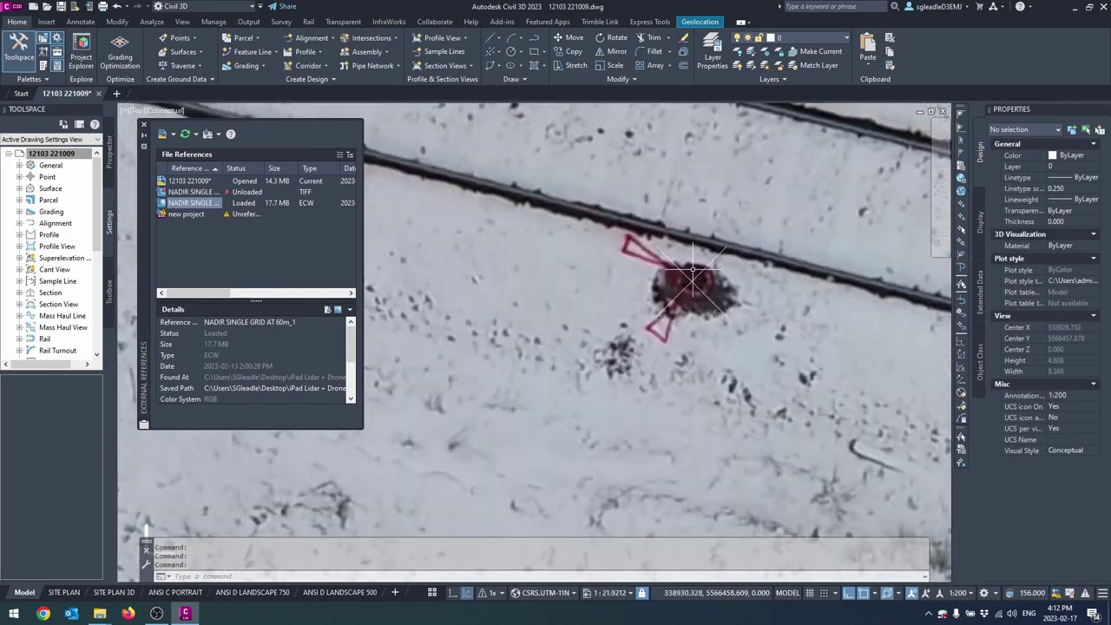
pyautogui.scroll(-18, 690, 321)
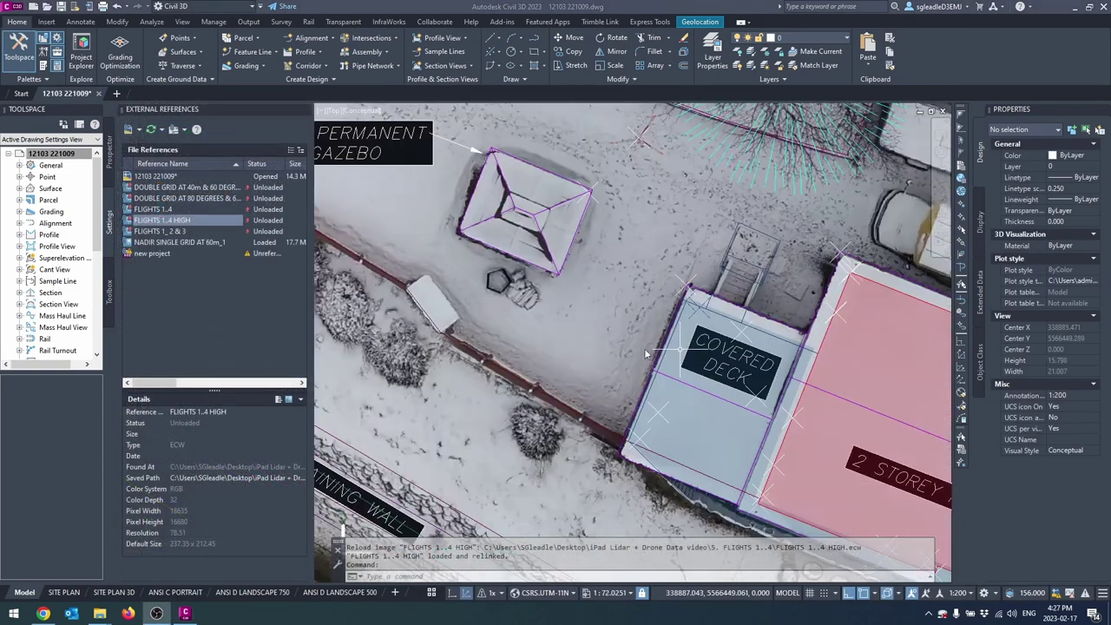
# Examine the NADIR SINGLE GRID AT 60m_1 orthophoto's detail around the gazebo, the red fence and the snow-covered bushes.
pyautogui.moveTo(536, 320); pyautogui.dragTo(571, 348, button='middle')
pyautogui.moveTo(571, 348); pyautogui.dragTo(643, 382)
pyautogui.press('Escape')
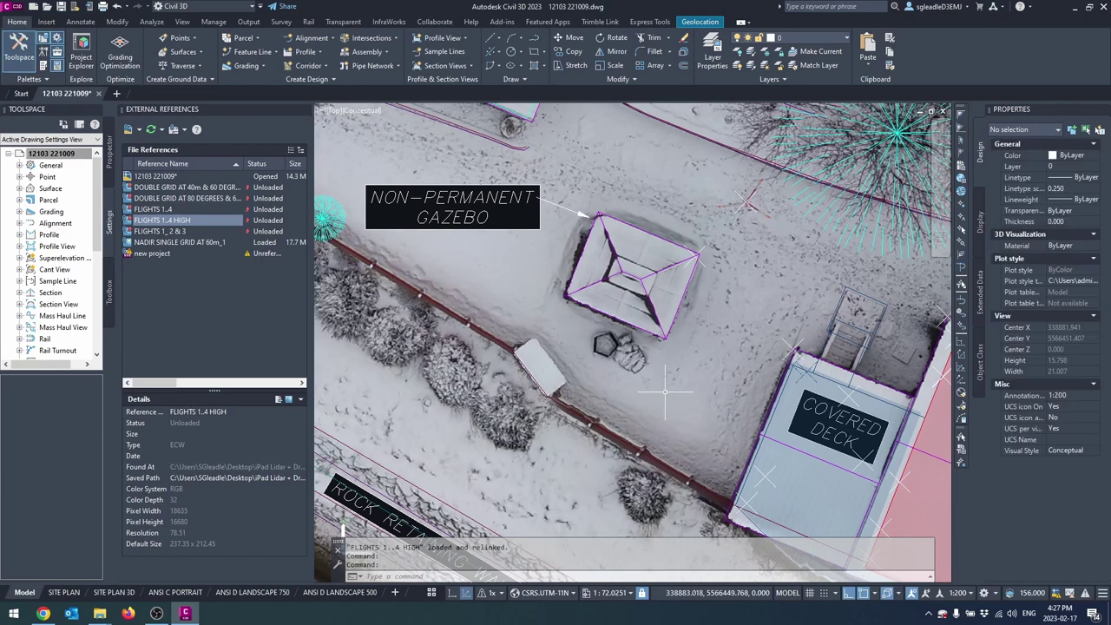
pyautogui.moveTo(645, 402); pyautogui.dragTo(688, 399, button='middle')
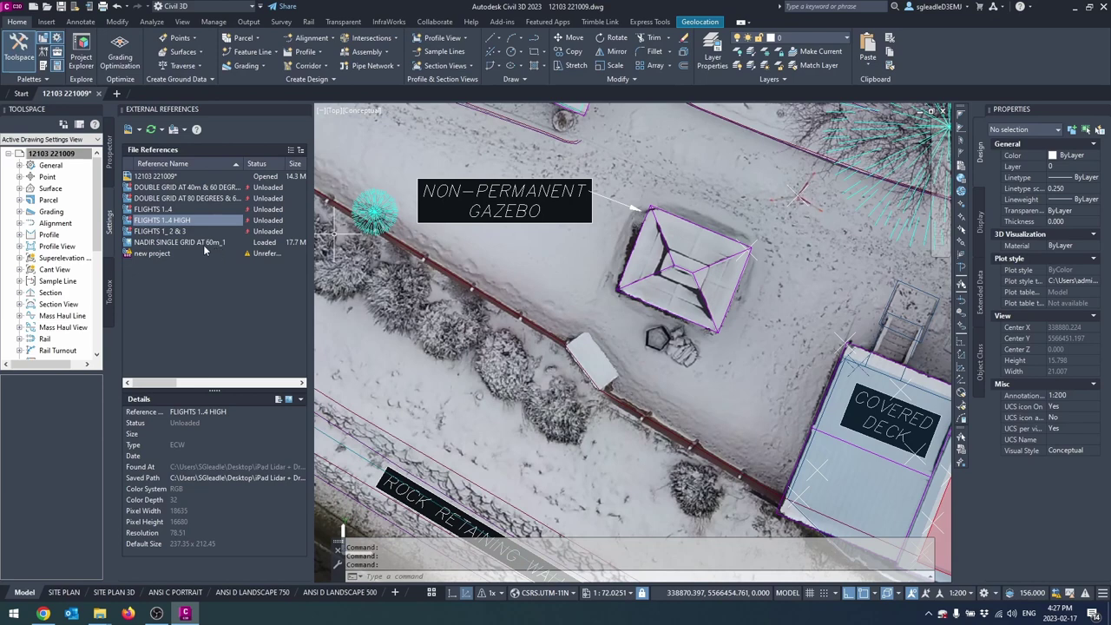
pyautogui.scroll(5, 621, 406)
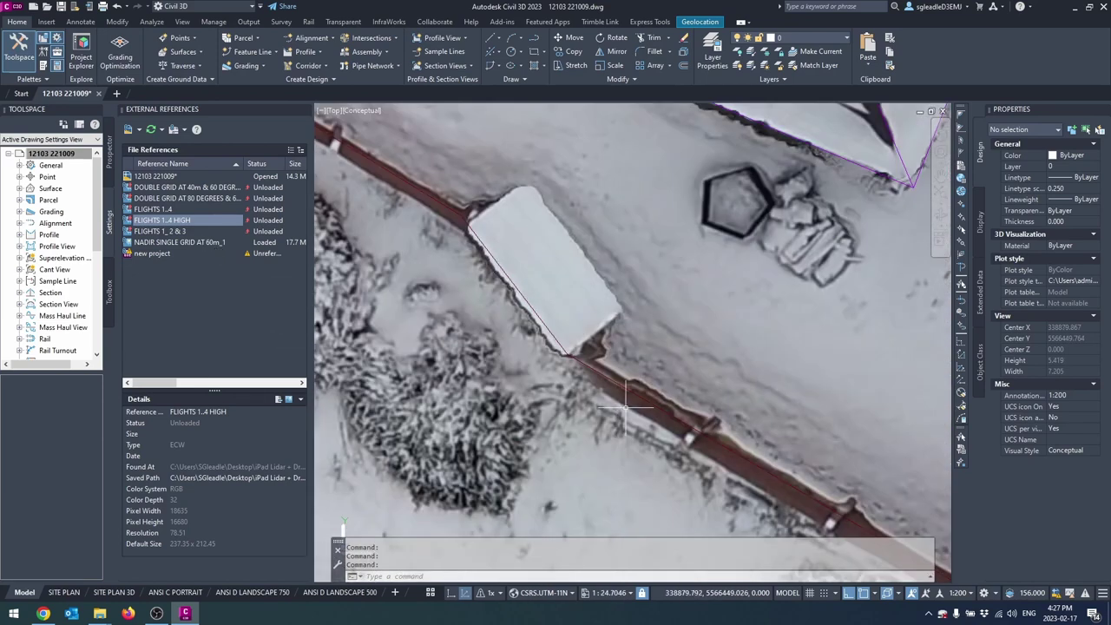
pyautogui.moveTo(603, 347)
pyautogui.mouseDown(button='middle')
pyautogui.moveTo(660, 404)
pyautogui.moveTo(618, 320)
pyautogui.mouseUp(button='middle')
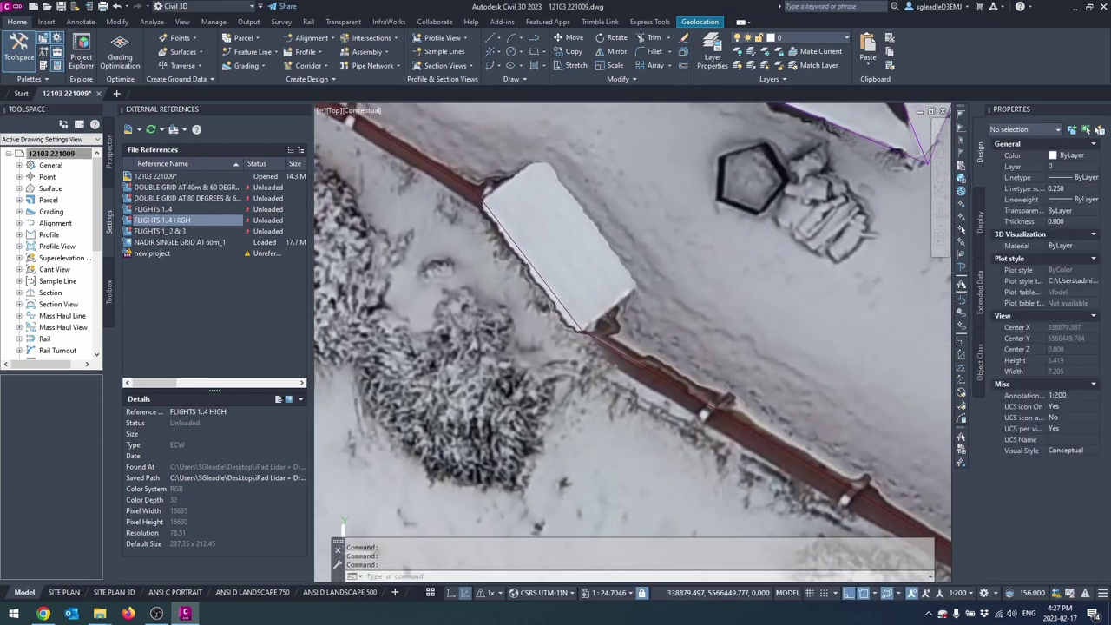
# Examine the NADIR SINGLE GRID AT 60m_1 orthophoto's detail around the covered deck's roof edges and the adjoining stairs.
pyautogui.moveTo(766, 428); pyautogui.dragTo(682, 342, button='middle')
pyautogui.scroll(-1, 760, 403)
pyautogui.moveTo(761, 402); pyautogui.dragTo(893, 507, button='middle')
pyautogui.scroll(-1, 585, 265)
pyautogui.moveTo(586, 266)
pyautogui.mouseDown(button='middle')
pyautogui.moveTo(656, 349)
pyautogui.moveTo(697, 427)
pyautogui.mouseUp(button='middle')
pyautogui.moveTo(749, 359); pyautogui.dragTo(375, 267, button='middle')
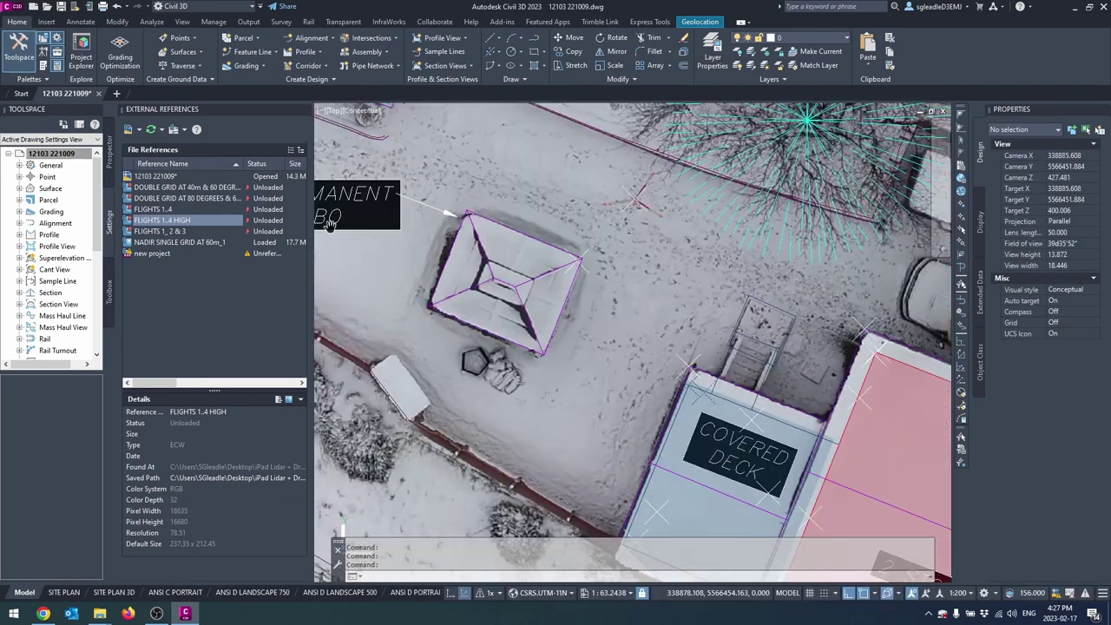
pyautogui.moveTo(827, 352)
pyautogui.mouseDown(button='middle')
pyautogui.moveTo(728, 343)
pyautogui.moveTo(846, 251)
pyautogui.mouseUp(button='middle')
pyautogui.scroll(2, 728, 343)
pyautogui.scroll(5, 762, 308)
pyautogui.scroll(-2, 763, 282)
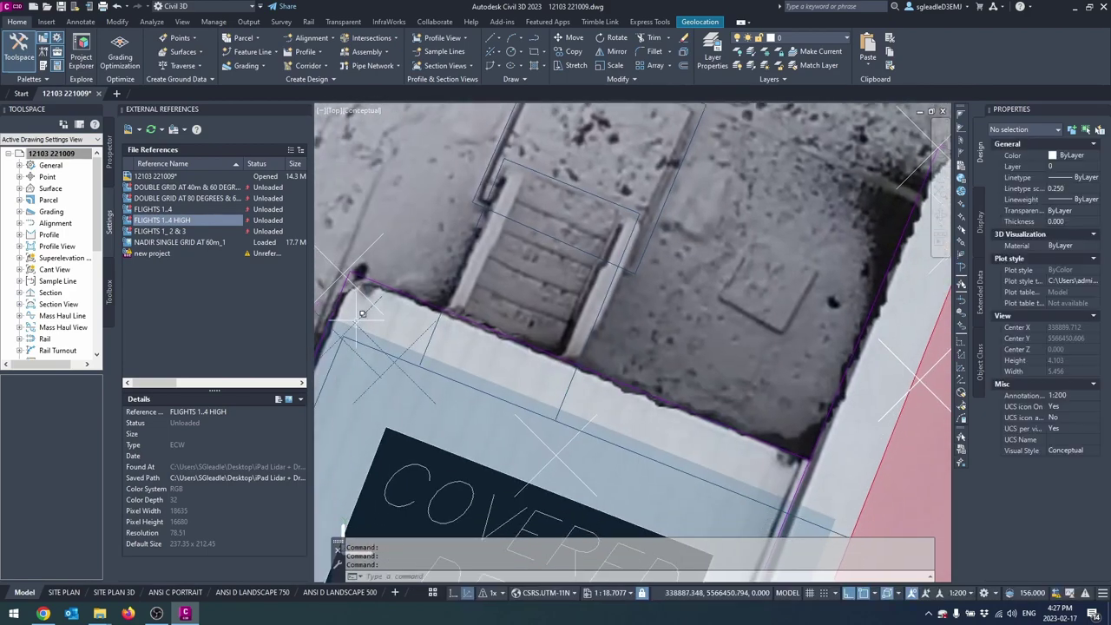
pyautogui.scroll(1, 356, 319)
pyautogui.scroll(-5, 357, 318)
pyautogui.moveTo(357, 319); pyautogui.dragTo(389, 378, button='middle')
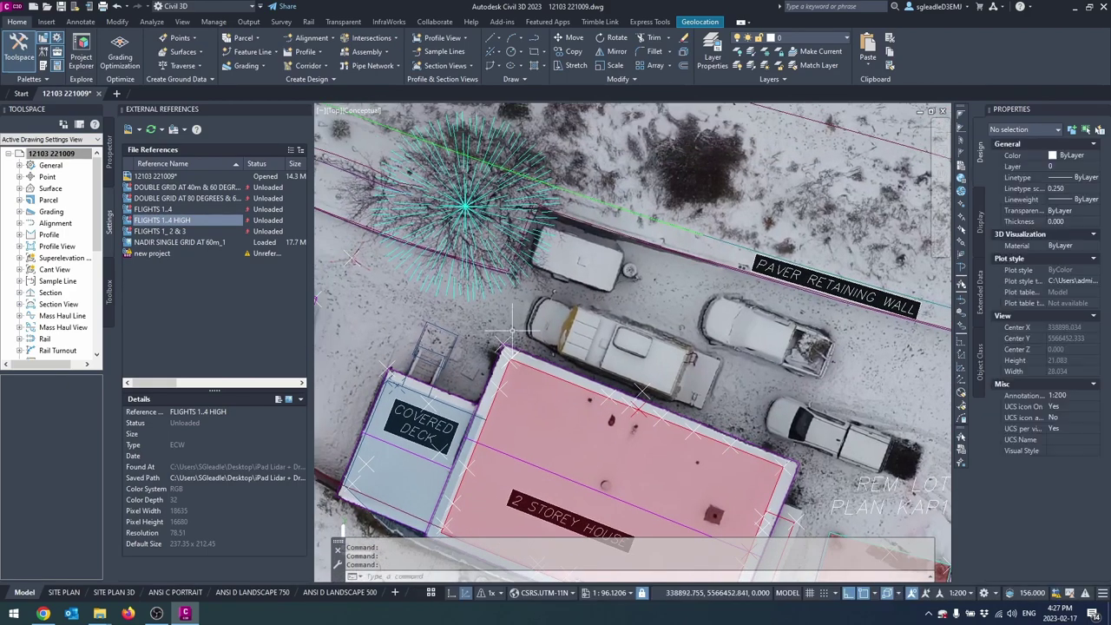
# Inspect the NADIR SINGLE GRID AT 60m_1 roof edges along the covered deck's lower side and on the small building beside the red fence.
pyautogui.moveTo(512, 331); pyautogui.dragTo(587, 255, button='middle')
pyautogui.scroll(6, 510, 392)
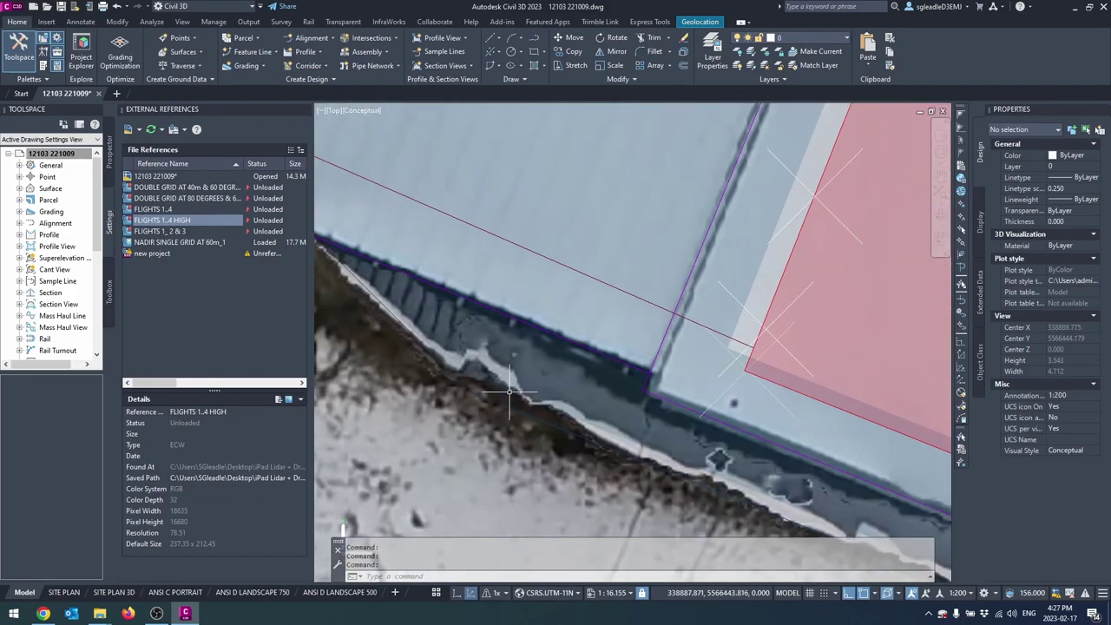
pyautogui.scroll(-5, 528, 369)
pyautogui.moveTo(498, 319); pyautogui.dragTo(703, 447, button='middle')
pyautogui.moveTo(555, 371); pyautogui.dragTo(798, 508, button='middle')
pyautogui.moveTo(559, 259)
pyautogui.mouseDown(button='middle')
pyautogui.moveTo(865, 458)
pyautogui.moveTo(639, 441)
pyautogui.mouseUp(button='middle')
pyautogui.press('Escape')
pyautogui.scroll(5, 434, 223)
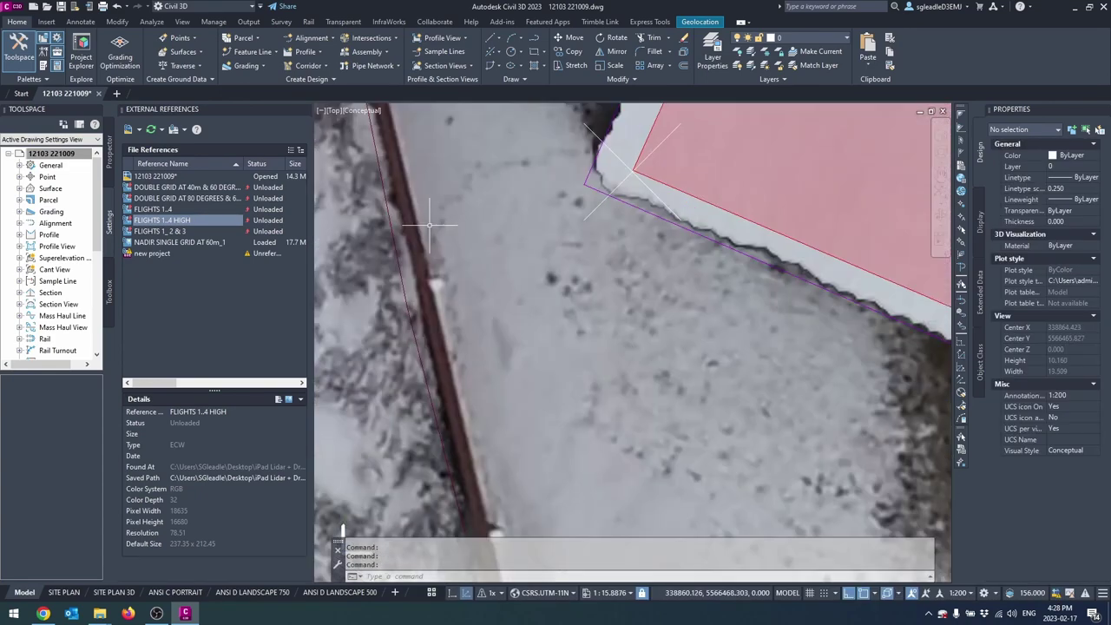
pyautogui.scroll(-5, 434, 223)
pyautogui.scroll(4, 482, 245)
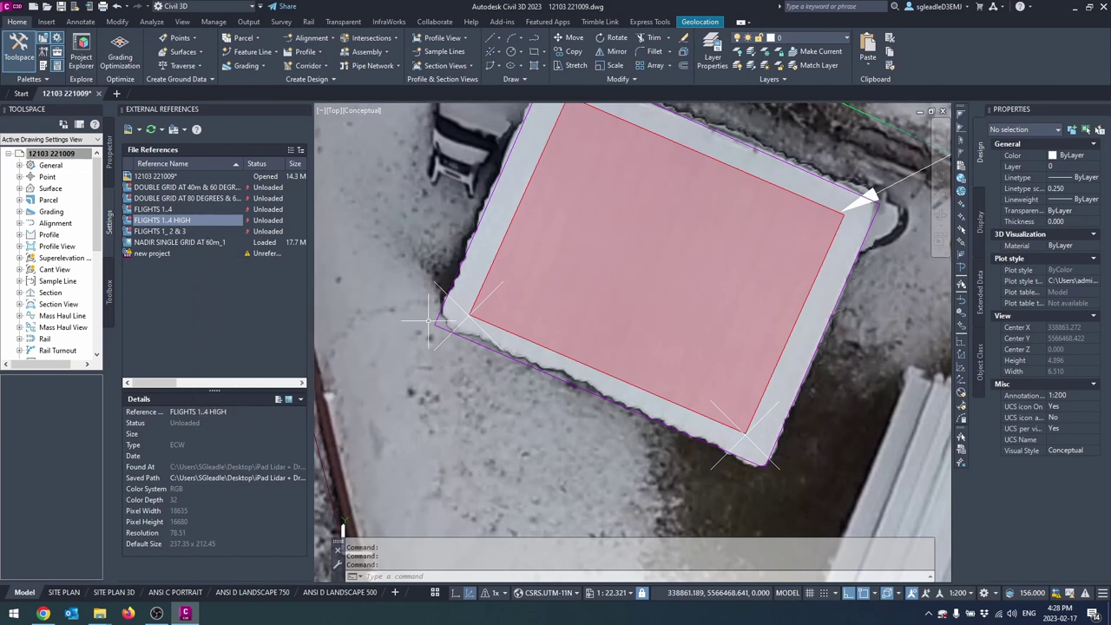
pyautogui.moveTo(427, 321)
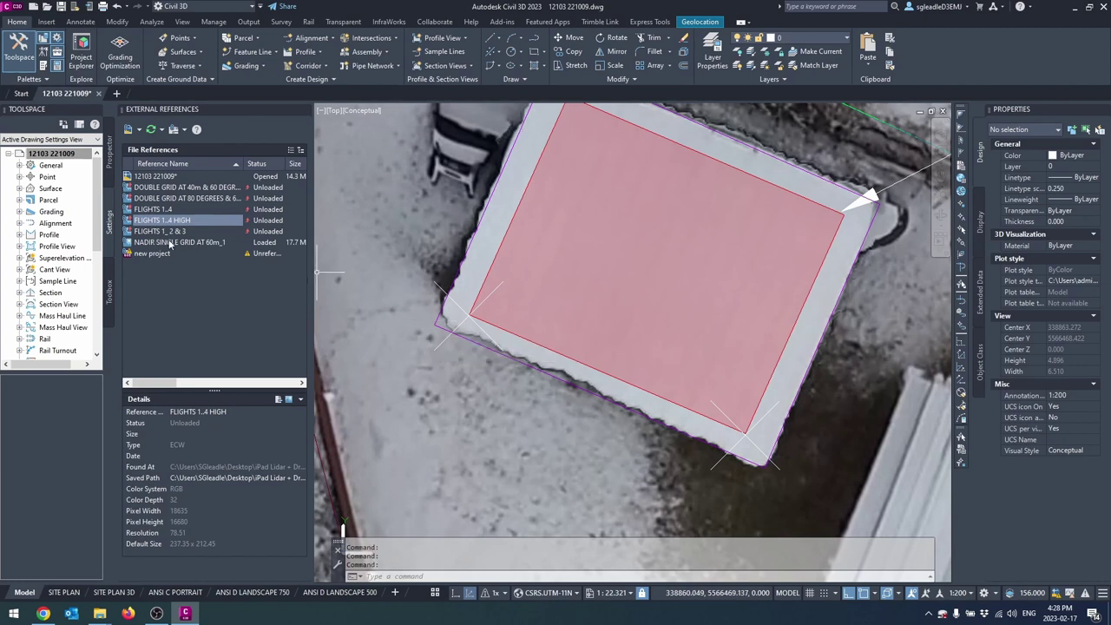
# Reload the DOUBLE GRID AT 40m & 60 DEGREES orthophoto and unload NADIR SINGLE GRID AT 60m_1 at the small building's roof.
pyautogui.click(205, 190)
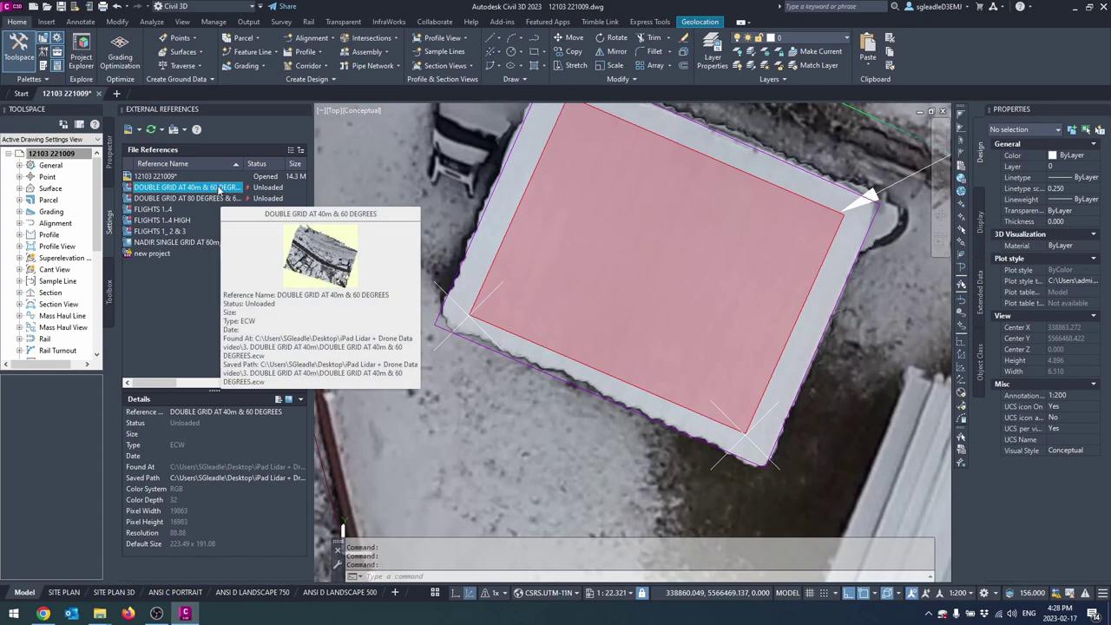
pyautogui.rightClick(220, 192)
pyautogui.click(251, 236)
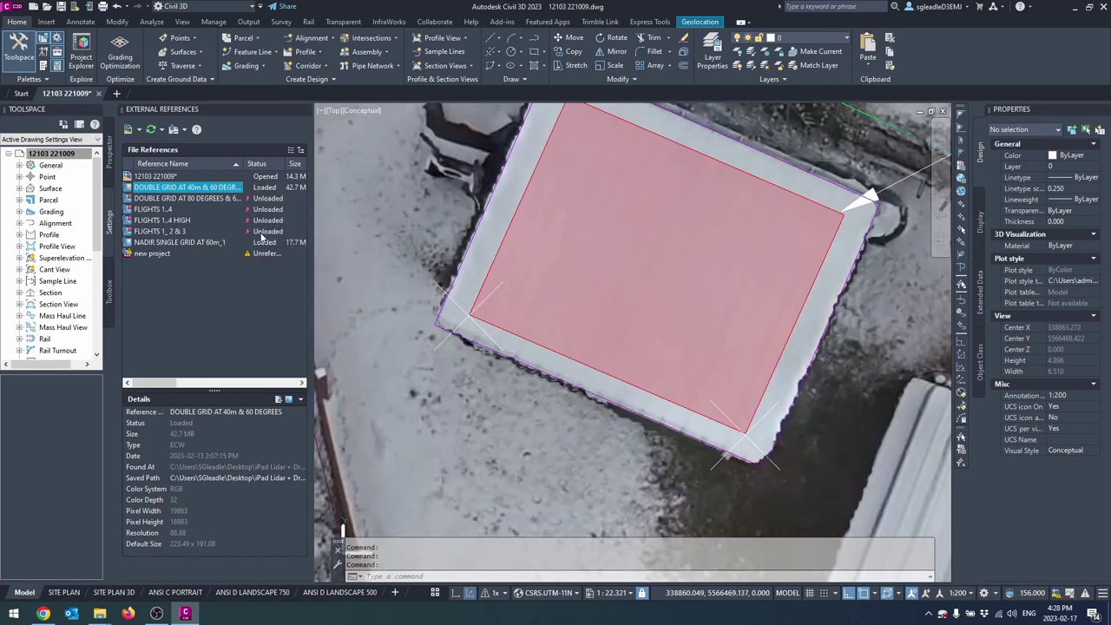
pyautogui.scroll(3, 508, 248)
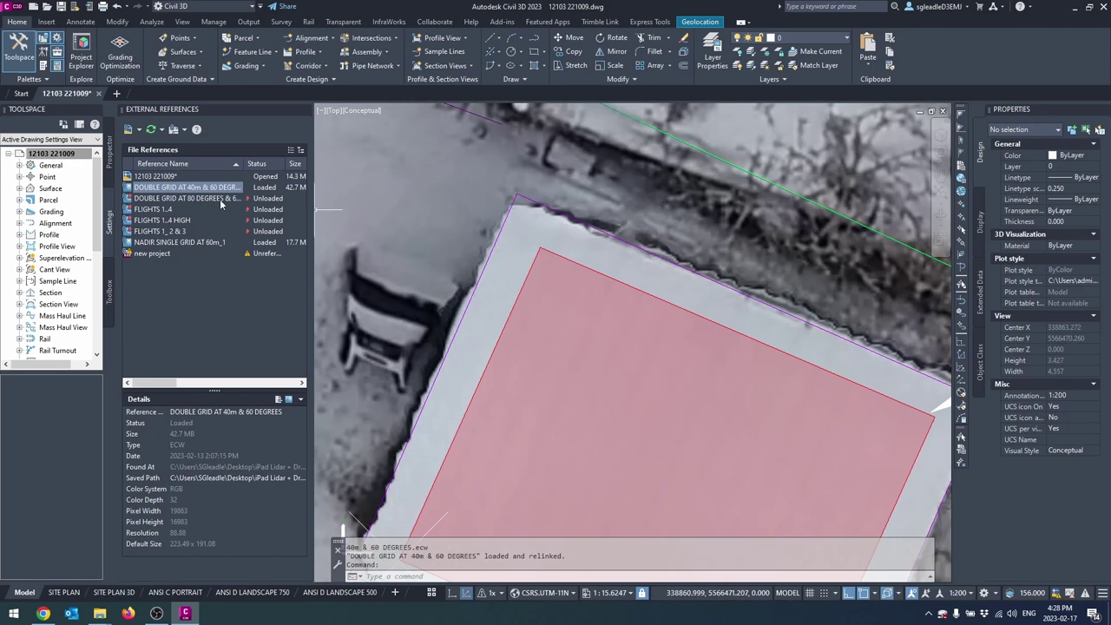
pyautogui.rightClick(183, 242)
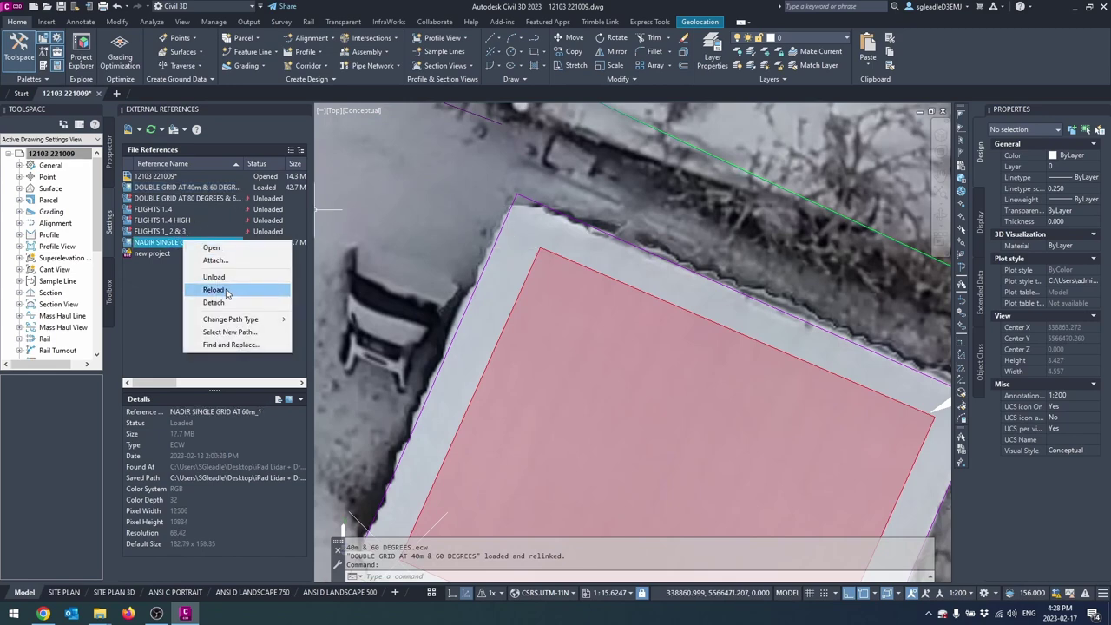
pyautogui.click(229, 277)
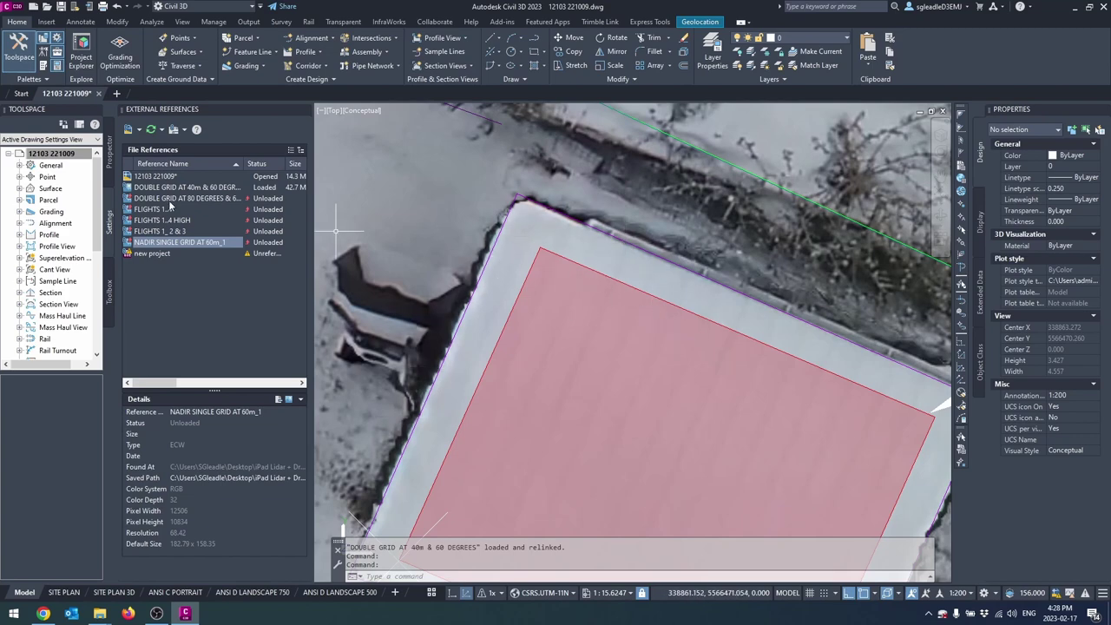
# Reload NADIR SINGLE GRID AT 60m_1 to compare the small building's roof corner, and unload it again.
pyautogui.rightClick(173, 245)
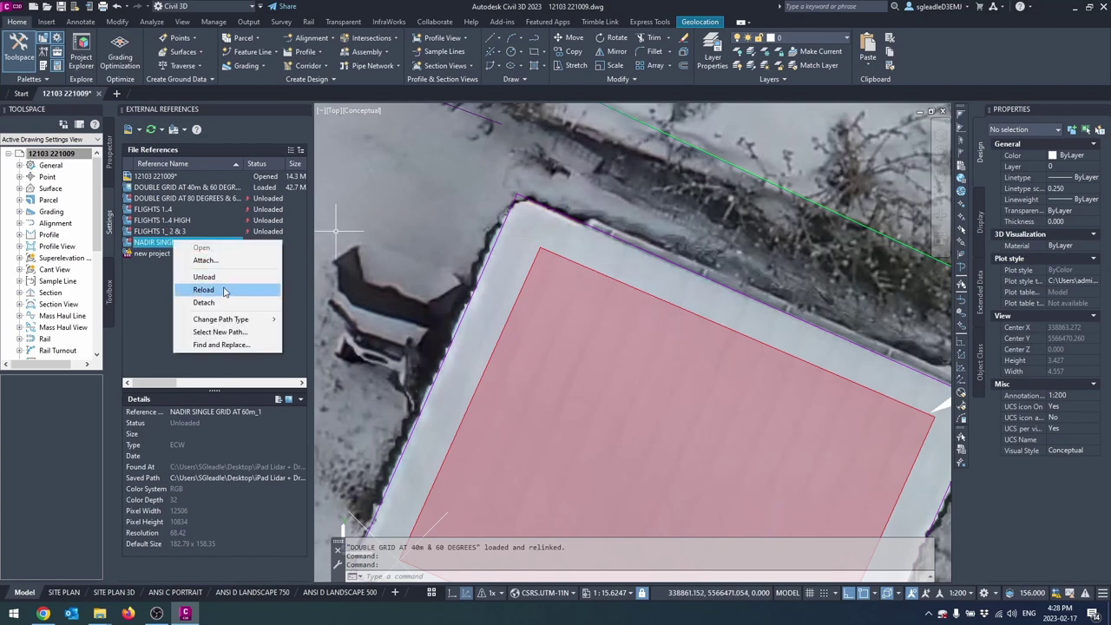
pyautogui.click(223, 287)
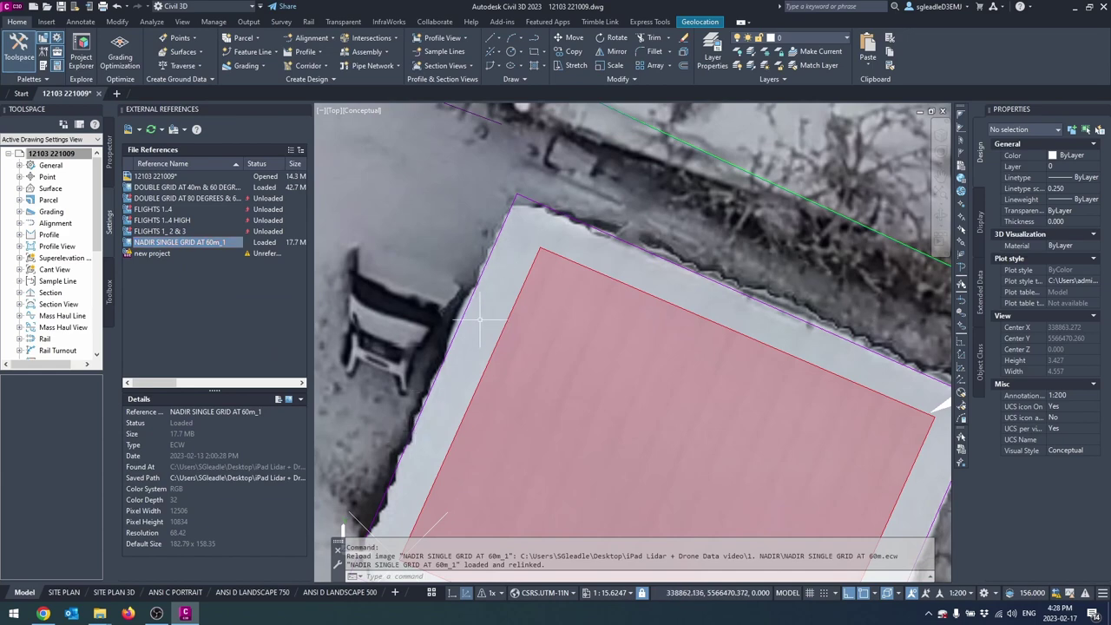
pyautogui.scroll(-2, 814, 375)
pyautogui.scroll(2, 764, 322)
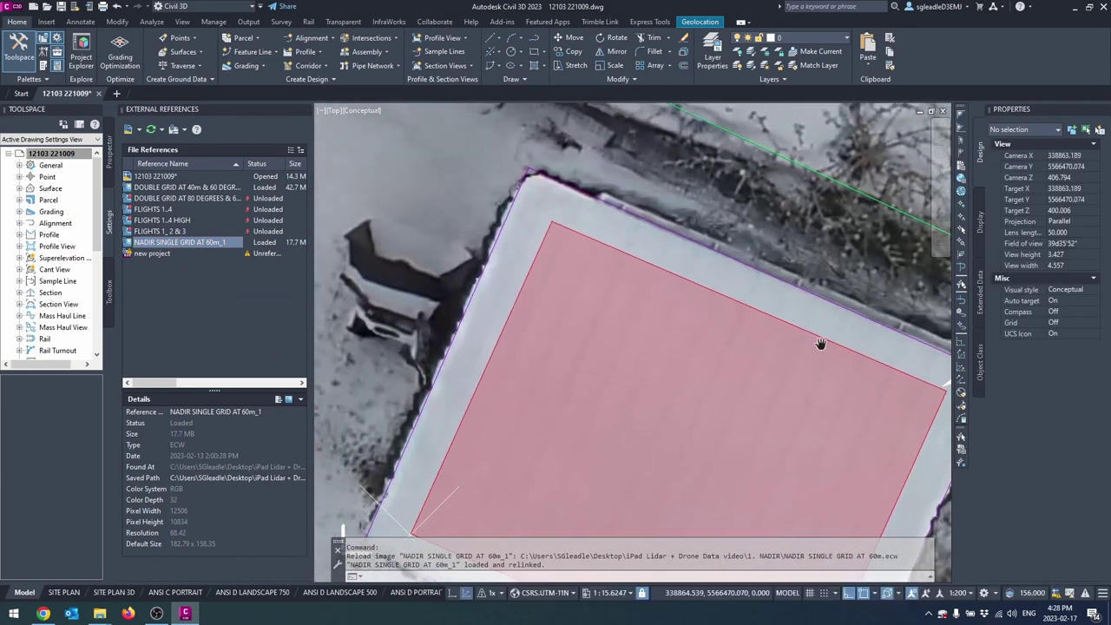
pyautogui.rightClick(249, 243)
pyautogui.click(287, 275)
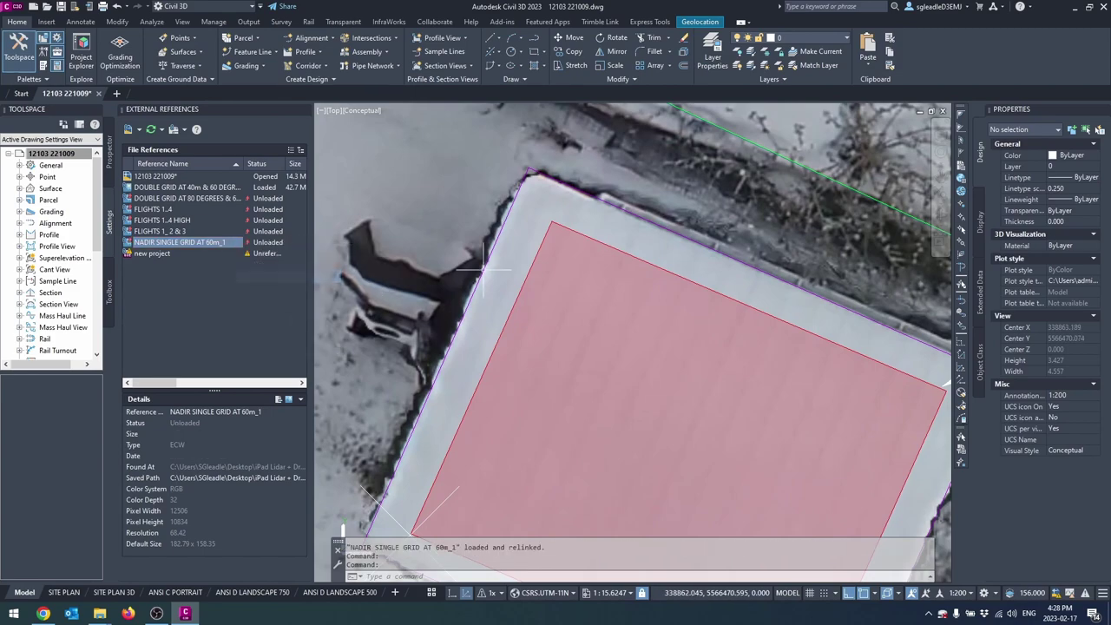
# Examine the DOUBLE GRID AT 40m & 60 DEGREES orthophoto's detail along the red fence and the trees beside it.
pyautogui.scroll(-5, 558, 315)
pyautogui.moveTo(557, 315); pyautogui.dragTo(569, 227, button='middle')
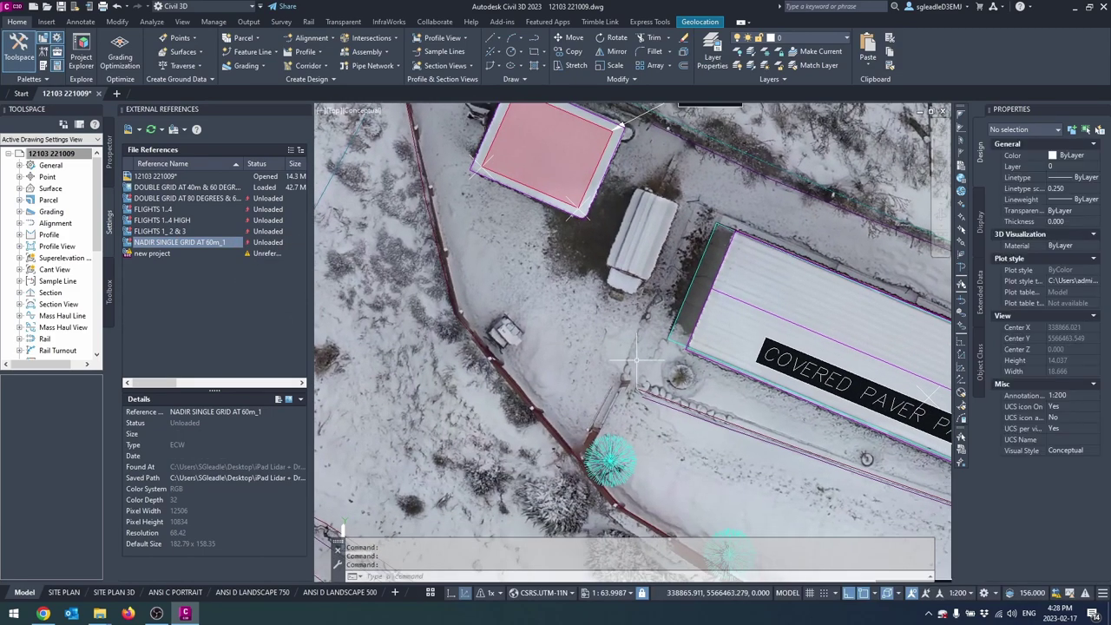
pyautogui.moveTo(665, 386)
pyautogui.mouseDown(button='middle')
pyautogui.moveTo(643, 332)
pyautogui.moveTo(665, 278)
pyautogui.mouseUp(button='middle')
pyautogui.scroll(5, 681, 364)
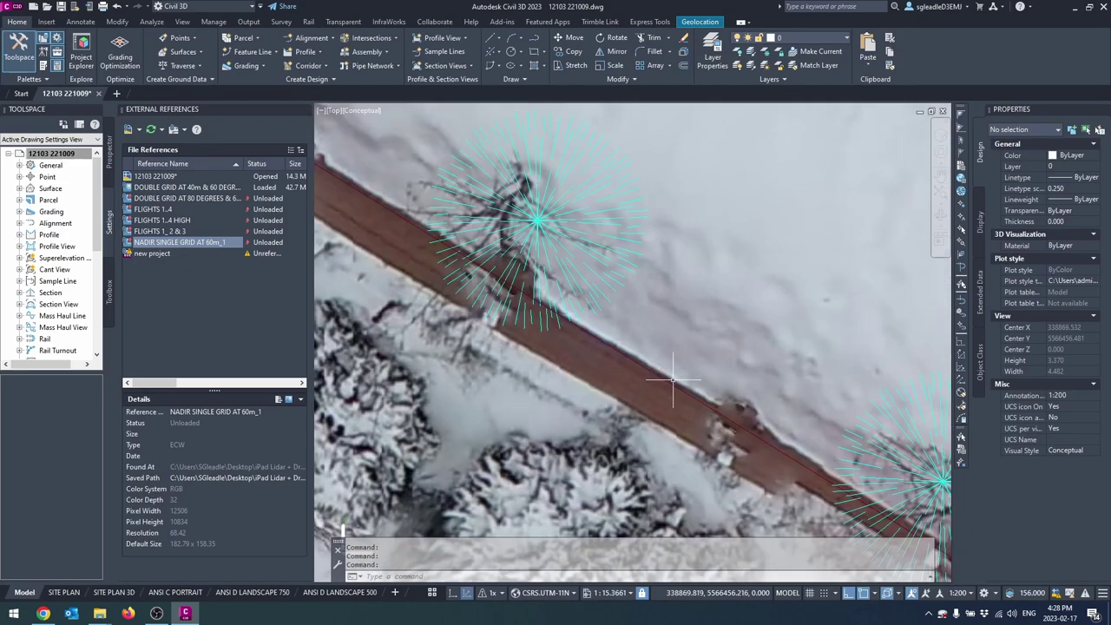
pyautogui.scroll(-6, 661, 380)
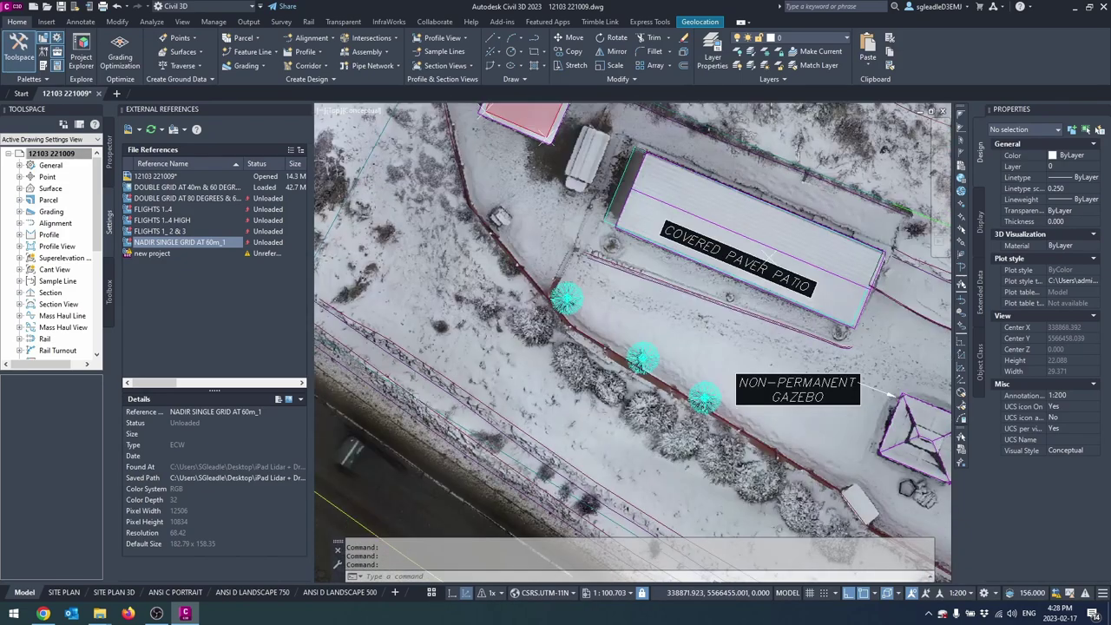
# Examine the double grid orthophoto along the rock retaining wall and at the pole in the bushes beside Kalamalka Road.
pyautogui.moveTo(735, 399)
pyautogui.mouseDown(button='middle')
pyautogui.moveTo(640, 335)
pyautogui.moveTo(504, 205)
pyautogui.mouseUp(button='middle')
pyautogui.scroll(5, 681, 425)
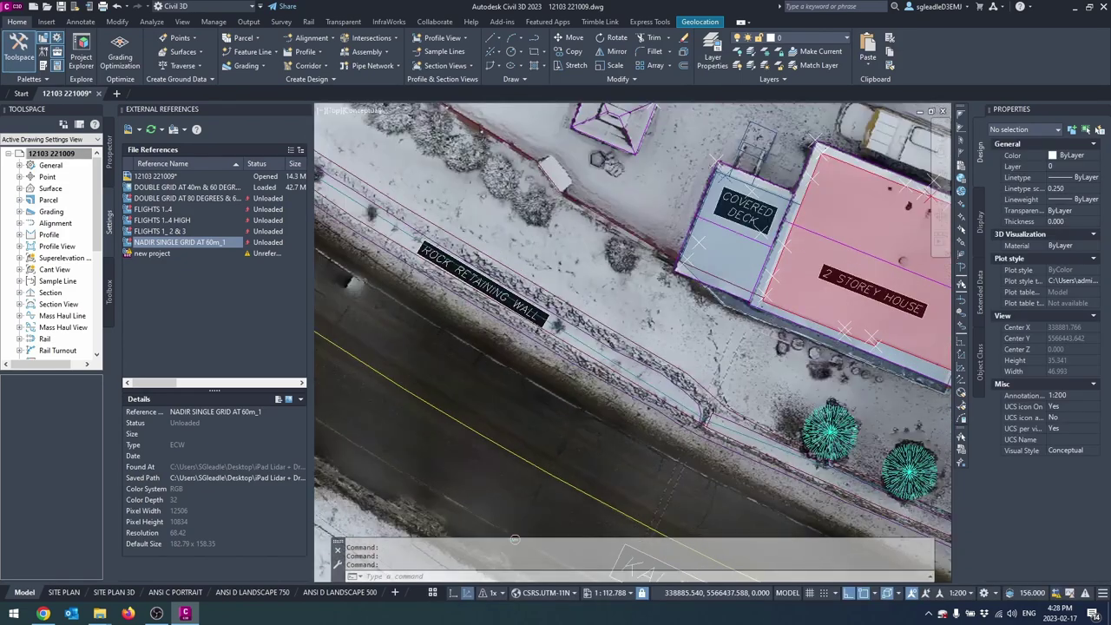
pyautogui.moveTo(713, 440); pyautogui.dragTo(701, 305, button='middle')
pyautogui.scroll(-2, 677, 382)
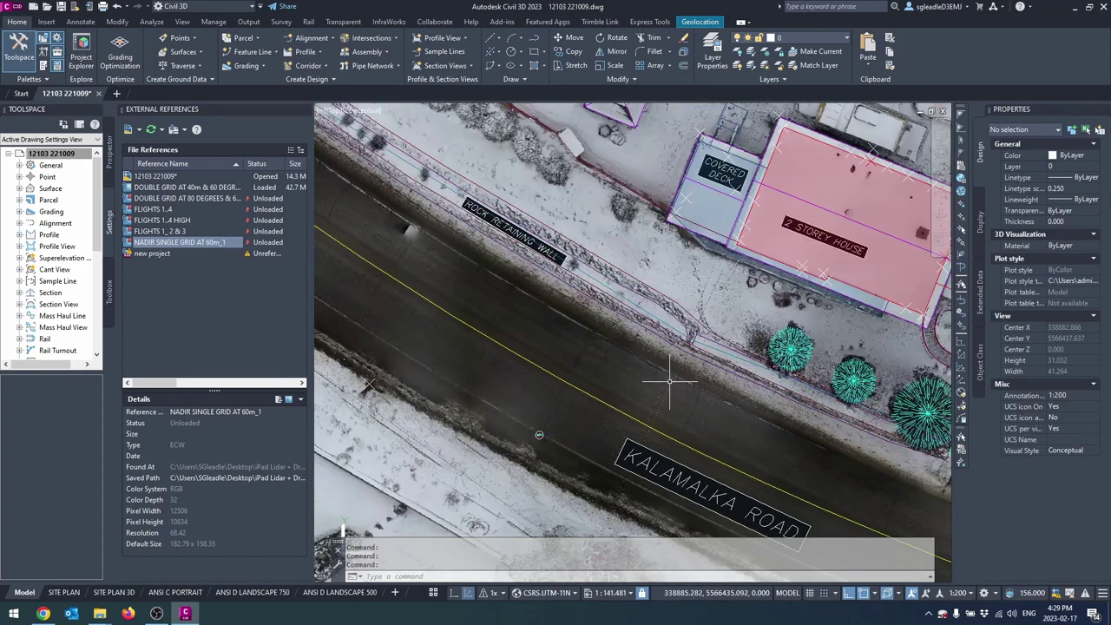
pyautogui.moveTo(669, 380); pyautogui.dragTo(652, 198, button='middle')
pyautogui.scroll(8, 576, 378)
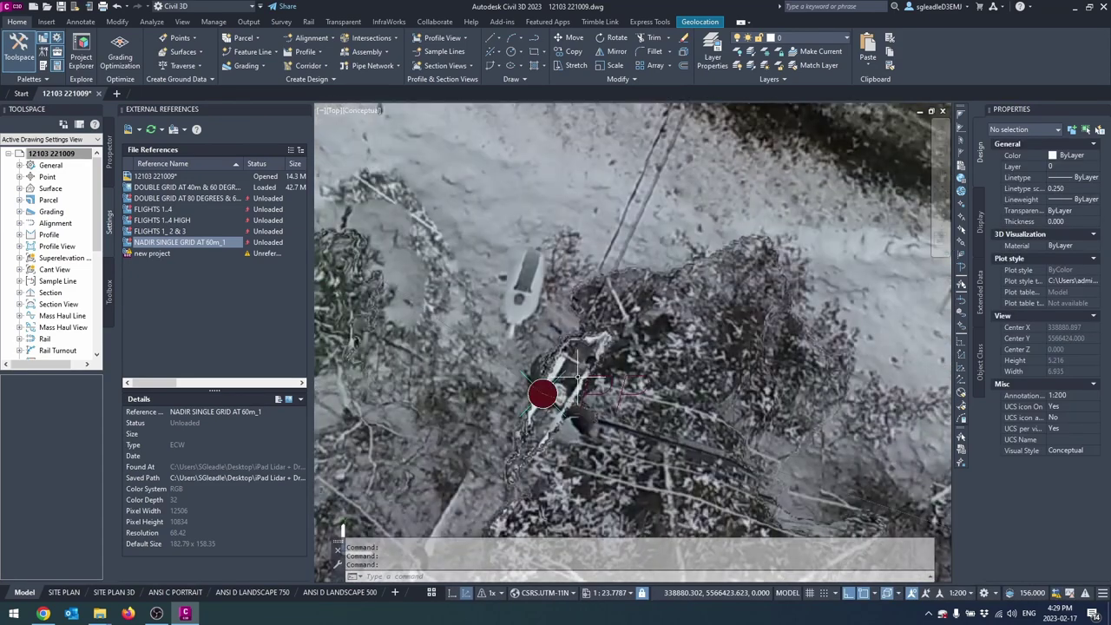
pyautogui.moveTo(543, 393); pyautogui.dragTo(599, 303, button='middle')
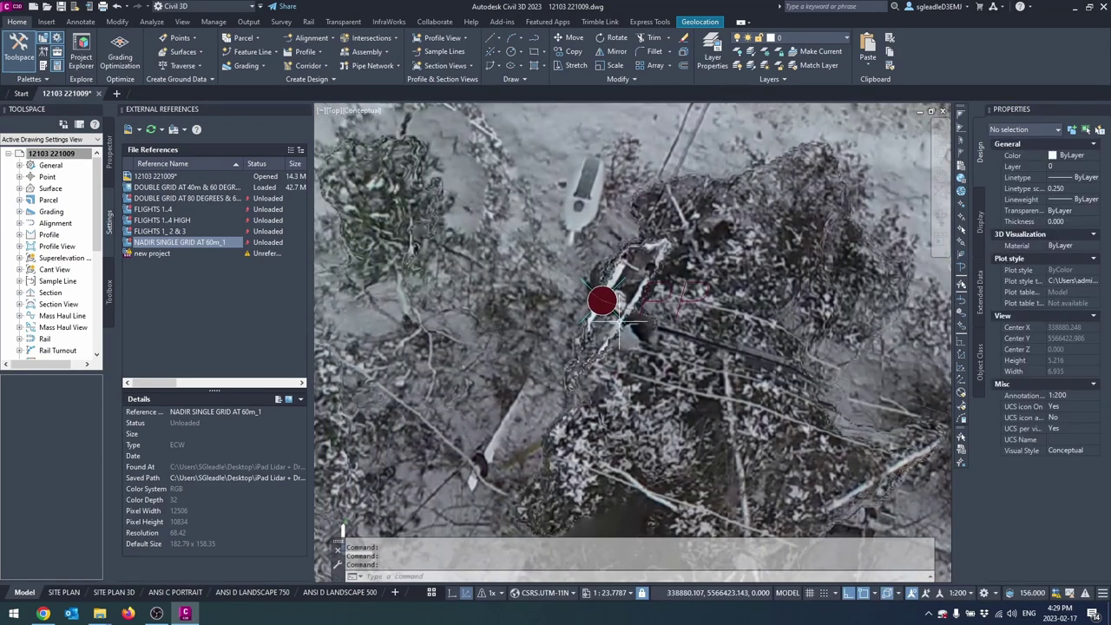
pyautogui.scroll(-8, 541, 402)
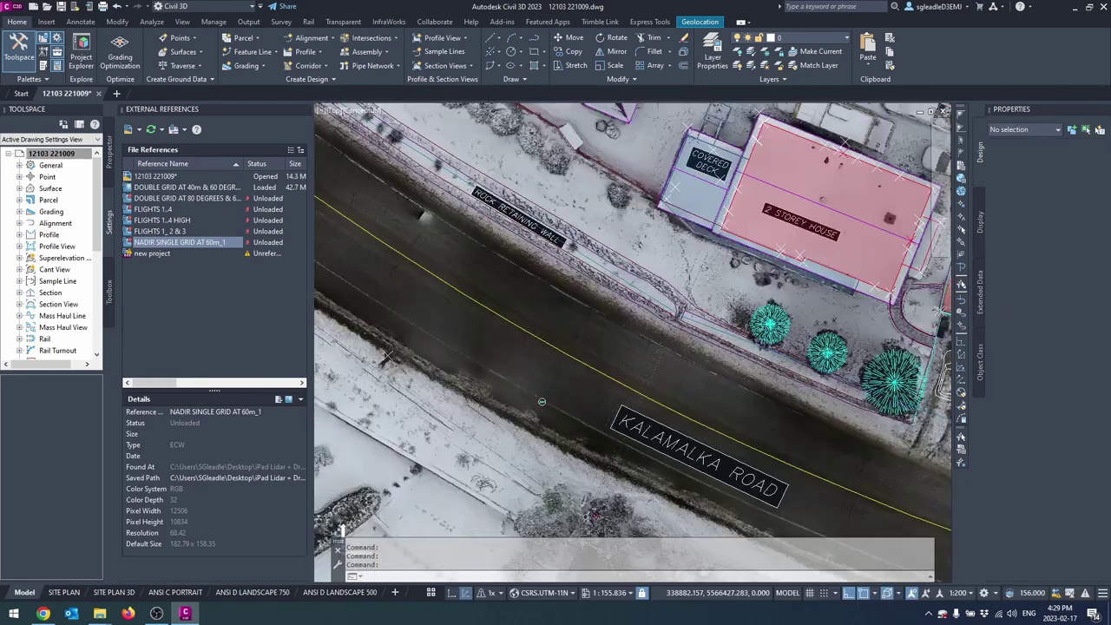
# Unload DOUBLE GRID AT 40m & 60 DEGREES and reload the FLIGHTS 1..4 HIGH orthophoto for the covered deck and fence area.
pyautogui.moveTo(654, 296); pyautogui.dragTo(665, 377, button='middle')
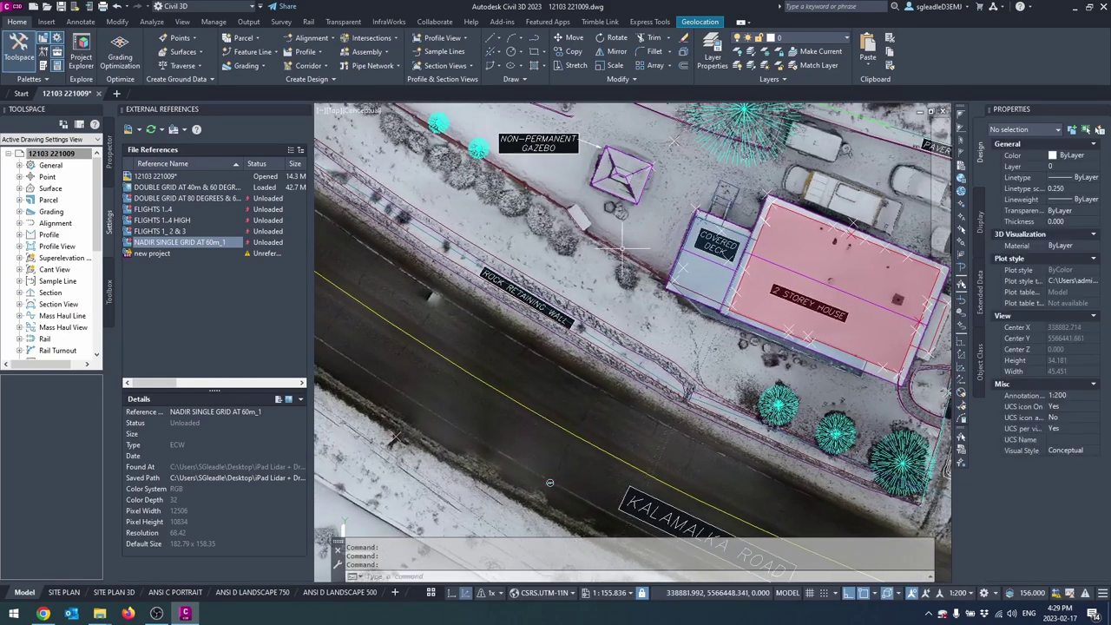
pyautogui.scroll(3, 622, 249)
pyautogui.scroll(2, 621, 249)
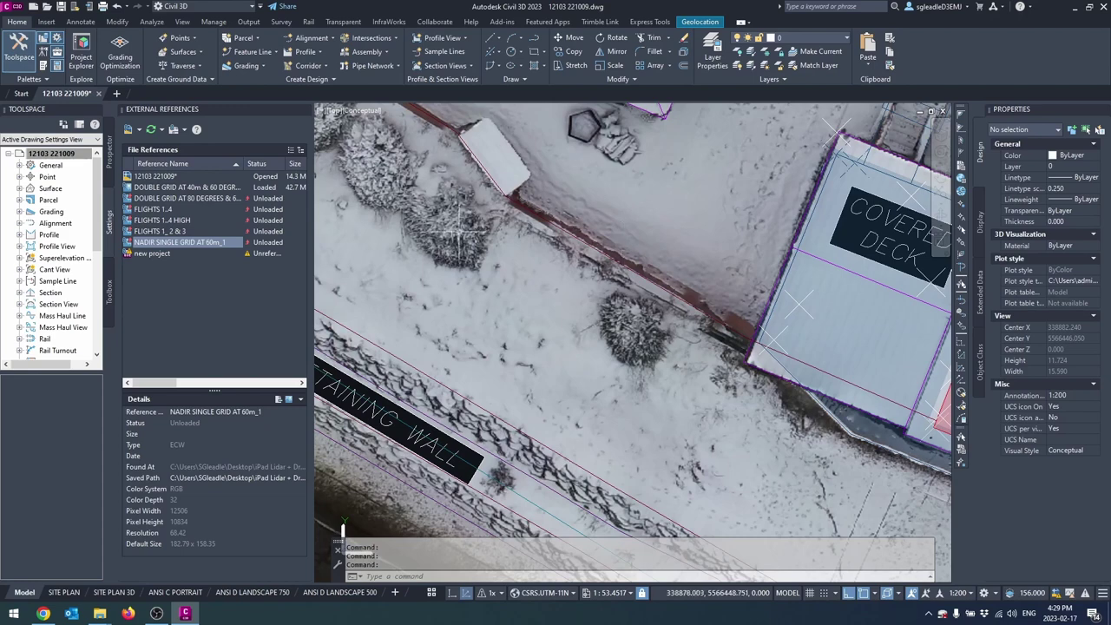
pyautogui.click(185, 221)
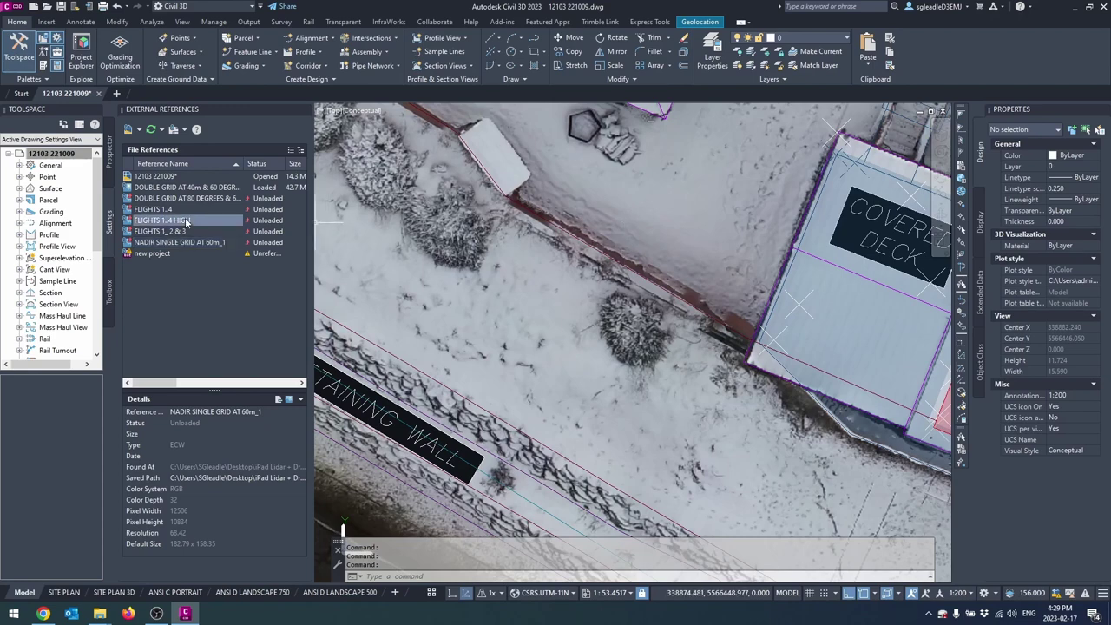
pyautogui.moveTo(186, 221)
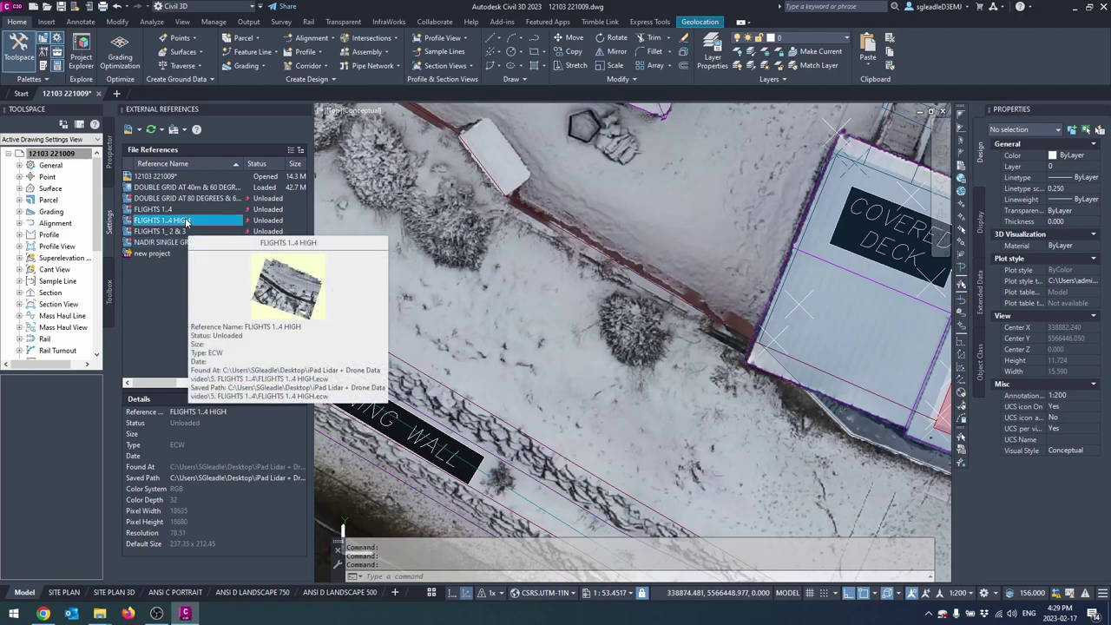
pyautogui.rightClick(186, 221)
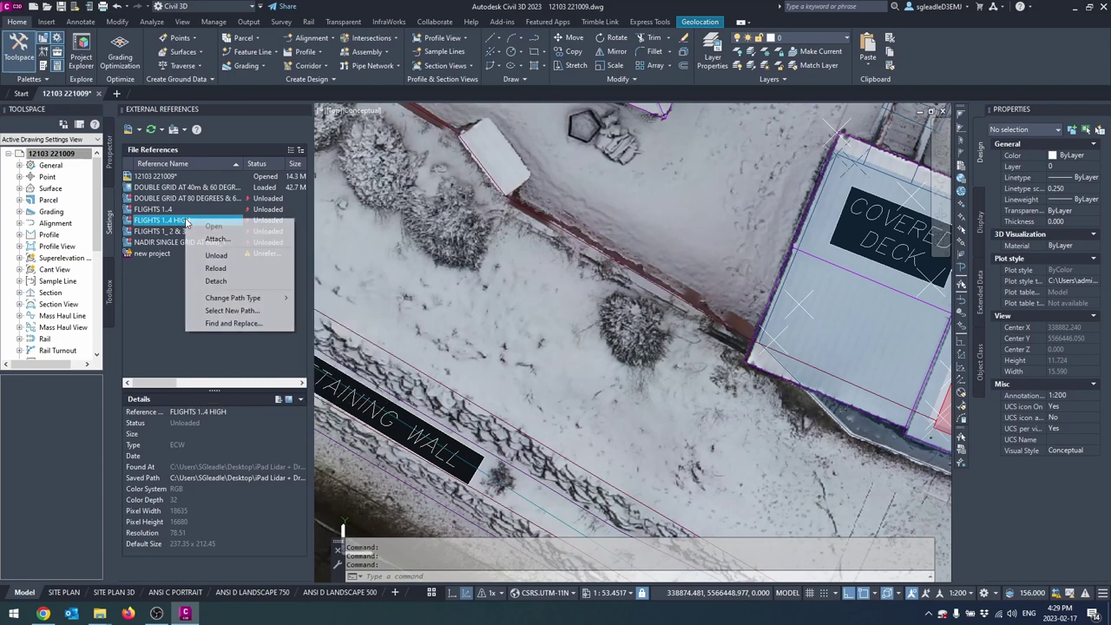
pyautogui.rightClick(163, 190)
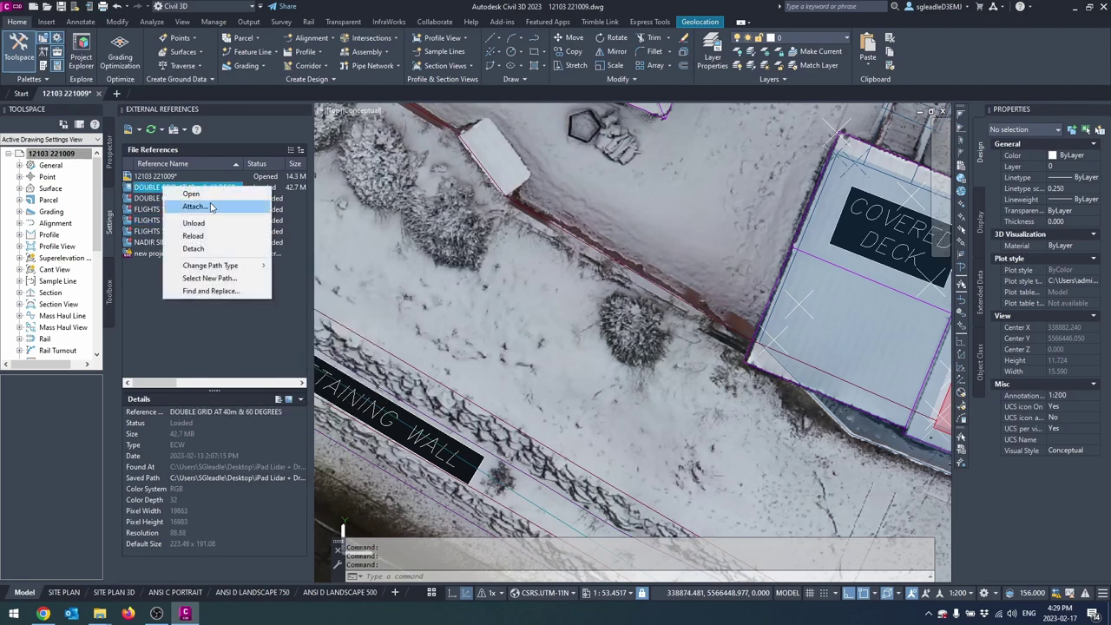
pyautogui.click(190, 221)
pyautogui.rightClick(189, 223)
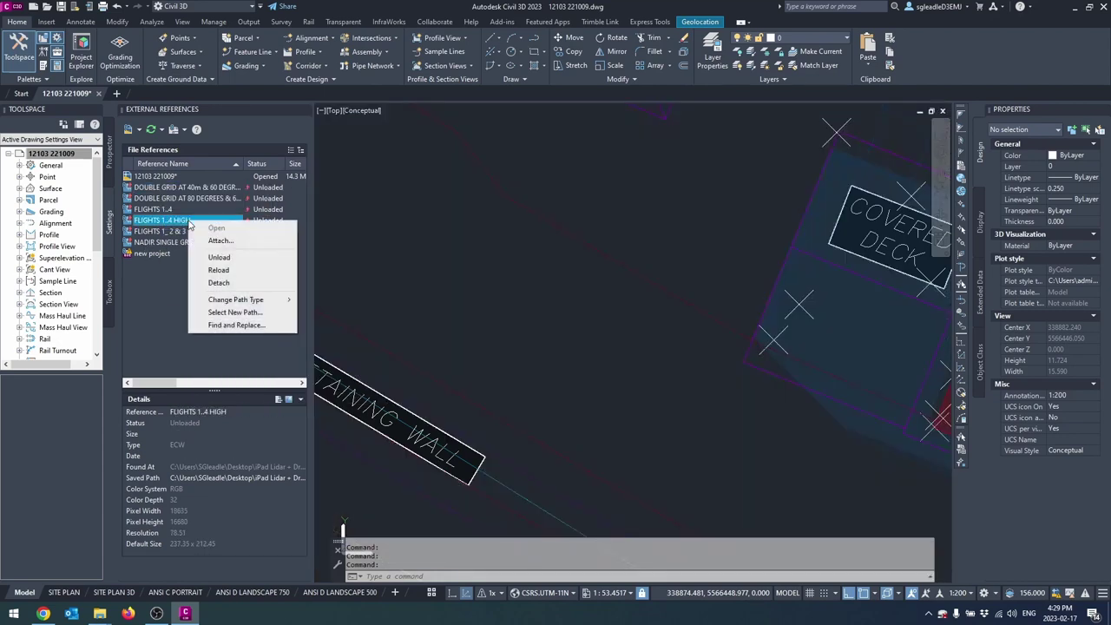
pyautogui.click(248, 269)
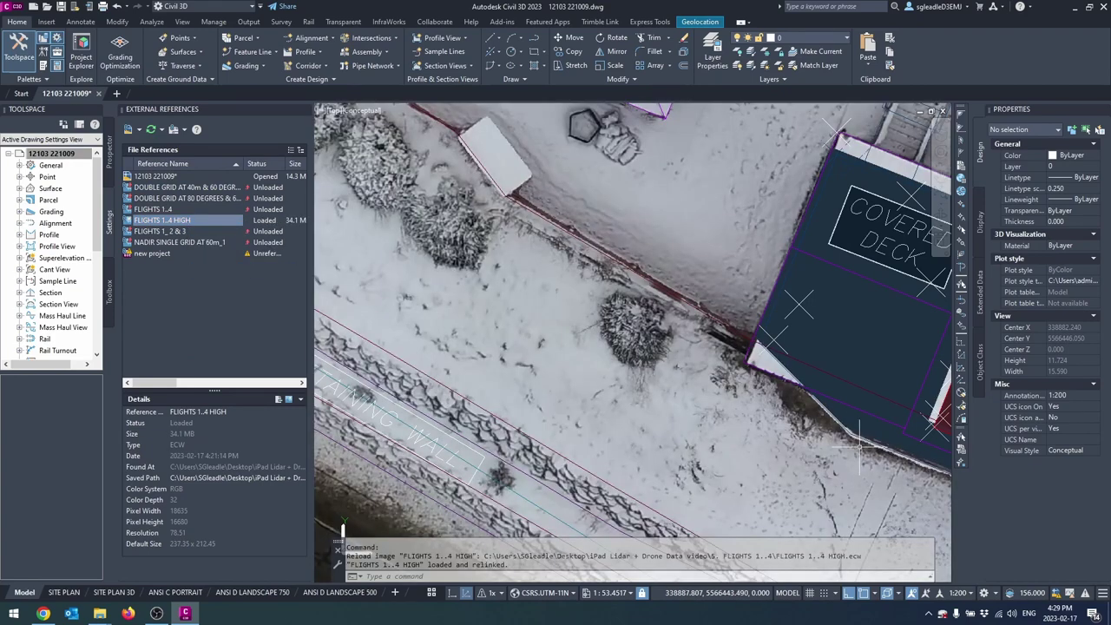
# Examine the FLIGHTS 1..4 HIGH orthophoto's detail at the covered deck's lower roof edge and along the red fence.
pyautogui.moveTo(859, 442); pyautogui.dragTo(672, 328, button='middle')
pyautogui.scroll(5, 673, 328)
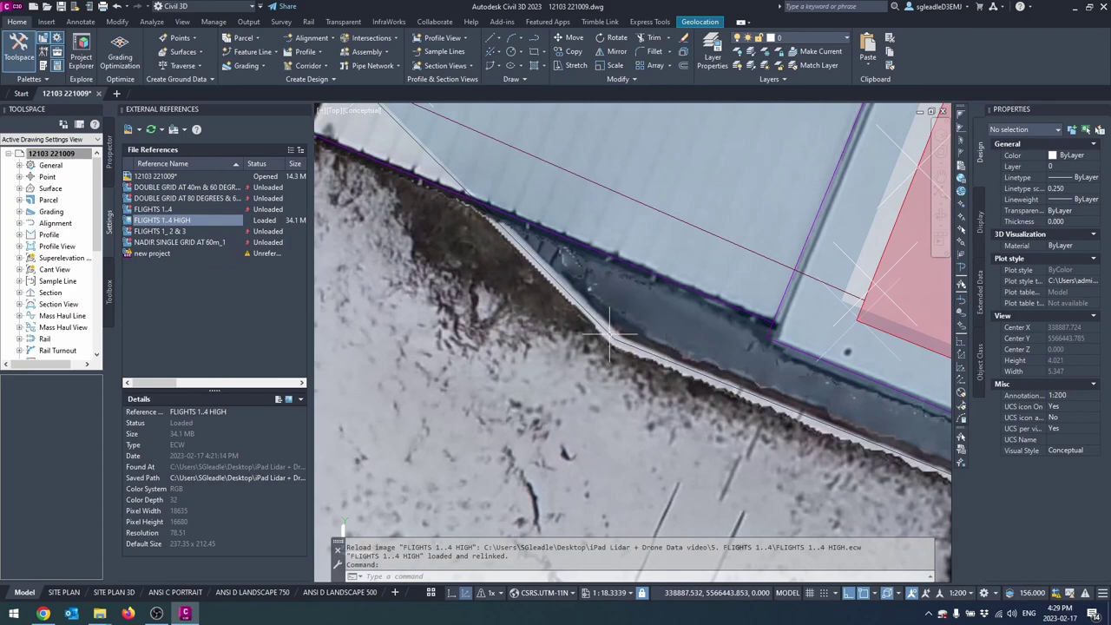
pyautogui.scroll(-5, 610, 332)
pyautogui.moveTo(574, 337); pyautogui.dragTo(756, 473, button='middle')
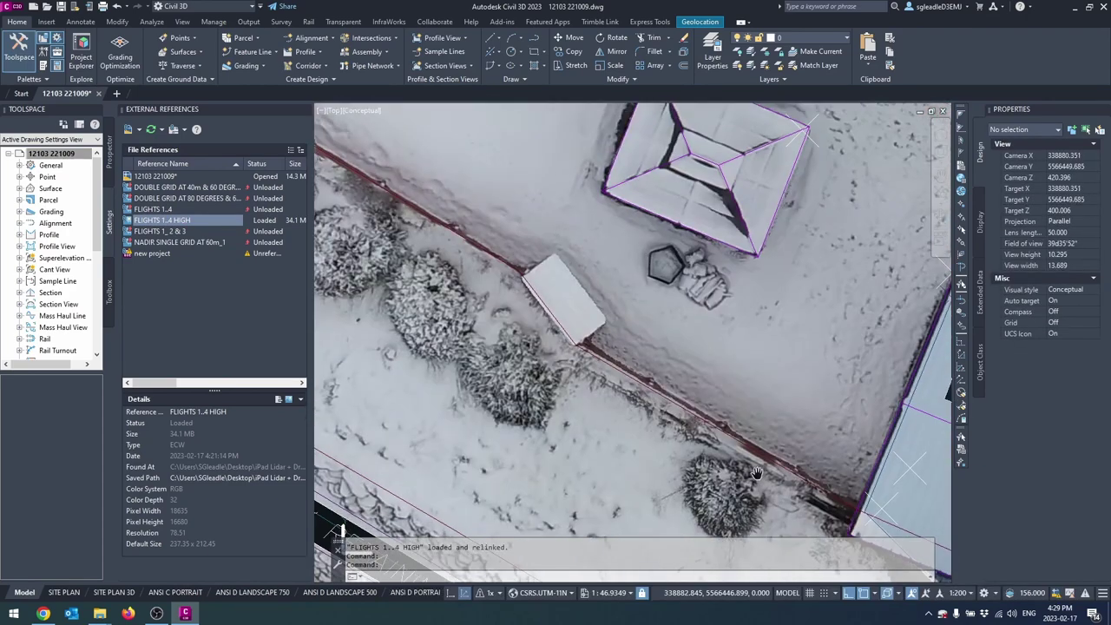
pyautogui.moveTo(378, 185); pyautogui.dragTo(677, 389, button='middle')
pyautogui.moveTo(562, 332); pyautogui.dragTo(925, 526, button='middle')
pyautogui.moveTo(560, 240); pyautogui.dragTo(551, 394, button='middle')
pyautogui.moveTo(505, 229); pyautogui.dragTo(447, 96, button='middle')
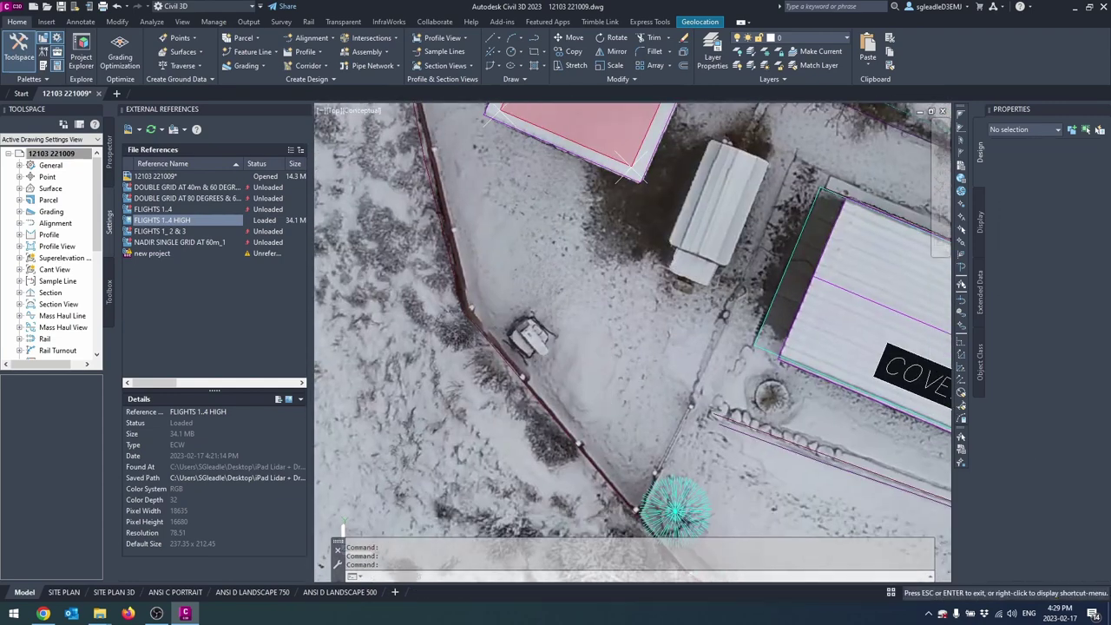
pyautogui.moveTo(659, 468); pyautogui.dragTo(479, 137, button='middle')
pyautogui.moveTo(854, 408); pyautogui.dragTo(527, 197, button='middle')
pyautogui.moveTo(699, 320); pyautogui.dragTo(603, 219, button='middle')
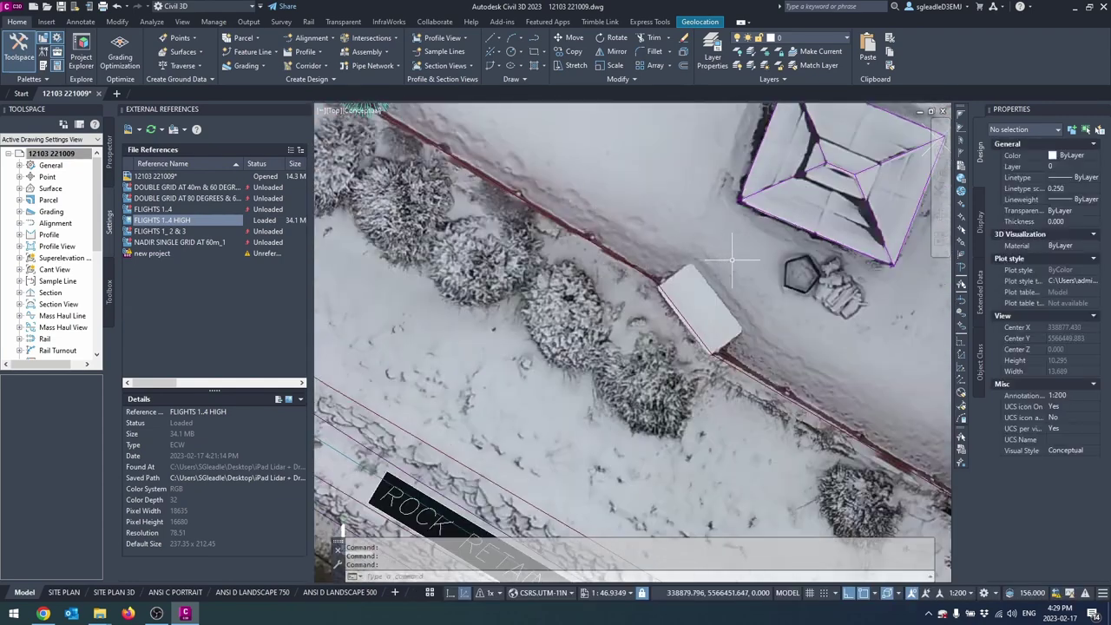
# Reload NADIR SINGLE GRID AT 60m_1 to compare the red fence around the white box, and unload it again.
pyautogui.scroll(2, 738, 254)
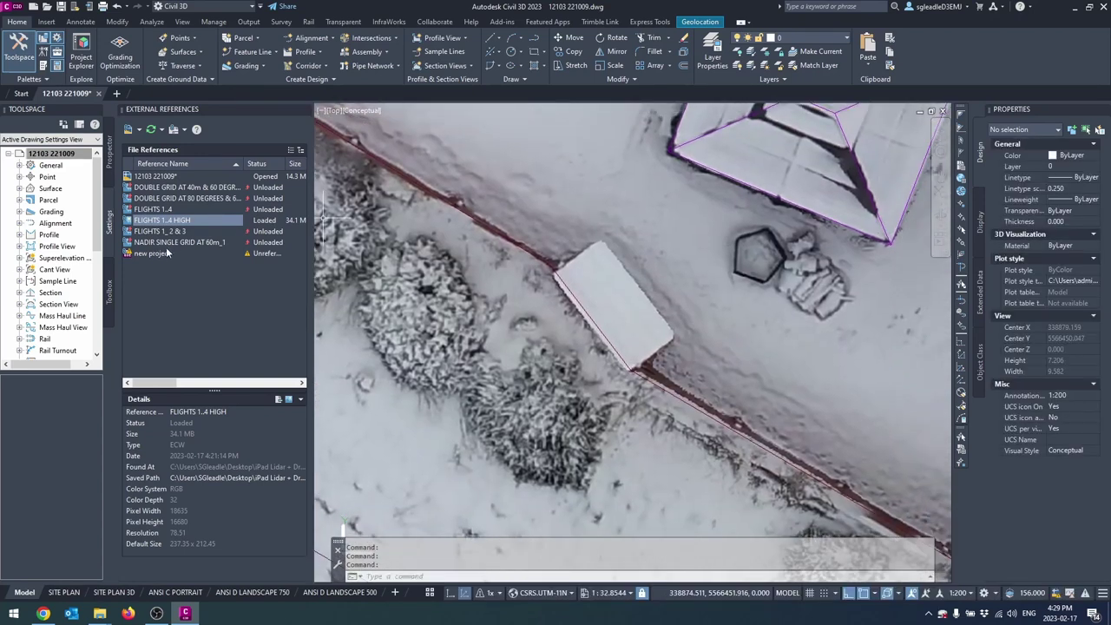
pyautogui.rightClick(174, 243)
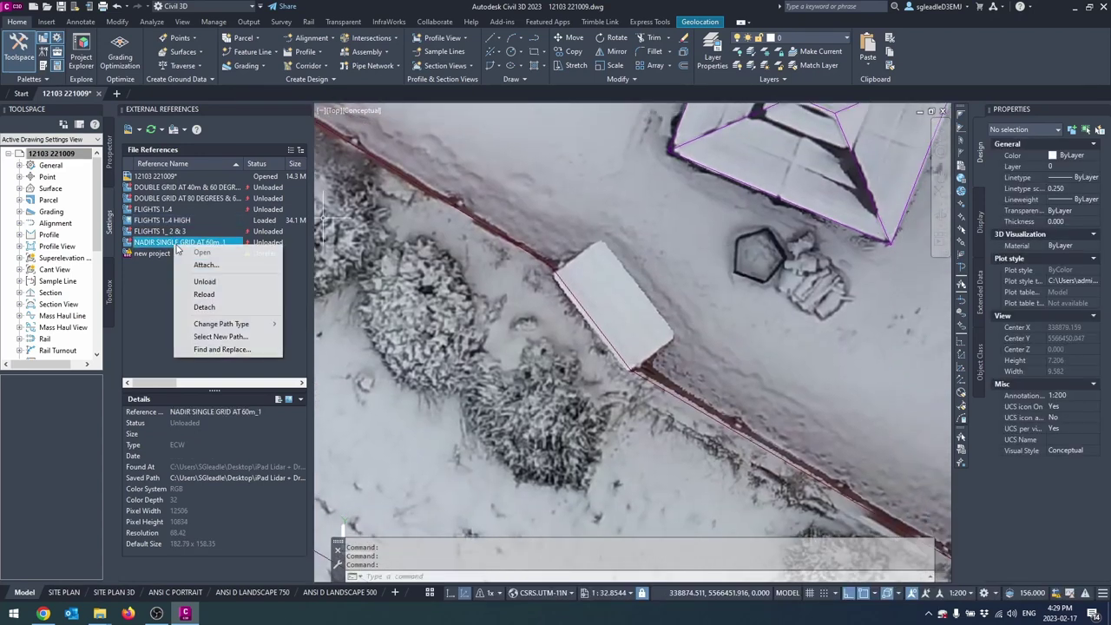
pyautogui.click(205, 294)
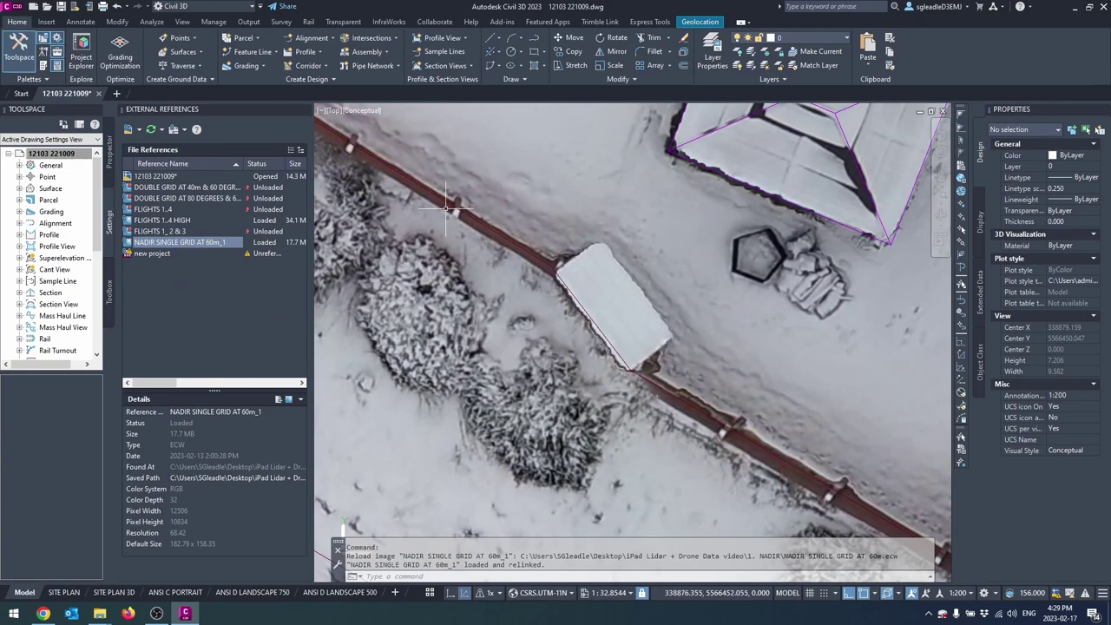
pyautogui.rightClick(185, 245)
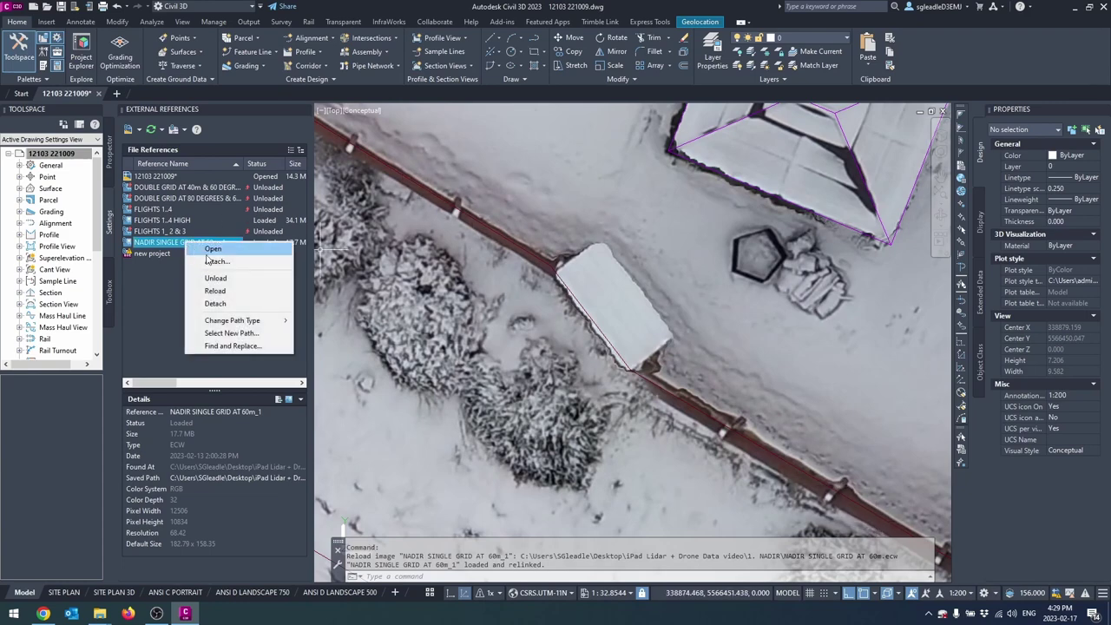
pyautogui.click(217, 279)
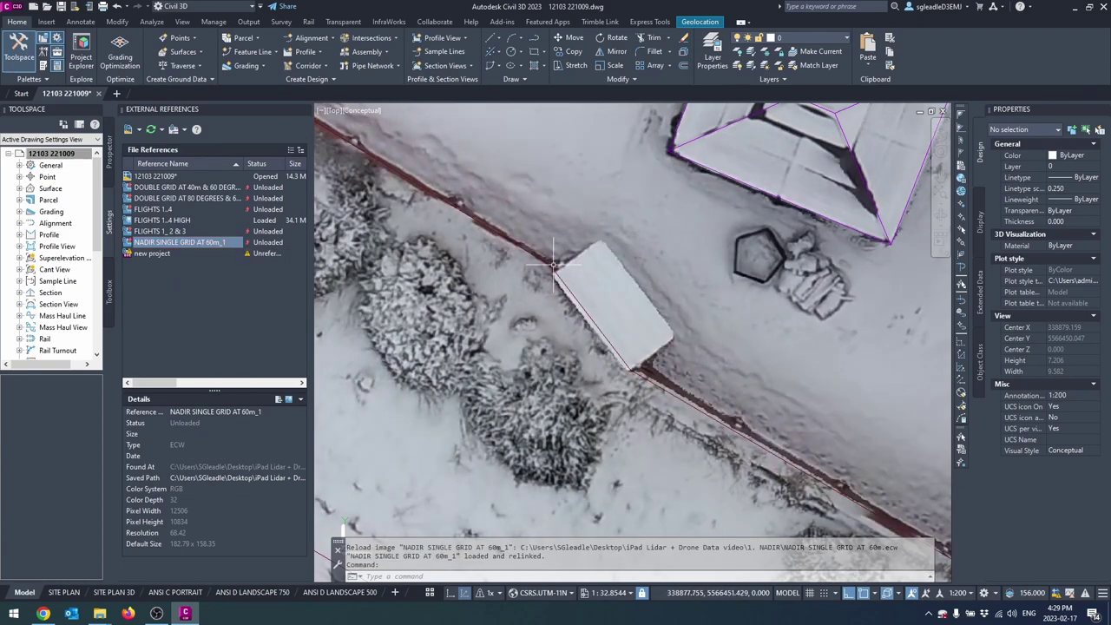
# Compare the gazebo's roof corner at the label arrow by reloading NADIR SINGLE GRID AT 60m_1 and unloading it again.
pyautogui.moveTo(716, 250); pyautogui.dragTo(616, 443, button='middle')
pyautogui.moveTo(656, 178); pyautogui.dragTo(647, 289, button='middle')
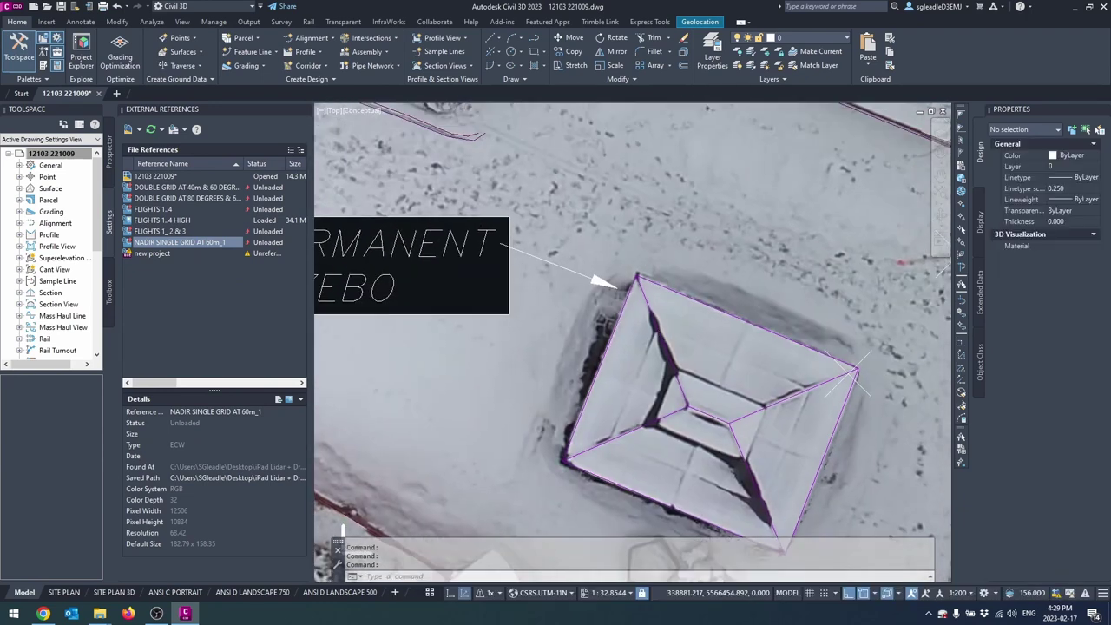
pyautogui.scroll(3, 648, 281)
pyautogui.scroll(2, 647, 280)
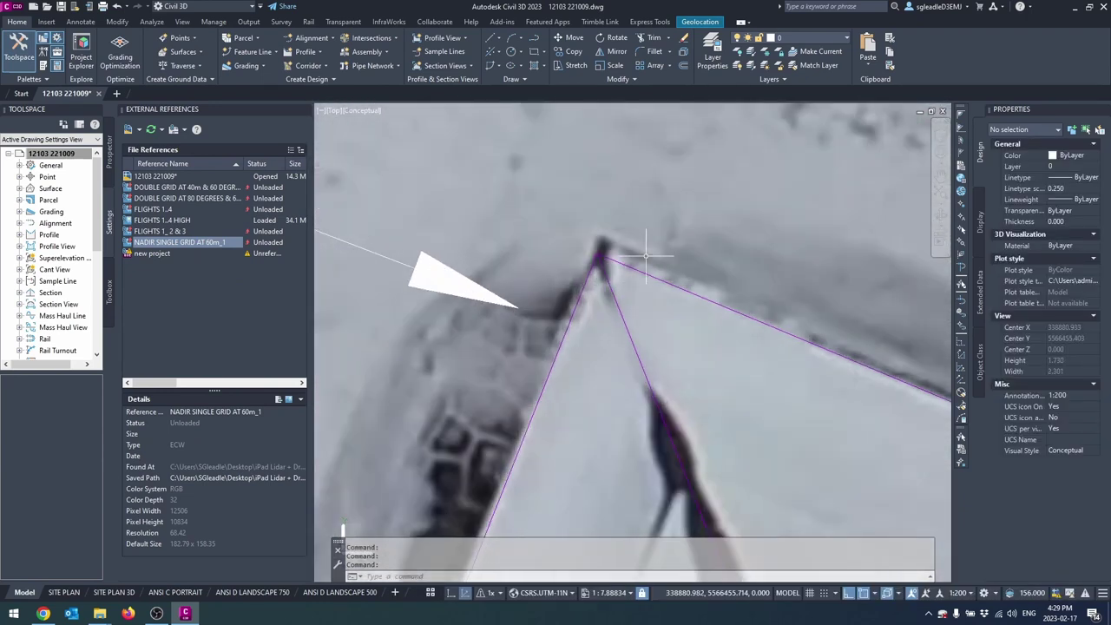
pyautogui.rightClick(196, 245)
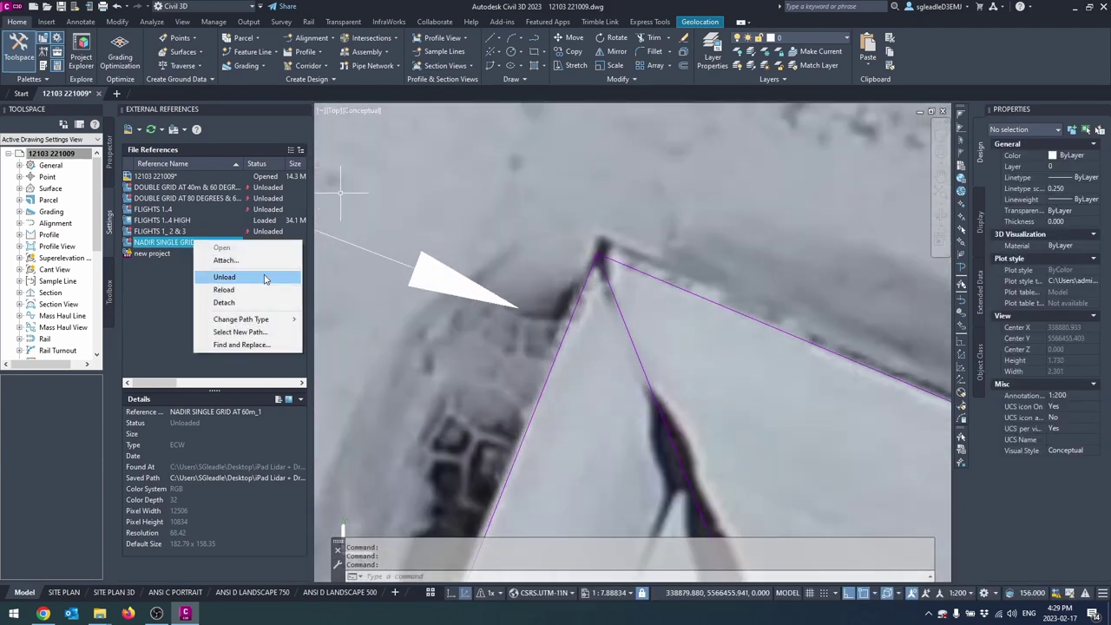
pyautogui.click(240, 290)
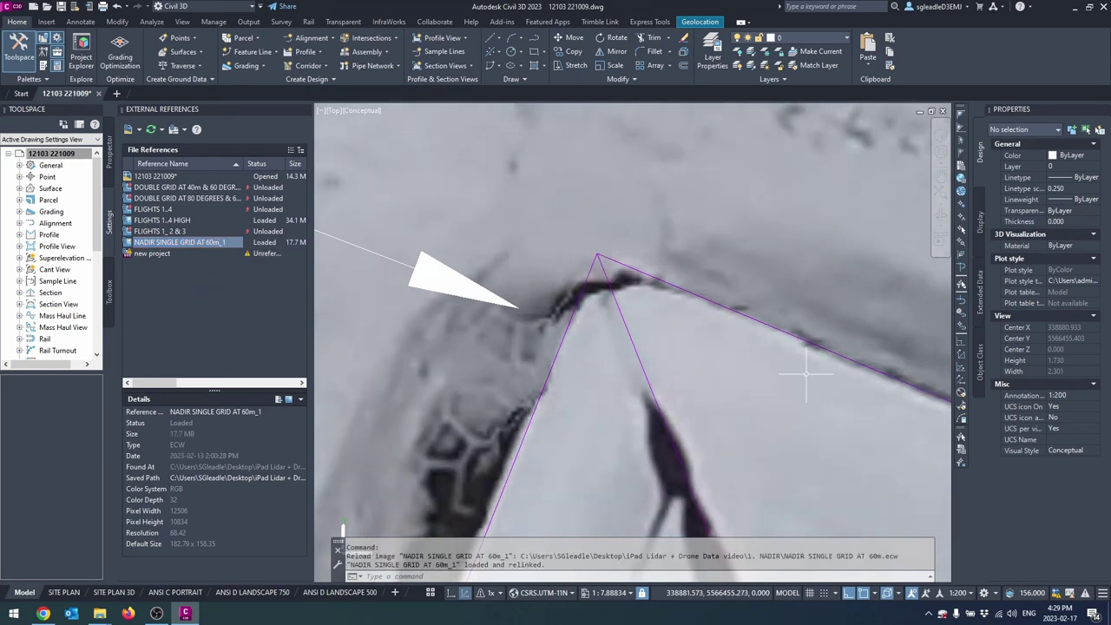
pyautogui.rightClick(180, 247)
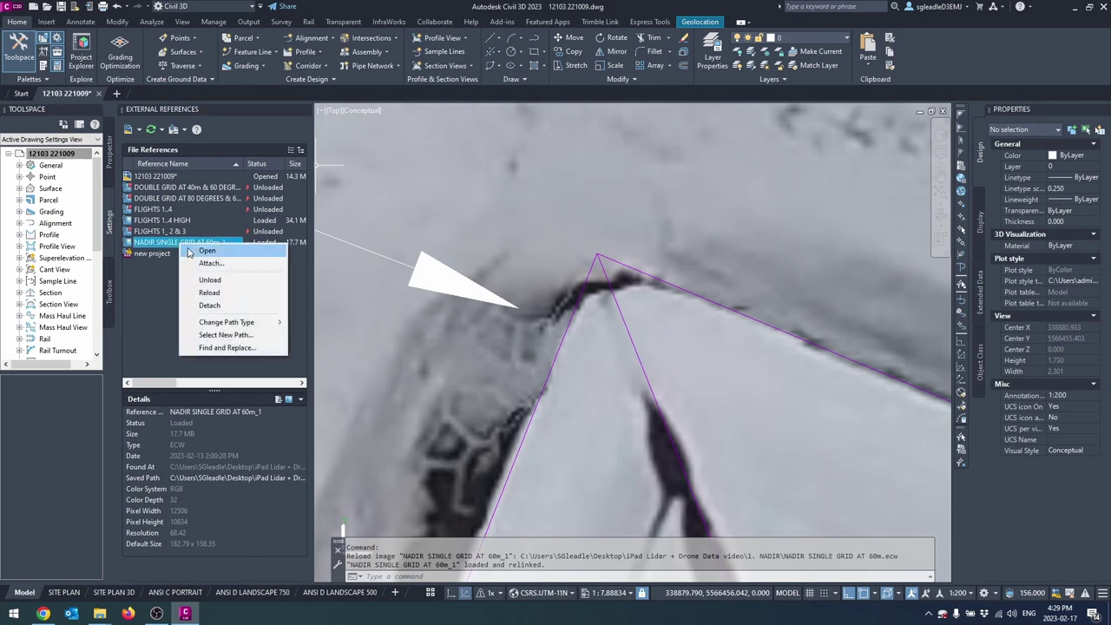
pyautogui.click(223, 282)
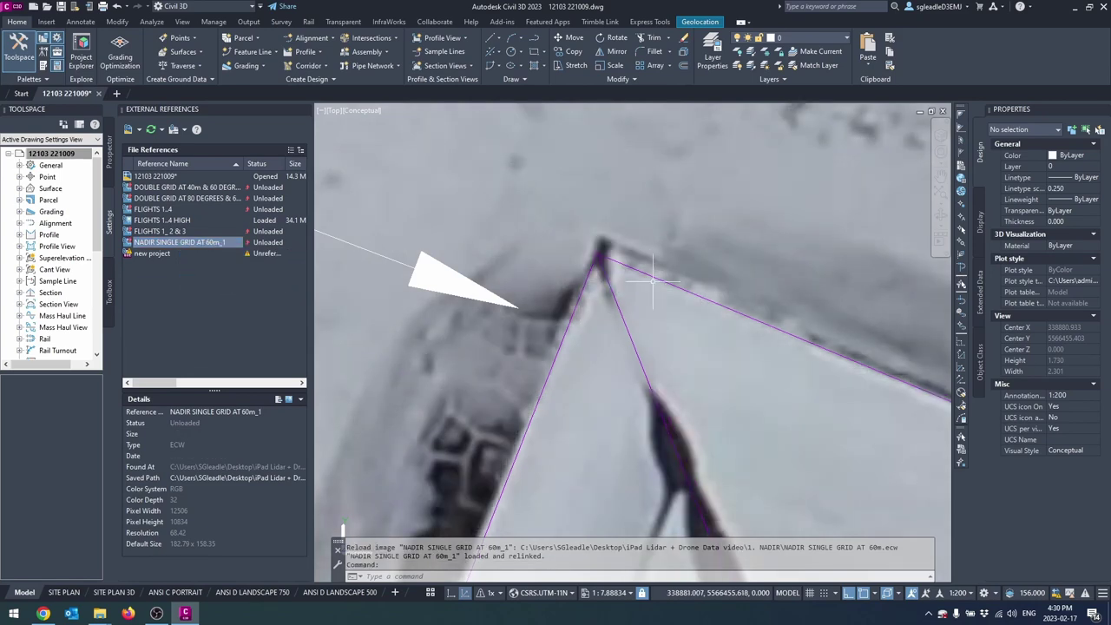
pyautogui.scroll(3, 631, 257)
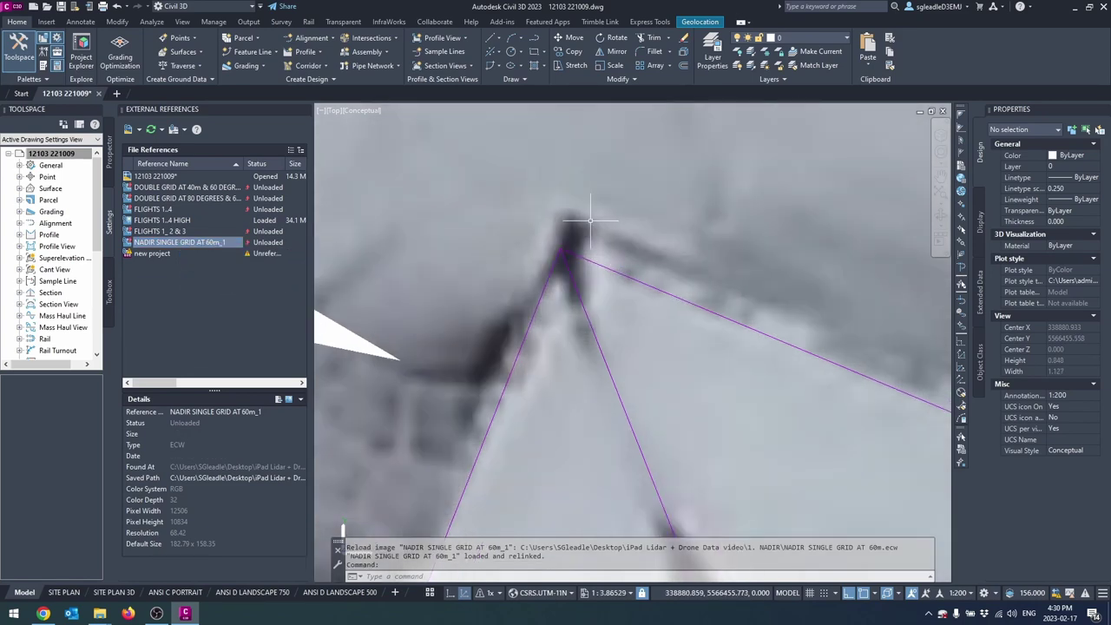
# Examine the FLIGHTS 1..4 HIGH orthophoto around the shed, the covered paver patio and the non-permanent gazebo.
pyautogui.scroll(-15, 586, 246)
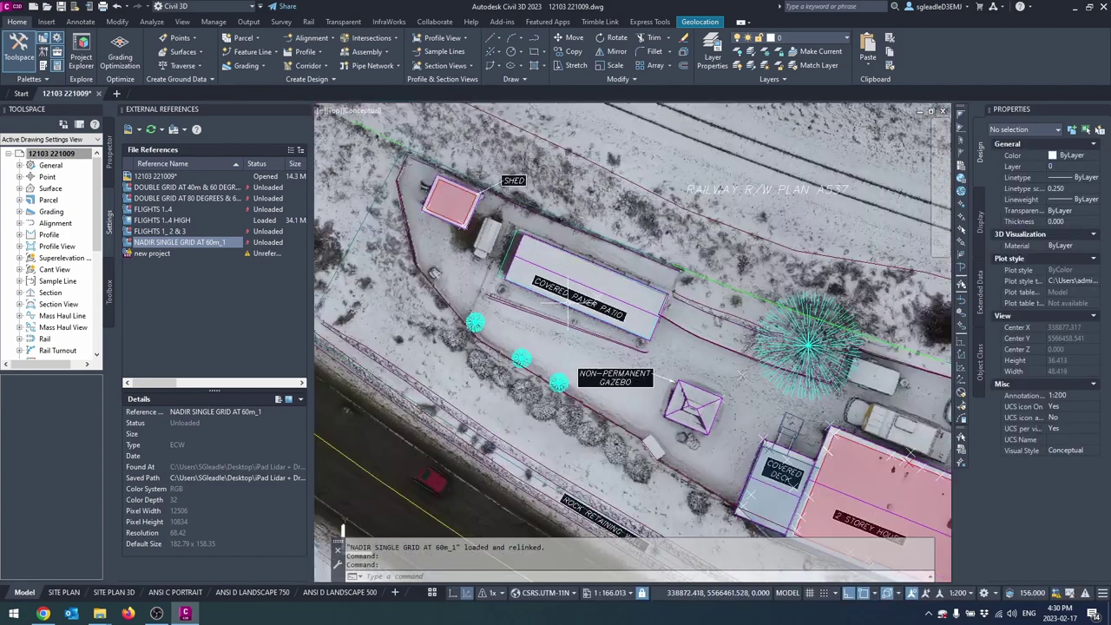
pyautogui.moveTo(568, 303); pyautogui.dragTo(680, 363, button='middle')
pyautogui.scroll(6, 569, 270)
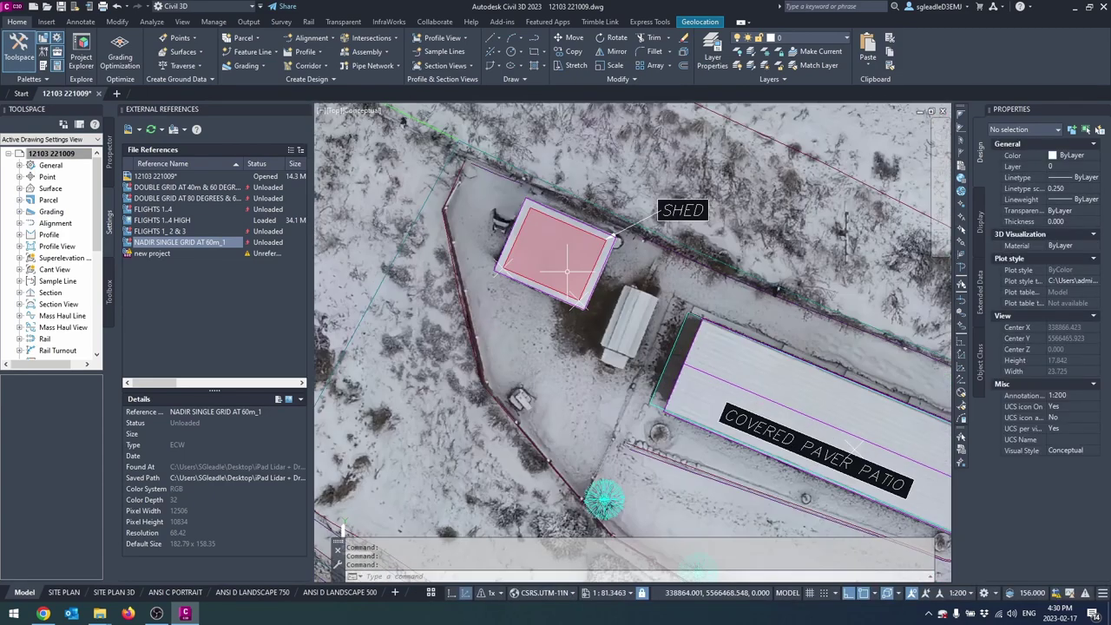
pyautogui.scroll(-2, 496, 204)
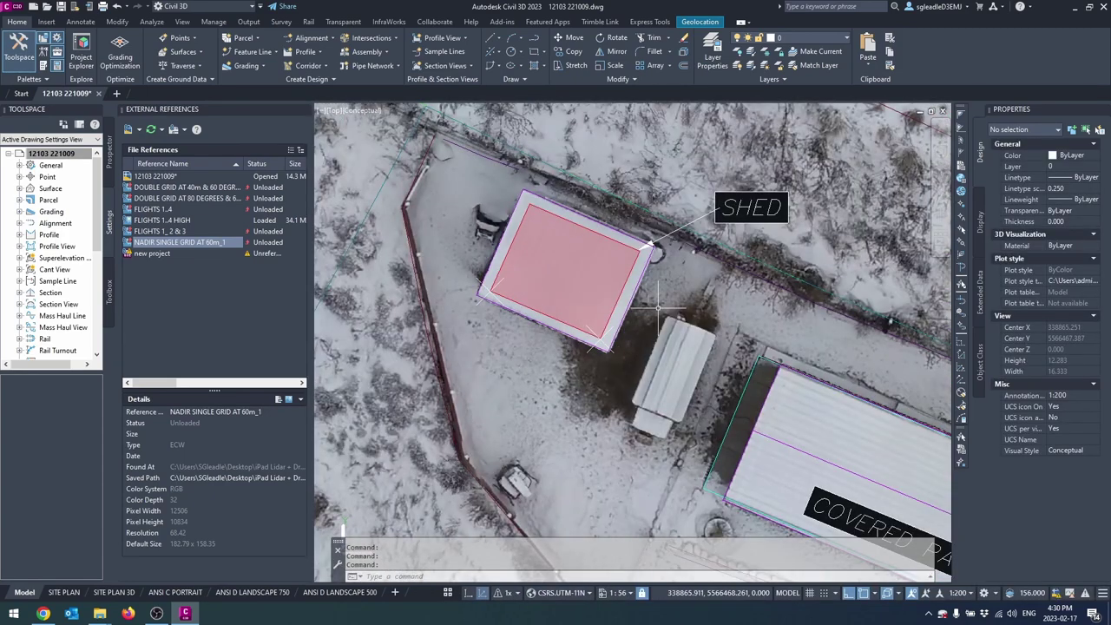
pyautogui.moveTo(661, 318); pyautogui.dragTo(454, 139, button='middle')
pyautogui.scroll(-1, 661, 303)
pyautogui.moveTo(773, 339); pyautogui.dragTo(498, 129, button='middle')
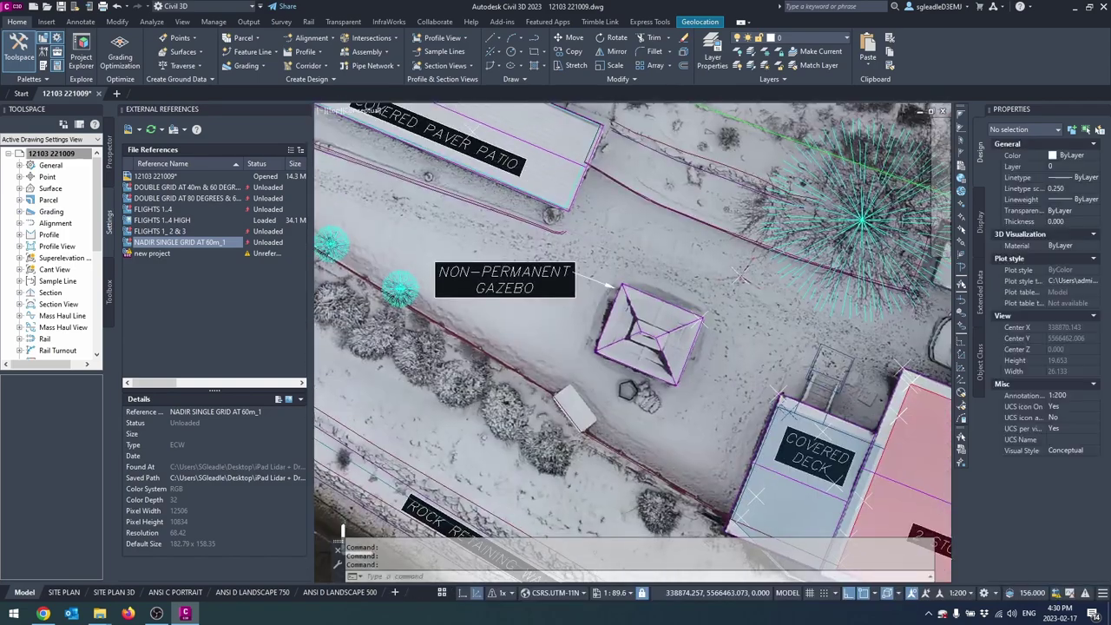
# Examine the orthophoto's detail on the vehicles parked between the house and the paver retaining wall, and around the garage.
pyautogui.moveTo(710, 378); pyautogui.dragTo(409, 380, button='middle')
pyautogui.moveTo(743, 238); pyautogui.dragTo(587, 300, button='middle')
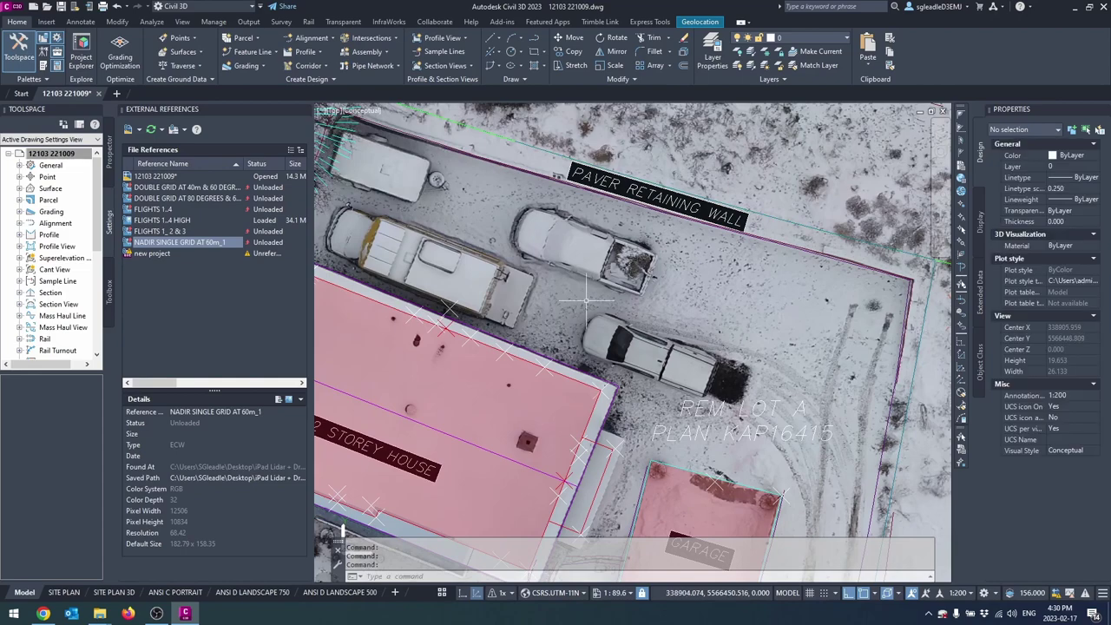
pyautogui.scroll(3, 550, 258)
pyautogui.scroll(-1, 600, 291)
pyautogui.moveTo(884, 508); pyautogui.dragTo(586, 208, button='middle')
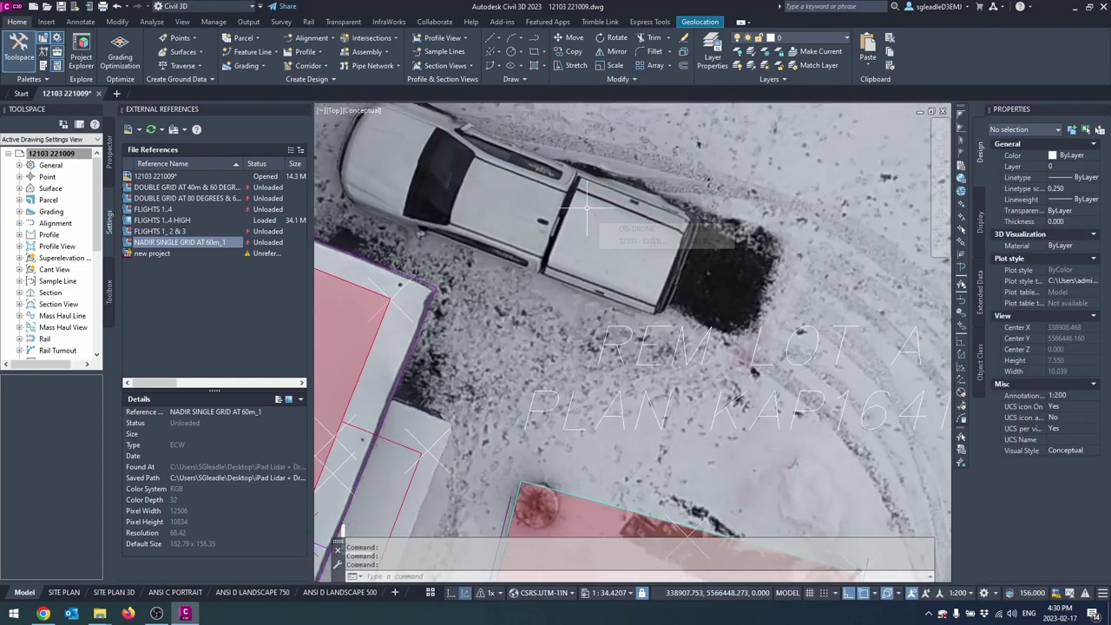
pyautogui.scroll(-2, 683, 299)
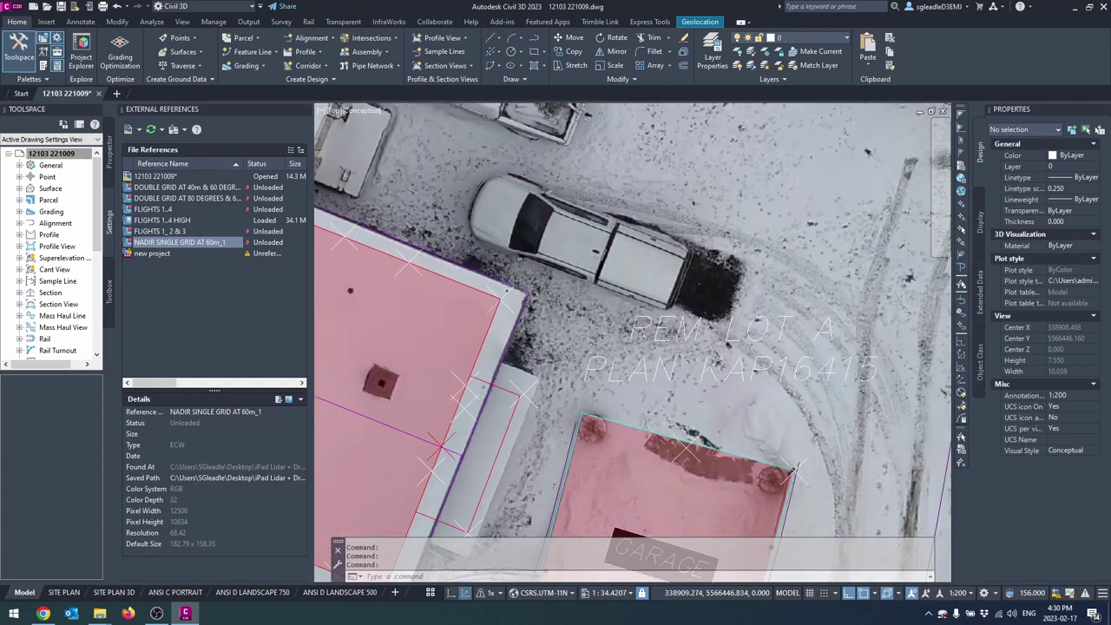
pyautogui.moveTo(684, 298); pyautogui.dragTo(614, 216, button='middle')
pyautogui.moveTo(627, 327)
pyautogui.mouseDown(button='middle')
pyautogui.moveTo(666, 256)
pyautogui.moveTo(706, 216)
pyautogui.mouseUp(button='middle')
pyautogui.scroll(-1, 707, 216)
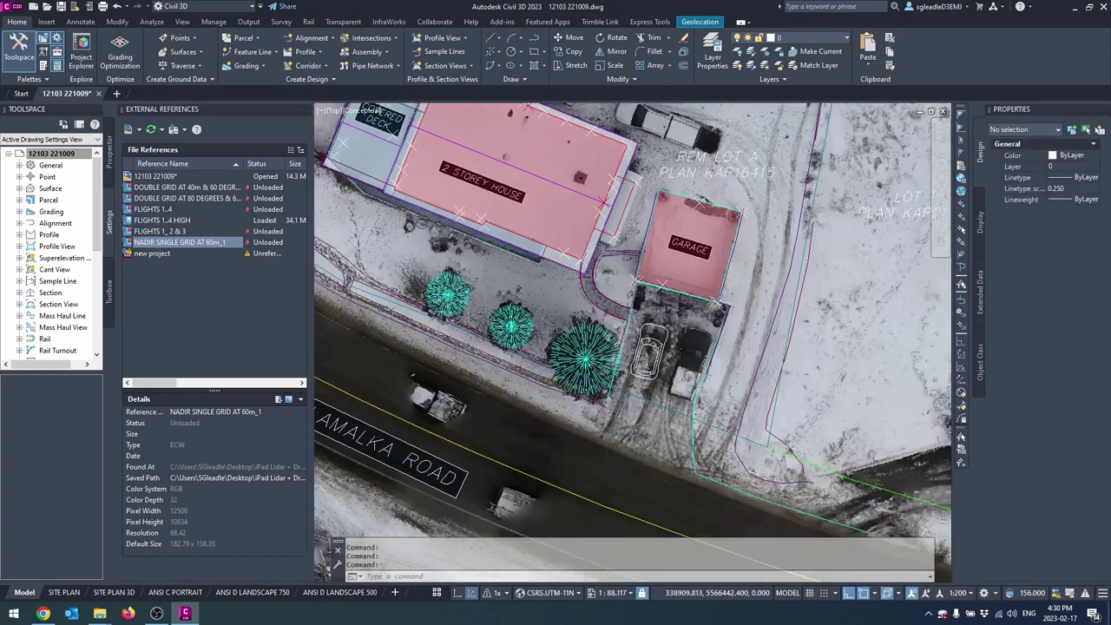
# At the house's roof corner beside the curved walkway, unload FLIGHTS 1..4 HIGH and reload FLIGHTS 1..4.
pyautogui.moveTo(597, 297); pyautogui.dragTo(623, 316, button='middle')
pyautogui.scroll(3, 599, 328)
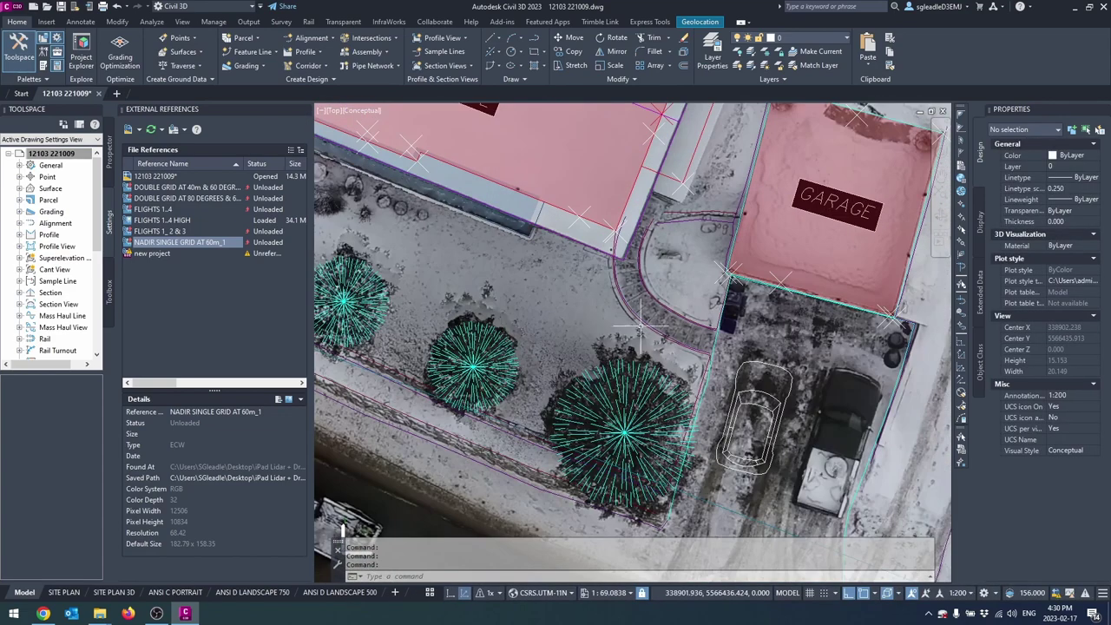
pyautogui.scroll(3, 599, 328)
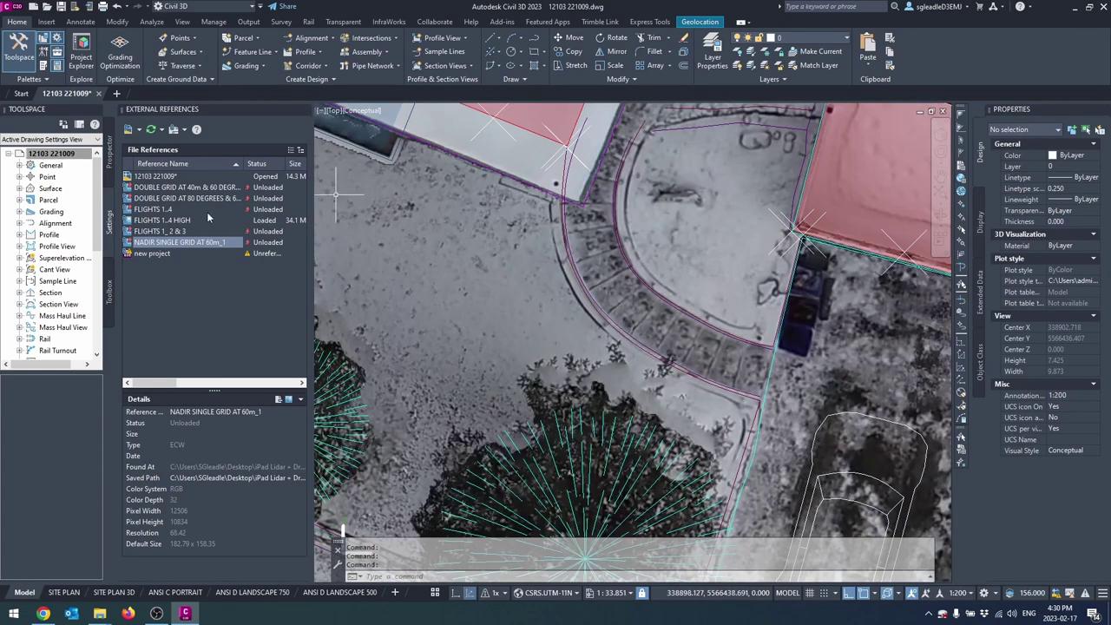
pyautogui.moveTo(169, 220)
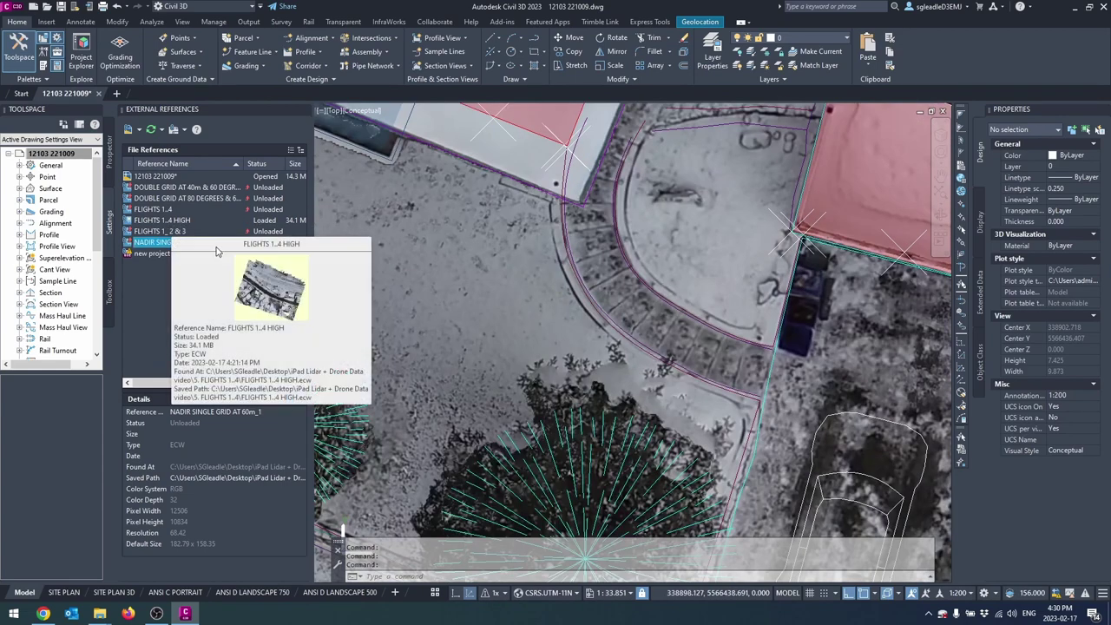
pyautogui.scroll(4, 590, 225)
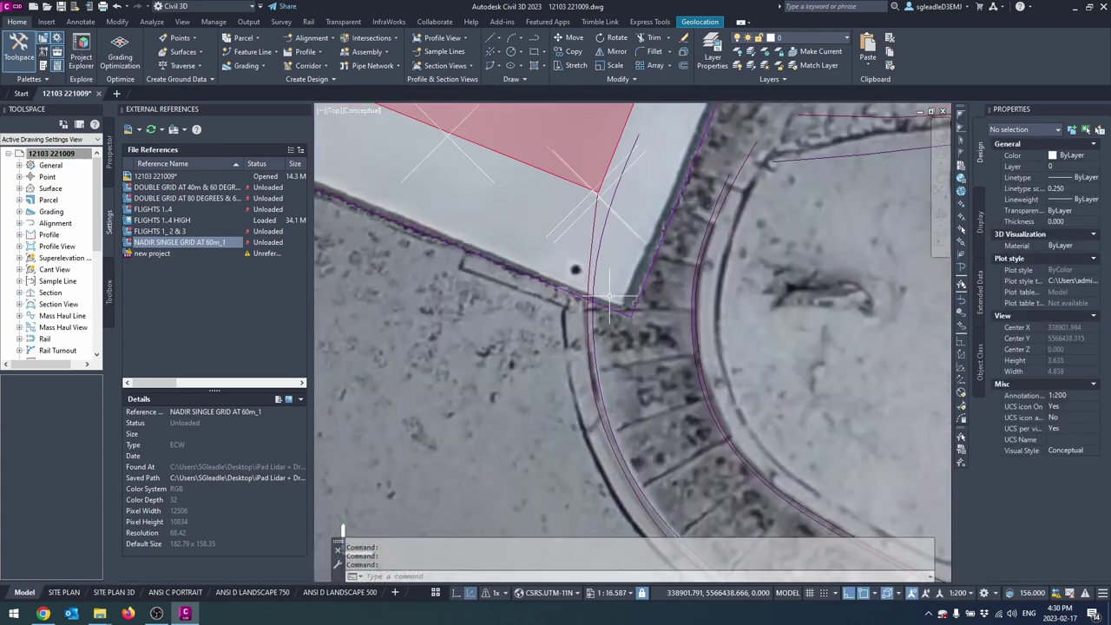
pyautogui.scroll(2, 610, 297)
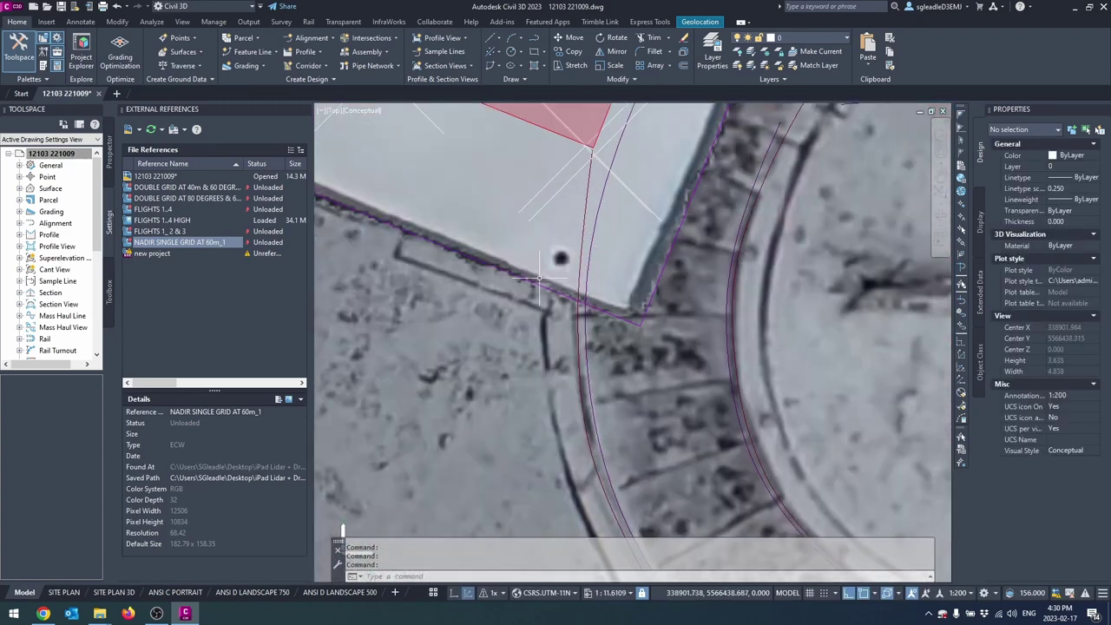
pyautogui.rightClick(160, 219)
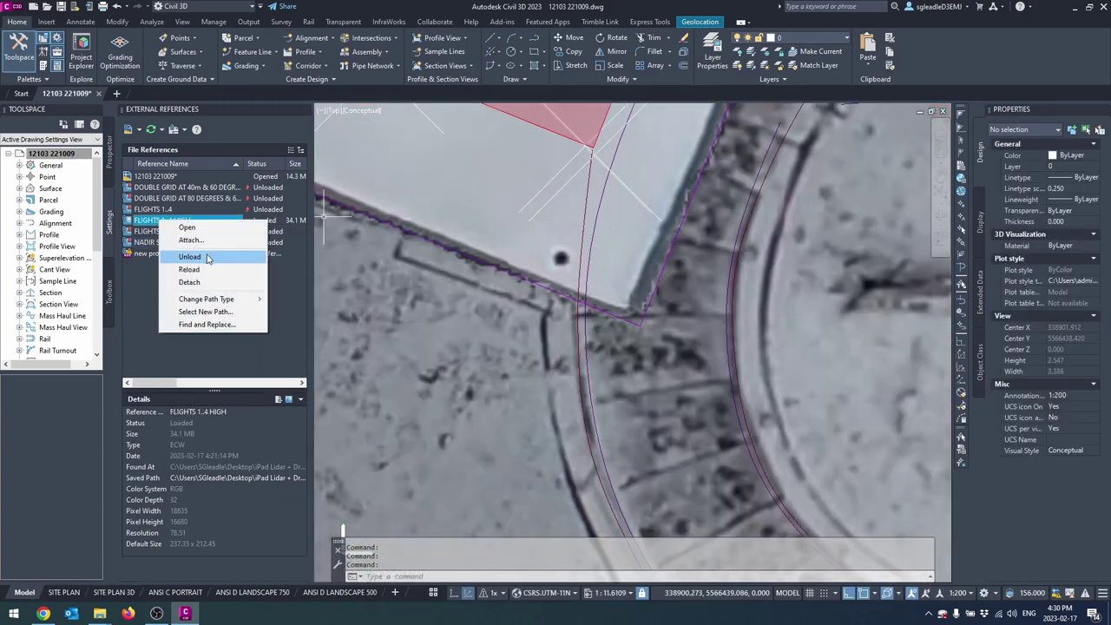
pyautogui.click(207, 258)
pyautogui.click(162, 209)
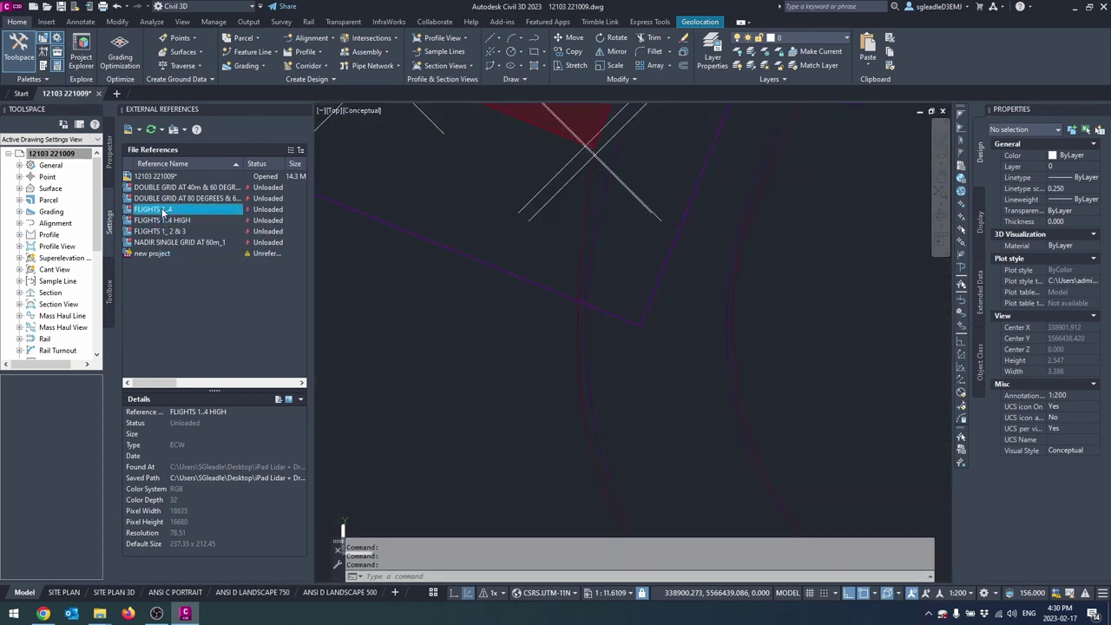
pyautogui.rightClick(162, 209)
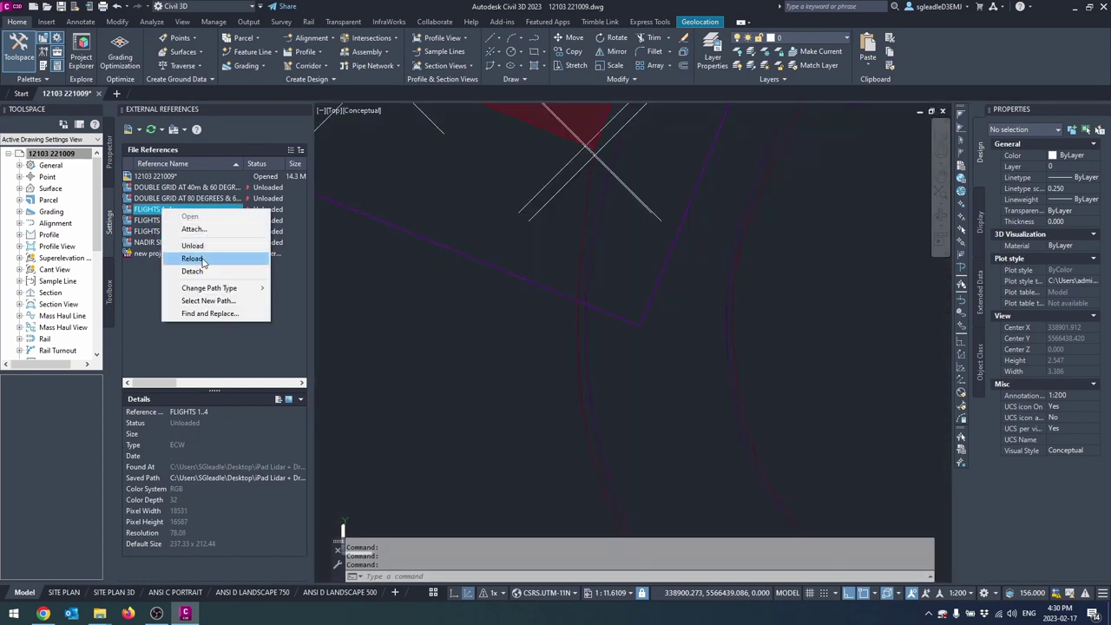
pyautogui.click(202, 259)
# Reload FLIGHTS 1..4 HIGH to compare the roof edge at the house corner with FLIGHTS 1..4.
pyautogui.moveTo(630, 299); pyautogui.dragTo(664, 341, button='middle')
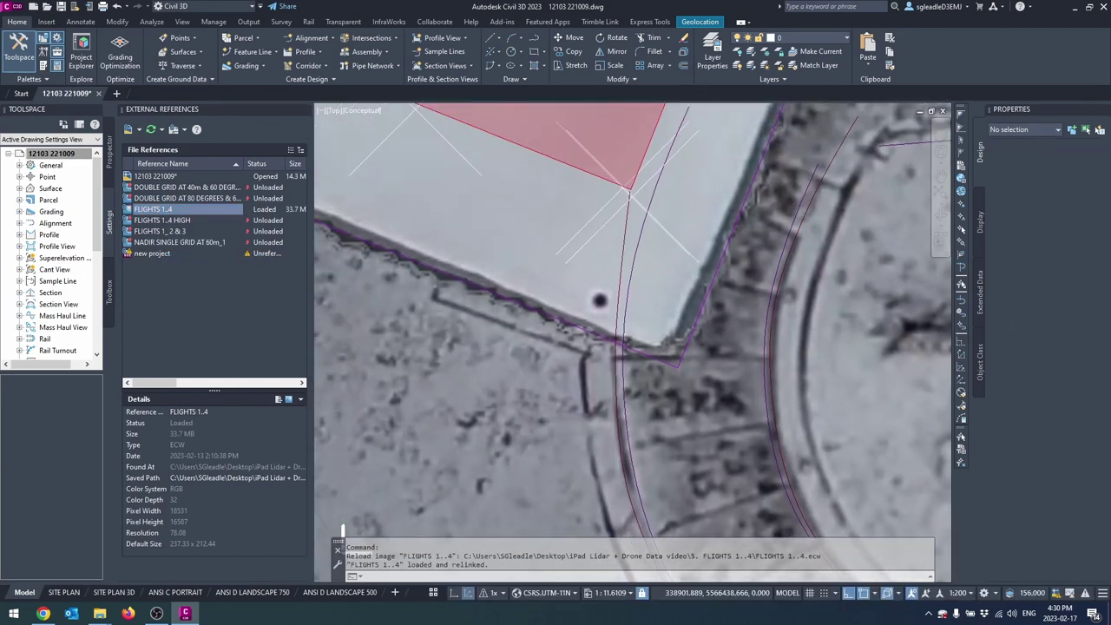
pyautogui.rightClick(196, 223)
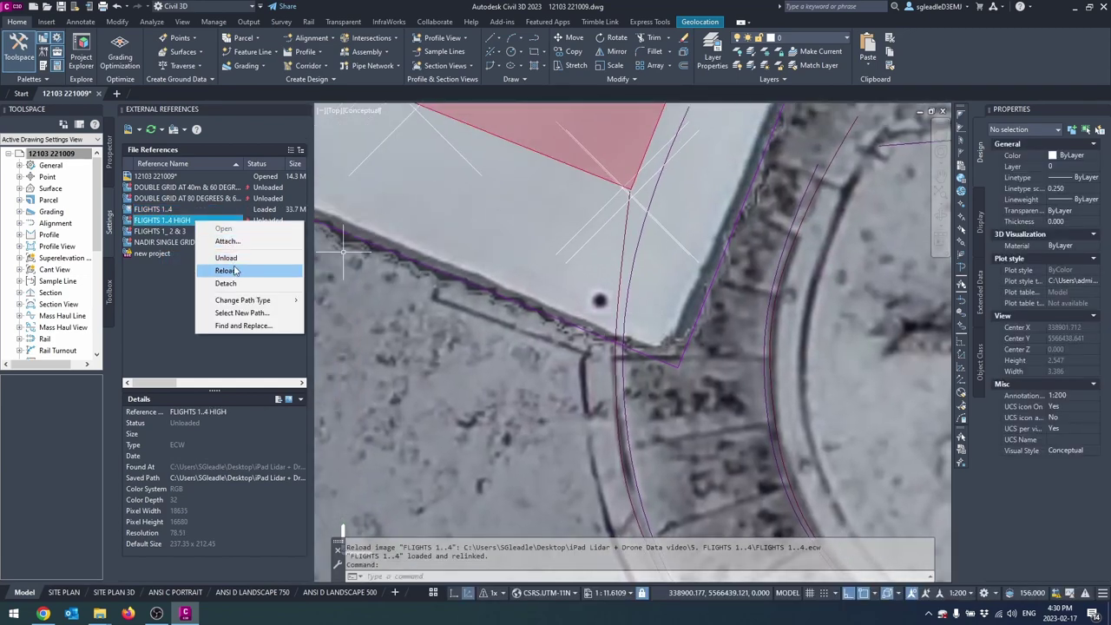
pyautogui.click(228, 271)
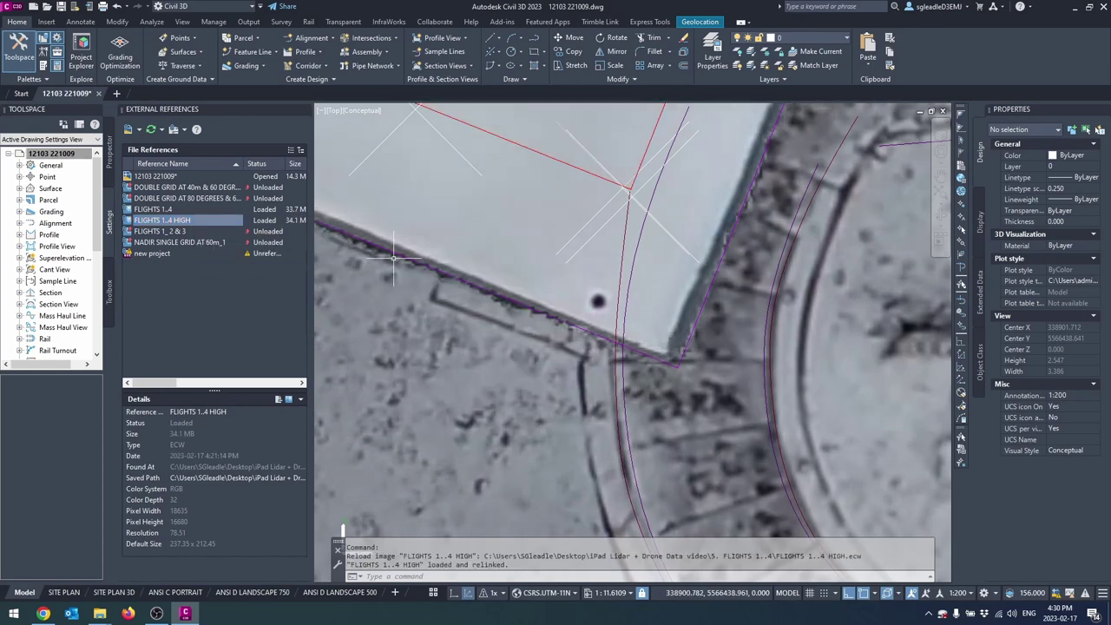
# Unload FLIGHTS 1..4 HIGH to view FLIGHTS 1..4 at the fence and snow-covered box beside the non-permanent gazebo.
pyautogui.rightClick(186, 222)
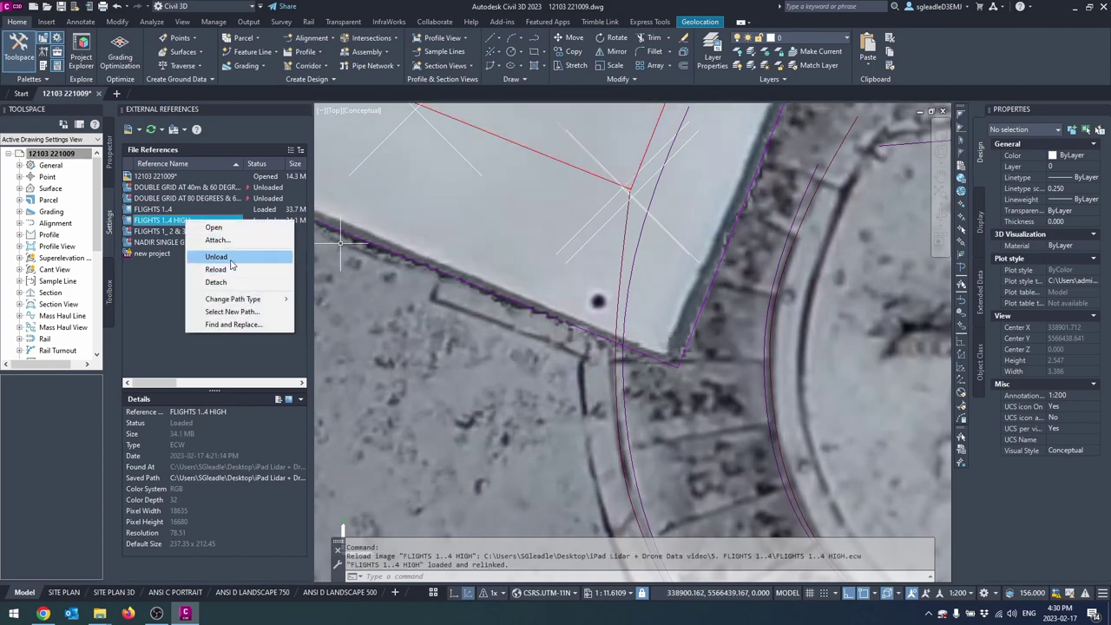
pyautogui.click(216, 257)
pyautogui.scroll(-5, 608, 274)
pyautogui.moveTo(608, 274); pyautogui.dragTo(819, 414, button='middle')
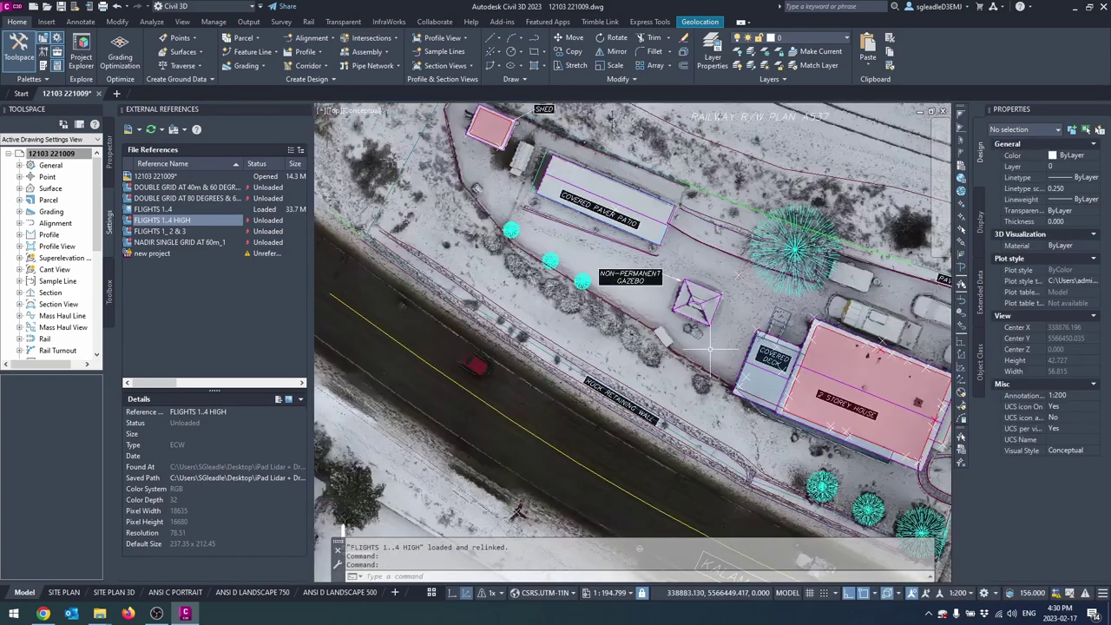
pyautogui.scroll(5, 704, 345)
pyautogui.moveTo(605, 319)
pyautogui.mouseDown(button='middle')
pyautogui.moveTo(685, 356)
pyautogui.moveTo(674, 330)
pyautogui.mouseUp(button='middle')
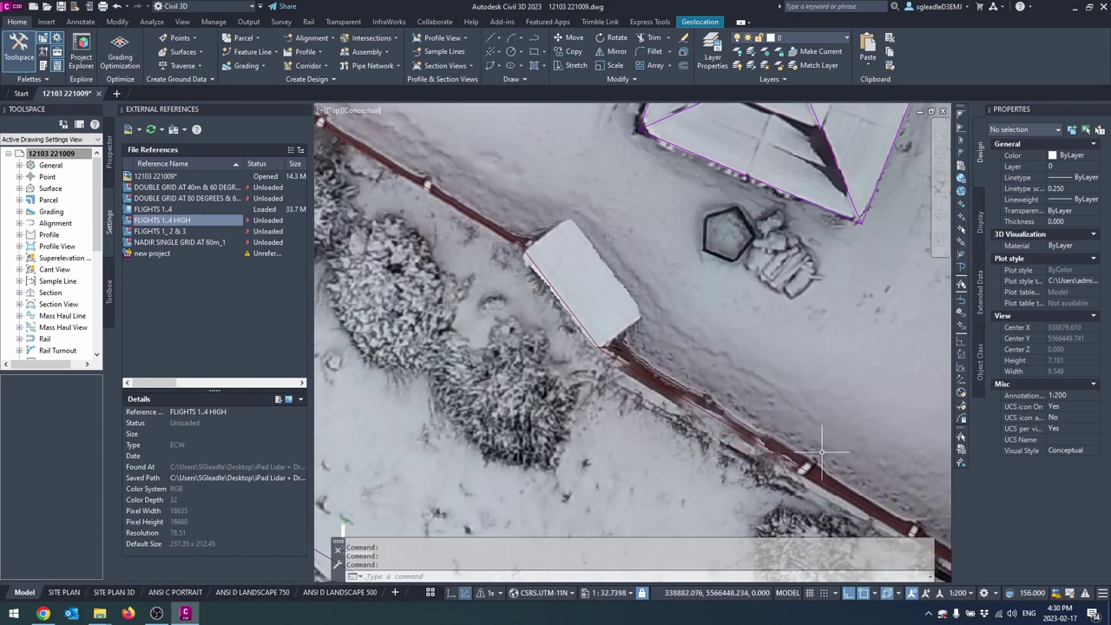
# Reload FLIGHTS 1..4 HIGH and compare the fence line, box and gazebo roof with FLIGHTS 1..4.
pyautogui.rightClick(179, 227)
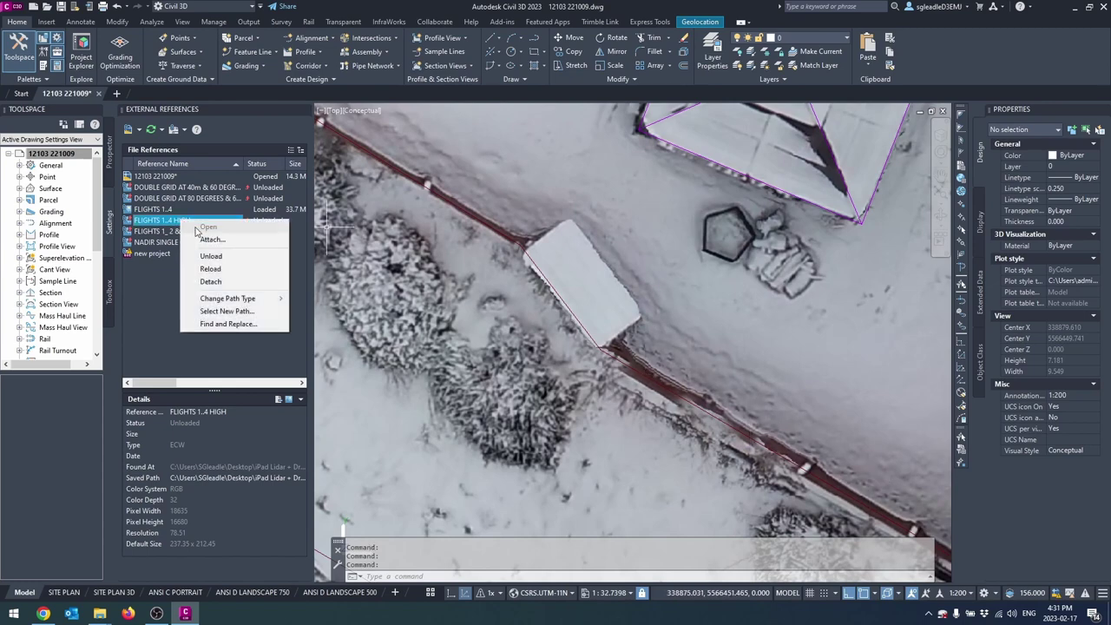
pyautogui.click(223, 267)
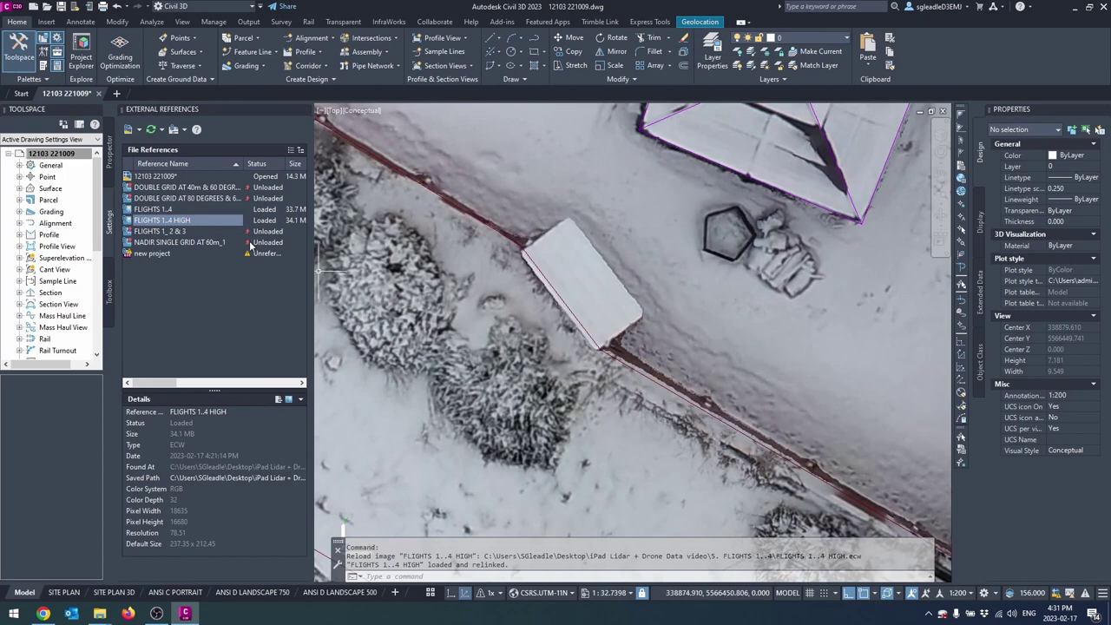
pyautogui.moveTo(250, 247)
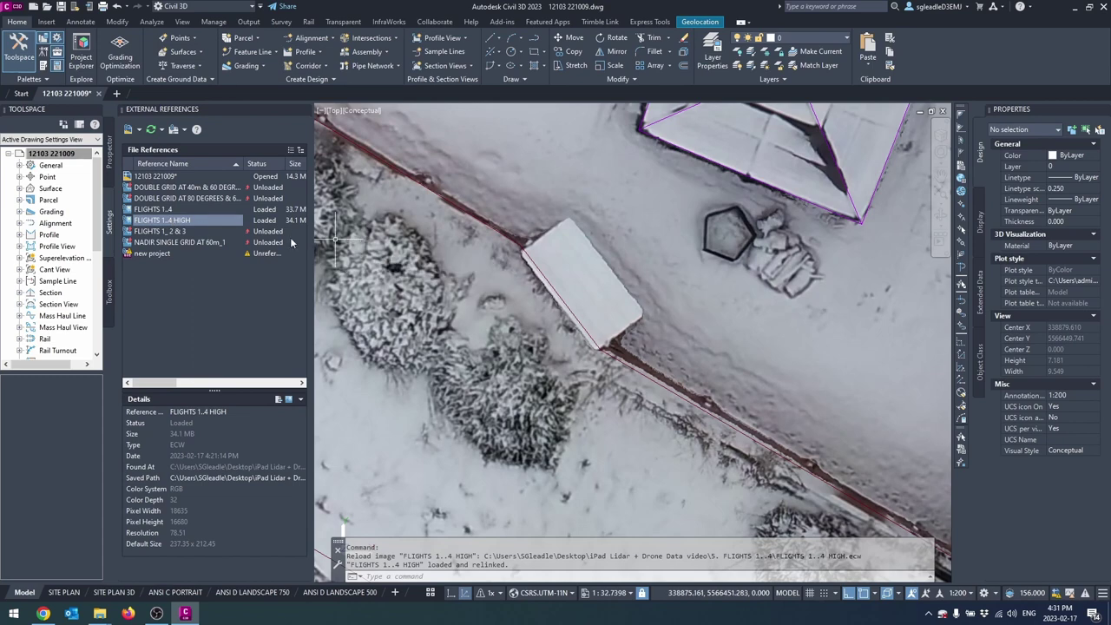
pyautogui.moveTo(165, 210)
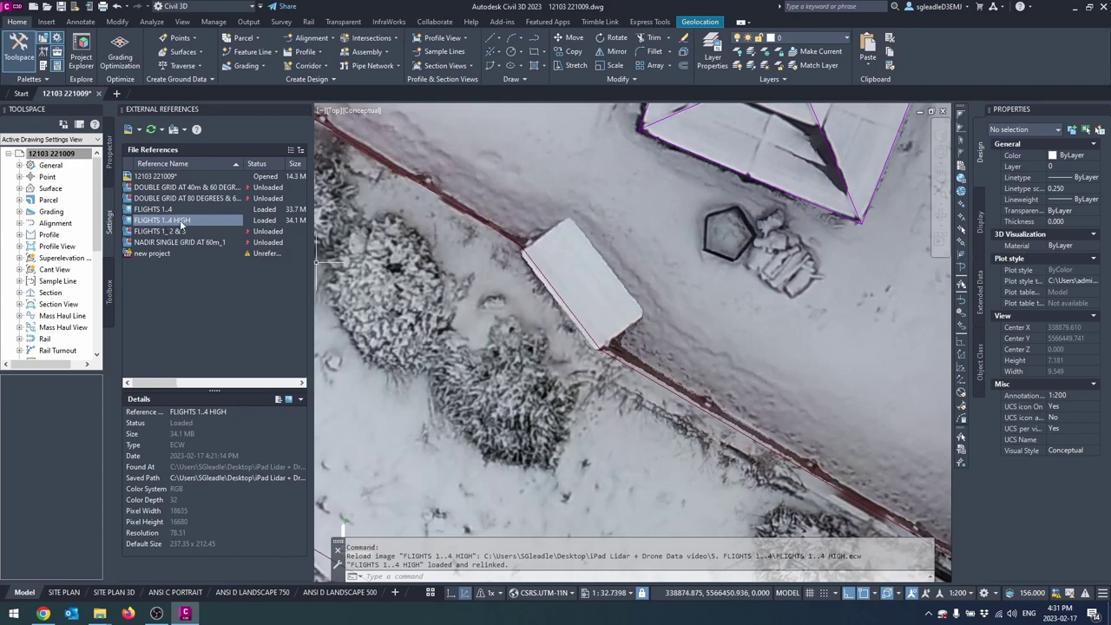
pyautogui.keyDown('shift'); pyautogui.moveTo(677, 284); pyautogui.dragTo(671, 405, button='middle'); pyautogui.keyUp('shift')
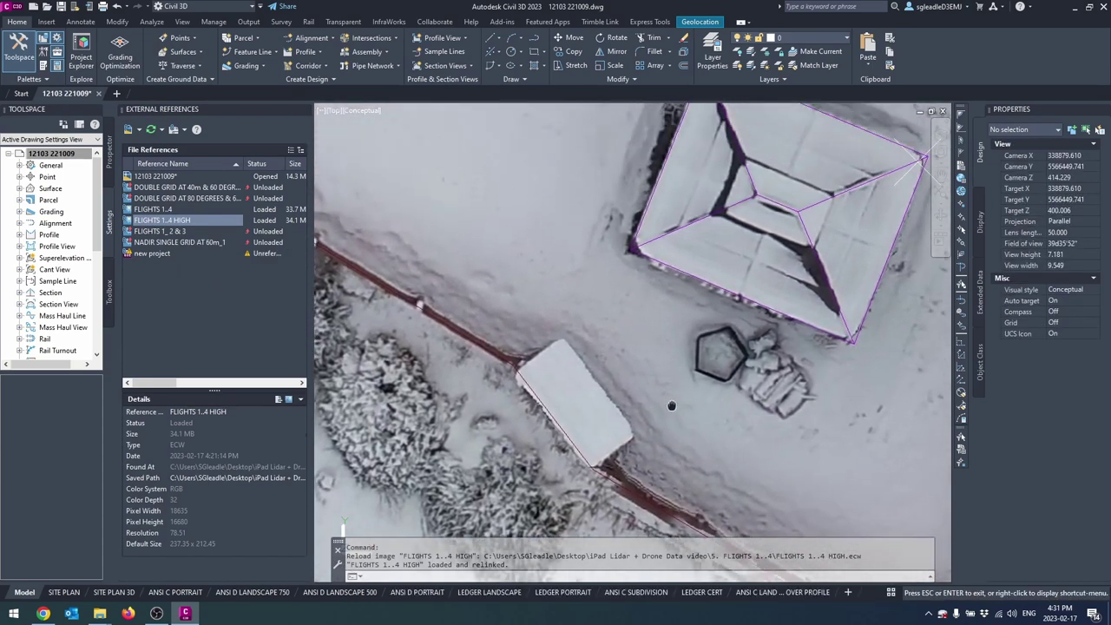
pyautogui.moveTo(697, 366); pyautogui.dragTo(691, 357, button='middle')
pyautogui.scroll(-2, 590, 277)
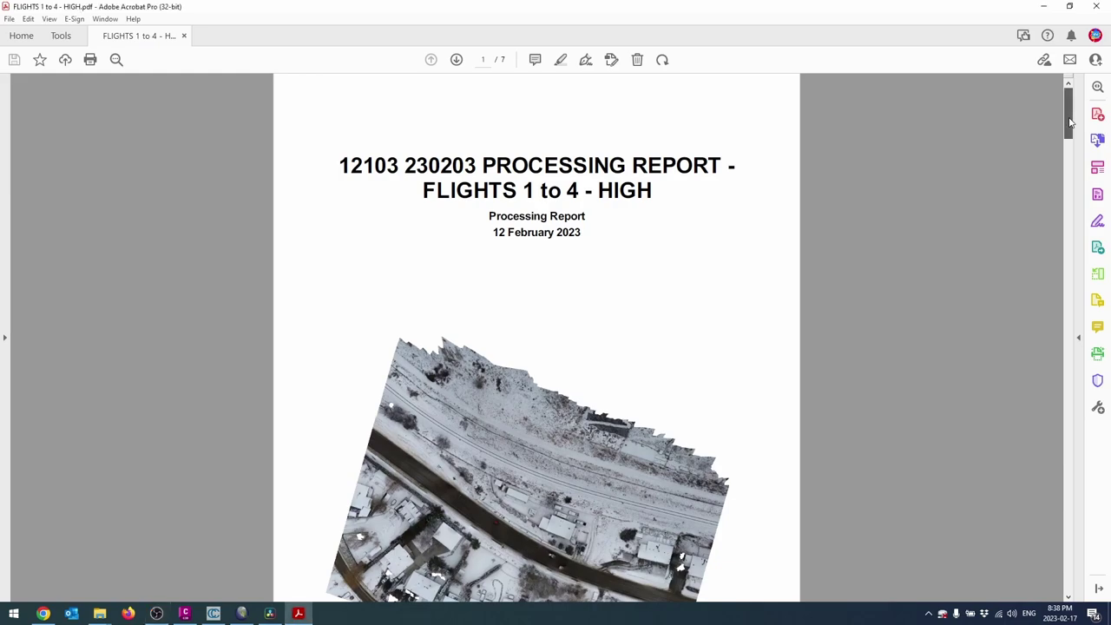
# In the Acrobat processing report for FLIGHTS 1 to 4 - HIGH, go to the dense point cloud processing times on page 7.
pyautogui.moveTo(1069, 121); pyautogui.dragTo(1056, 557)
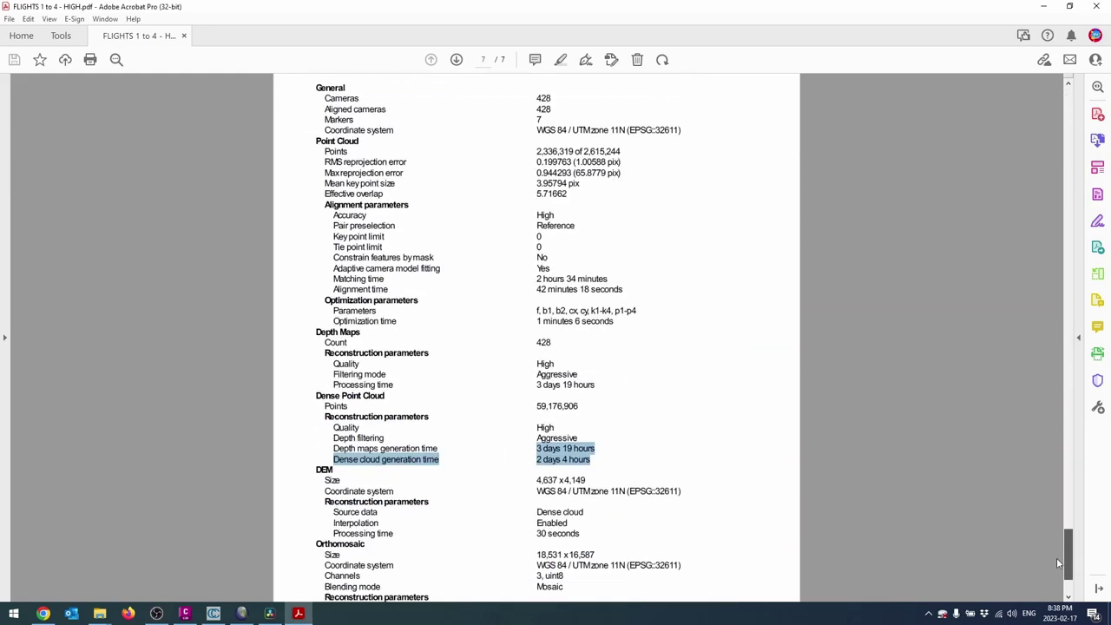
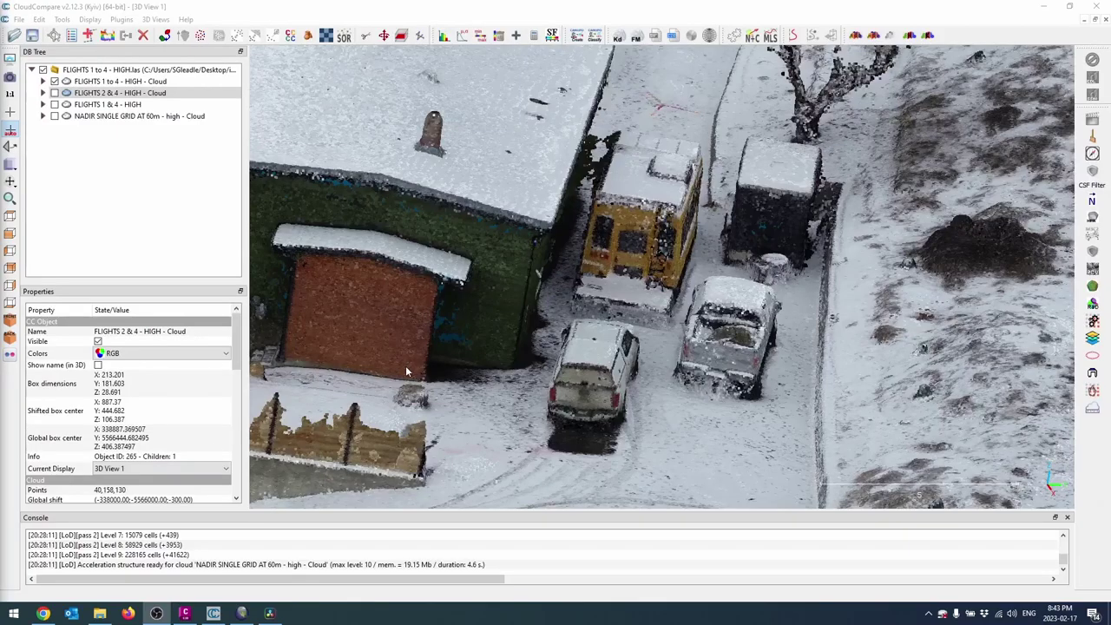
# In CloudCompare, show FLIGHTS 2 & 4 - HIGH - Cloud instead of FLIGHTS 1 to 4 - HIGH - Cloud around the garage and parked vehicles.
pyautogui.scroll(5, 518, 356)
pyautogui.moveTo(518, 355); pyautogui.dragTo(421, 276)
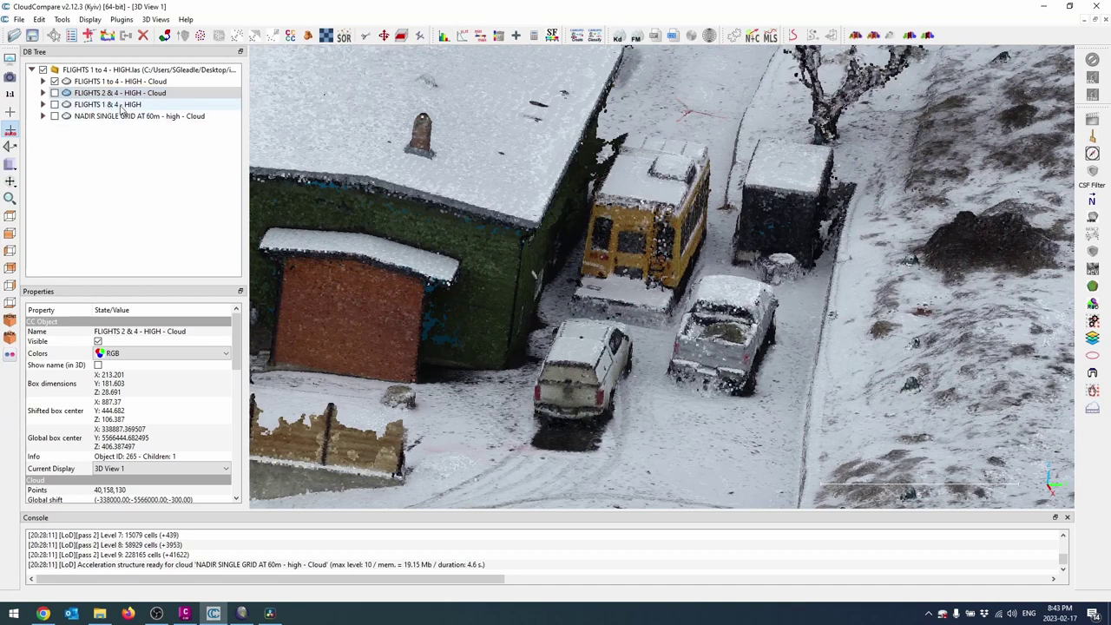
pyautogui.click(54, 93)
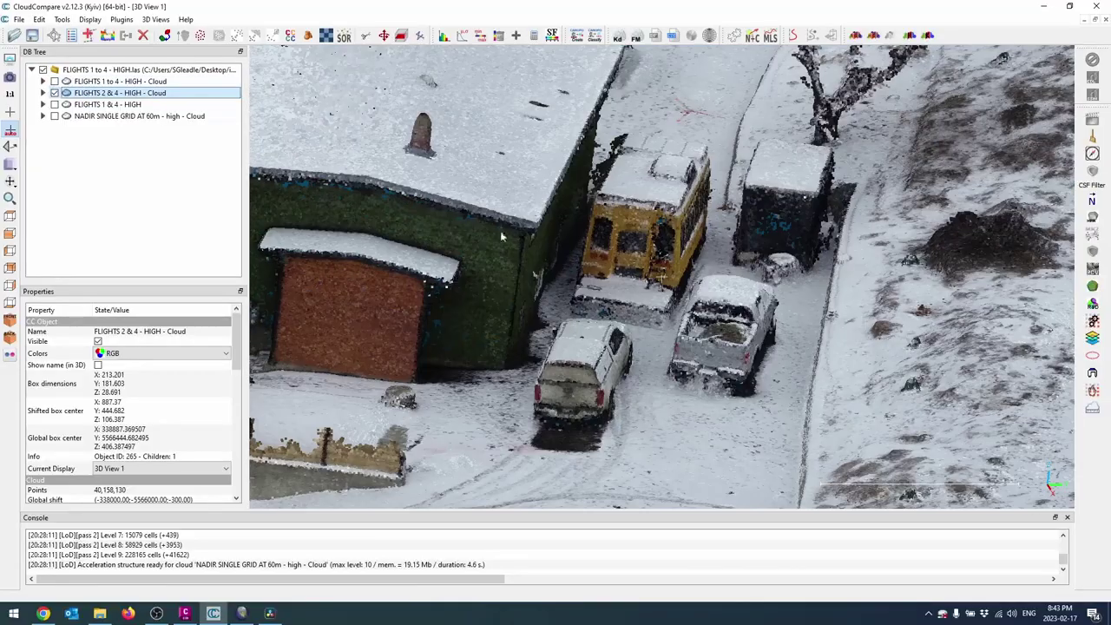
pyautogui.moveTo(524, 248)
pyautogui.mouseDown()
pyautogui.moveTo(529, 260)
pyautogui.moveTo(543, 246)
pyautogui.mouseUp()
pyautogui.scroll(2, 812, 251)
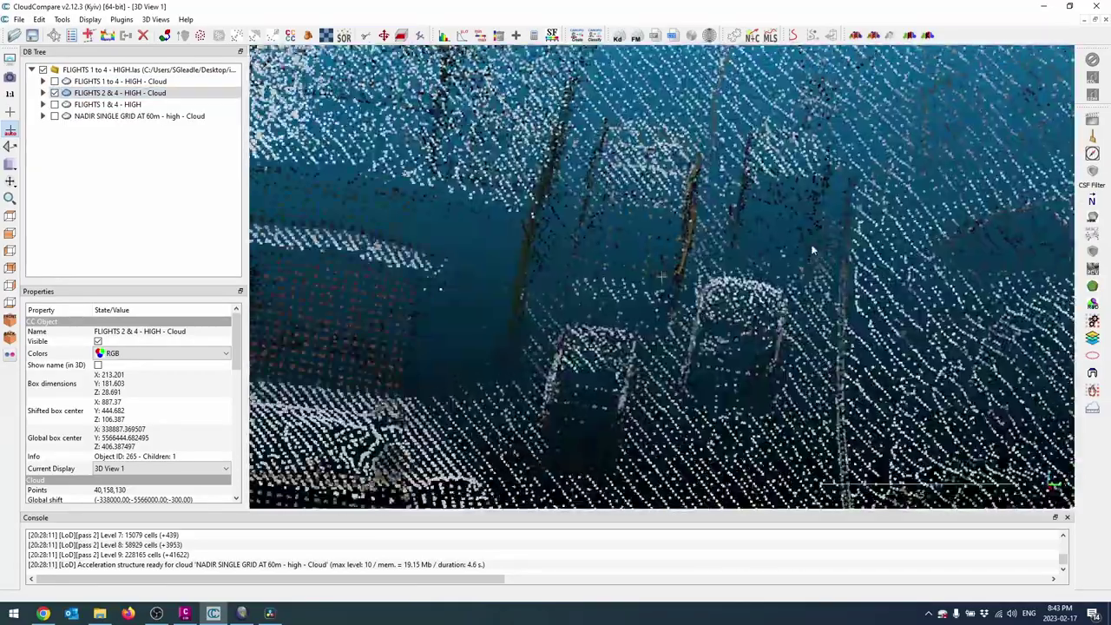
pyautogui.moveTo(766, 280); pyautogui.dragTo(784, 288, button='right')
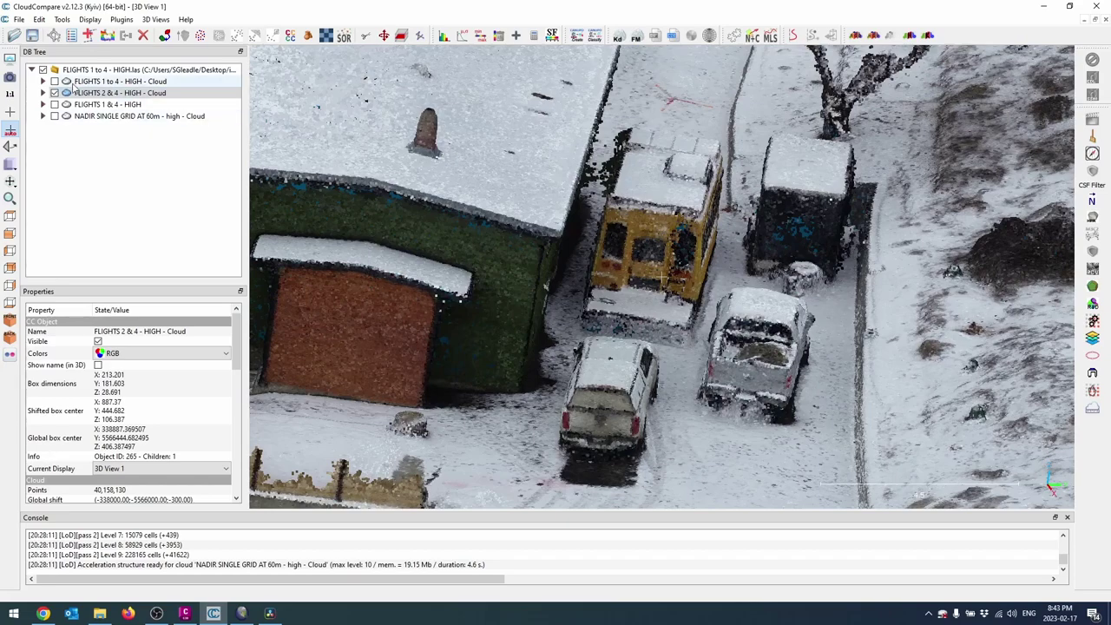
# Alternate between the FLIGHTS 1 to 4 - HIGH and FLIGHTS 2 & 4 - HIGH clouds to compare the vehicles, garage and wooden fence.
pyautogui.click(54, 81)
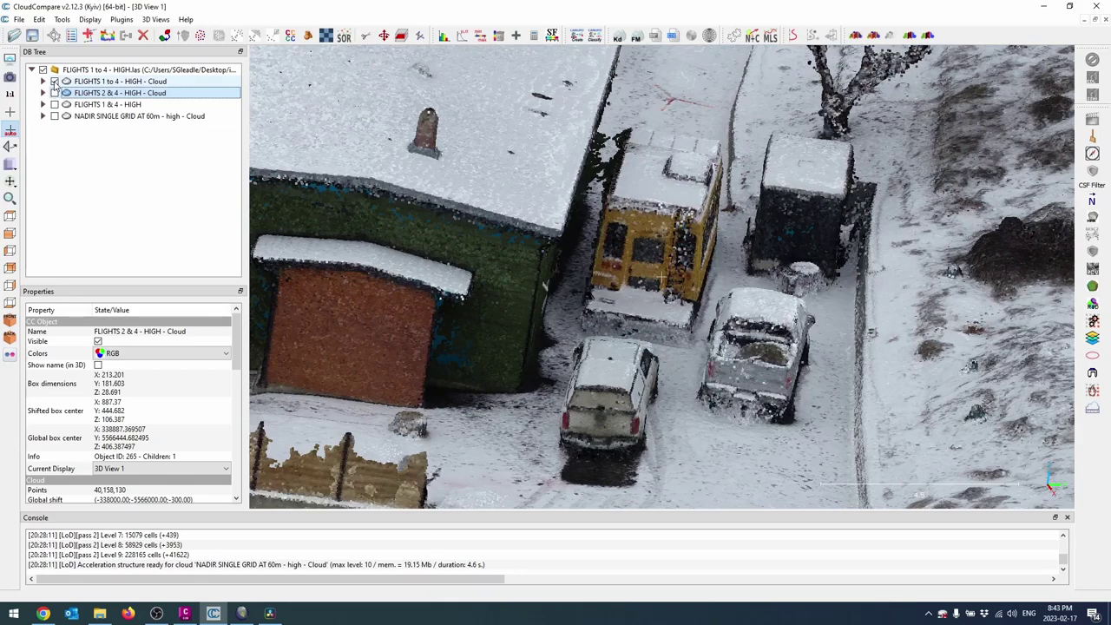
pyautogui.click(54, 81)
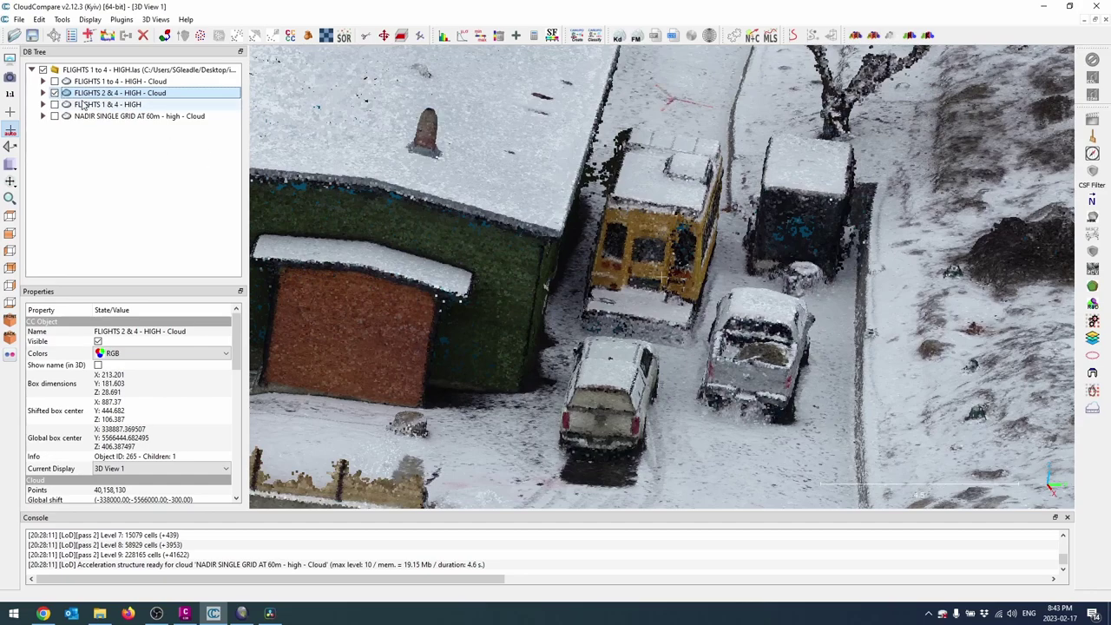
pyautogui.click(55, 81)
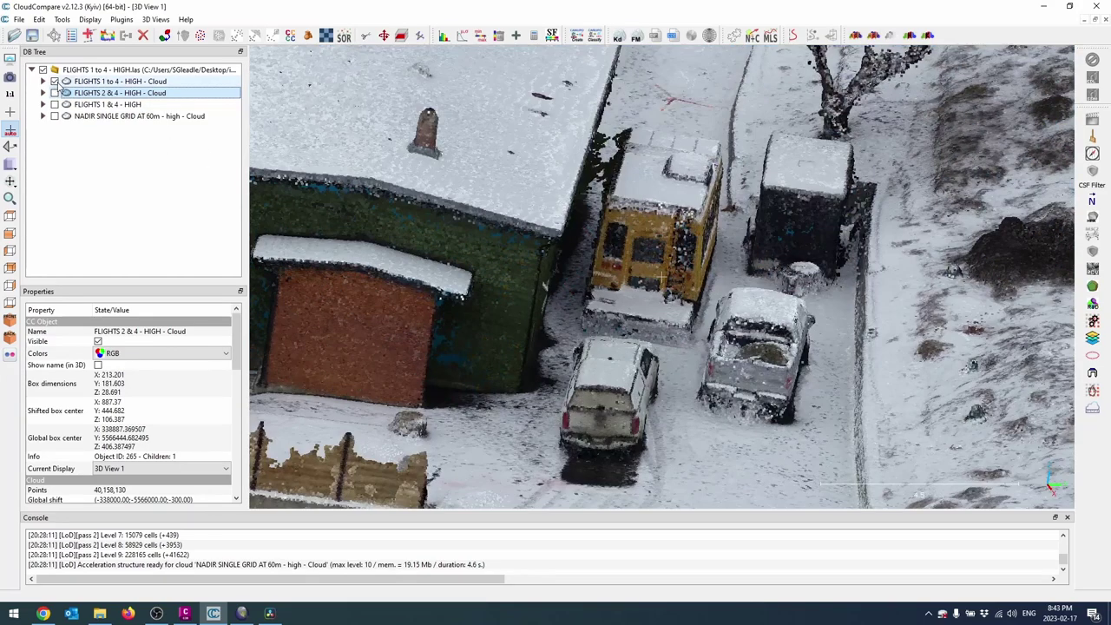
pyautogui.click(56, 82)
pyautogui.click(54, 92)
pyautogui.click(55, 93)
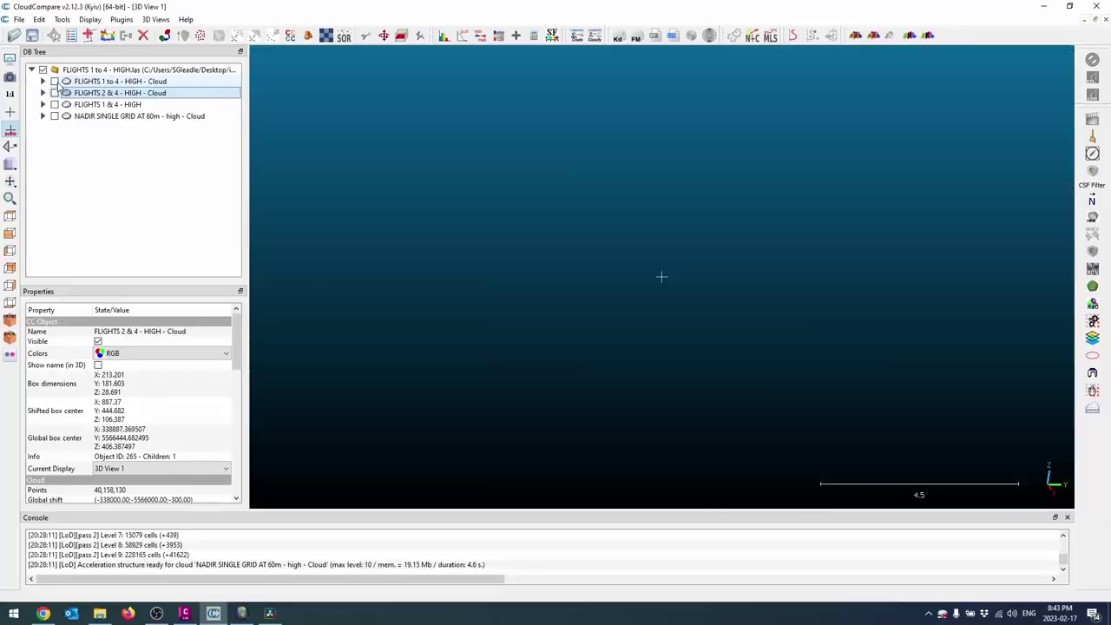
pyautogui.click(55, 82)
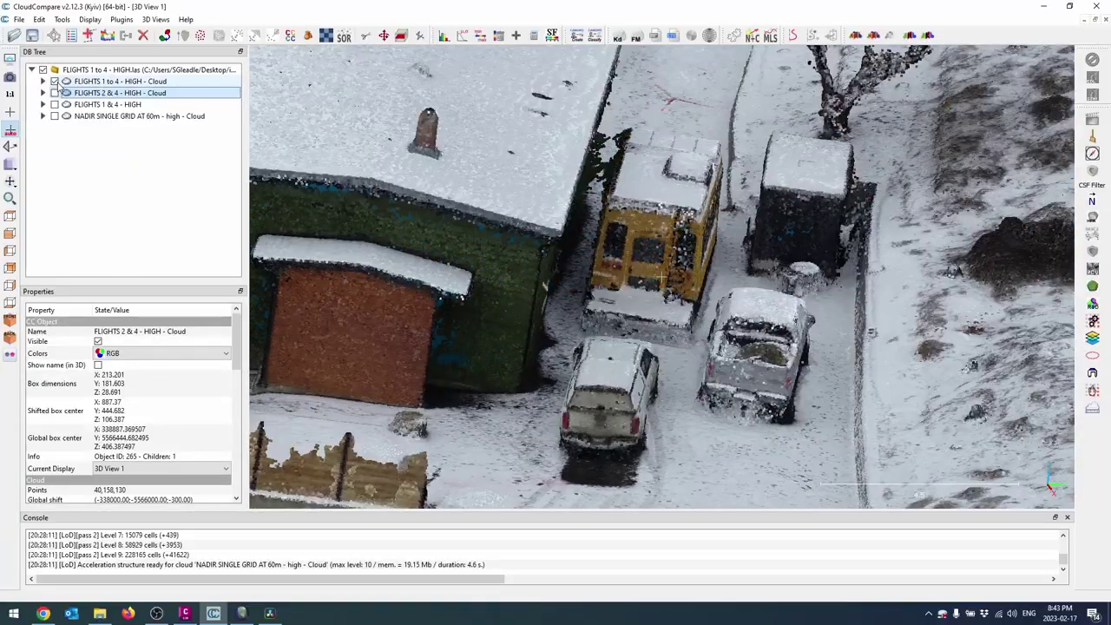
pyautogui.click(55, 81)
pyautogui.click(55, 93)
# Examine the FLIGHTS 2 & 4 - HIGH cloud around the shed, covered patio and red fence from several angles.
pyautogui.moveTo(583, 335); pyautogui.dragTo(746, 377)
pyautogui.moveTo(746, 377); pyautogui.dragTo(859, 399, button='right')
pyautogui.scroll(-6, 857, 398)
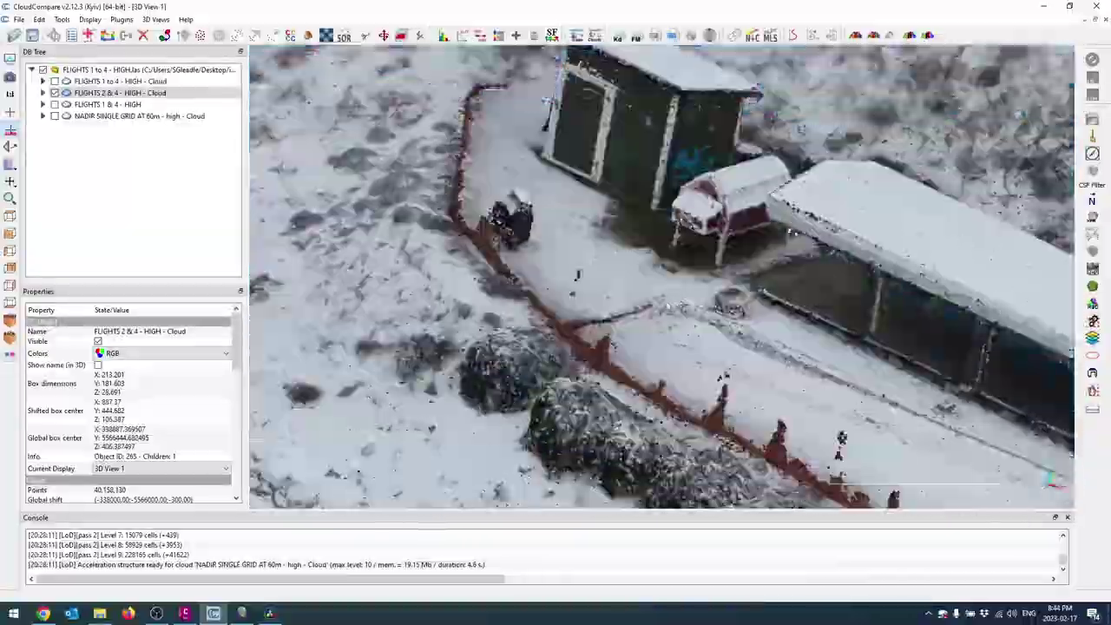
pyautogui.moveTo(857, 399); pyautogui.dragTo(724, 280)
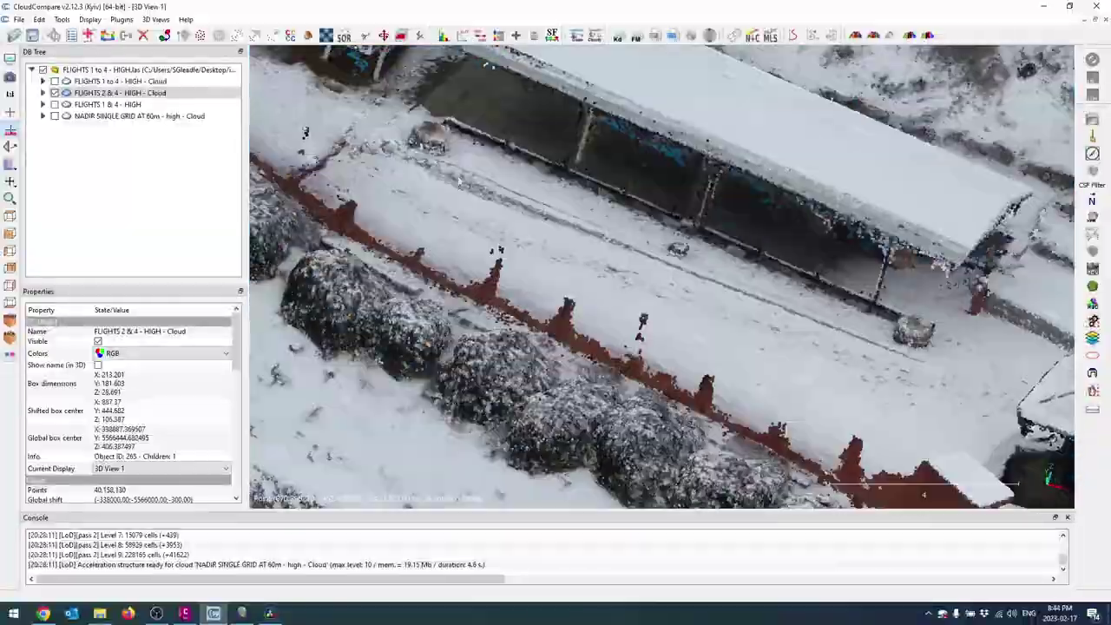
pyautogui.moveTo(567, 170); pyautogui.dragTo(711, 256)
pyautogui.moveTo(538, 287); pyautogui.dragTo(731, 367, button='right')
pyautogui.moveTo(731, 368); pyautogui.dragTo(731, 368)
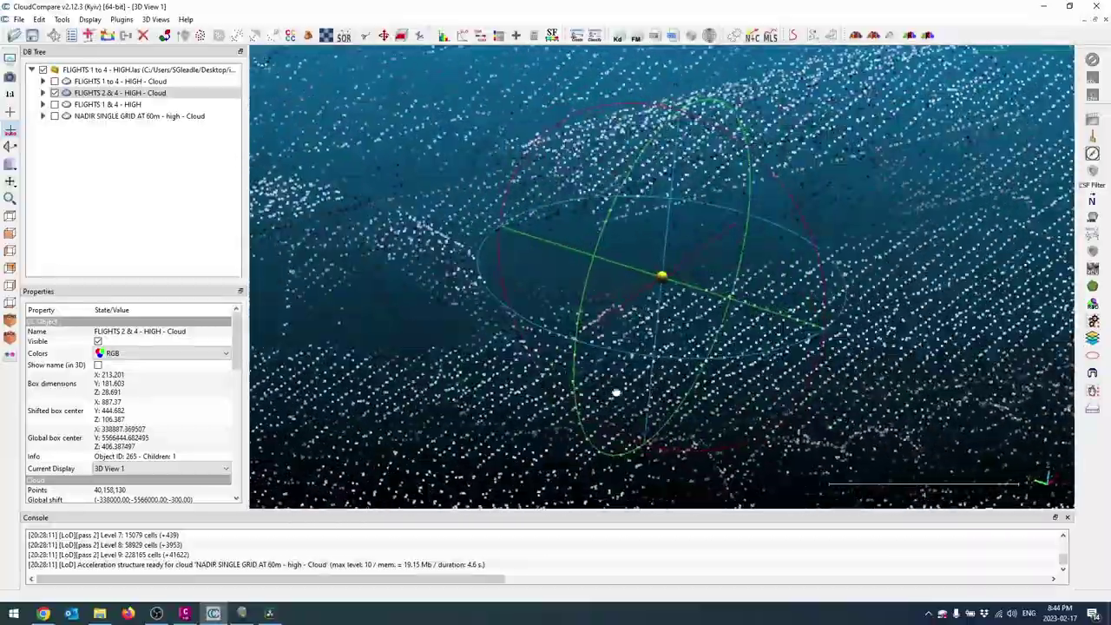
pyautogui.scroll(-4, 611, 373)
pyautogui.scroll(-4, 733, 327)
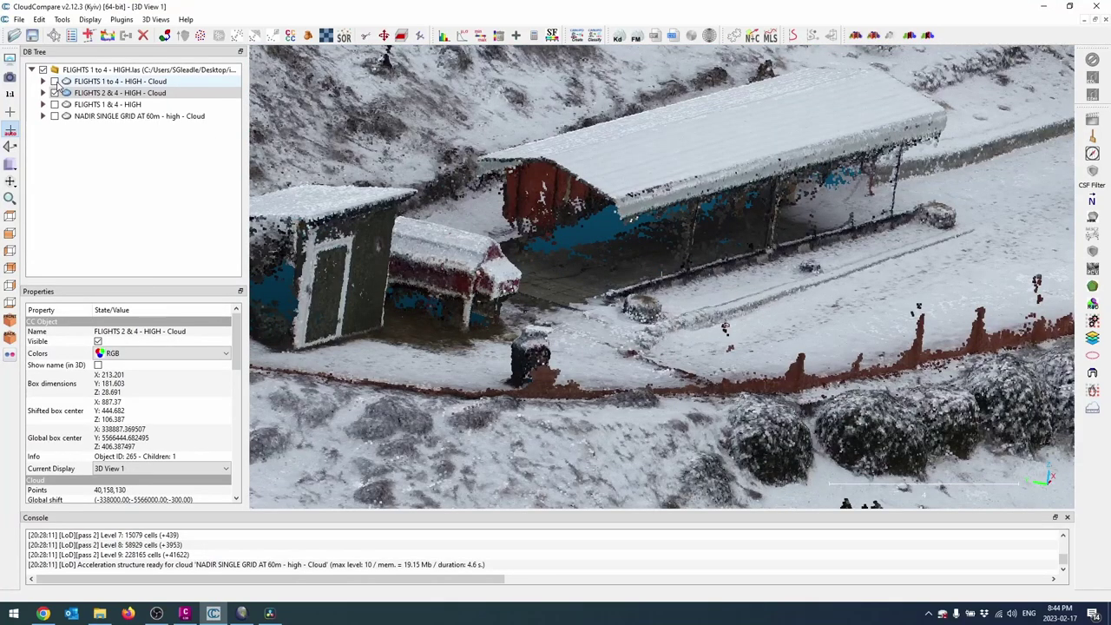
# Compare the fence posts, shed and covered patio by alternating the FLIGHTS 1 to 4 - HIGH and FLIGHTS 2 & 4 - HIGH clouds.
pyautogui.click(54, 81)
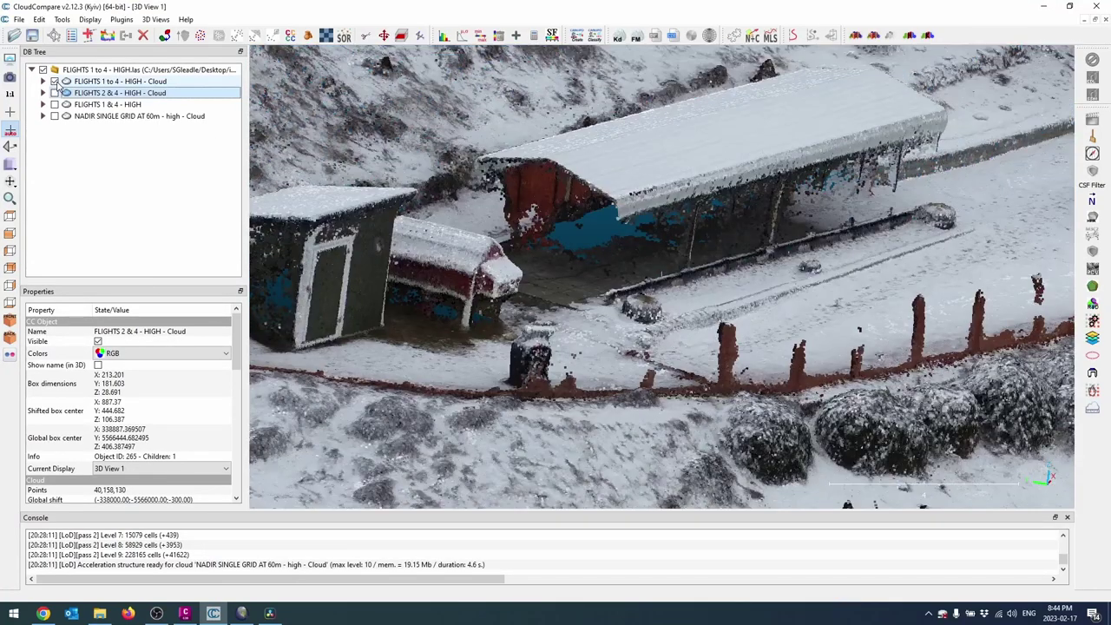
pyautogui.click(54, 81)
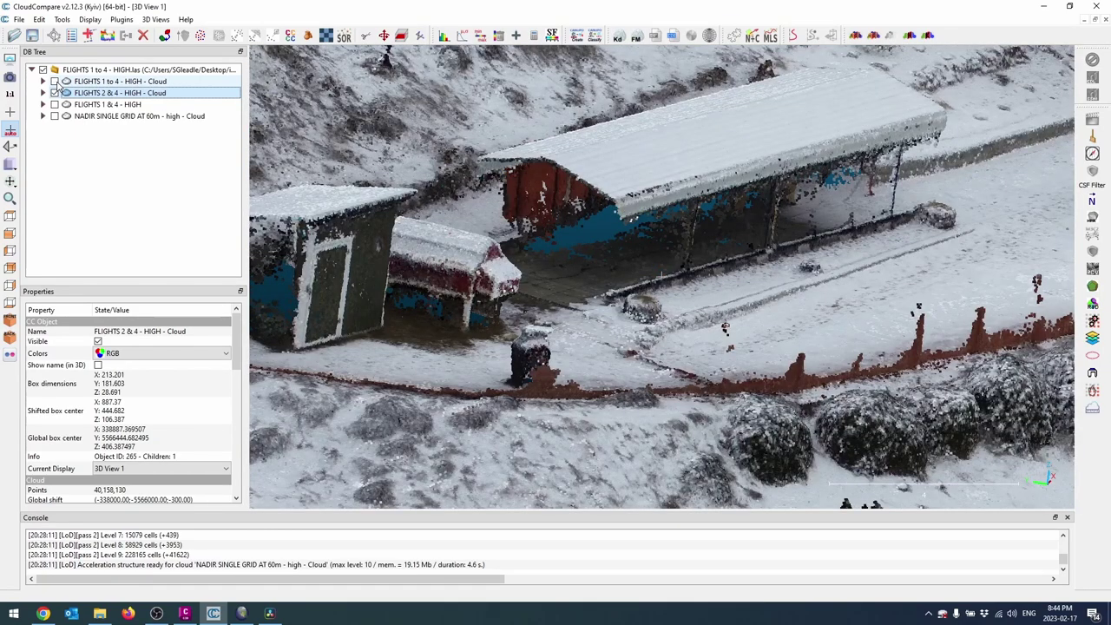
pyautogui.click(54, 81)
pyautogui.click(53, 81)
# Examine the shed's far side wall and the covered patio's open end in the FLIGHTS 2 & 4 - HIGH cloud.
pyautogui.moveTo(677, 328); pyautogui.dragTo(667, 325)
pyautogui.scroll(-5, 382, 243)
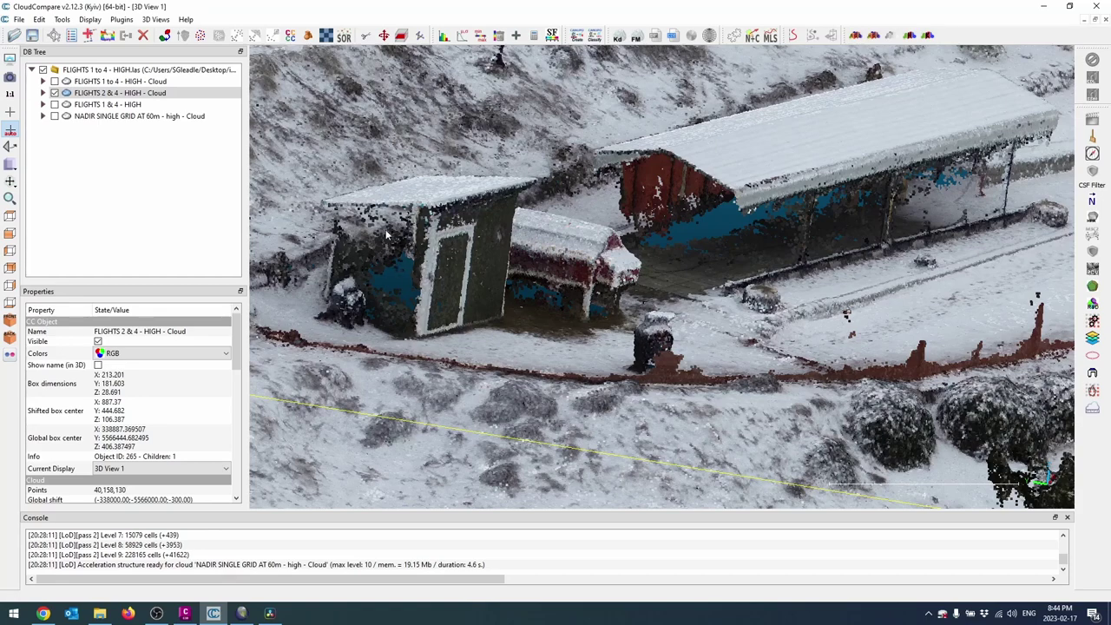
pyautogui.moveTo(401, 266); pyautogui.dragTo(474, 298)
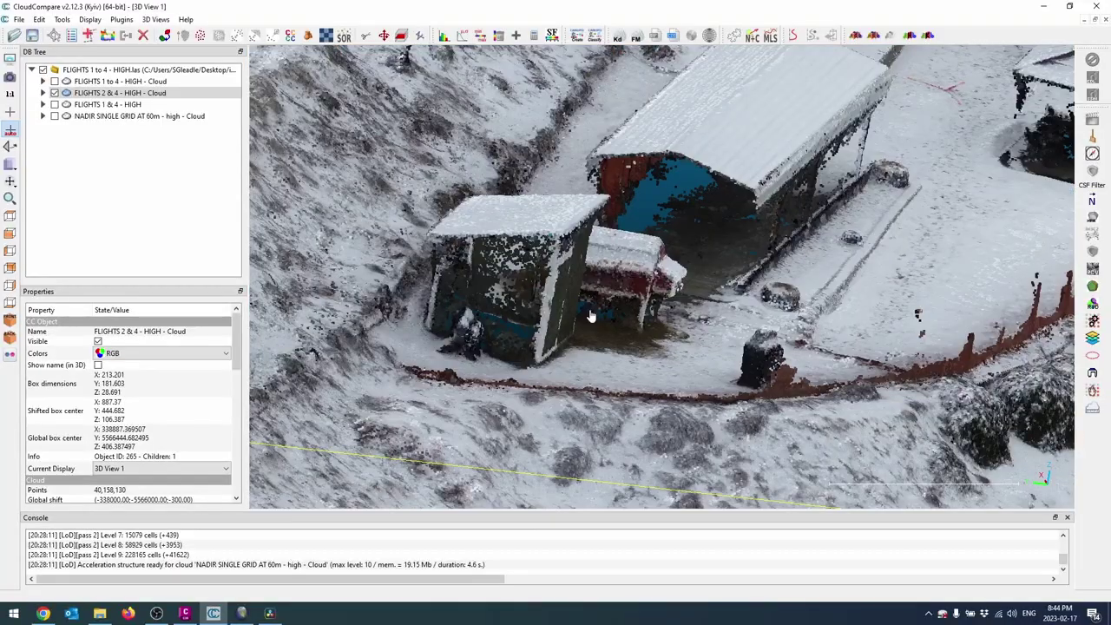
pyautogui.moveTo(591, 316)
pyautogui.mouseDown()
pyautogui.moveTo(459, 324)
pyautogui.moveTo(590, 317)
pyautogui.mouseUp()
pyautogui.moveTo(650, 305); pyautogui.dragTo(623, 312, button='right')
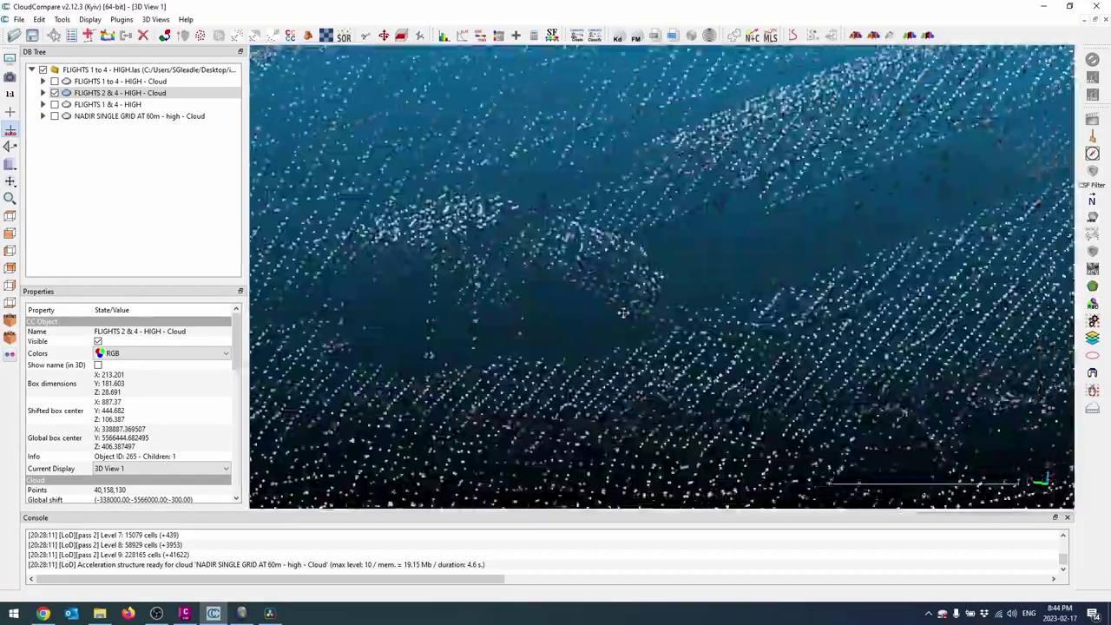
# Hide FLIGHTS 2 & 4 - HIGH - Cloud and show FLIGHTS 1 & 4 - HIGH in its place.
pyautogui.click(54, 93)
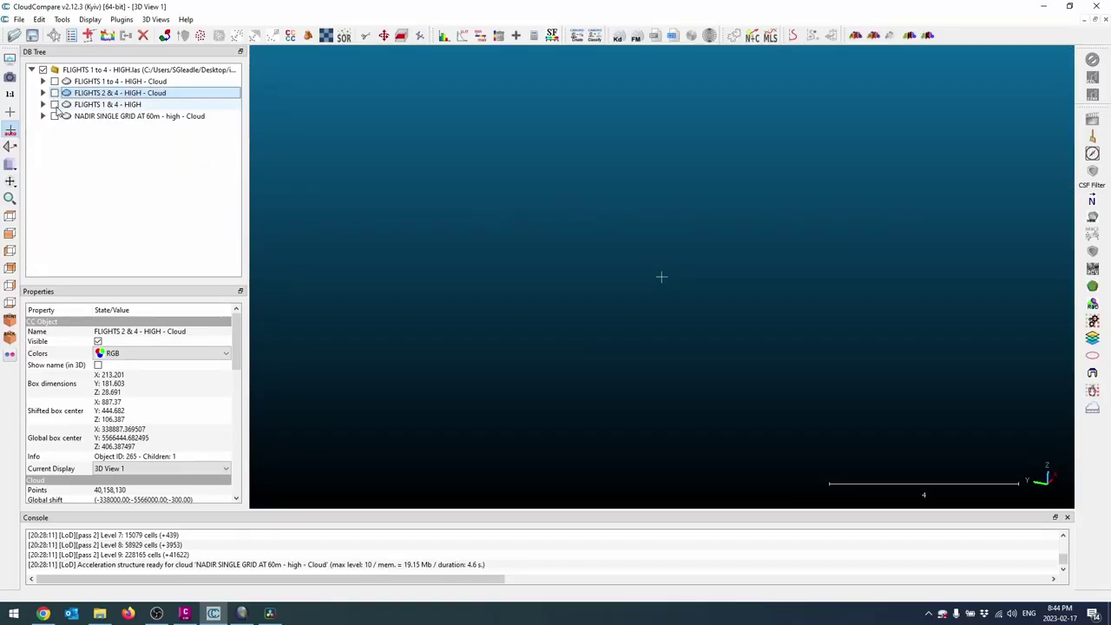
pyautogui.click(53, 104)
pyautogui.scroll(5, 506, 295)
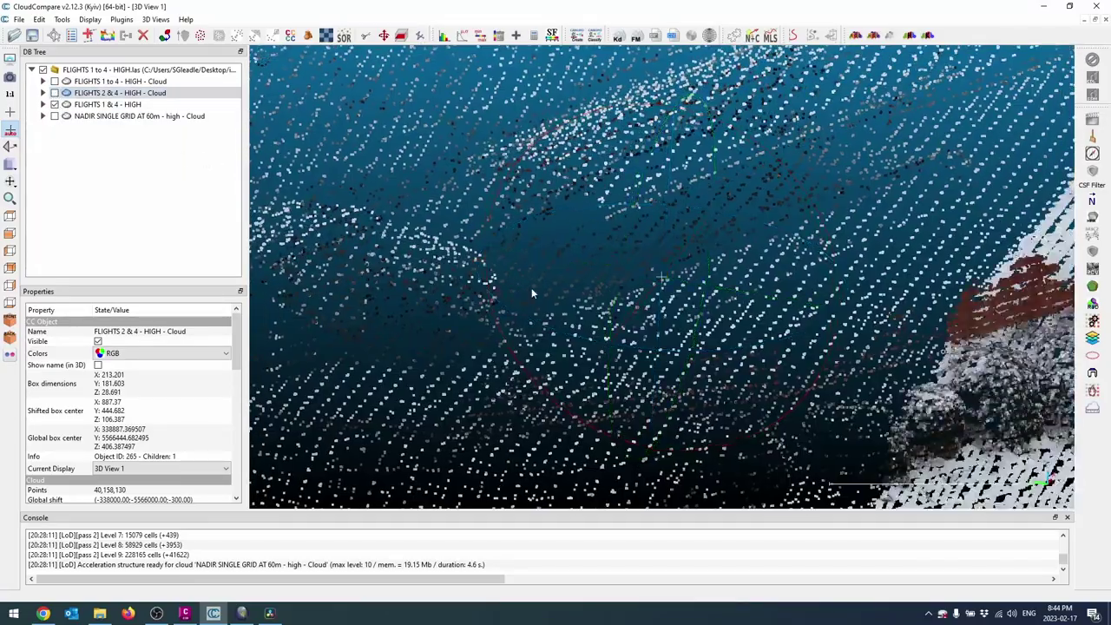
pyautogui.scroll(-5, 507, 312)
pyautogui.scroll(5, 510, 344)
# Examine the FLIGHTS 1 & 4 - HIGH cloud around the house's covered deck, parked vehicles, gazebo and red fence.
pyautogui.moveTo(510, 345); pyautogui.dragTo(286, 383, button='right')
pyautogui.moveTo(607, 351); pyautogui.dragTo(649, 327)
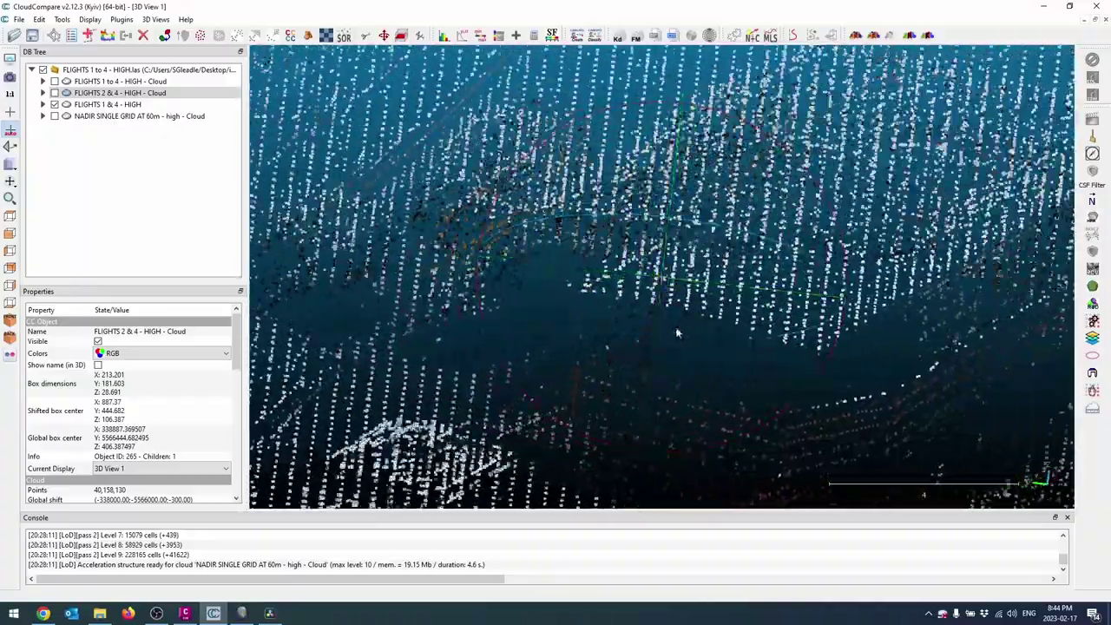
pyautogui.moveTo(677, 332); pyautogui.dragTo(740, 315, button='right')
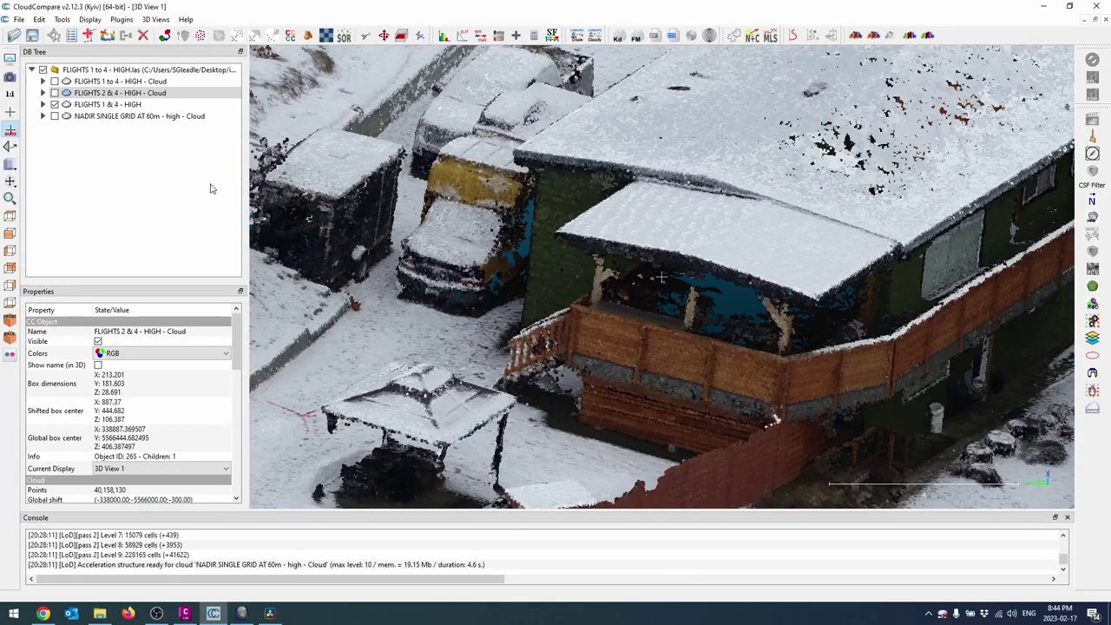
pyautogui.moveTo(570, 324); pyautogui.dragTo(666, 113, button='right')
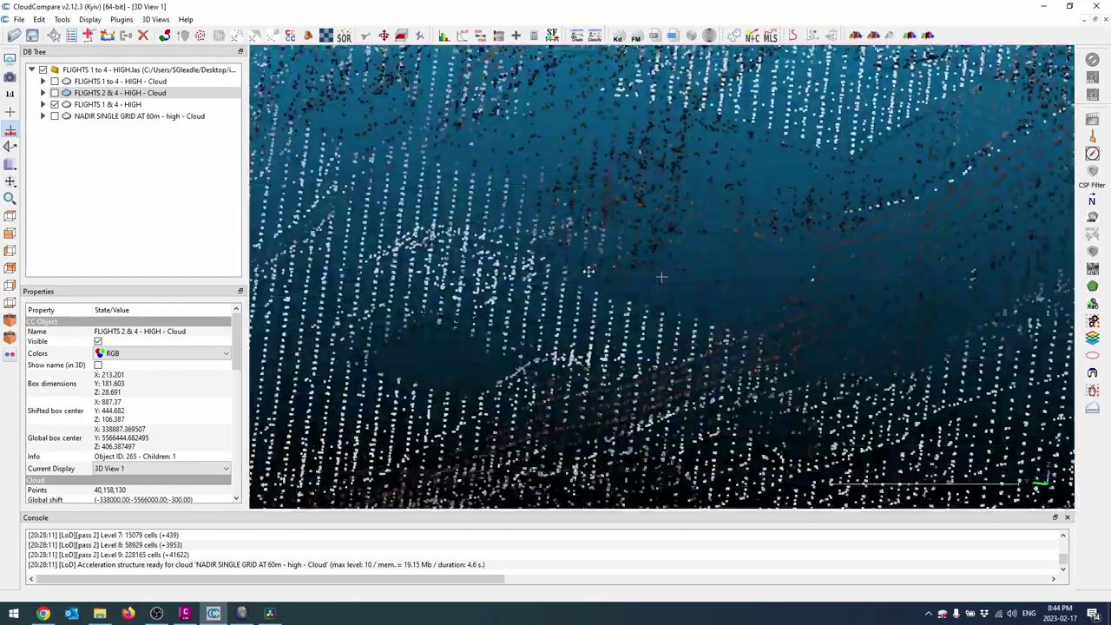
pyautogui.scroll(-3, 649, 258)
pyautogui.scroll(-3, 649, 259)
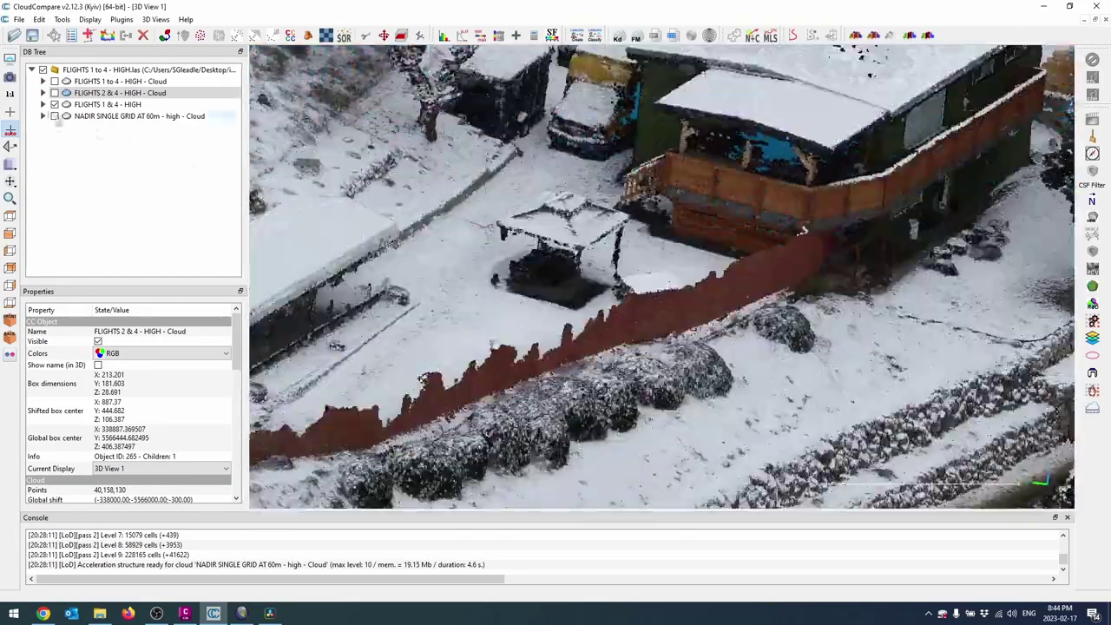
# Replace FLIGHTS 1 & 4 - HIGH with the NADIR SINGLE GRID AT 60m - high - Cloud and examine its sheds, covered patio and fence.
pyautogui.click(53, 104)
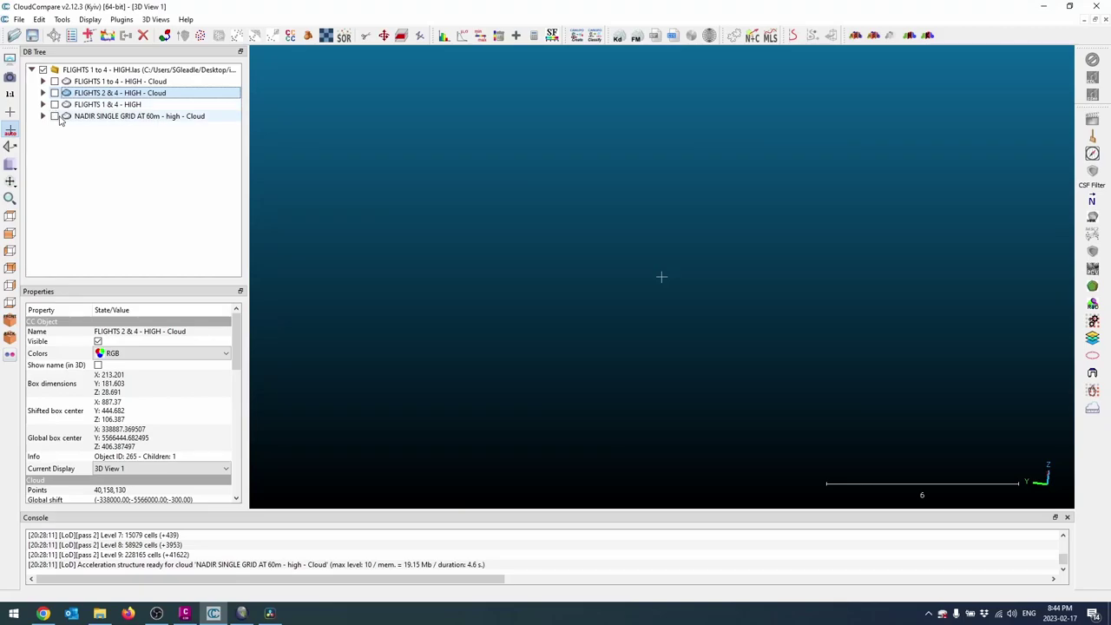
pyautogui.click(54, 115)
pyautogui.moveTo(597, 254); pyautogui.dragTo(593, 315)
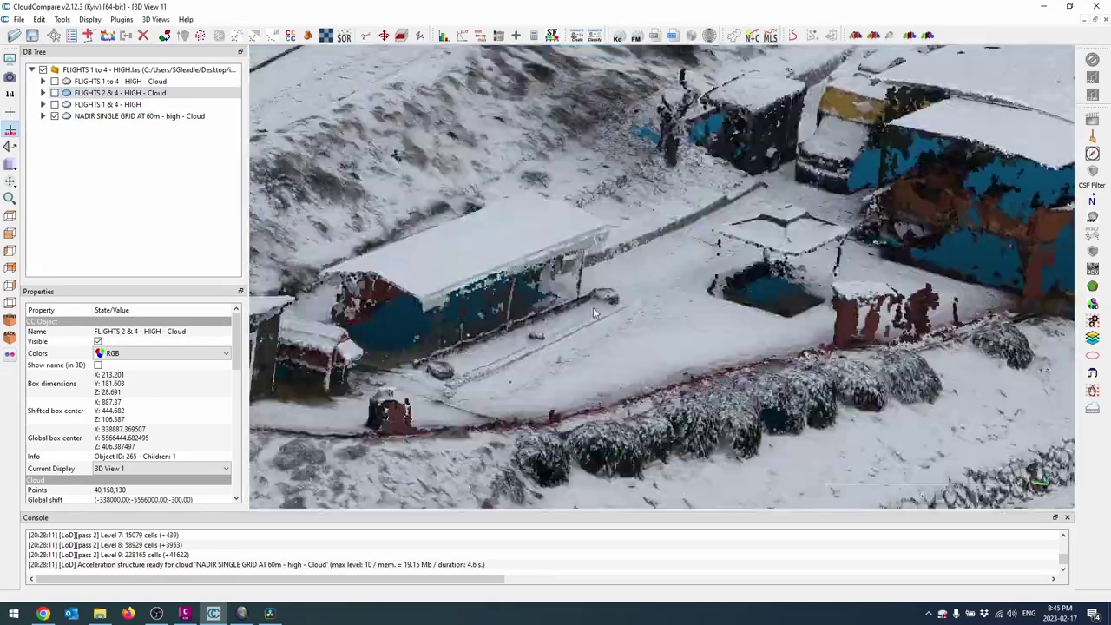
pyautogui.moveTo(584, 325); pyautogui.dragTo(633, 312, button='right')
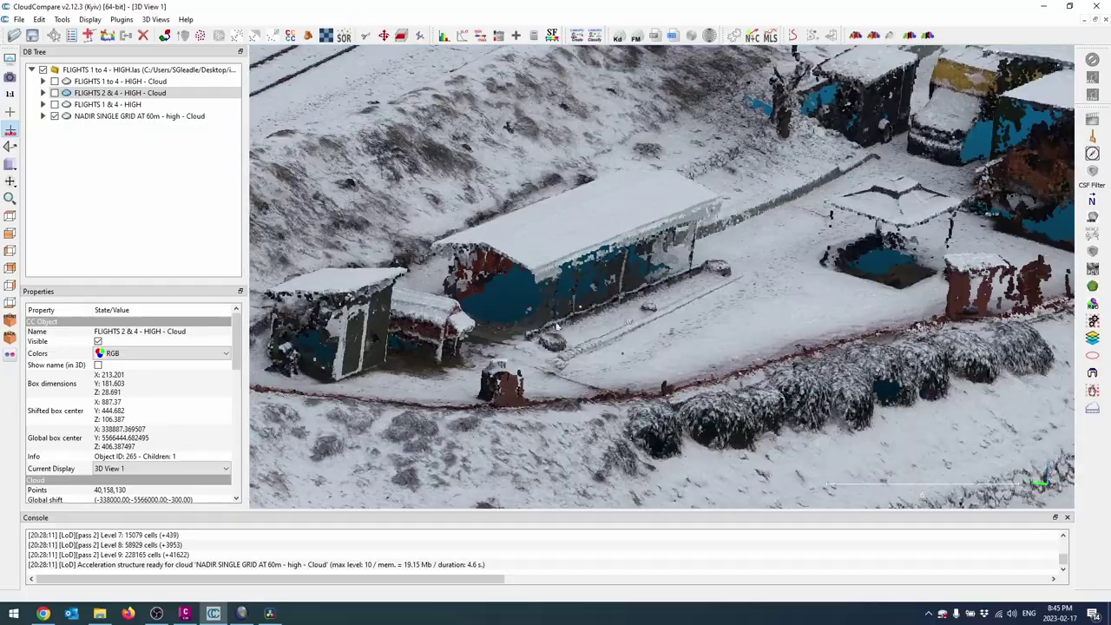
pyautogui.moveTo(579, 327); pyautogui.dragTo(548, 309)
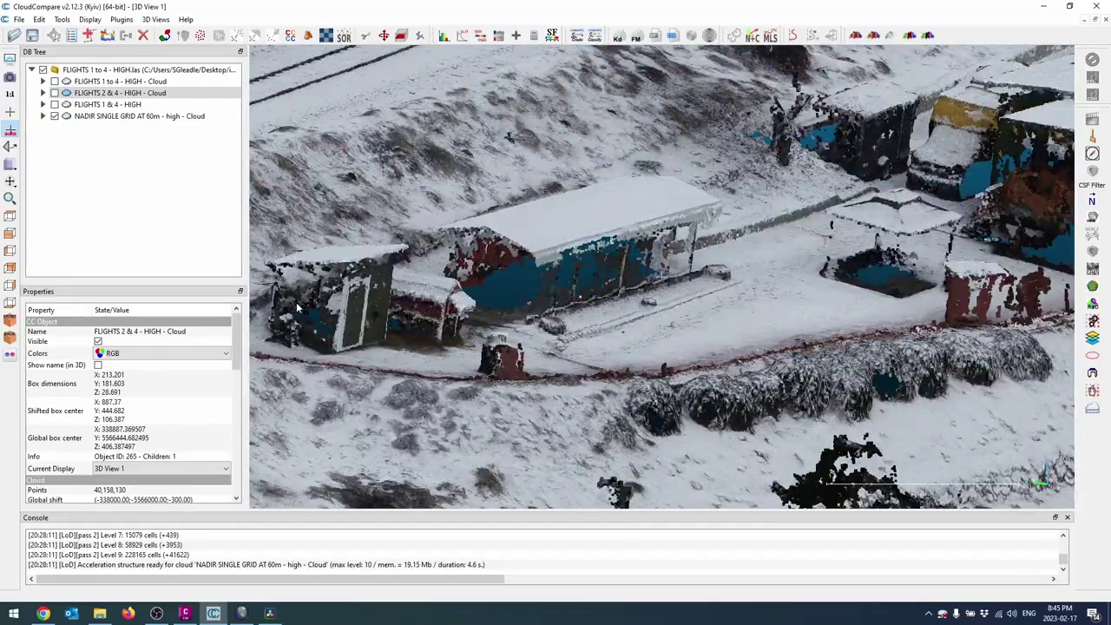
pyautogui.moveTo(658, 285); pyautogui.dragTo(592, 326)
pyautogui.moveTo(664, 380)
pyautogui.mouseDown()
pyautogui.moveTo(648, 374)
pyautogui.moveTo(679, 368)
pyautogui.mouseUp()
# Examine the house walls, deck and garage in the NADIR SINGLE GRID AT 60m - high - Cloud.
pyautogui.scroll(5, 711, 373)
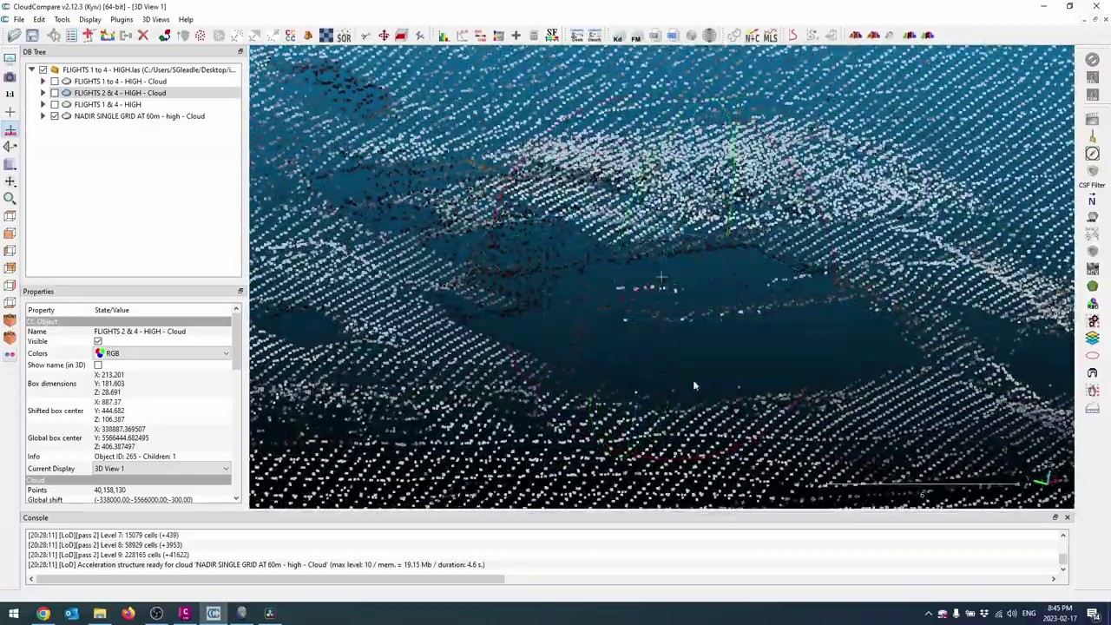
pyautogui.moveTo(725, 349); pyautogui.dragTo(607, 347, button='right')
pyautogui.moveTo(573, 356); pyautogui.dragTo(546, 350)
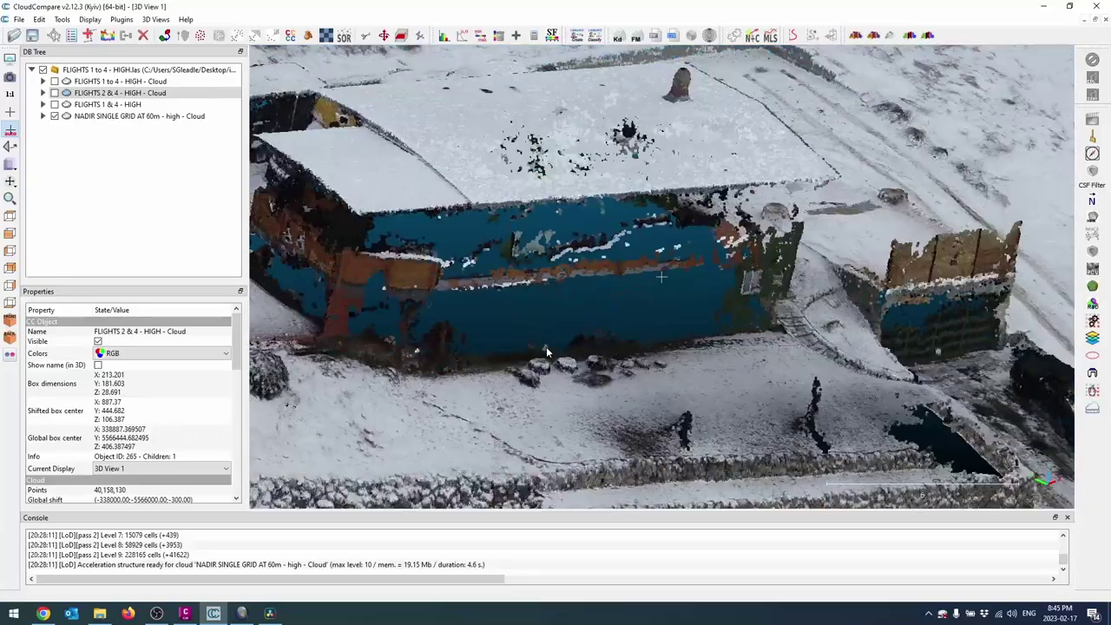
pyautogui.scroll(5, 547, 351)
pyautogui.scroll(-5, 662, 359)
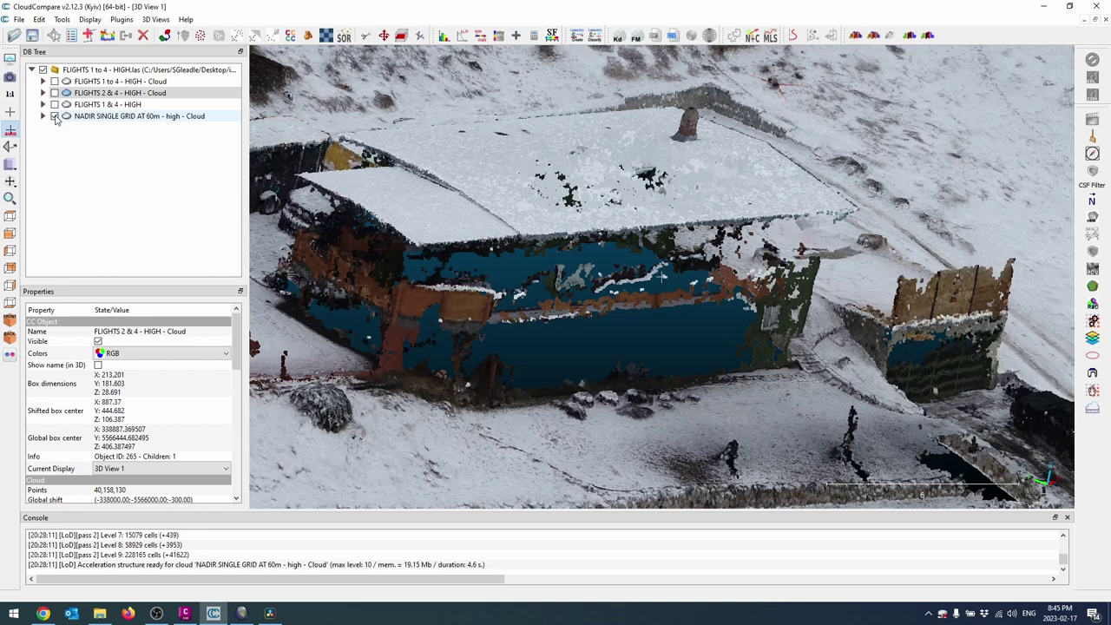
# Switch the display back to FLIGHTS 1 & 4 - HIGH and examine the house walls, covered deck, red fence and gazebo.
pyautogui.click(55, 117)
pyautogui.click(54, 104)
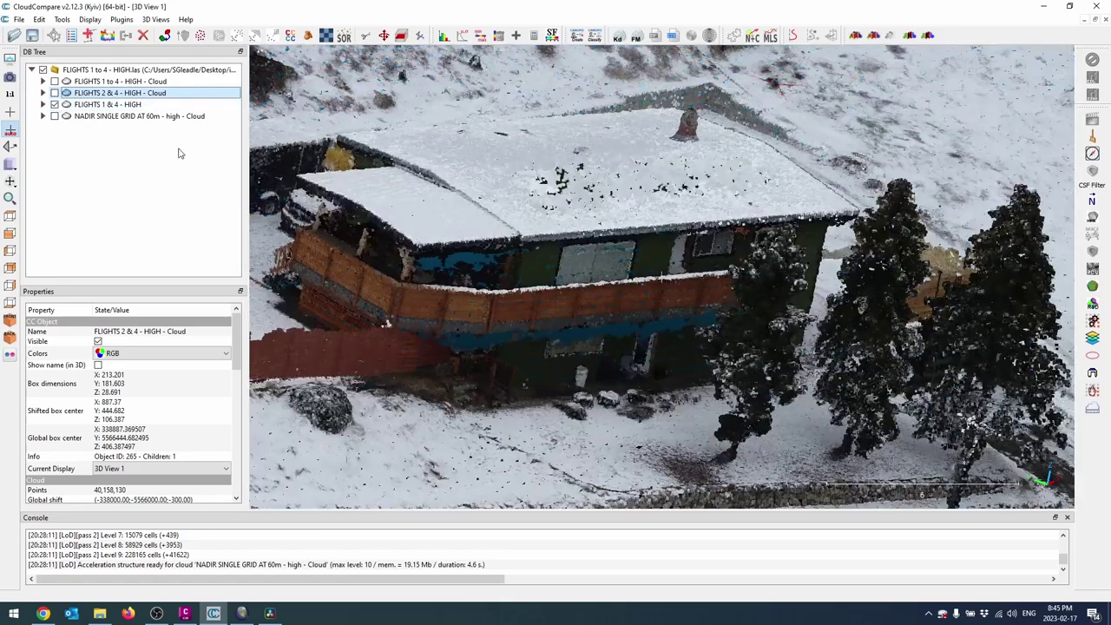
pyautogui.moveTo(612, 348)
pyautogui.mouseDown()
pyautogui.moveTo(808, 339)
pyautogui.moveTo(682, 338)
pyautogui.mouseUp()
pyautogui.moveTo(614, 333); pyautogui.dragTo(663, 395, button='right')
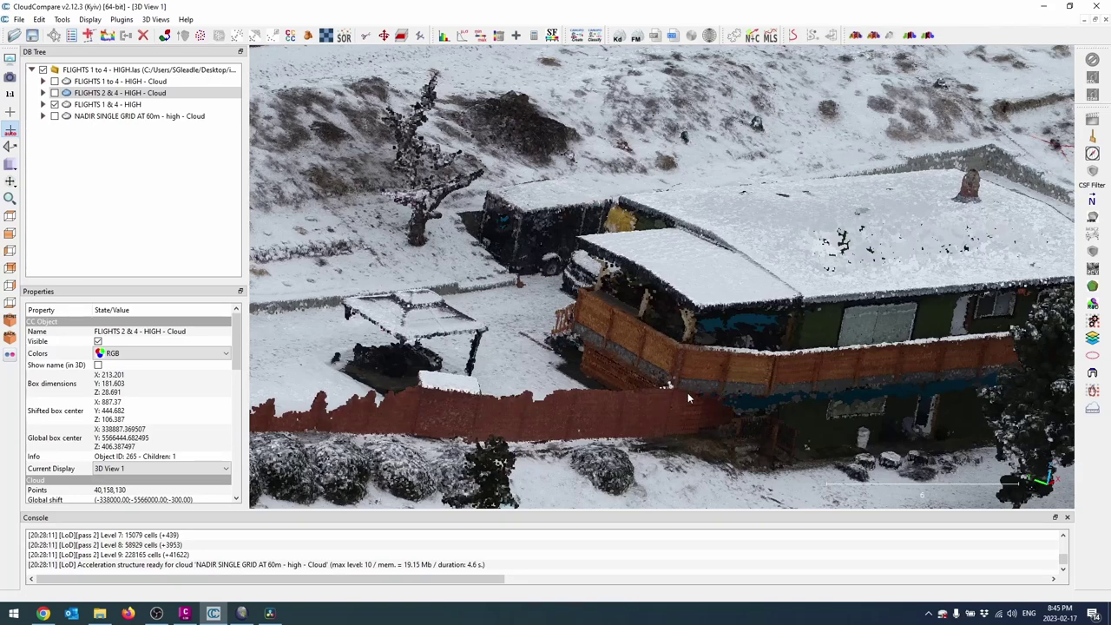
pyautogui.moveTo(687, 392); pyautogui.dragTo(714, 394)
pyautogui.moveTo(634, 380); pyautogui.dragTo(796, 334, button='right')
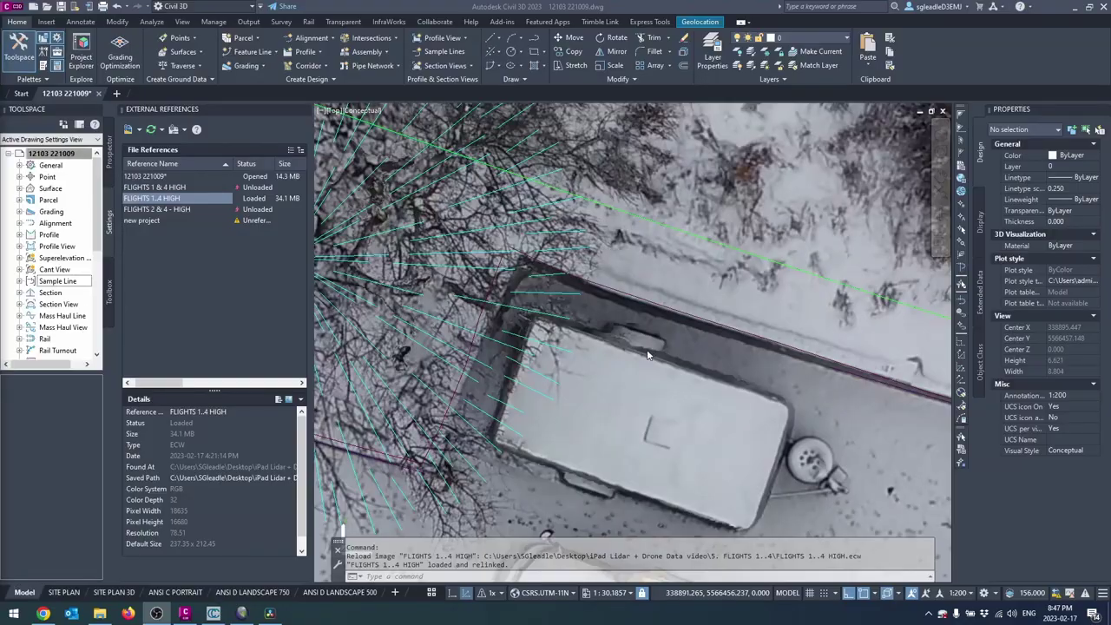
# In Civil 3D, unload the FLIGHTS 1..4 HIGH orthophoto reference and reload FLIGHTS 2 & 4 - HIGH in its place.
pyautogui.click(647, 354)
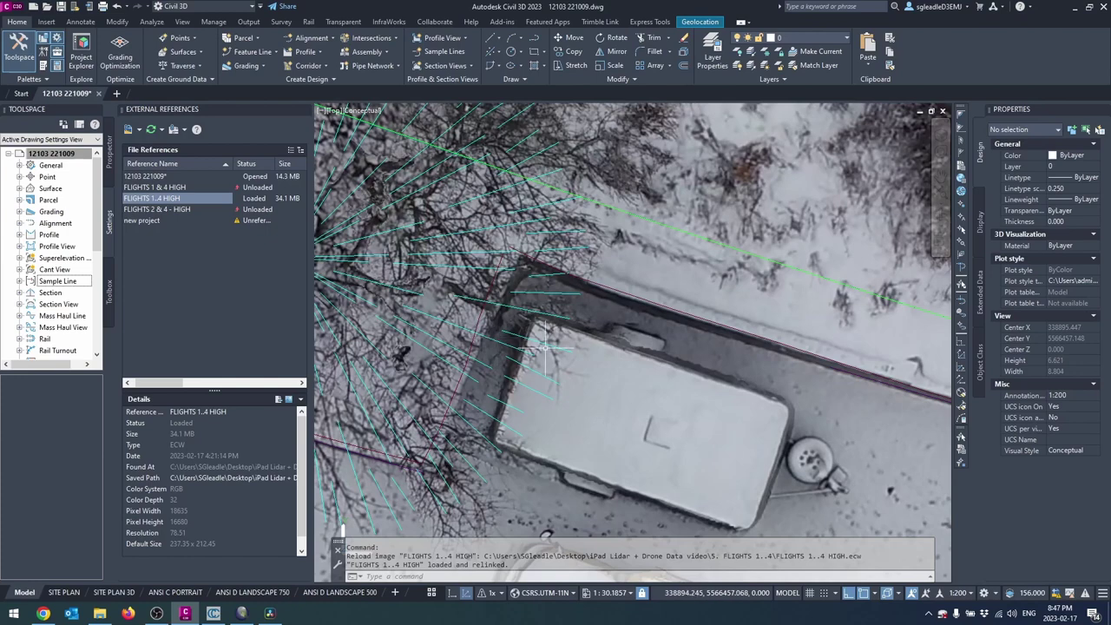
pyautogui.rightClick(182, 201)
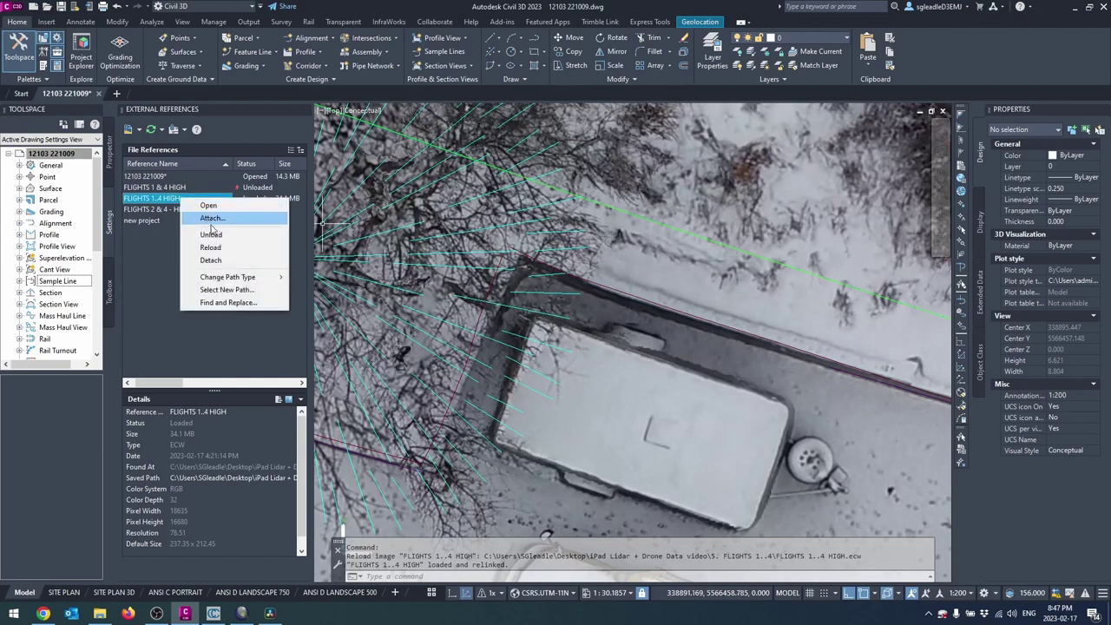
pyautogui.click(210, 235)
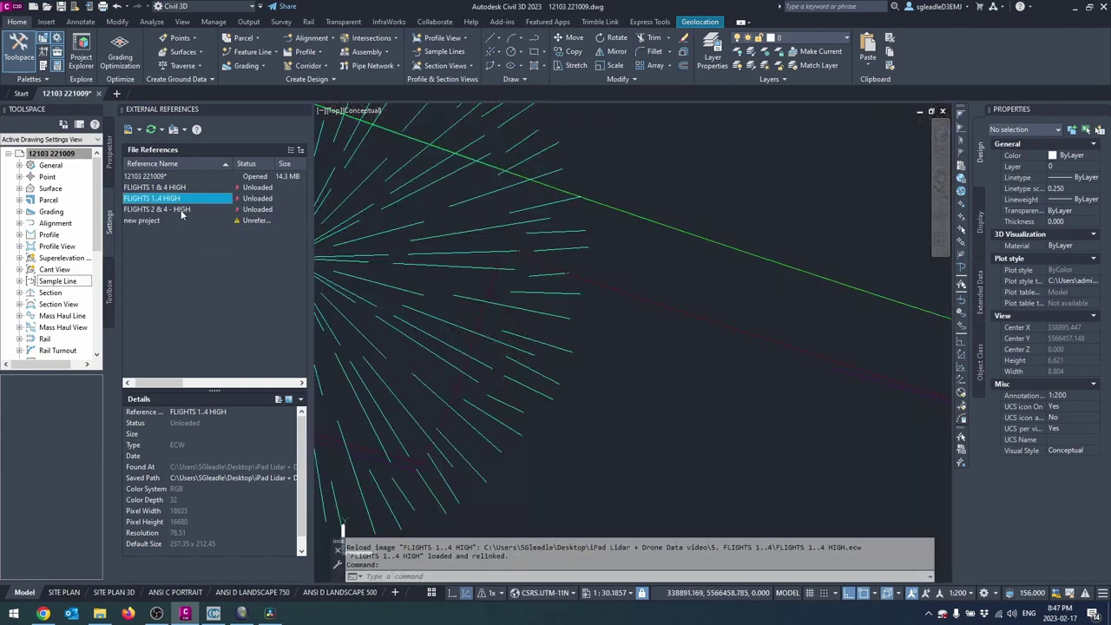
pyautogui.rightClick(181, 211)
pyautogui.click(227, 261)
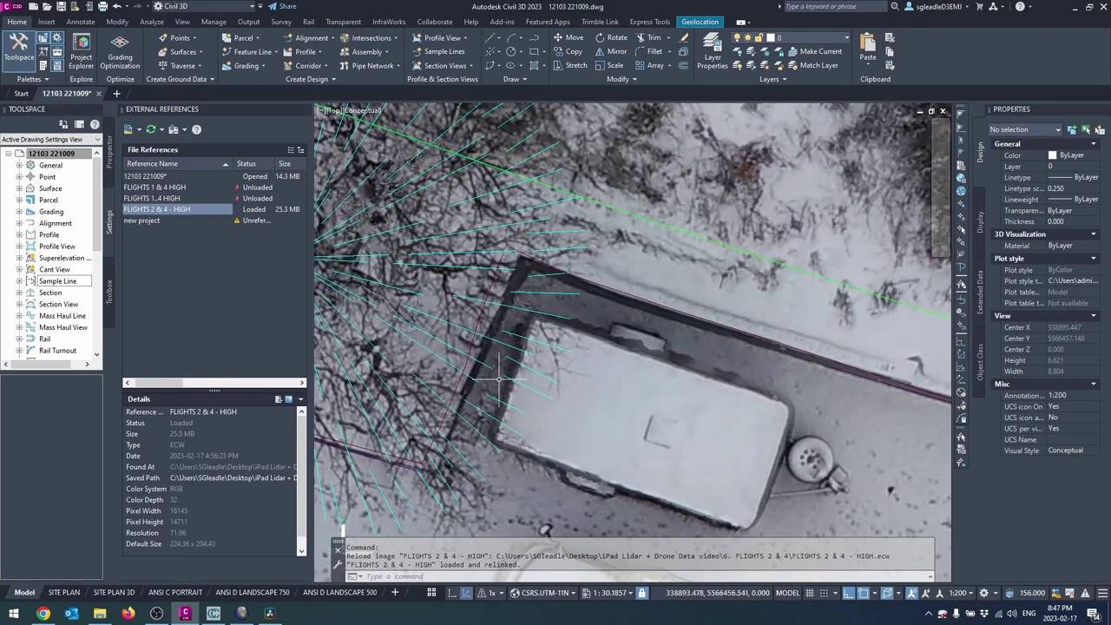
# Compare the trailer beneath the tree by reloading the FLIGHTS 1..4 HIGH orthophoto and unloading it again.
pyautogui.rightClick(190, 198)
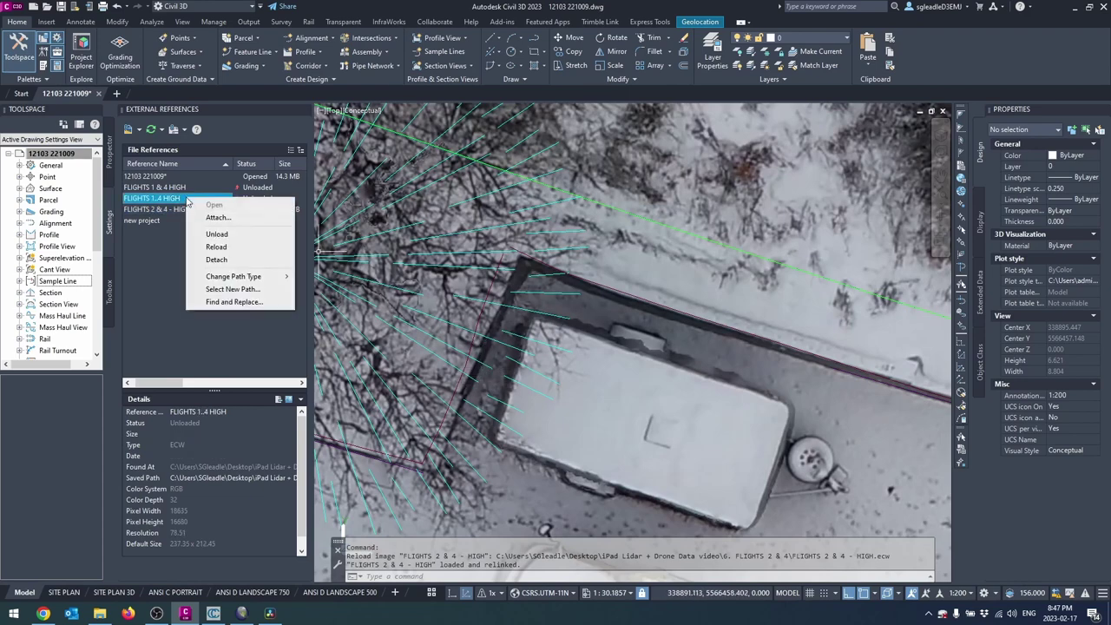
pyautogui.click(227, 247)
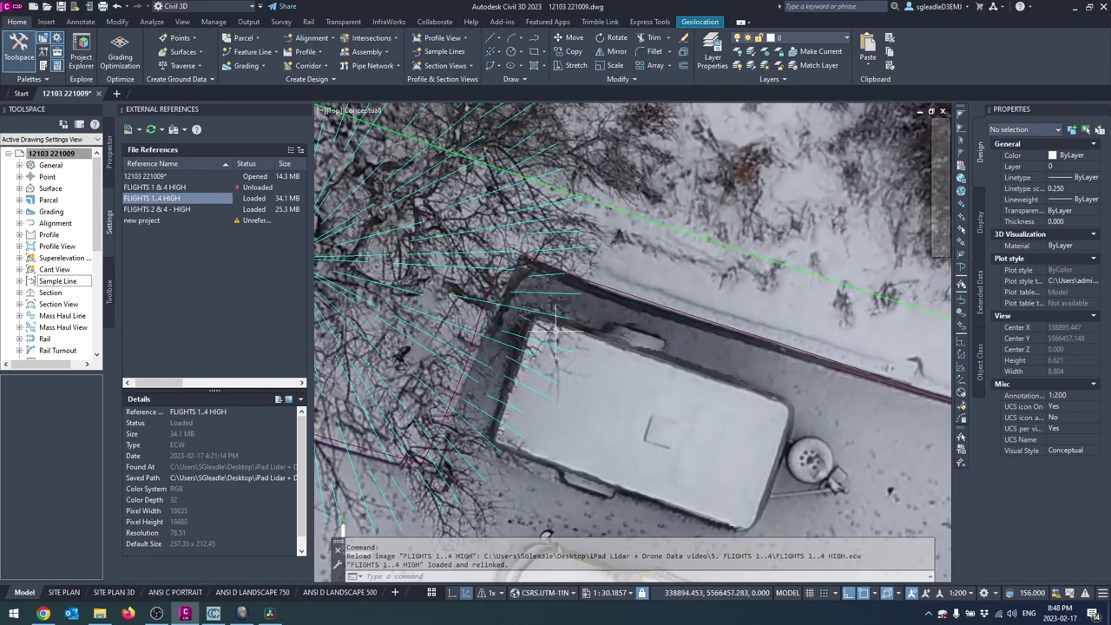
pyautogui.rightClick(176, 199)
pyautogui.click(252, 236)
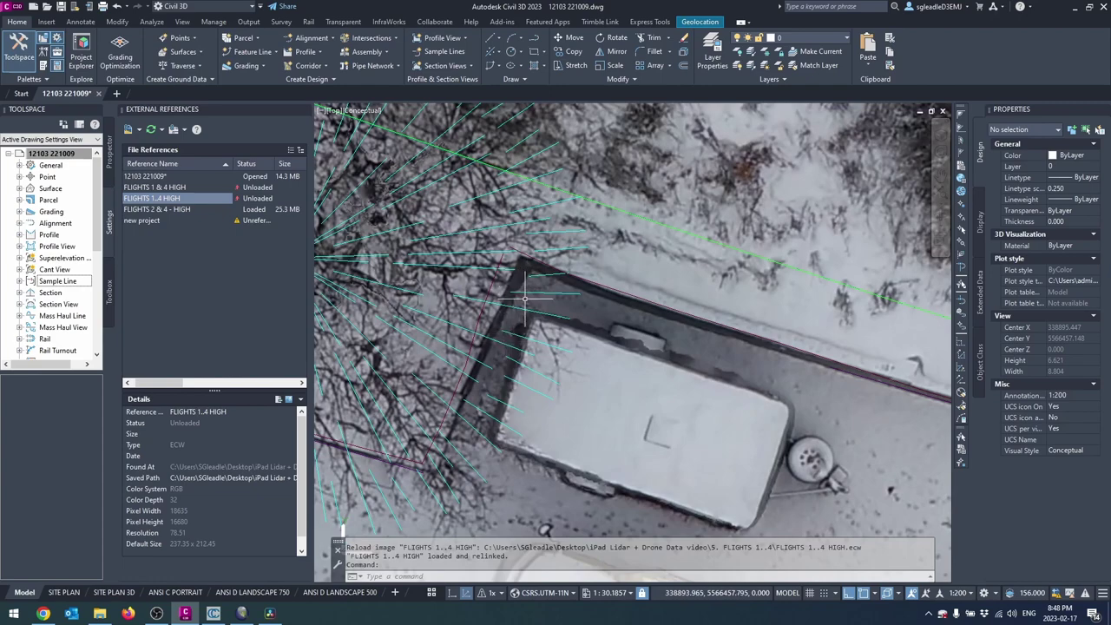
# Compare the two-storey house's roof corner against the linework by reloading and unloading the FLIGHTS 1..4 HIGH orthophoto.
pyautogui.scroll(-8, 524, 298)
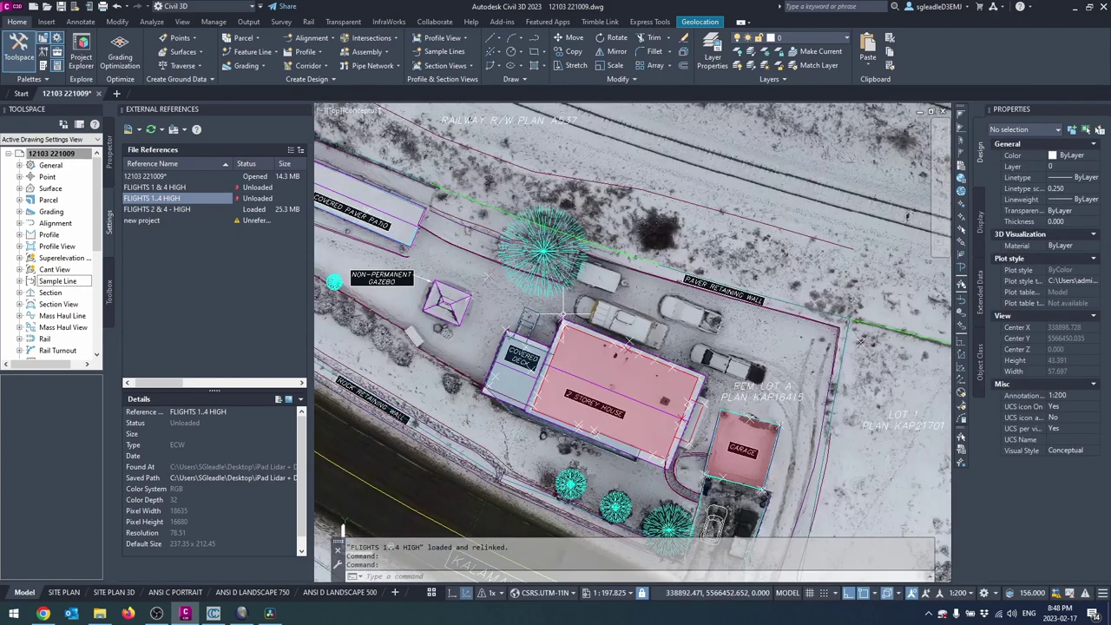
pyautogui.moveTo(564, 314); pyautogui.dragTo(659, 332, button='middle')
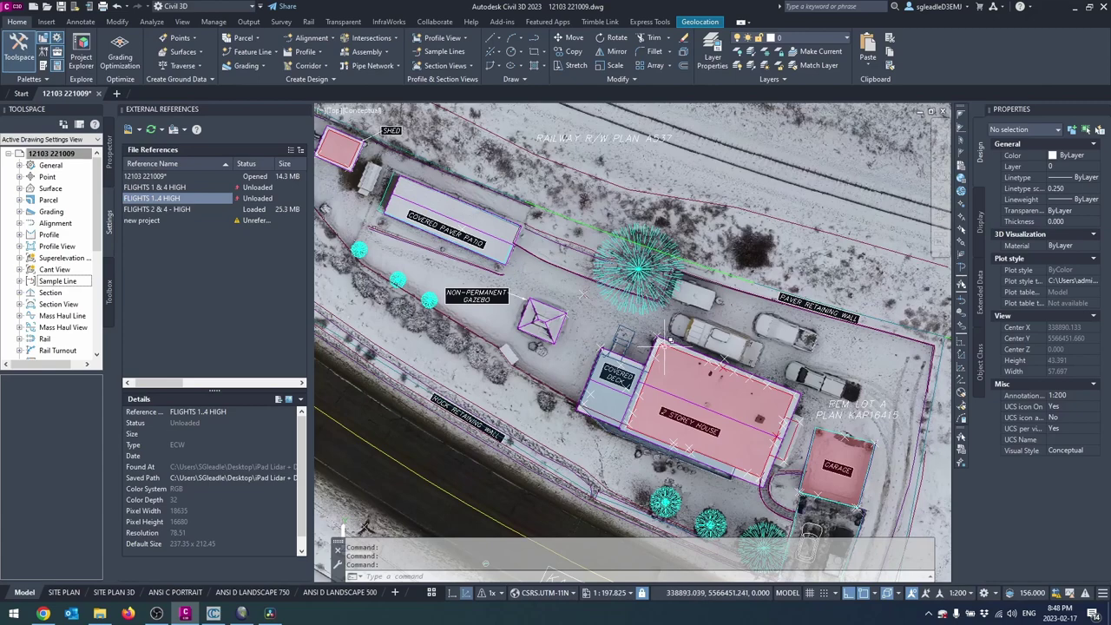
pyautogui.scroll(15, 663, 341)
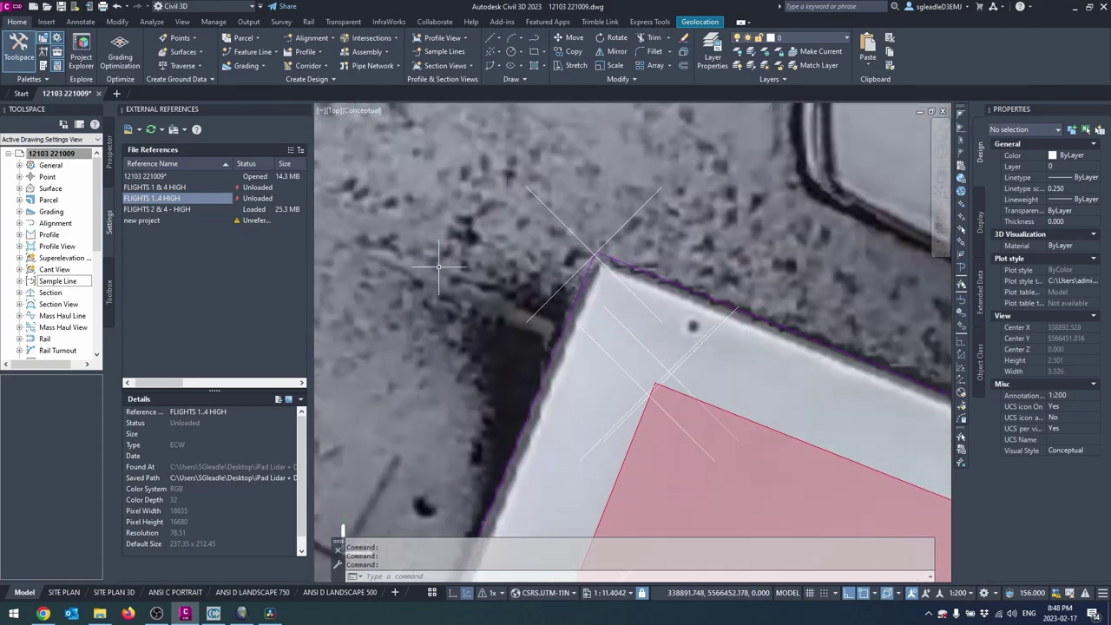
pyautogui.rightClick(181, 201)
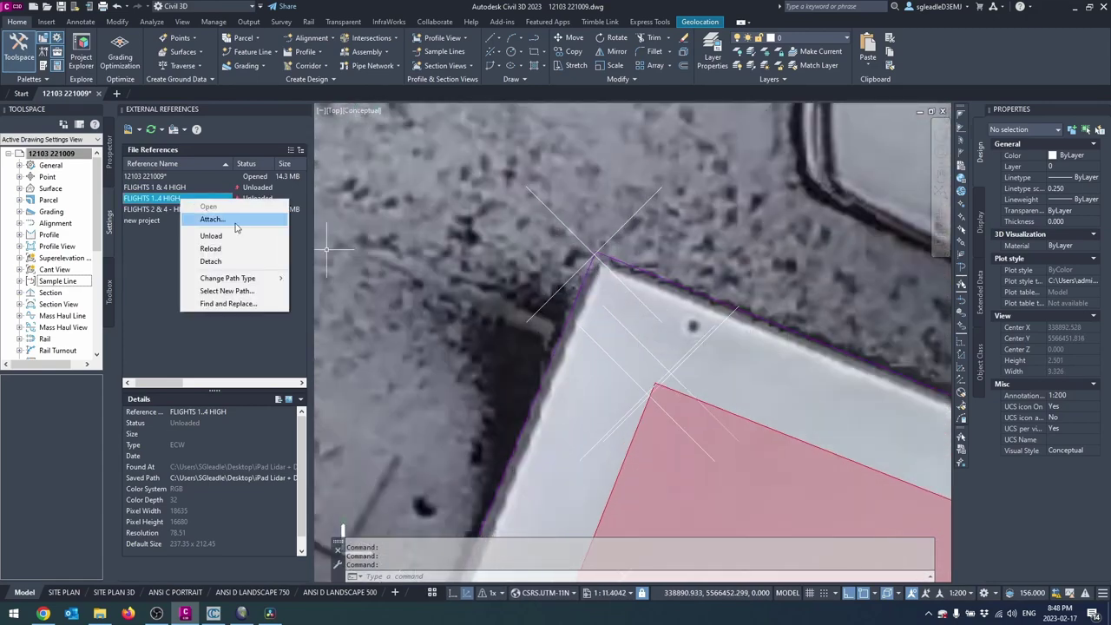
pyautogui.click(233, 252)
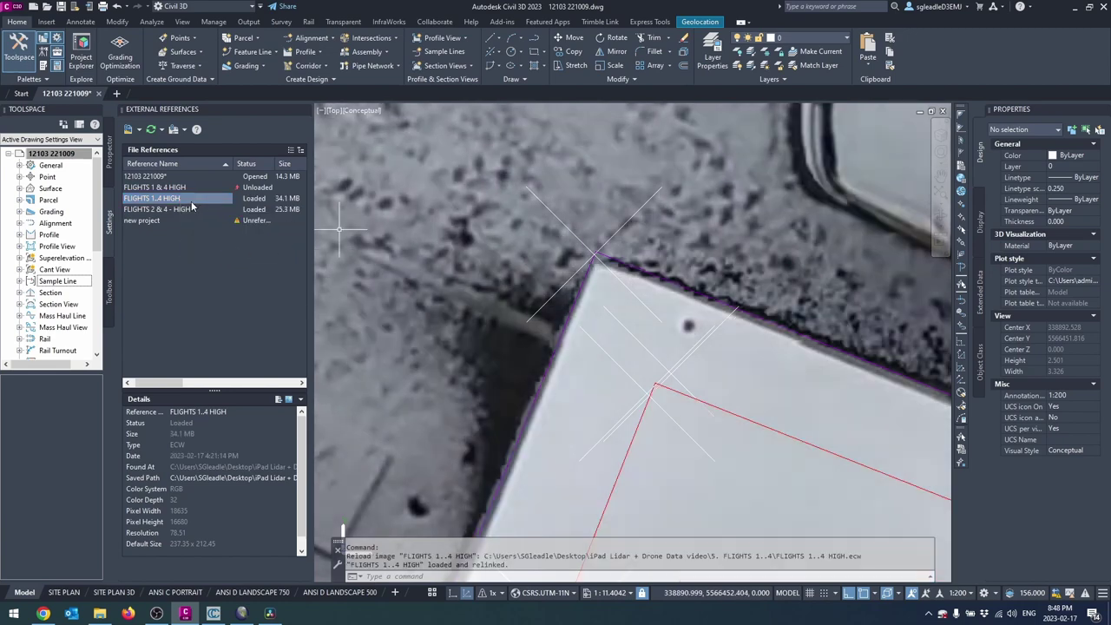
pyautogui.rightClick(193, 206)
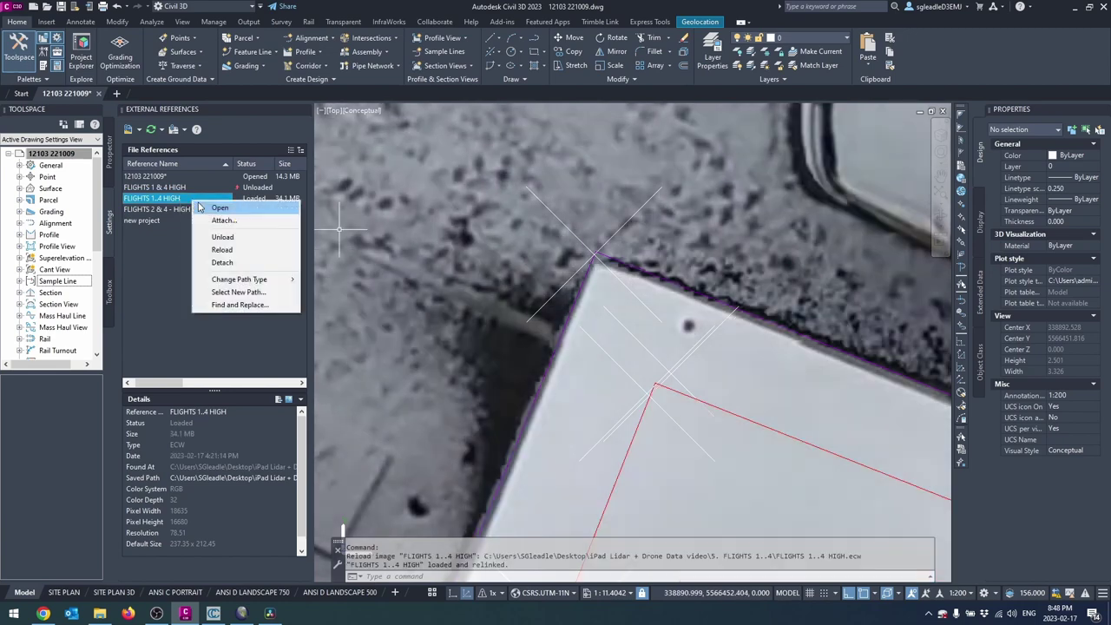
pyautogui.click(242, 237)
# Return to the trailer beneath the tree, unload FLIGHTS 2 & 4 - HIGH and reload the FLIGHTS 1 & 4 HIGH orthophoto.
pyautogui.scroll(-3, 698, 218)
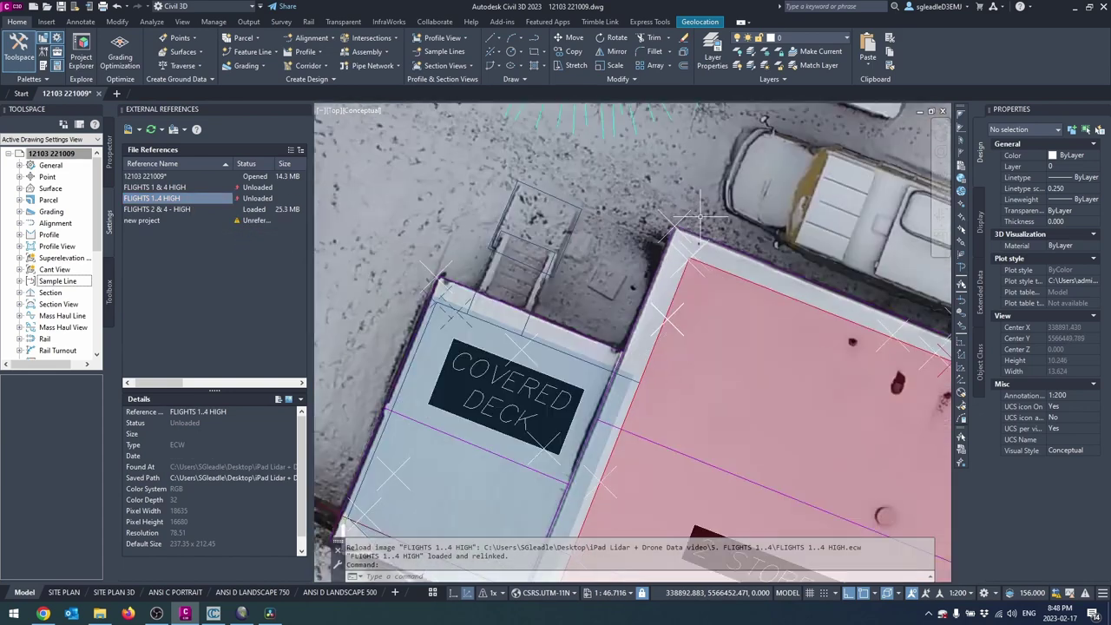
pyautogui.moveTo(698, 218); pyautogui.dragTo(551, 339, button='middle')
pyautogui.moveTo(598, 116); pyautogui.dragTo(566, 208, button='middle')
pyautogui.scroll(3, 567, 209)
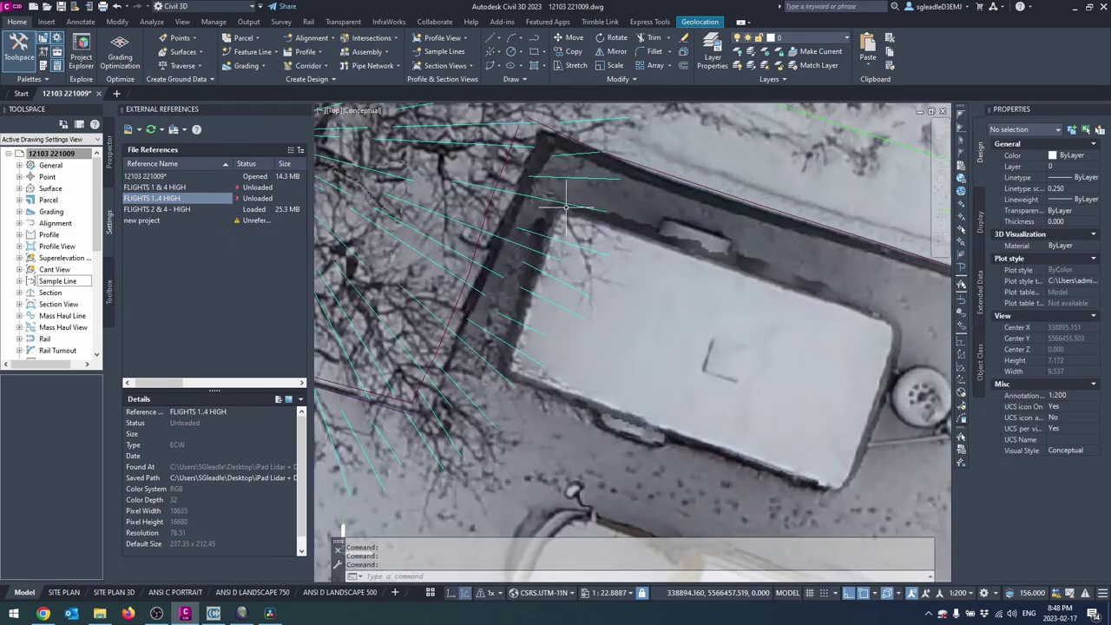
pyautogui.rightClick(187, 209)
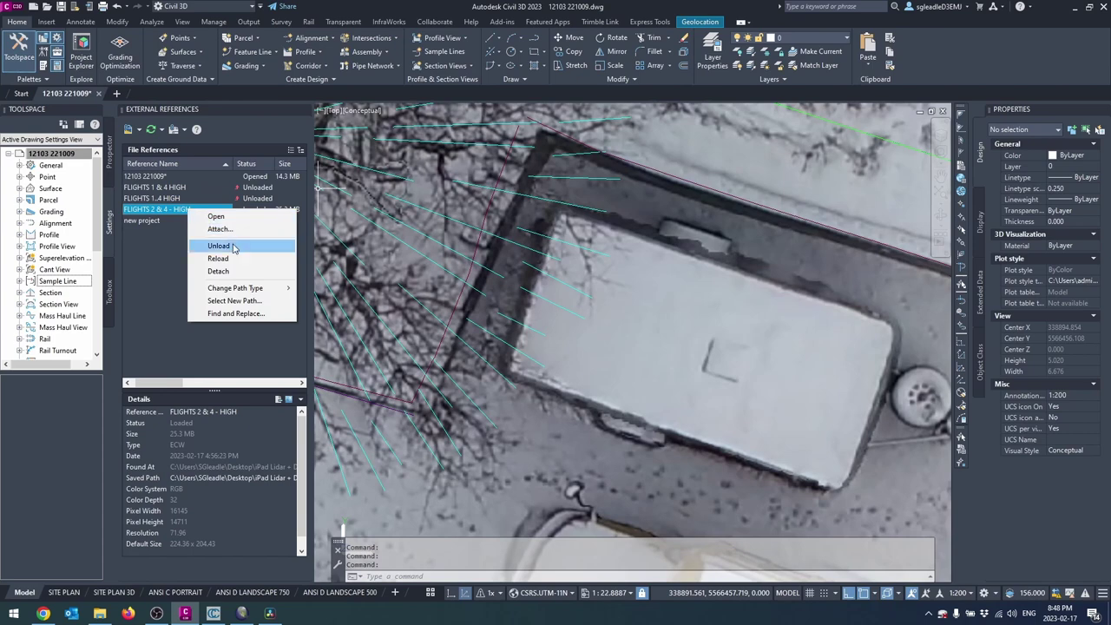
pyautogui.click(219, 246)
pyautogui.rightClick(185, 187)
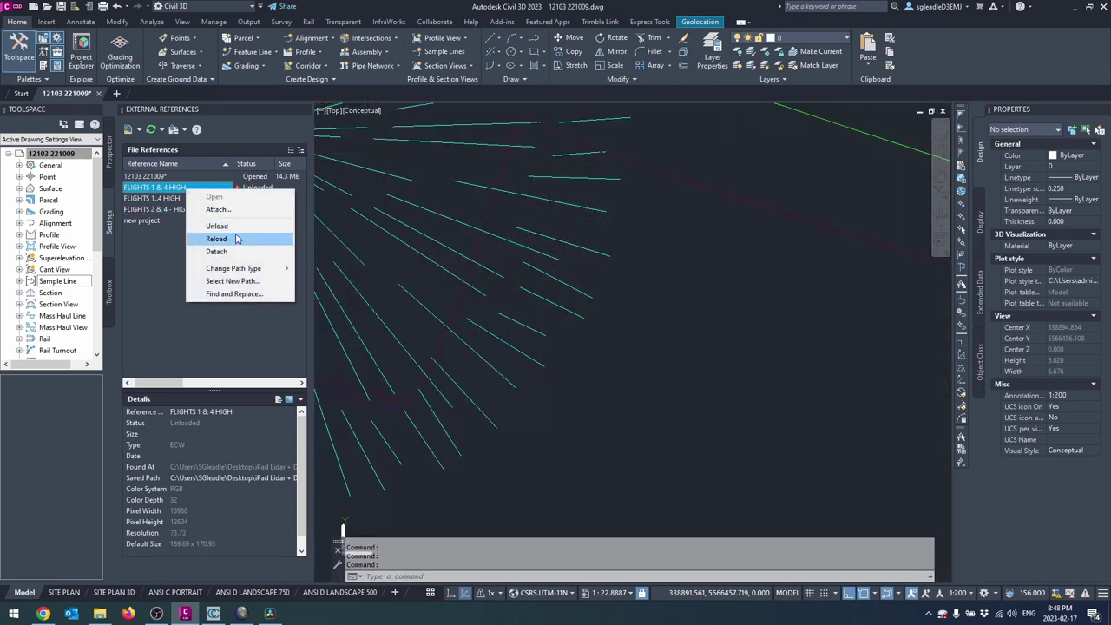
pyautogui.click(236, 239)
pyautogui.moveTo(789, 248); pyautogui.dragTo(764, 299, button='middle')
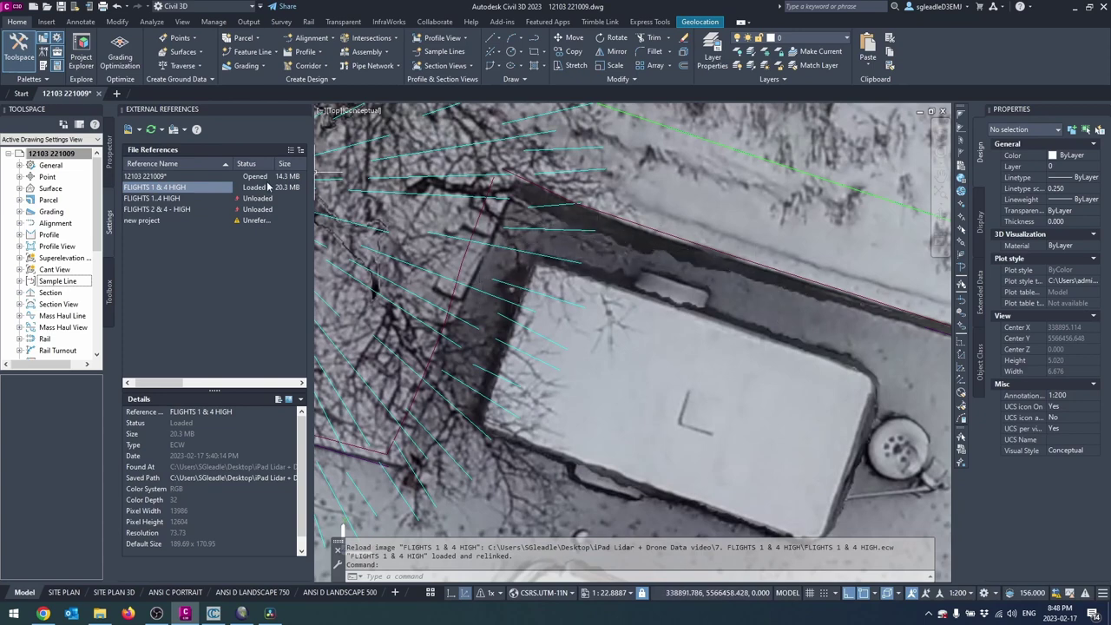
# Reload the FLIGHTS 2 & 4 - HIGH orthophoto and compare the trailer and retaining wall edges with FLIGHTS 1 & 4 HIGH.
pyautogui.rightClick(176, 210)
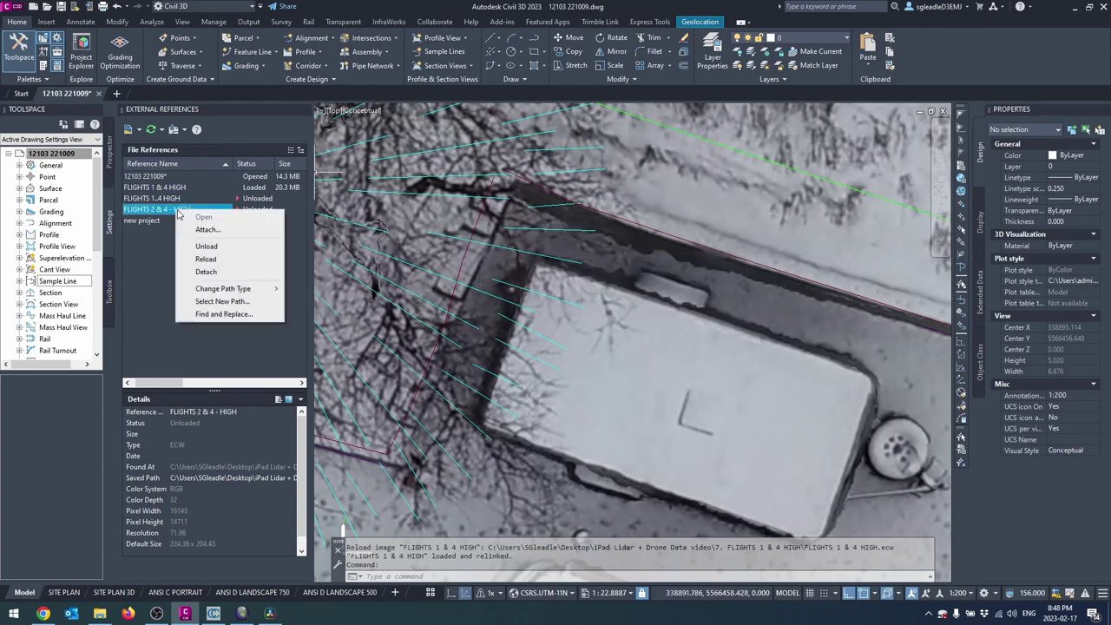
pyautogui.click(209, 258)
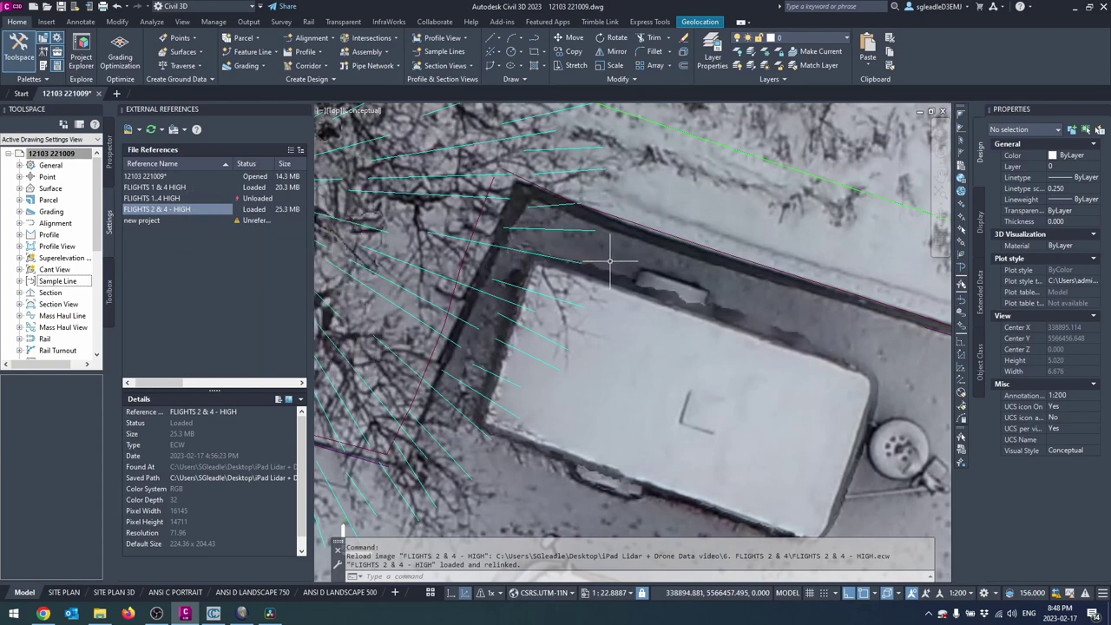
pyautogui.moveTo(610, 260)
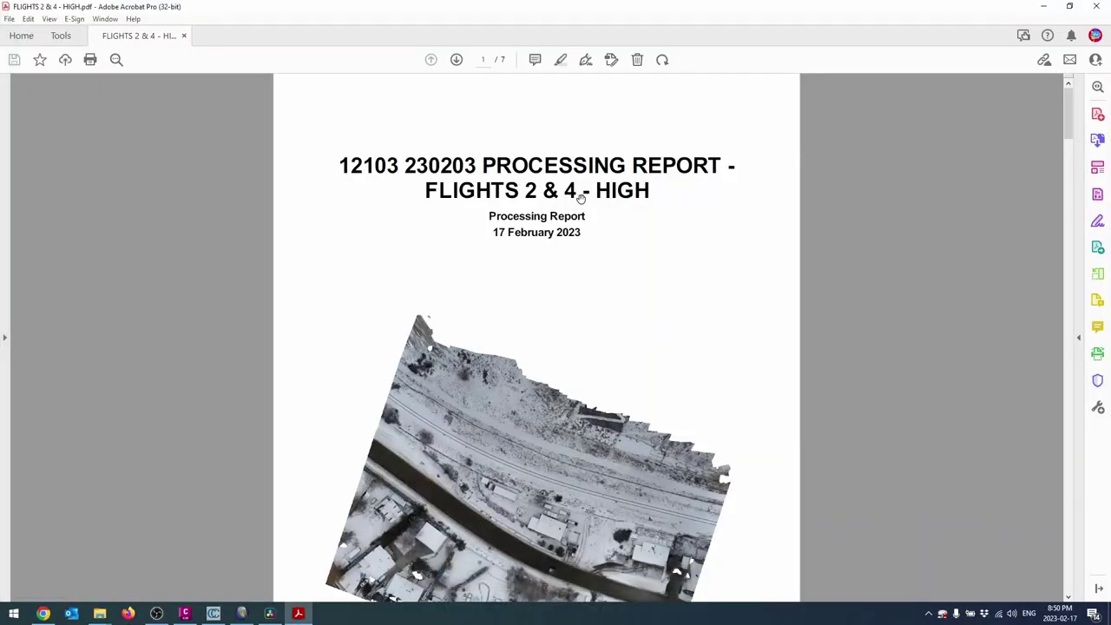
# In Acrobat, find the depth maps and dense cloud generation times on page 7 of the FLIGHTS 2 & 4 - HIGH report and select them.
pyautogui.moveTo(1067, 113); pyautogui.dragTo(1055, 564)
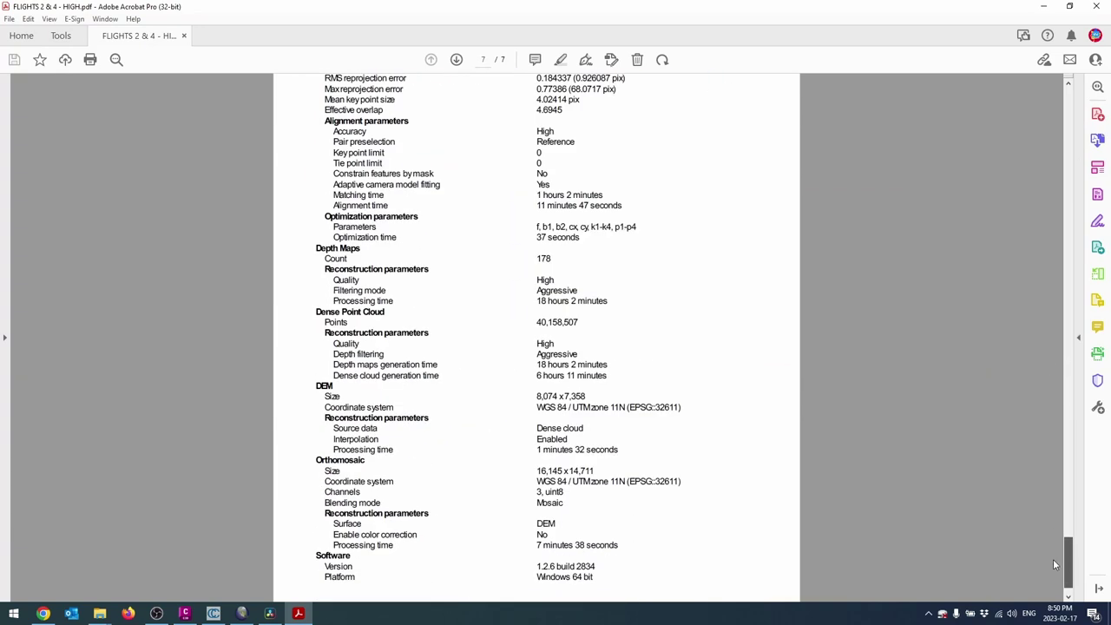
pyautogui.rightClick(639, 332)
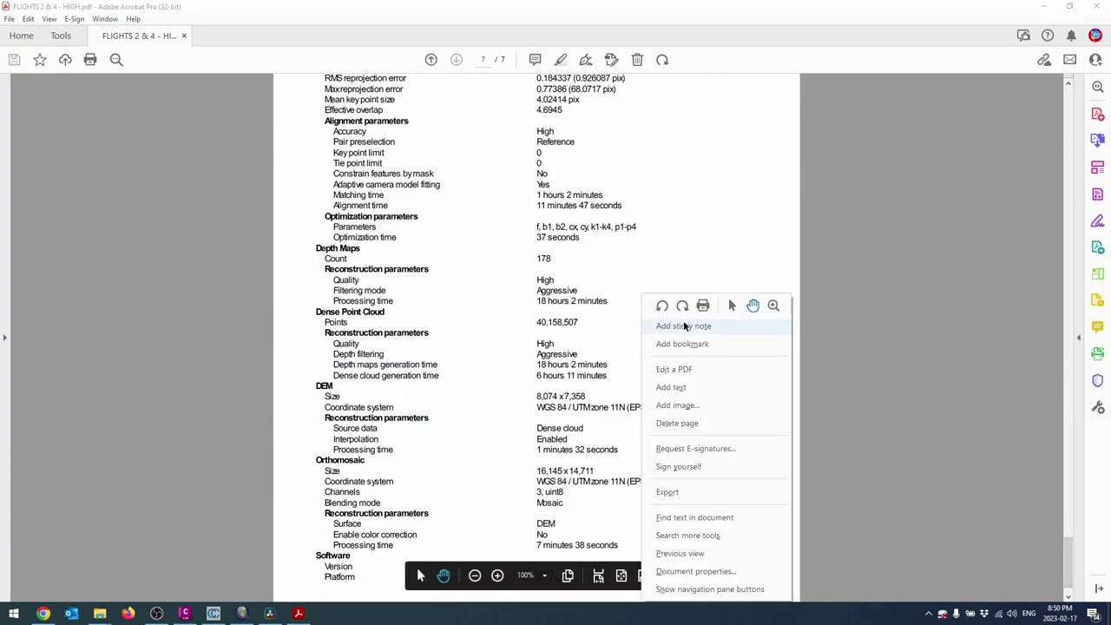
pyautogui.click(731, 306)
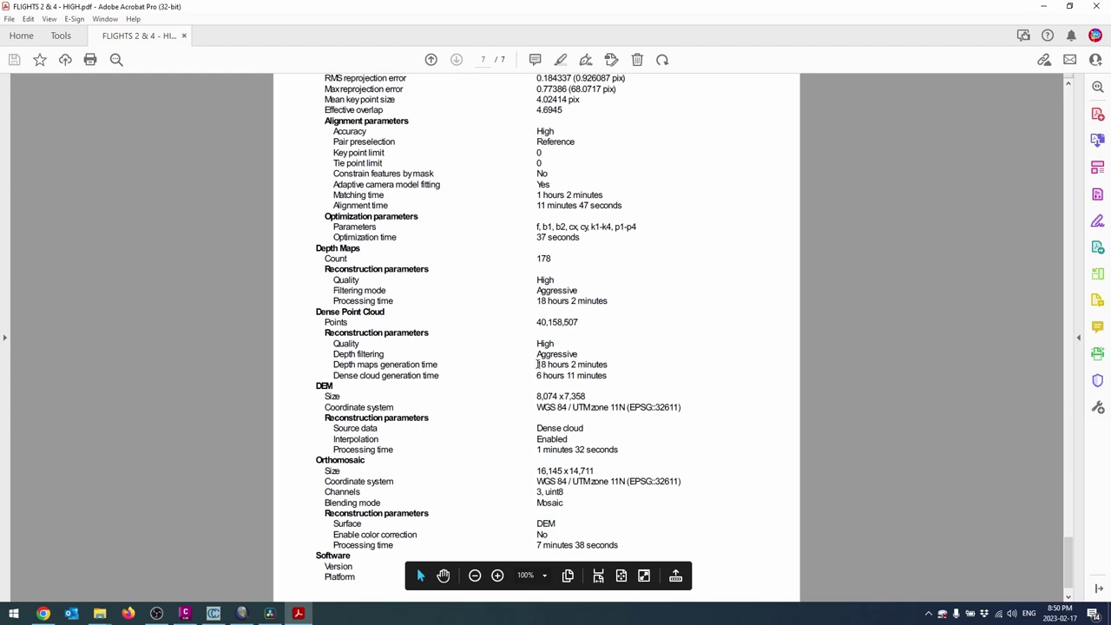
pyautogui.moveTo(536, 365); pyautogui.dragTo(599, 376)
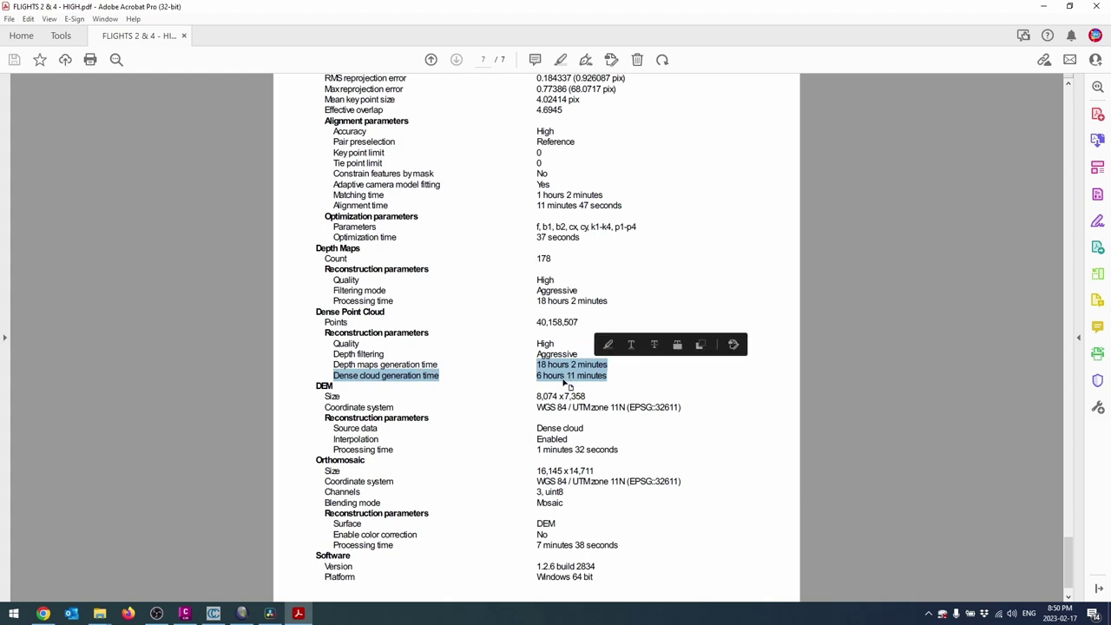
# Review the alignment, DEM and orthomosaic processing times in the FLIGHTS 2 & 4 - HIGH report, and return to the Civil 3D drawing.
pyautogui.click(560, 376)
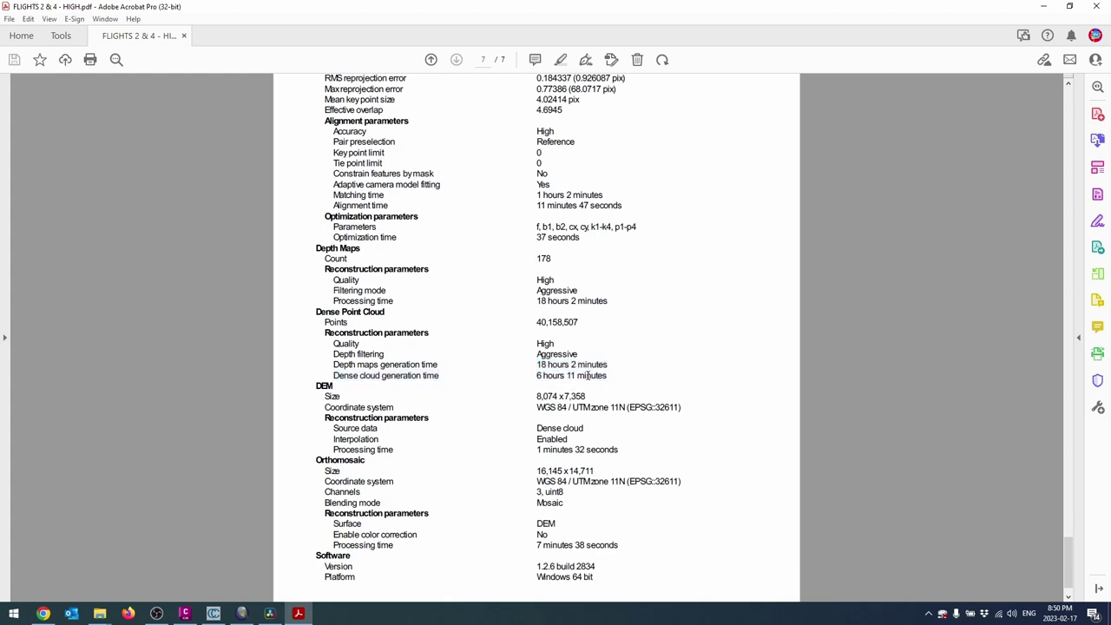
pyautogui.scroll(3, 584, 331)
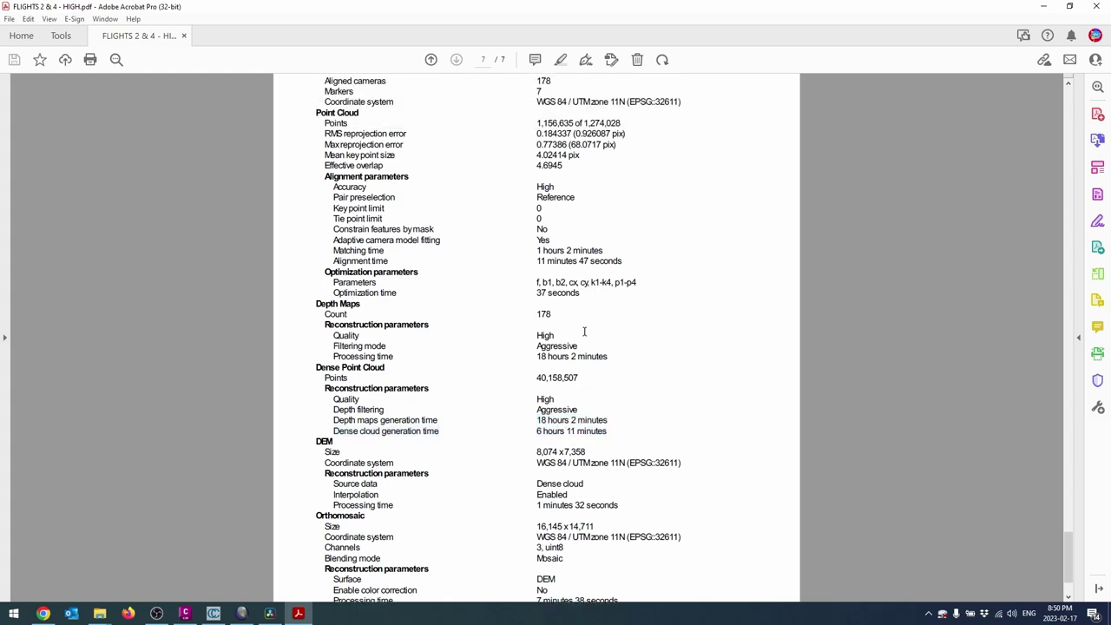
pyautogui.moveTo(622, 318); pyautogui.dragTo(547, 317)
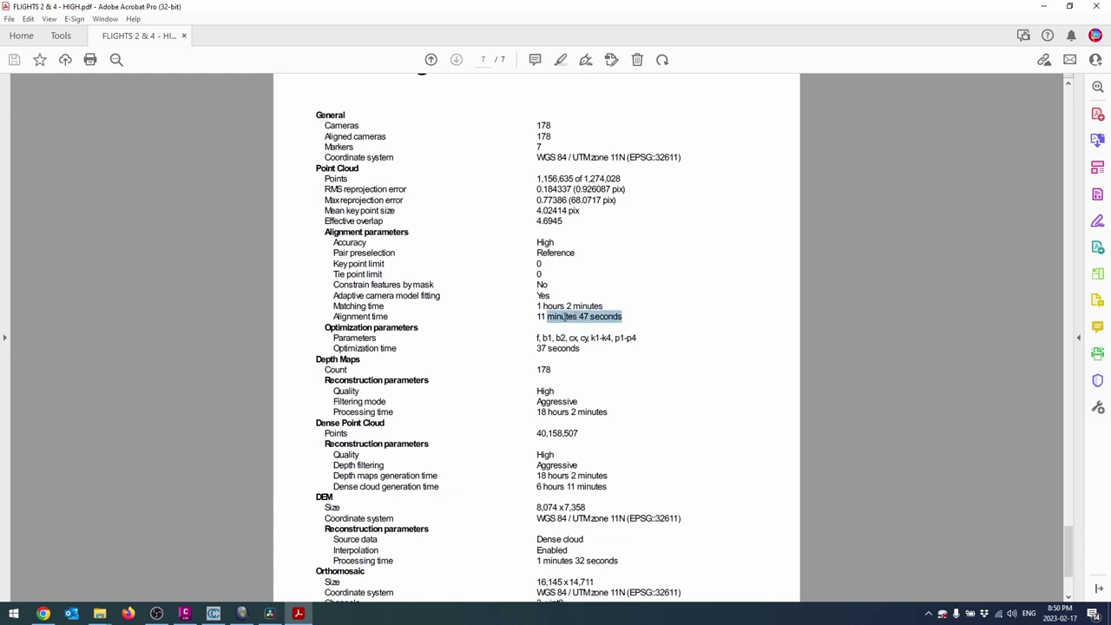
pyautogui.scroll(-4, 578, 375)
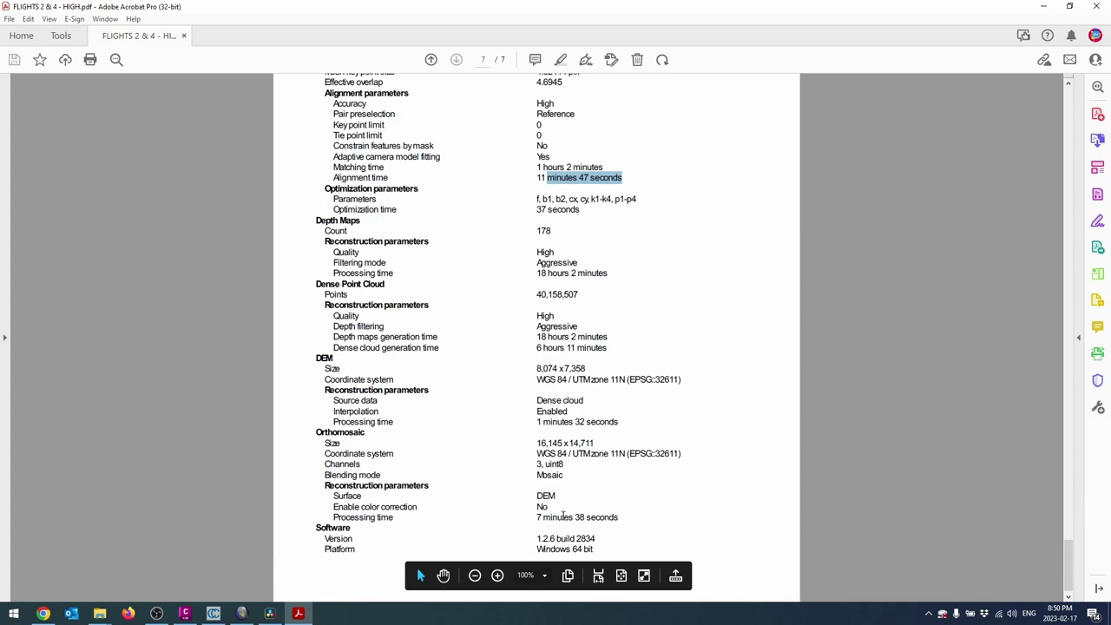
pyautogui.scroll(1, 604, 446)
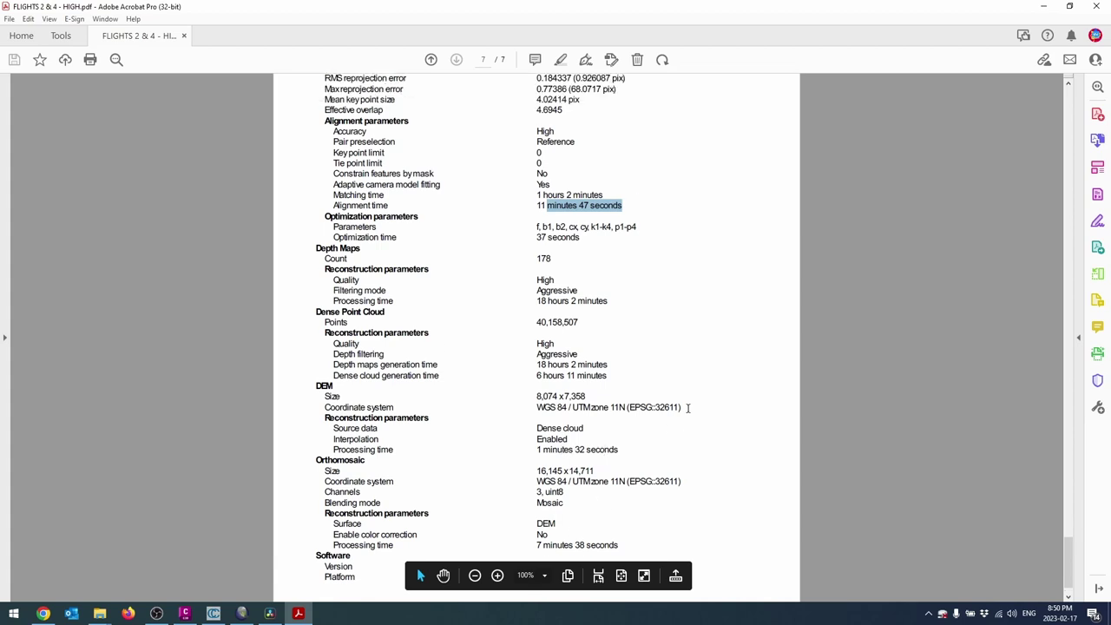
pyautogui.click(1047, 11)
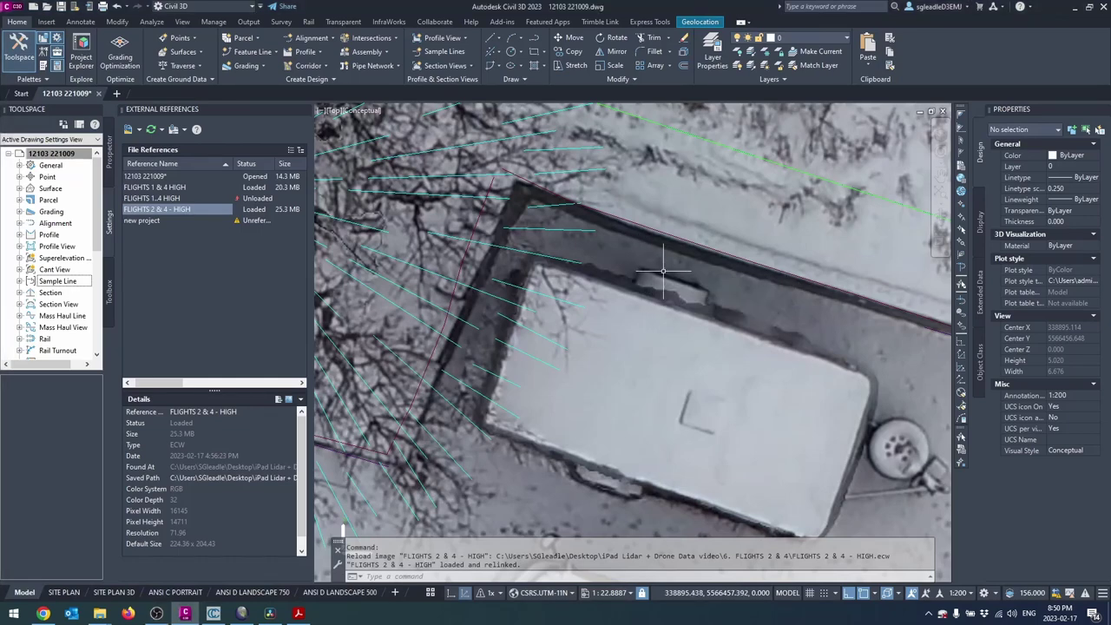
pyautogui.scroll(-3, 662, 271)
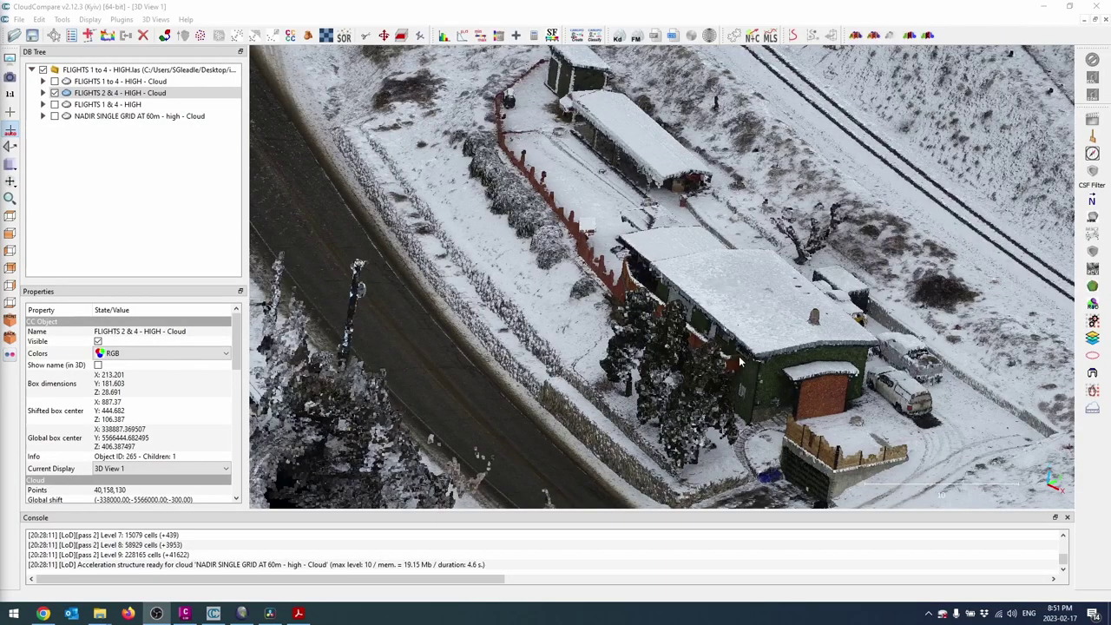
# In CloudCompare, examine the FLIGHTS 2 & 4 - HIGH cloud around the green building, and view the whole site with its road and railway.
pyautogui.moveTo(833, 375)
pyautogui.mouseDown()
pyautogui.moveTo(816, 369)
pyautogui.moveTo(829, 358)
pyautogui.mouseUp()
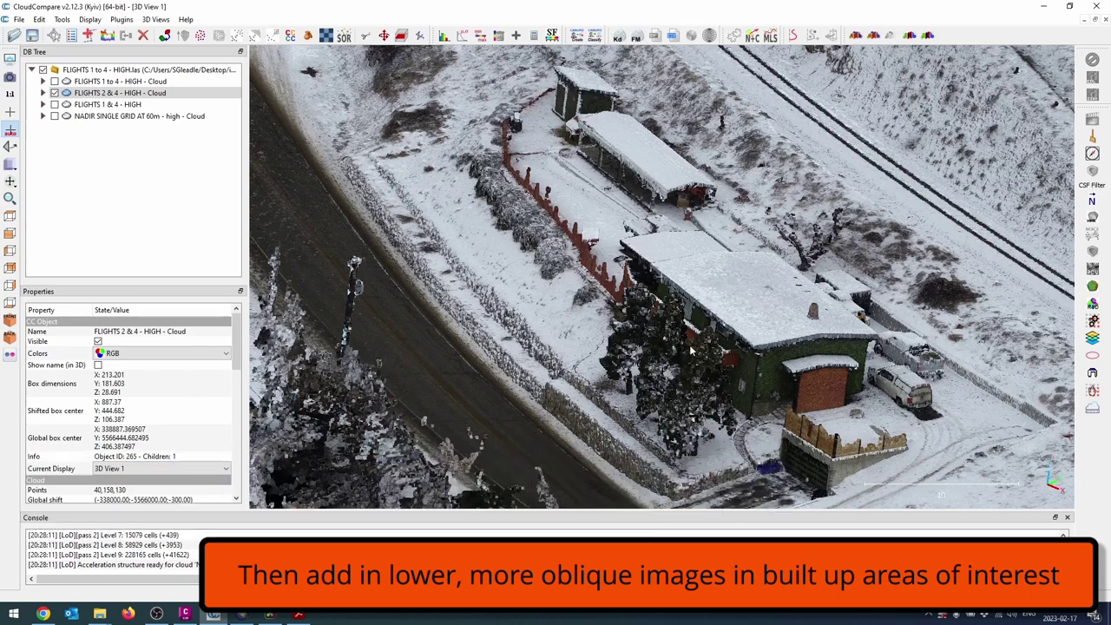
pyautogui.moveTo(691, 351); pyautogui.dragTo(682, 346)
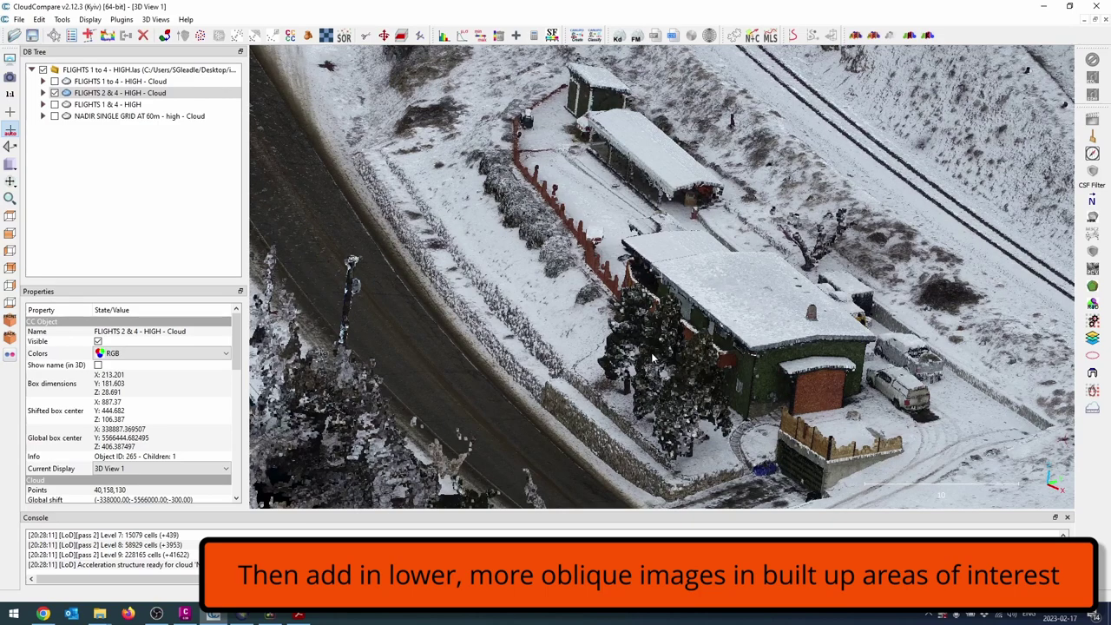
pyautogui.scroll(-2, 704, 314)
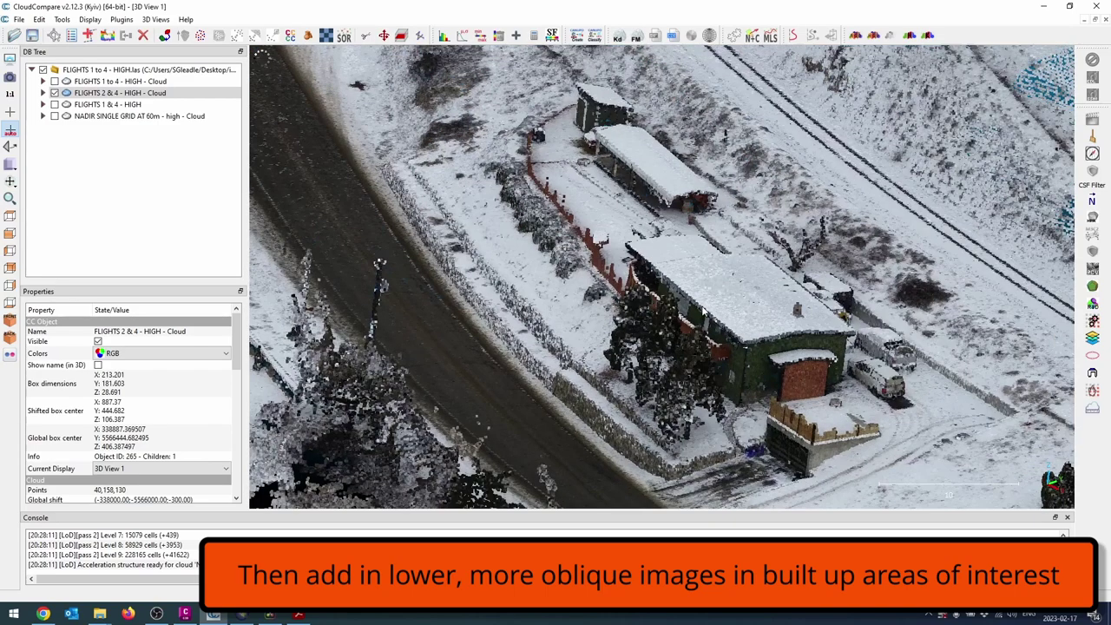
pyautogui.scroll(-3, 663, 263)
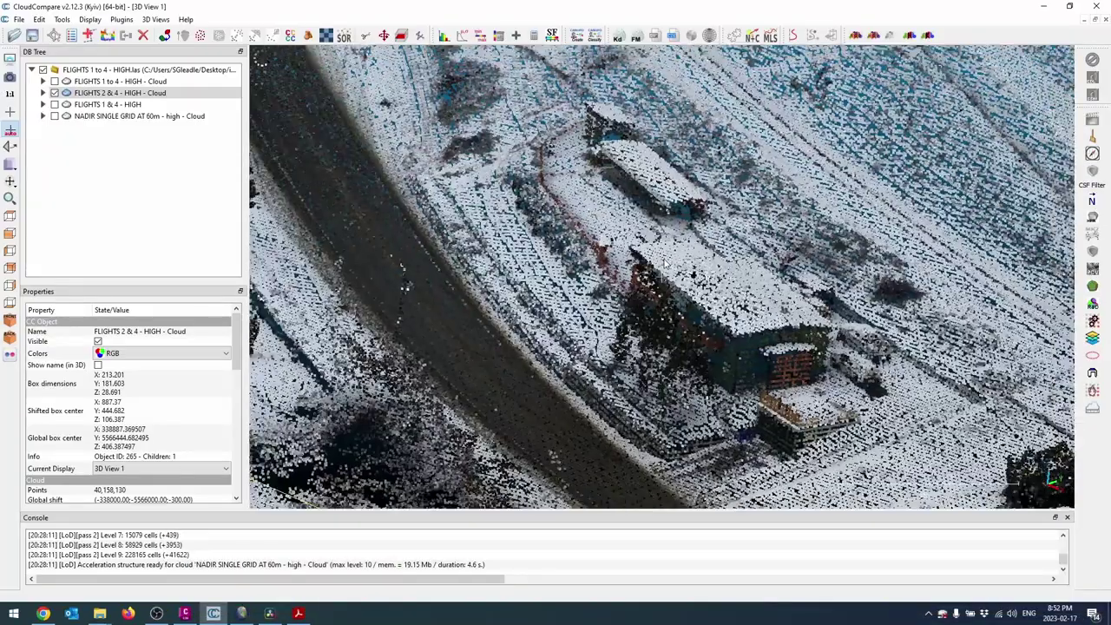
pyautogui.moveTo(664, 263); pyautogui.dragTo(640, 328)
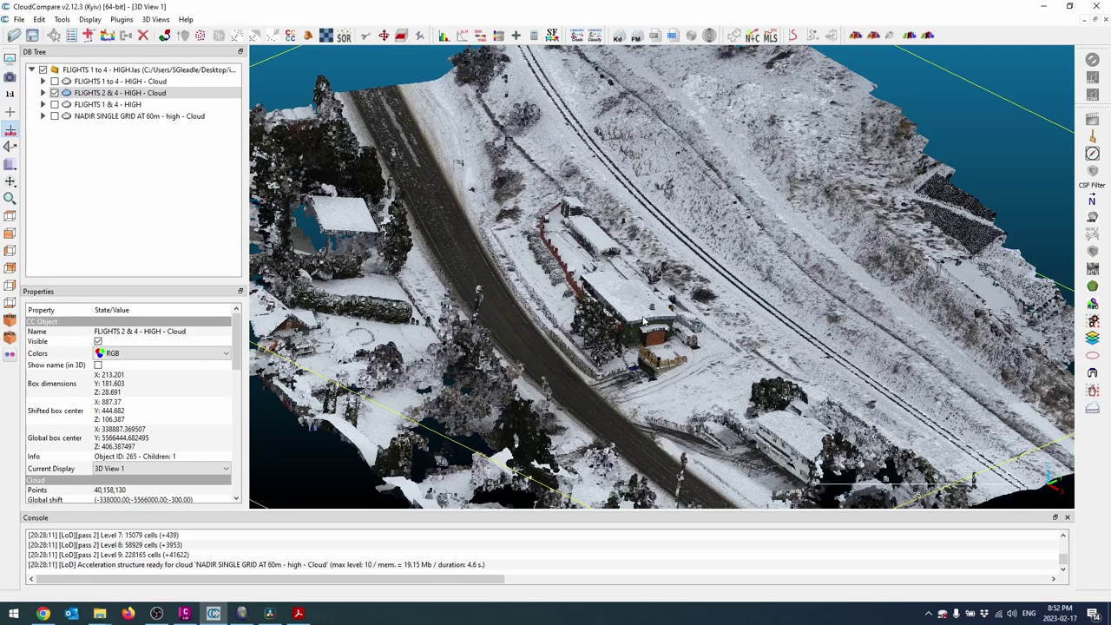
pyautogui.moveTo(643, 322); pyautogui.dragTo(609, 322)
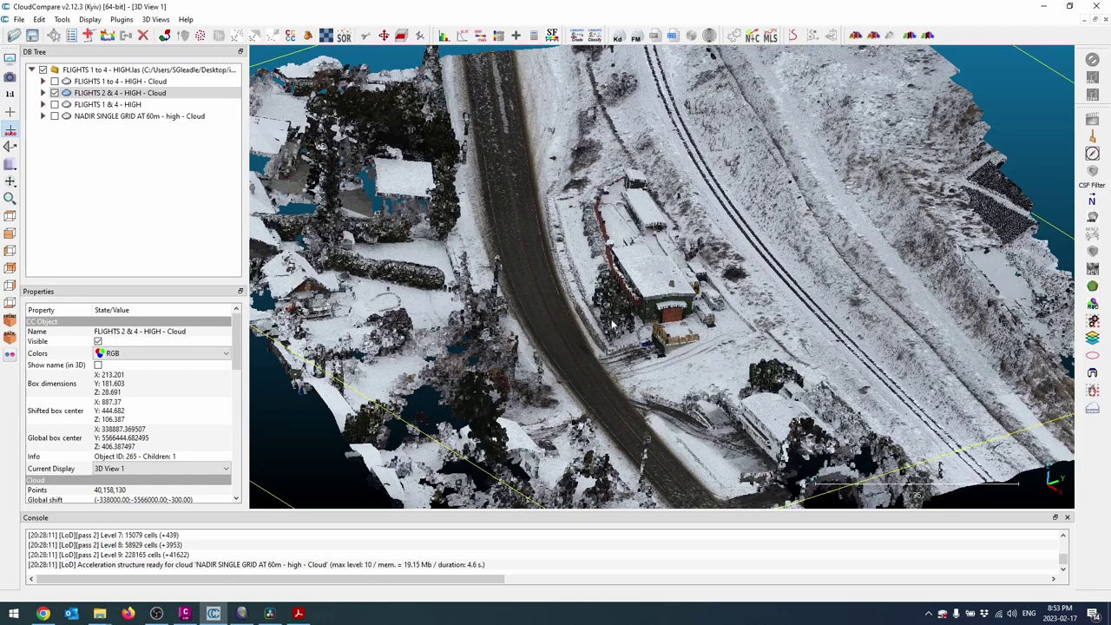
pyautogui.moveTo(614, 328)
pyautogui.mouseDown()
pyautogui.moveTo(640, 313)
pyautogui.moveTo(621, 318)
pyautogui.mouseUp()
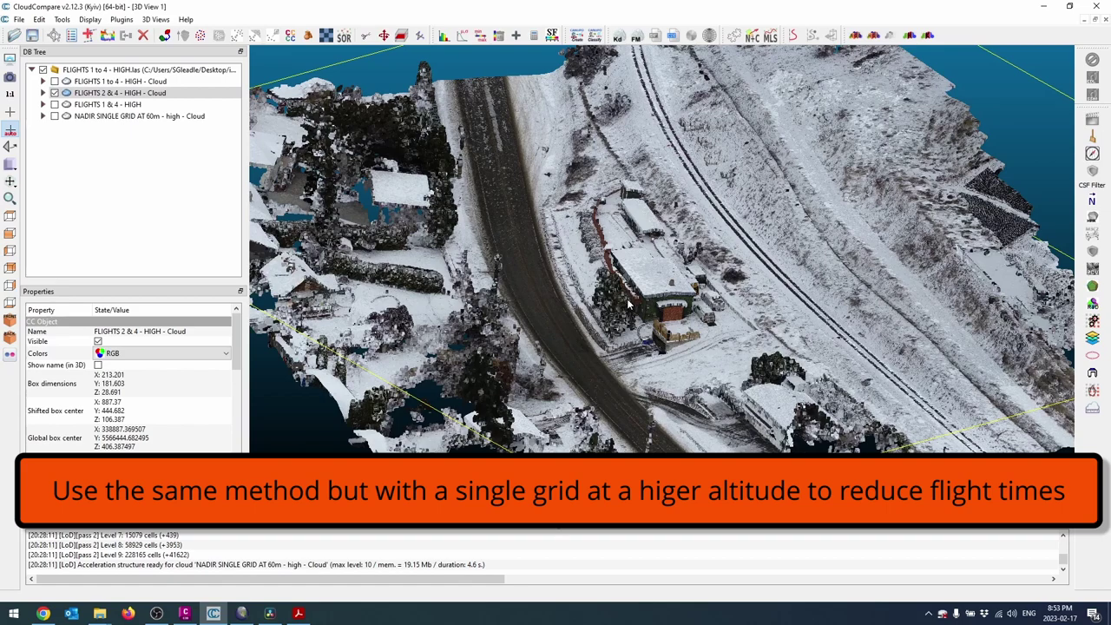
pyautogui.moveTo(662, 341); pyautogui.dragTo(664, 338)
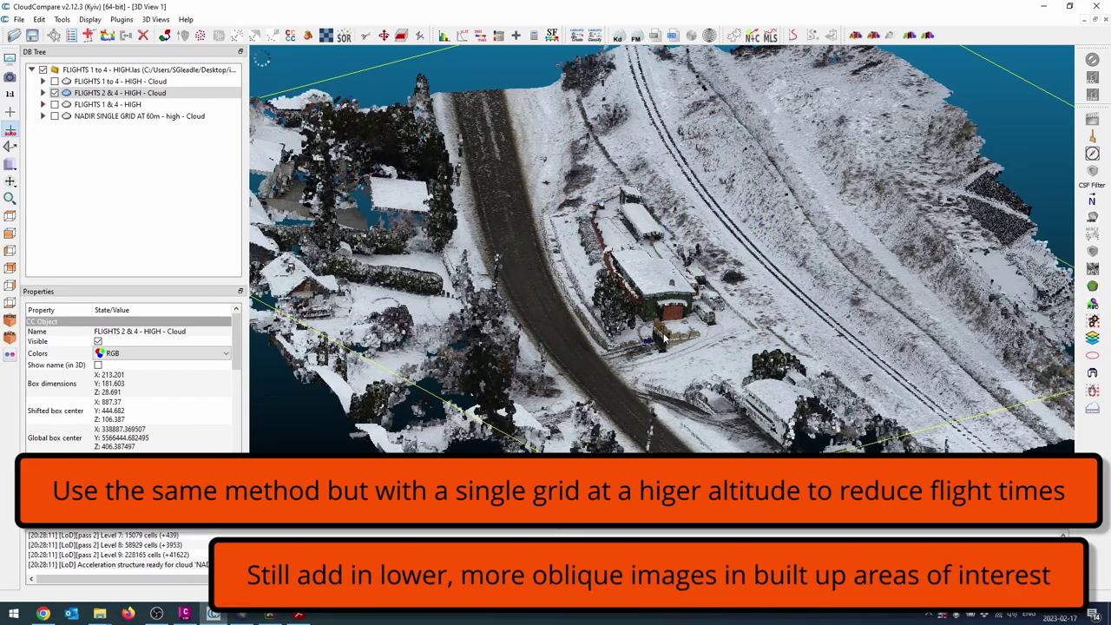